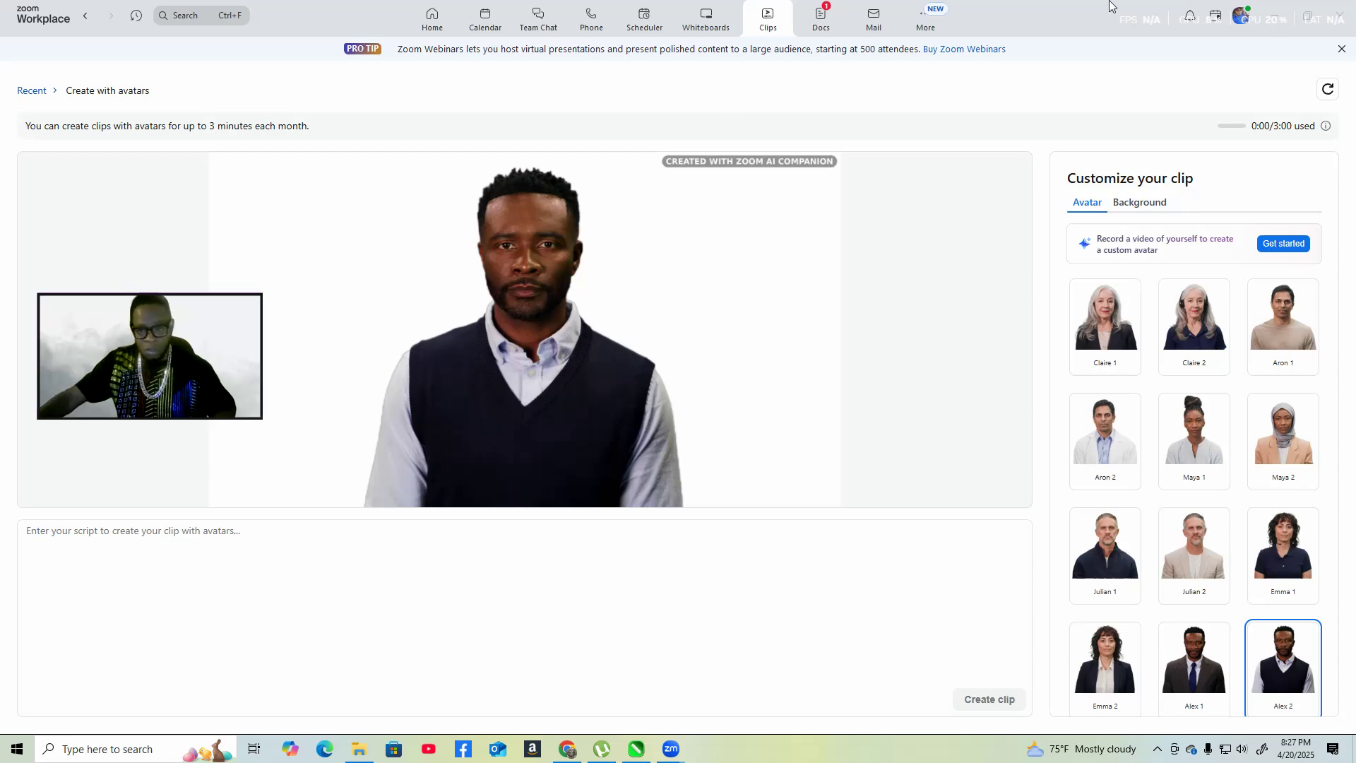
- Switch from Zoom to CorelDRAW and examine the rhinestone-filled cartoon artwork on Page 1
click(1273, 17)
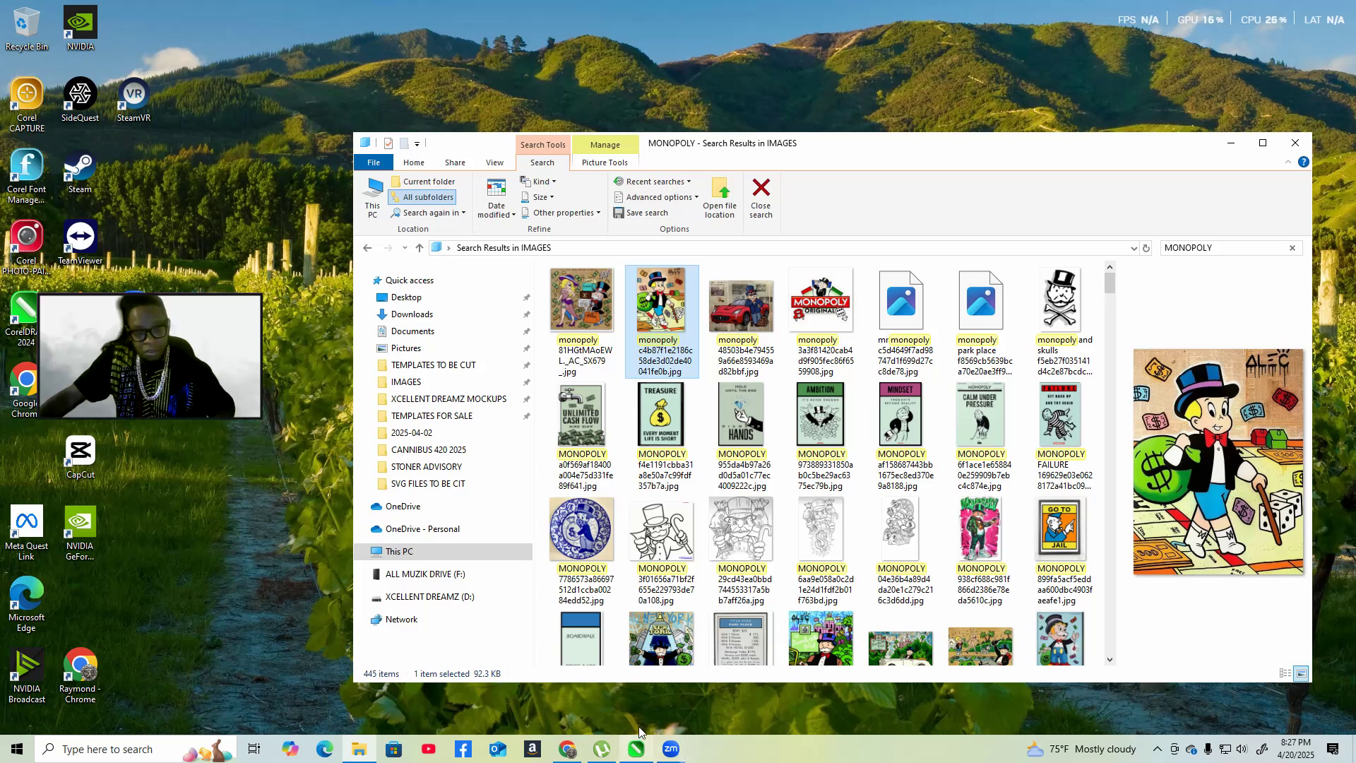
click(636, 749)
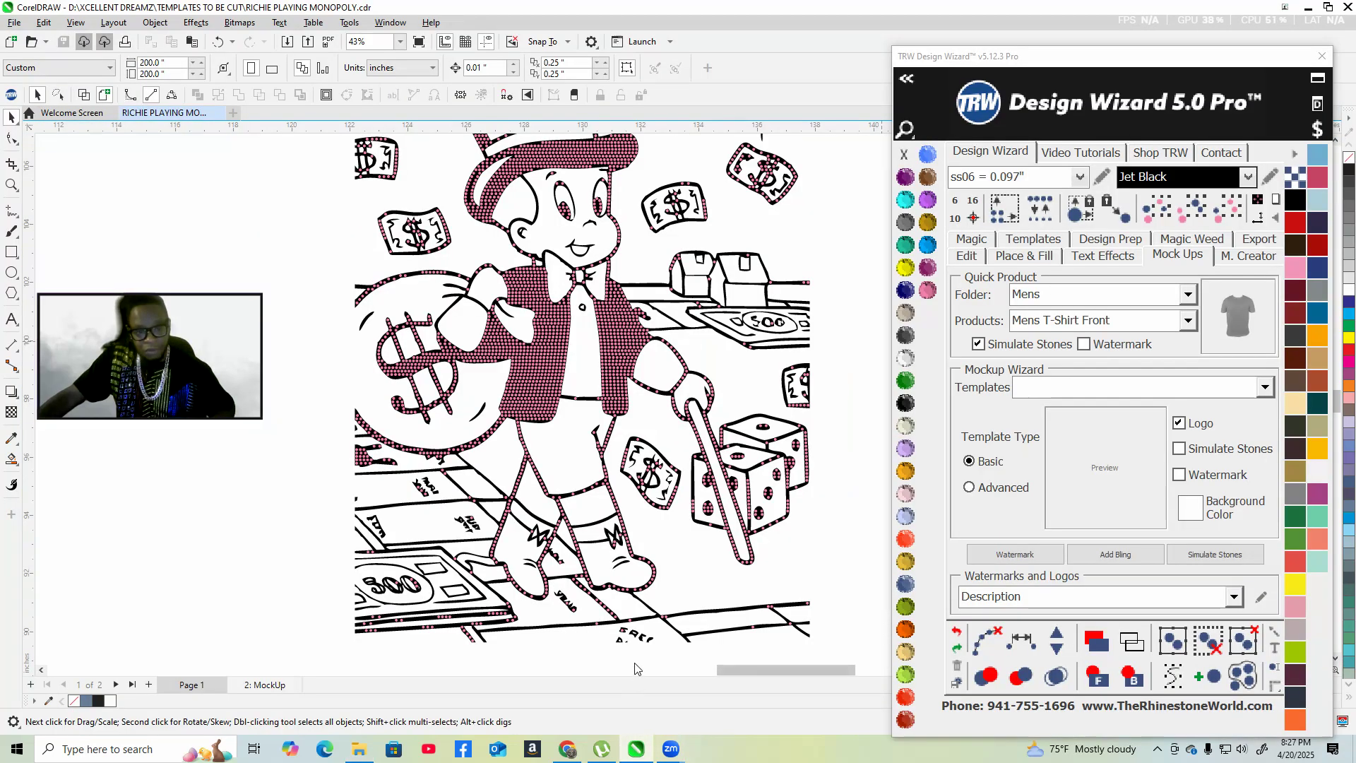
scroll(212, 516, down, 2)
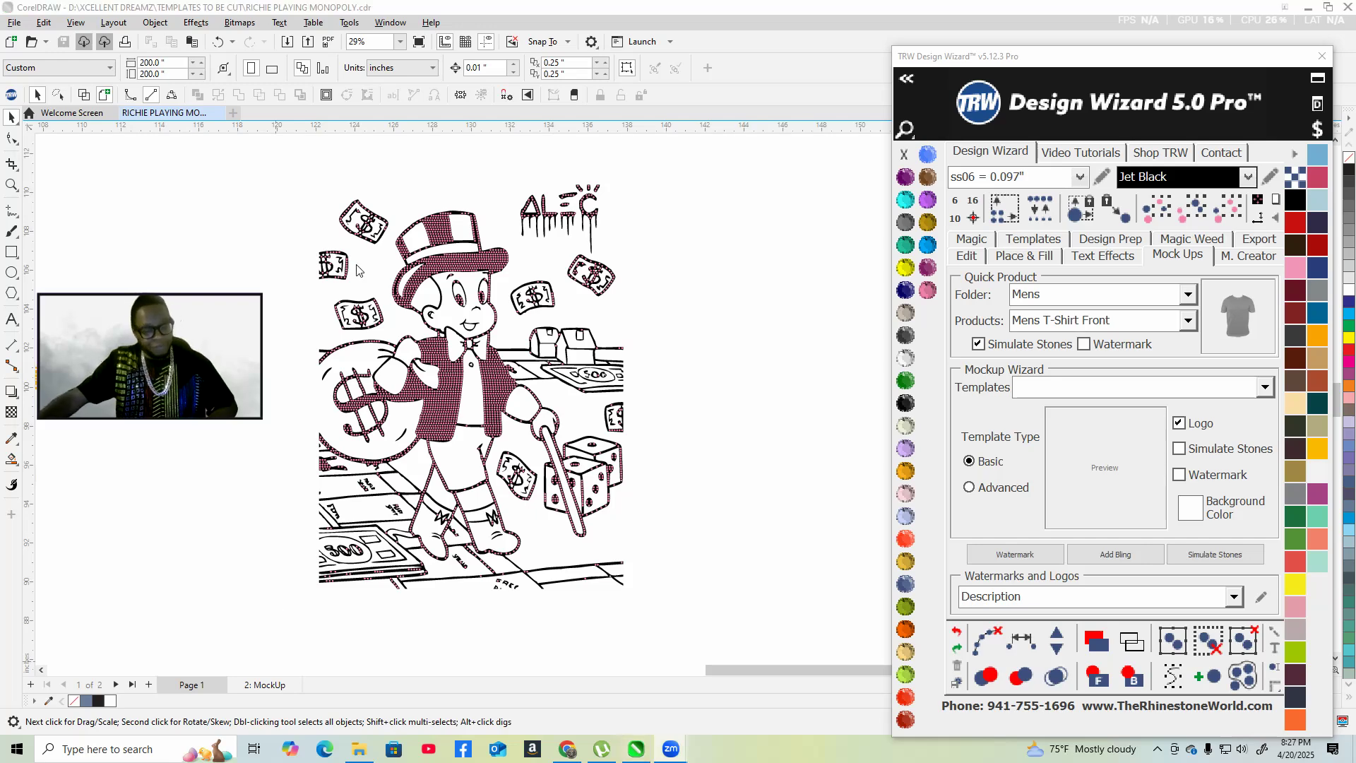
click(269, 686)
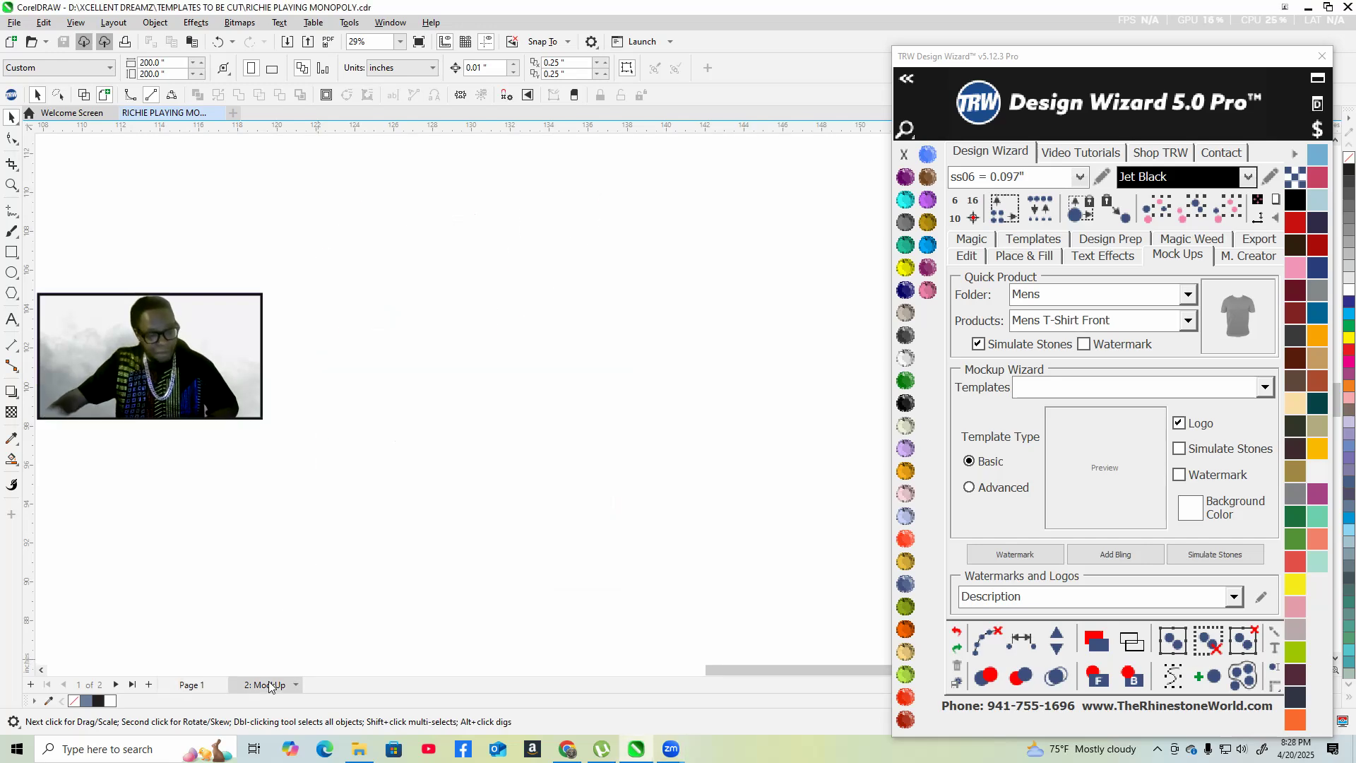
click(190, 686)
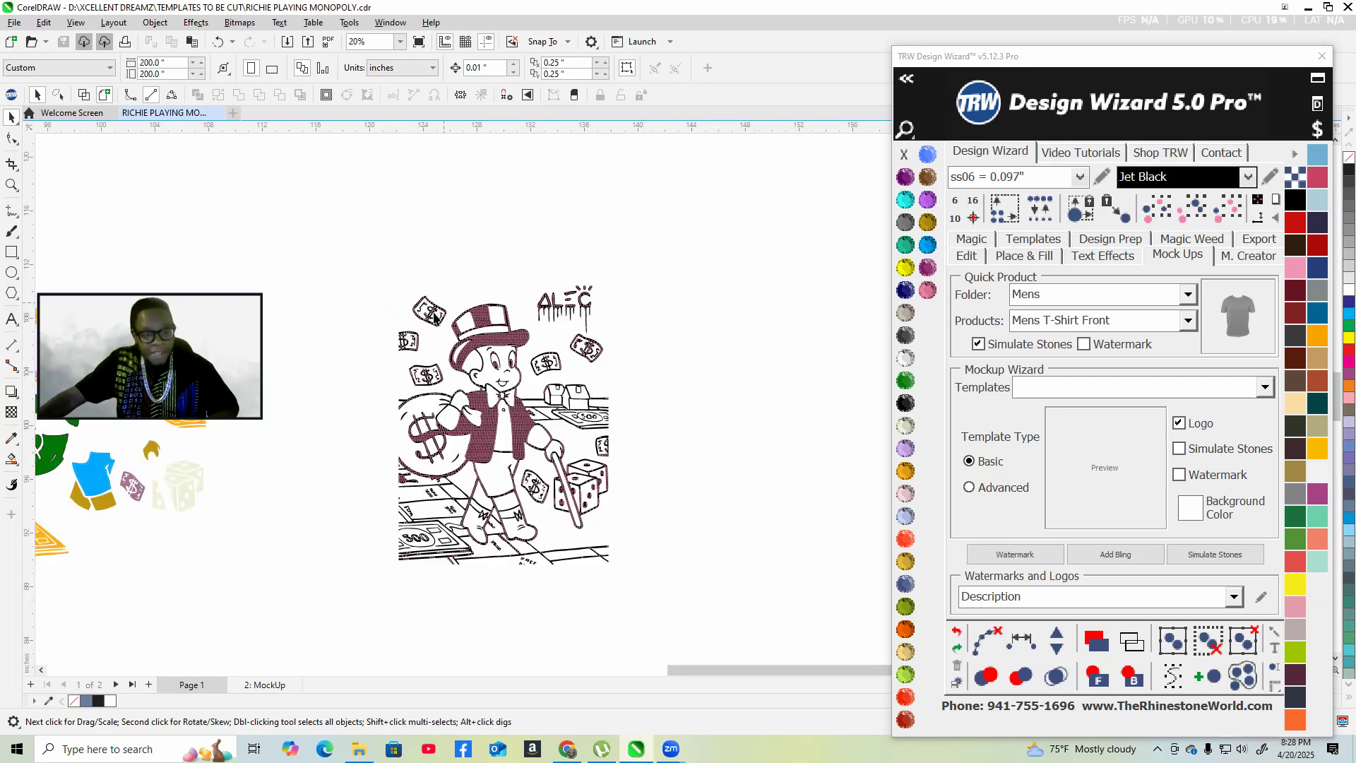
scroll(375, 291, up, 2)
scroll(548, 326, up, 5)
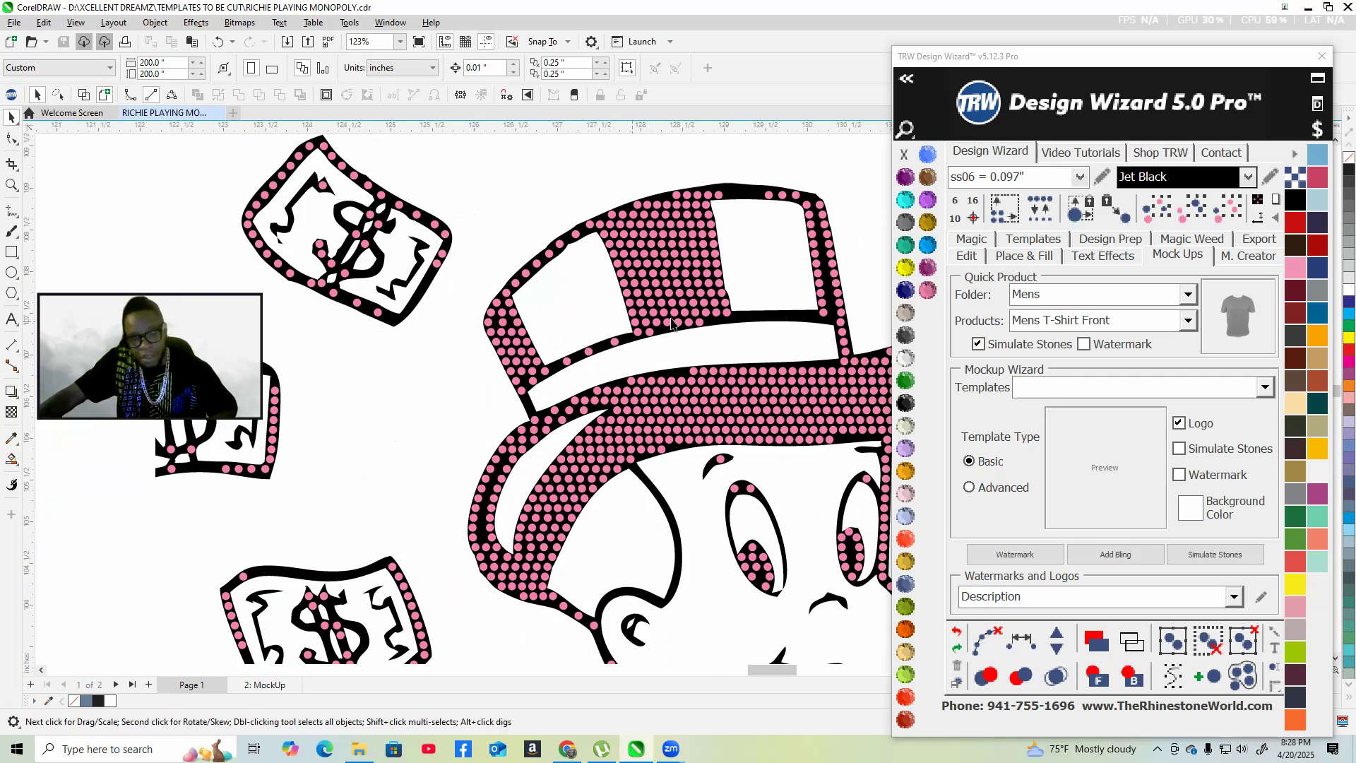
scroll(626, 344, down, 5)
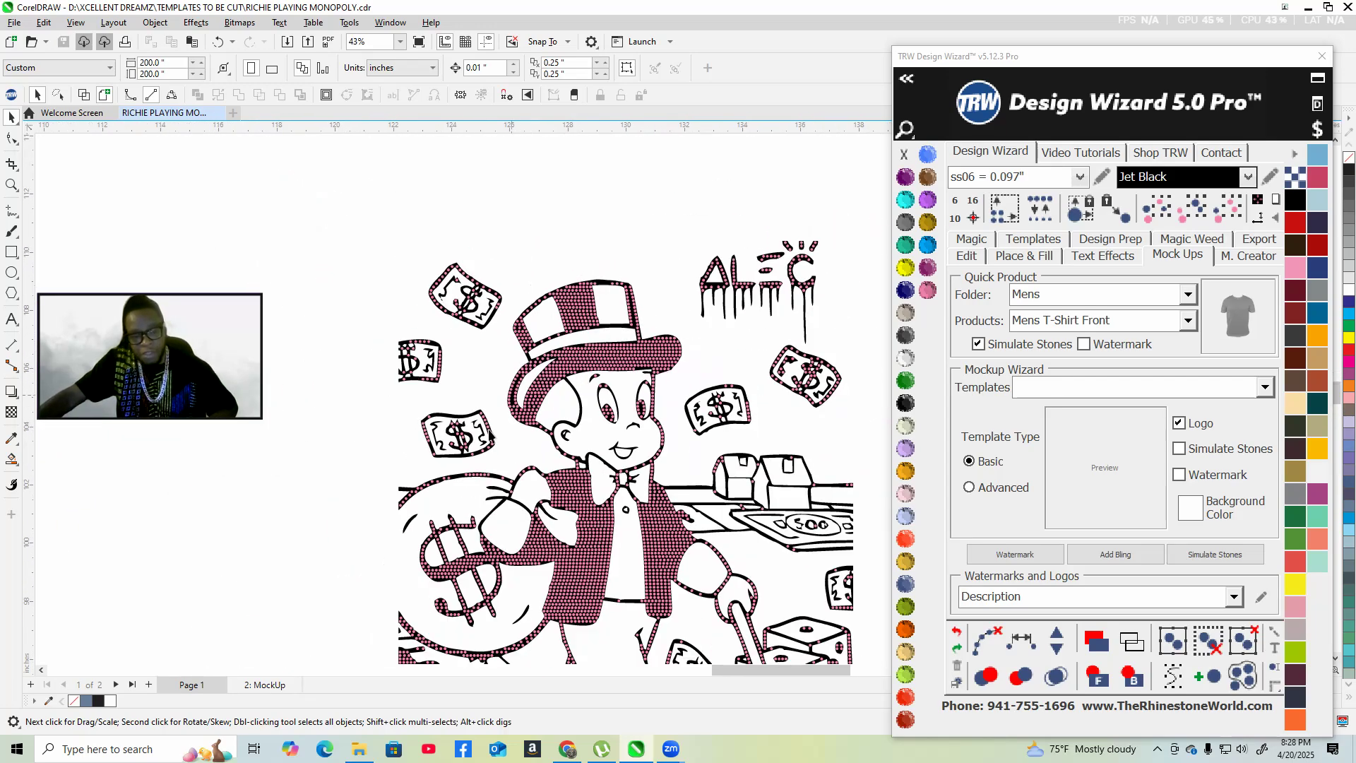
scroll(606, 329, down, 3)
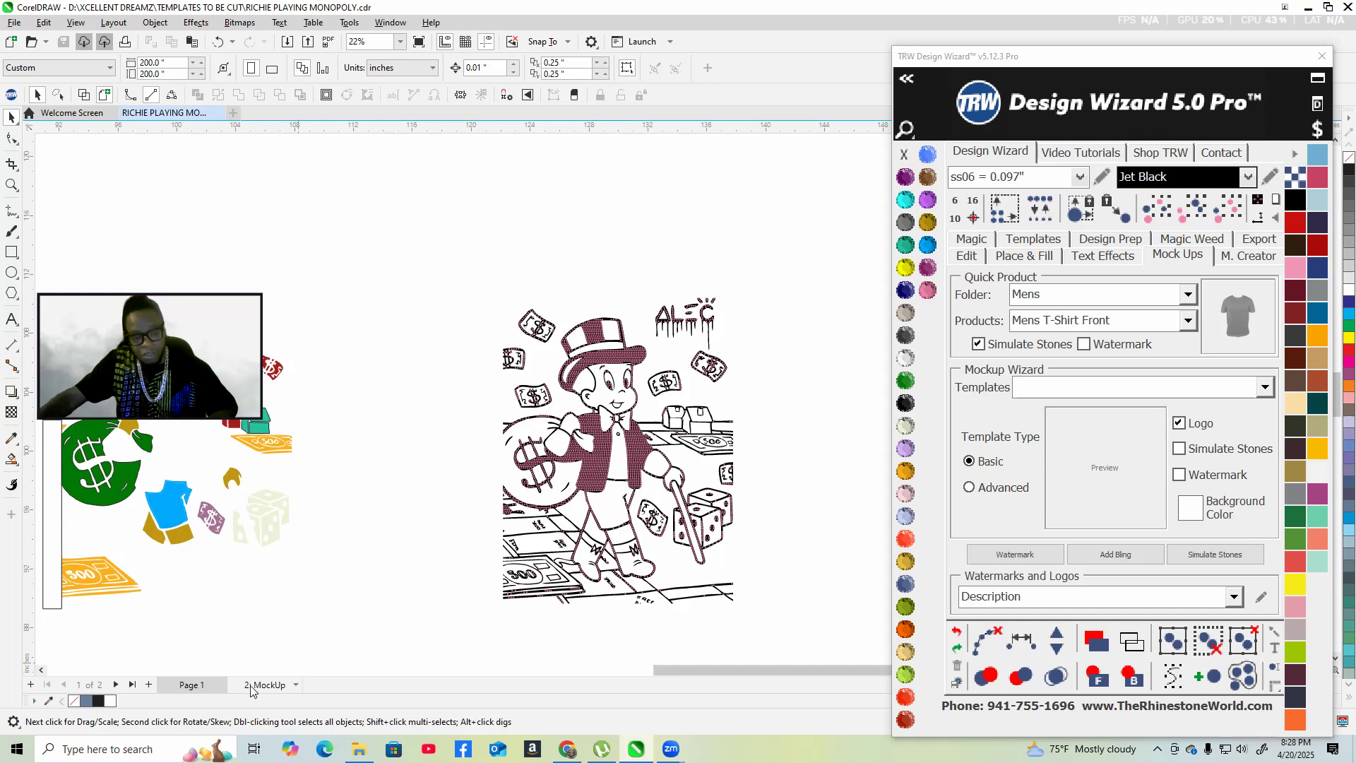
- Open the MockUp page and examine the rhinestone design on the black T-shirt
click(274, 686)
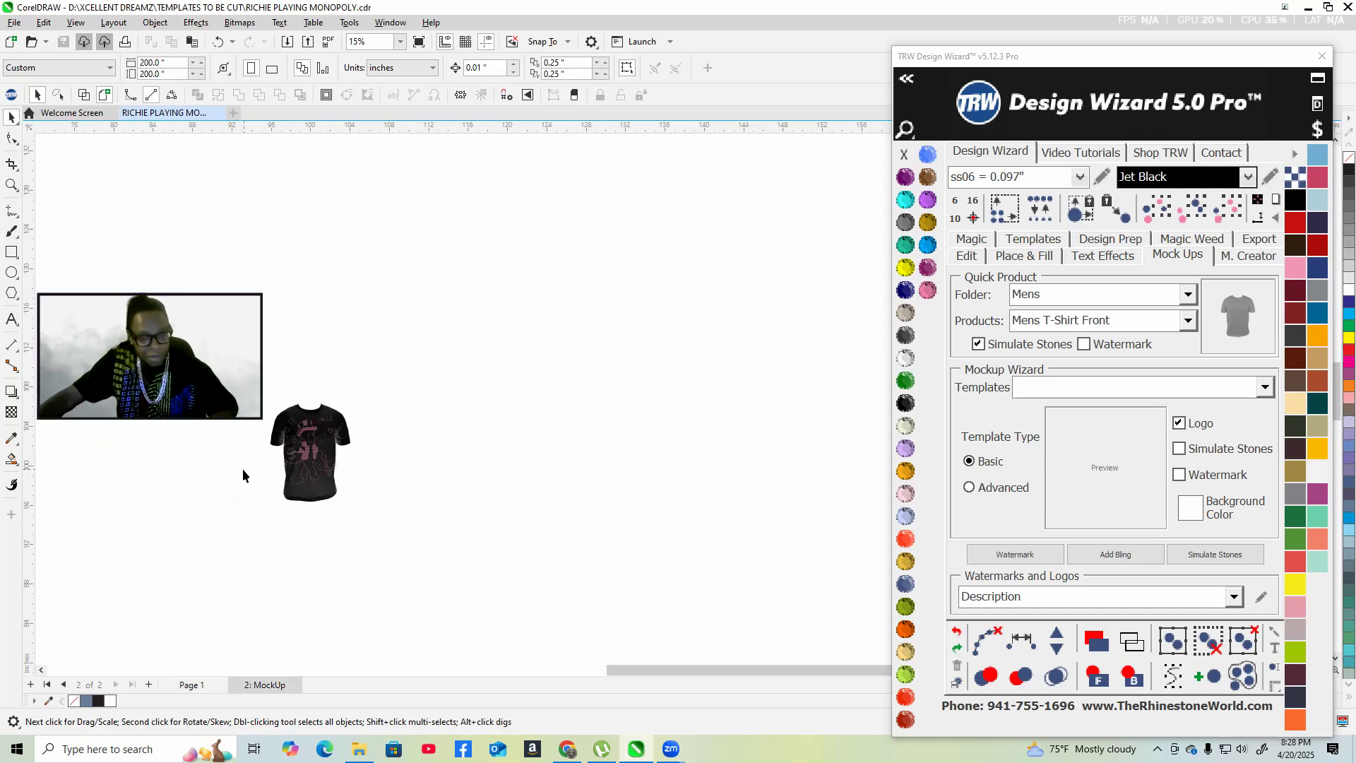
scroll(244, 468, up, 2)
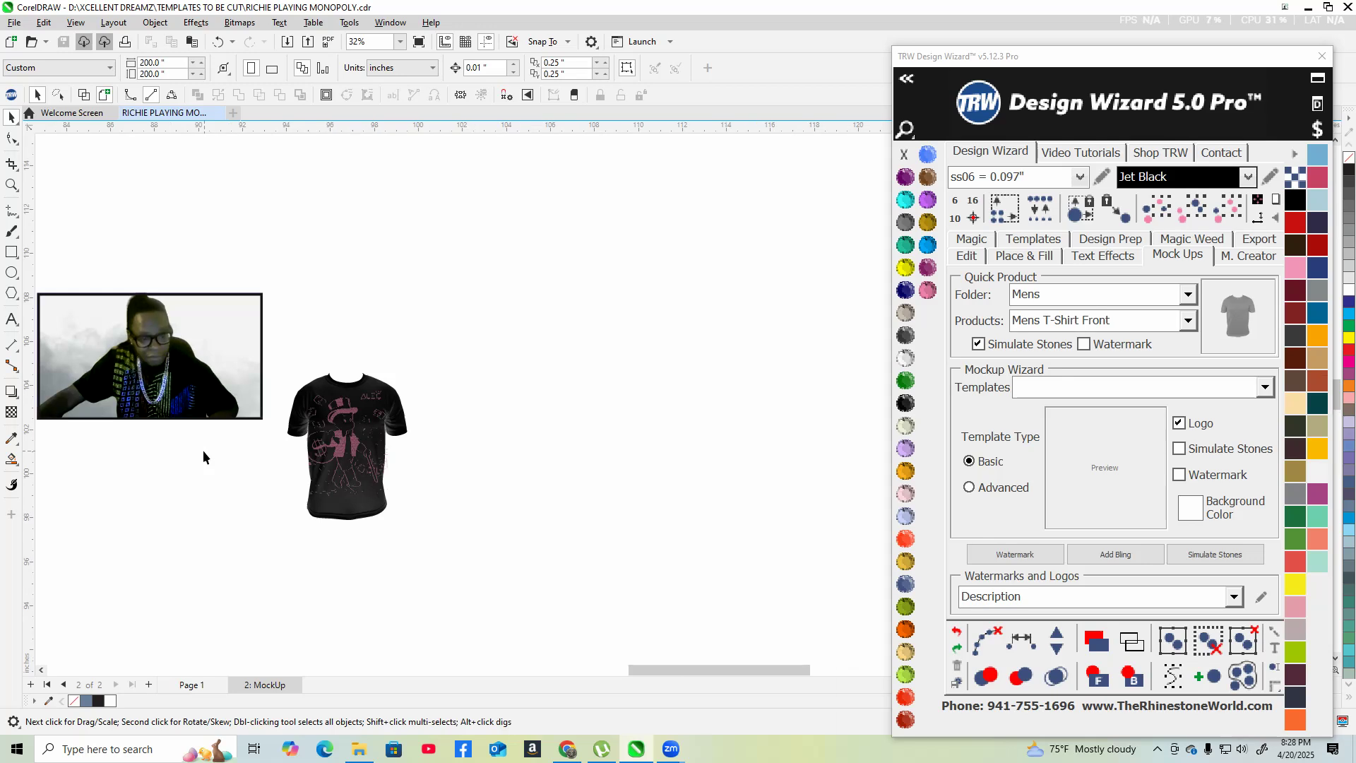
scroll(204, 451, up, 4)
scroll(221, 456, up, 2)
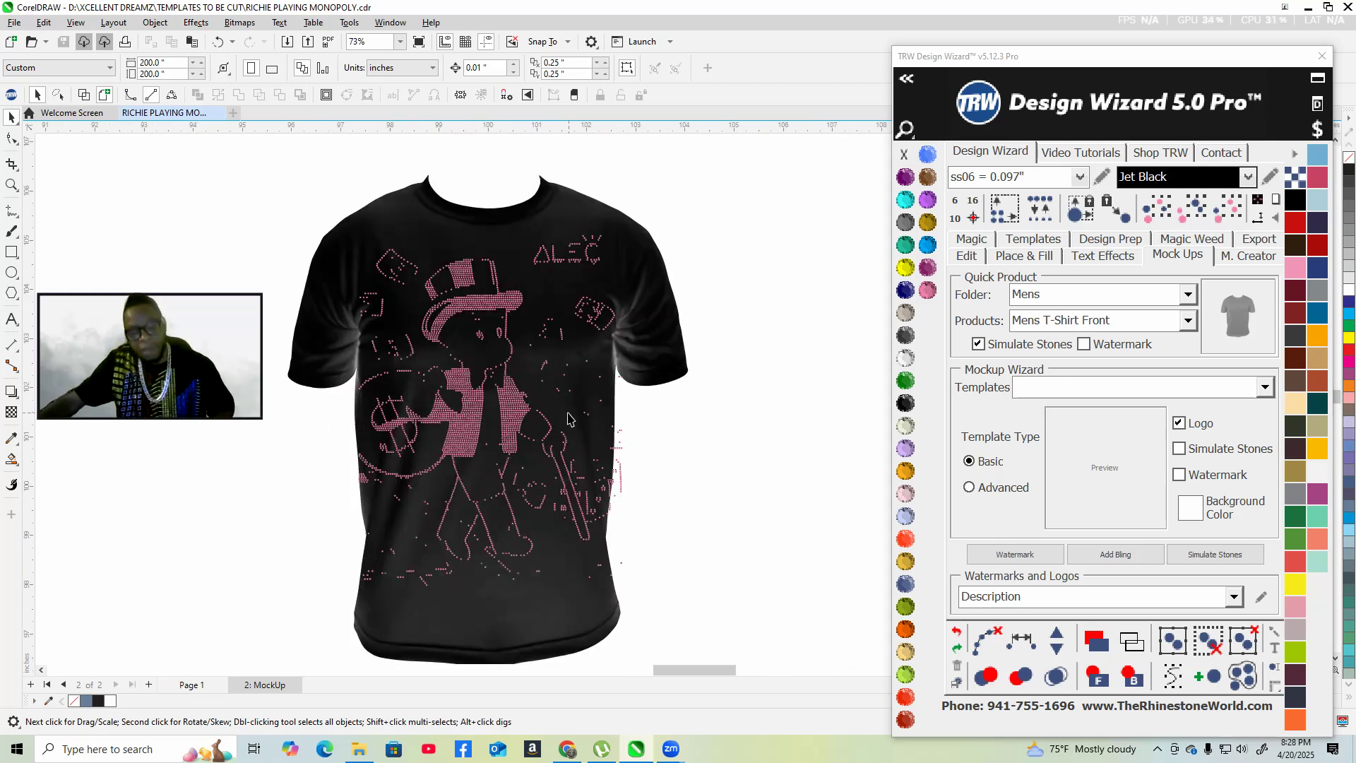
scroll(565, 406, up, 1)
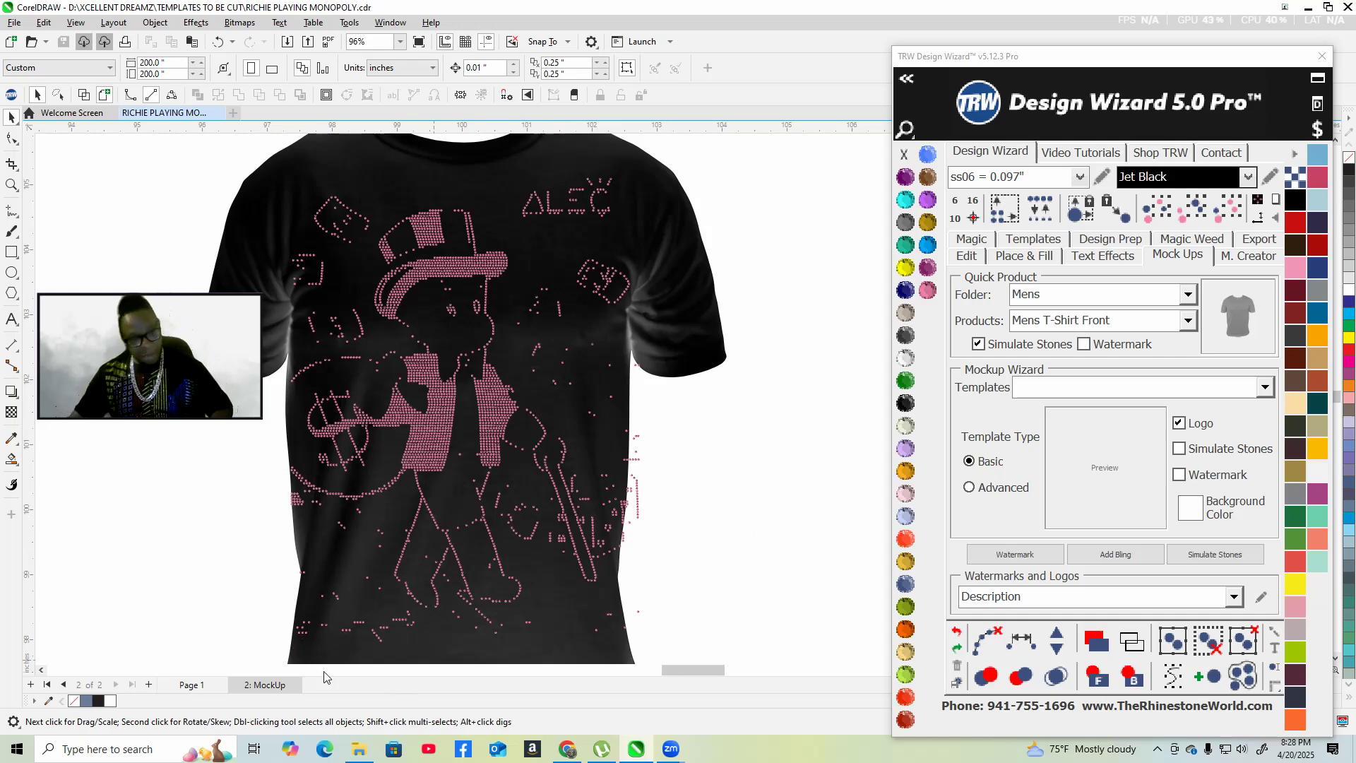
- Return to Page 1 and examine the coloured pieces and the stone placement across the line artwork
click(191, 685)
scroll(460, 486, down, 2)
scroll(459, 486, down, 4)
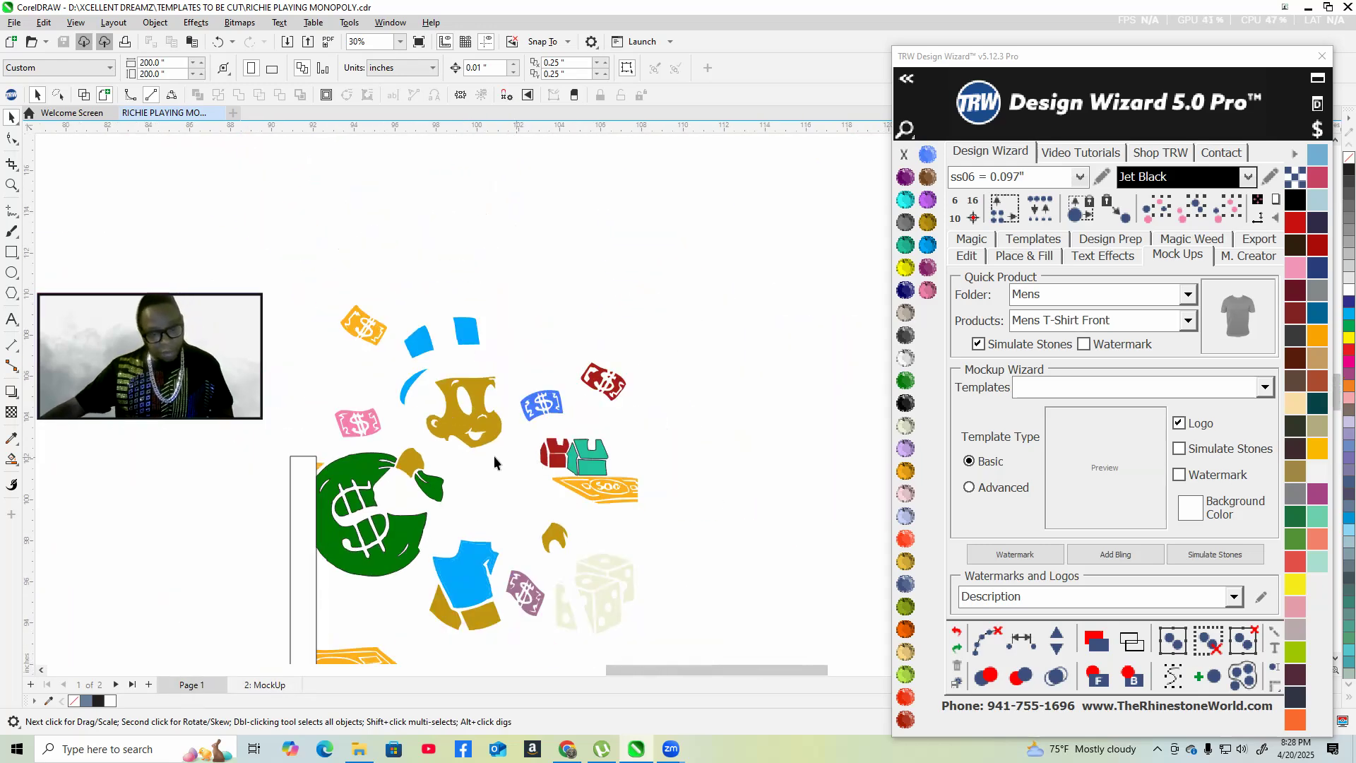
scroll(786, 447, up, 5)
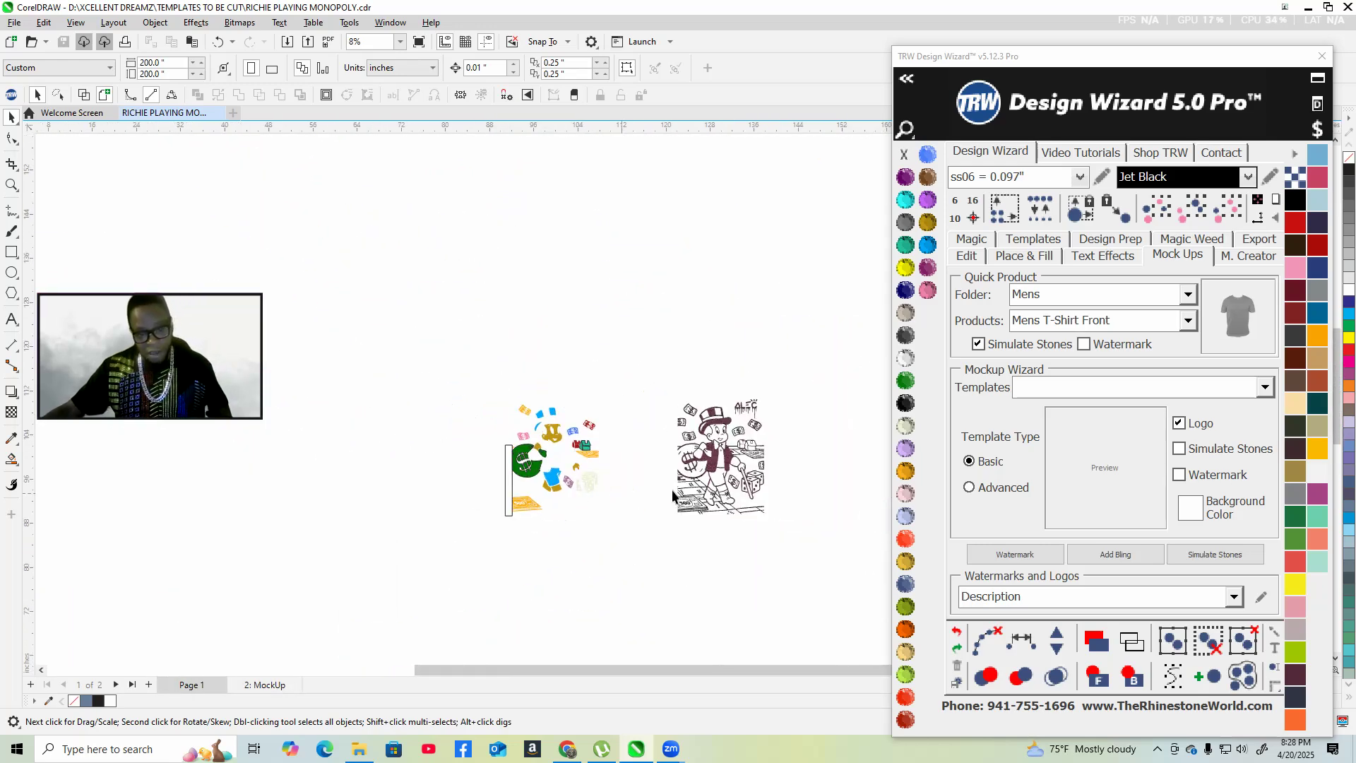
scroll(646, 562, up, 2)
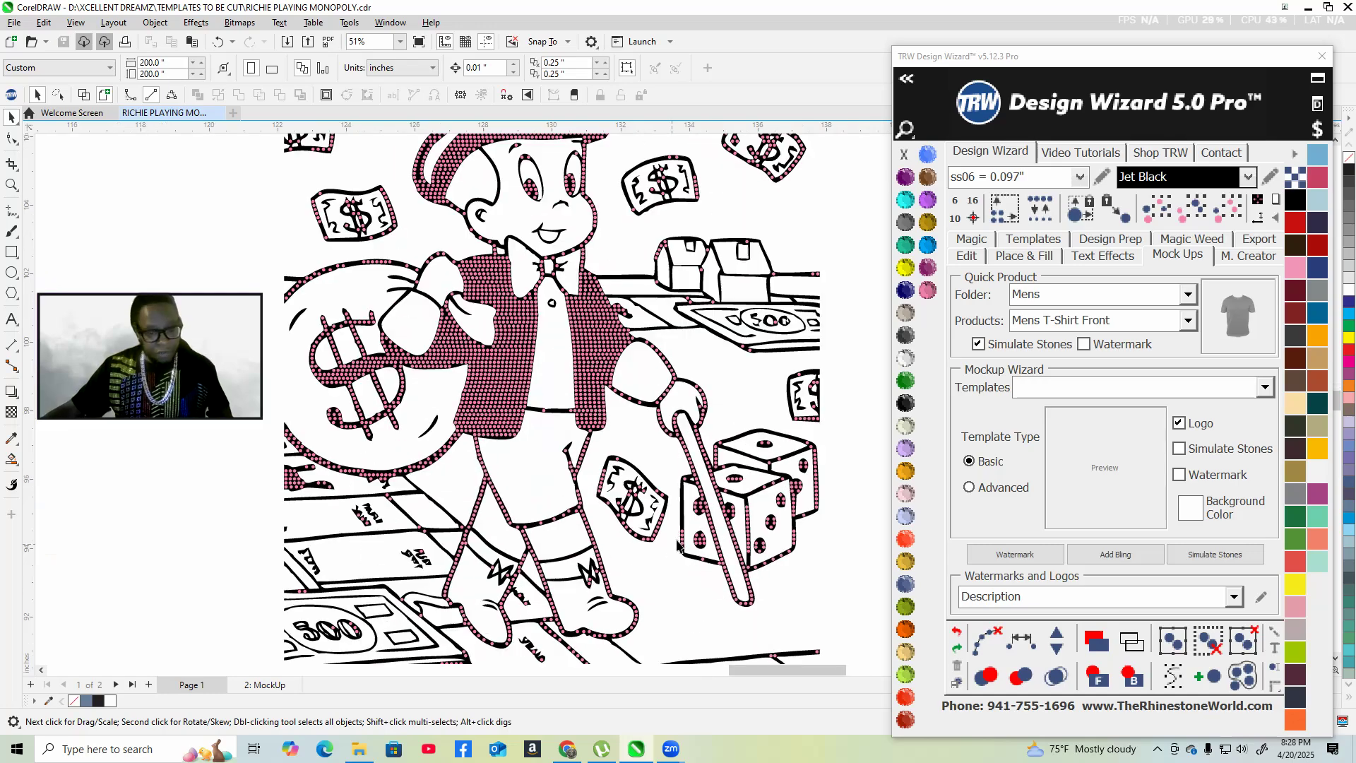
scroll(638, 563, down, 3)
scroll(595, 358, up, 3)
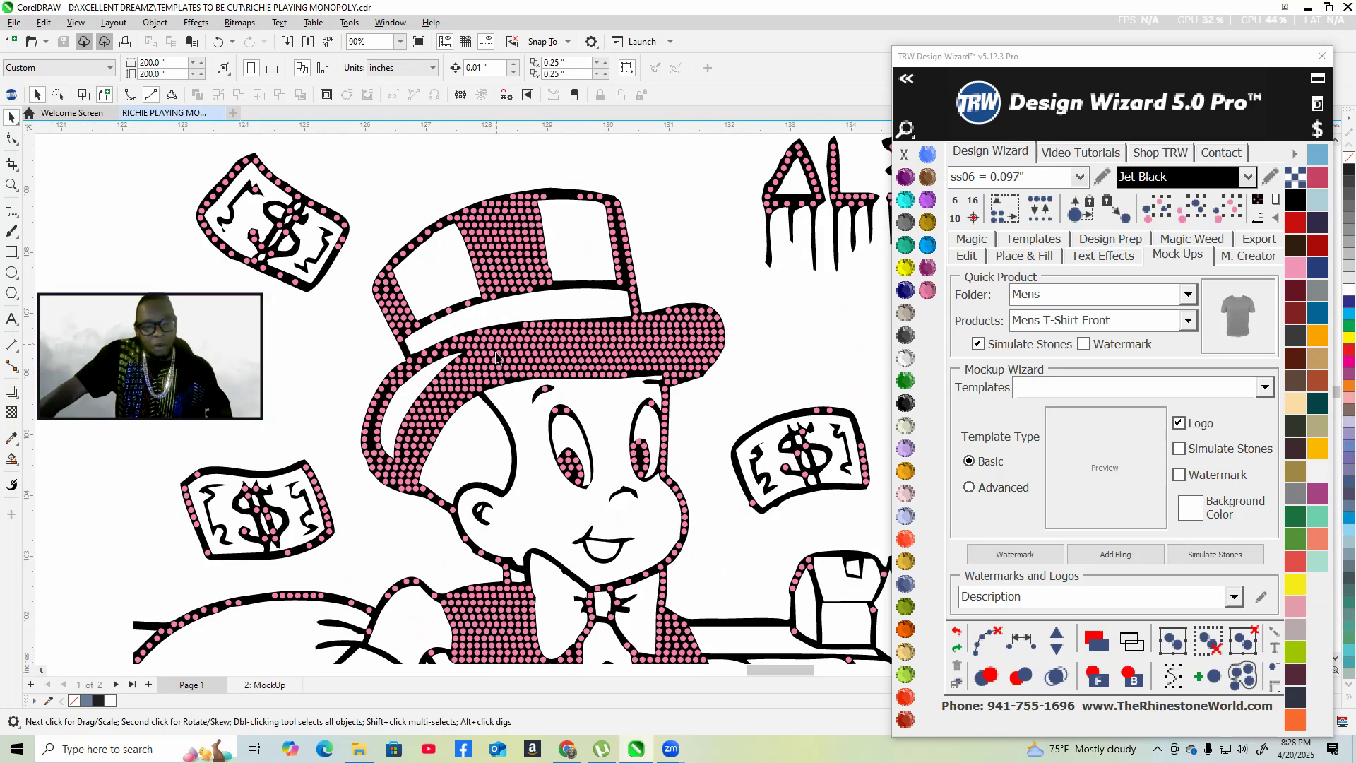
scroll(495, 331, down, 3)
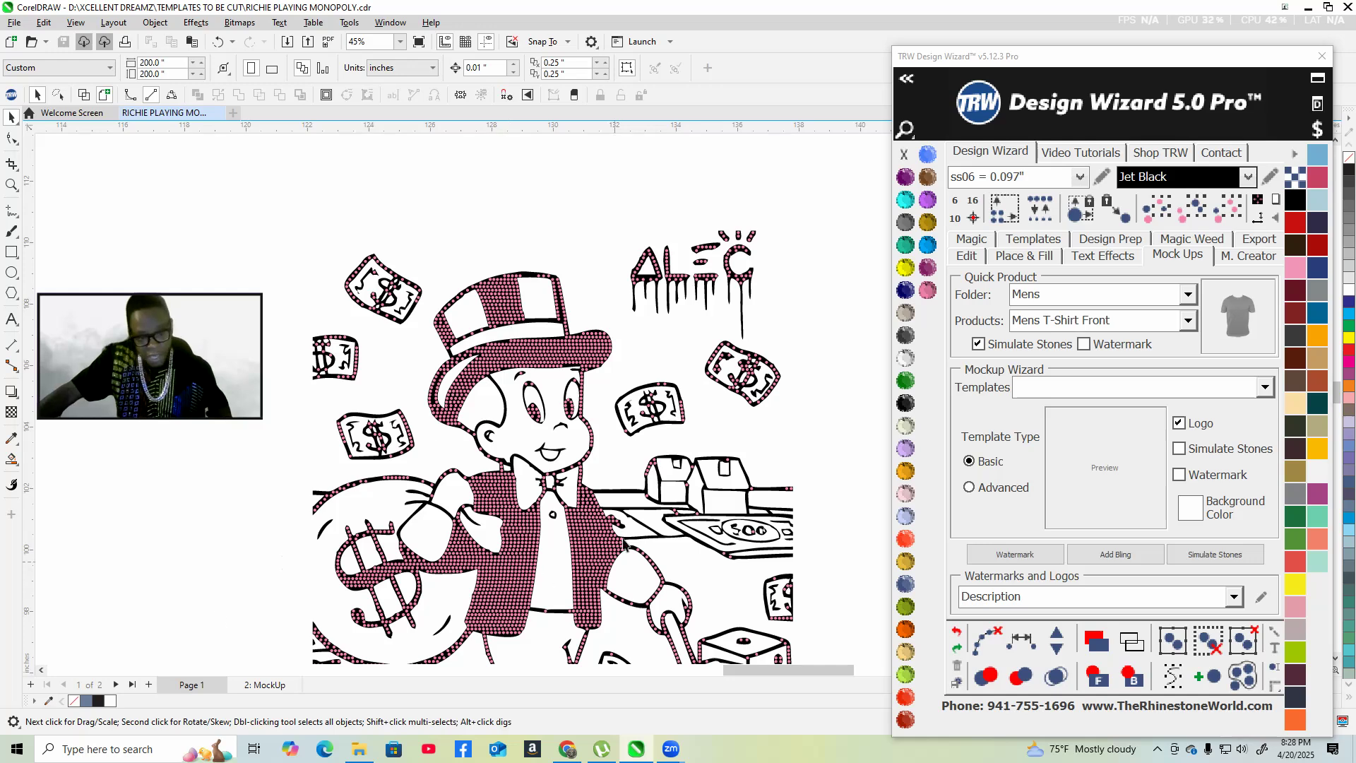
scroll(443, 382, down, 1)
scroll(443, 382, down, 1)
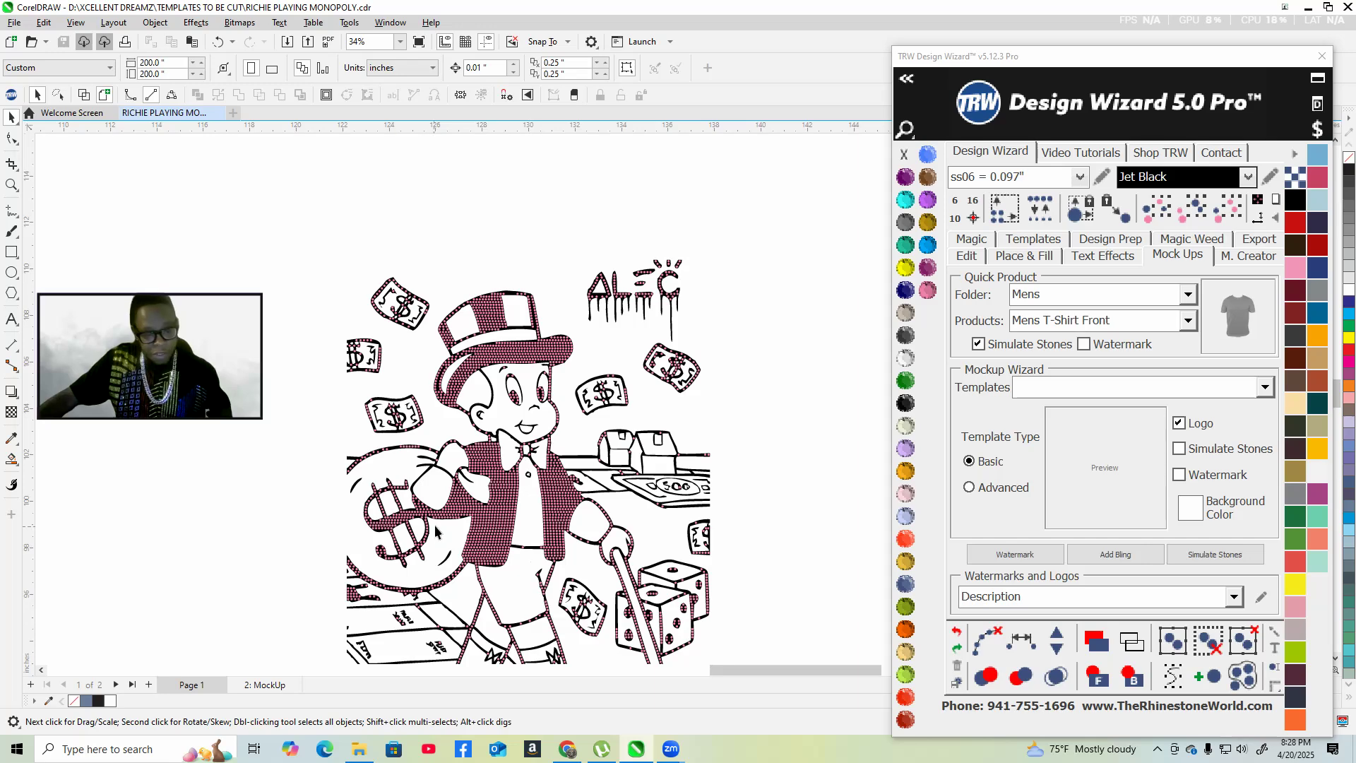
- Delete the unevenly spaced stones along the money bag's upper outline, keeping the one nearest the hand
scroll(378, 470, up, 2)
scroll(370, 460, up, 1)
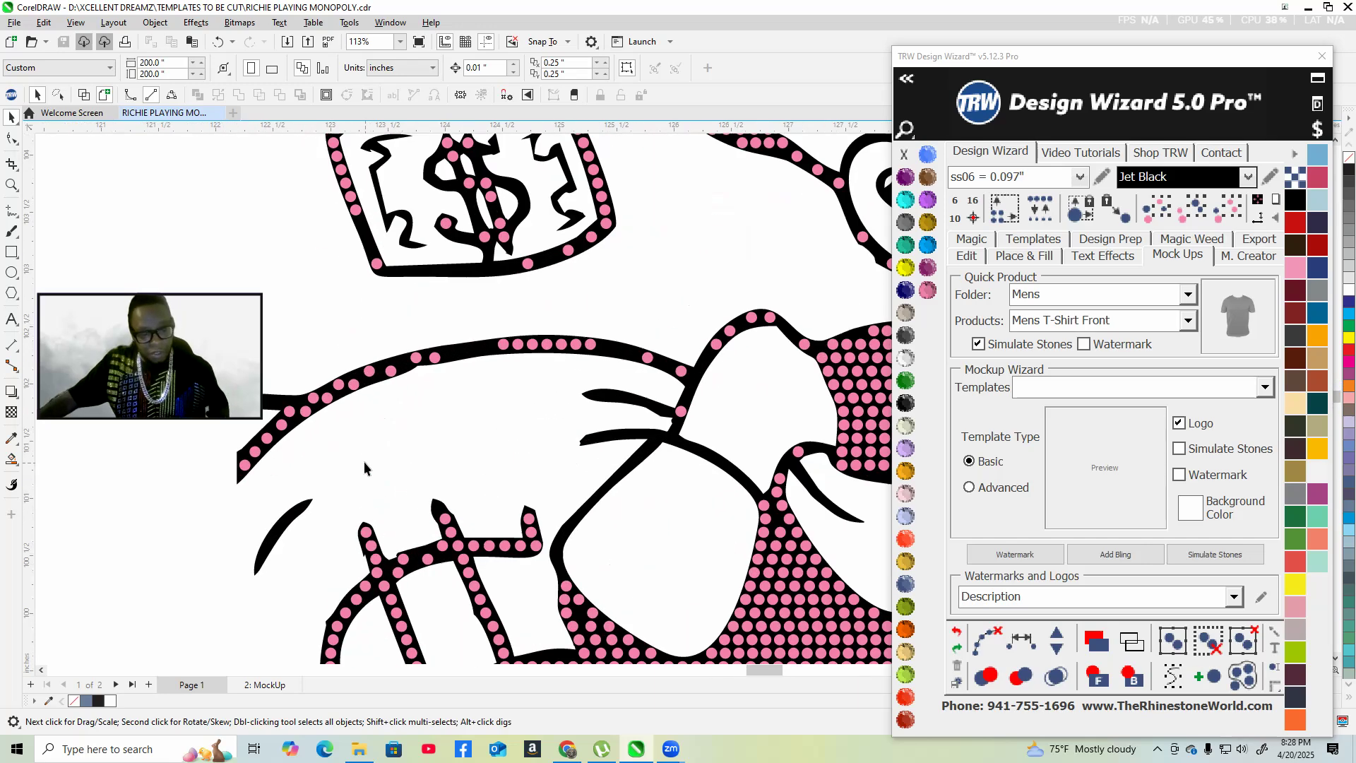
scroll(418, 438, up, 1)
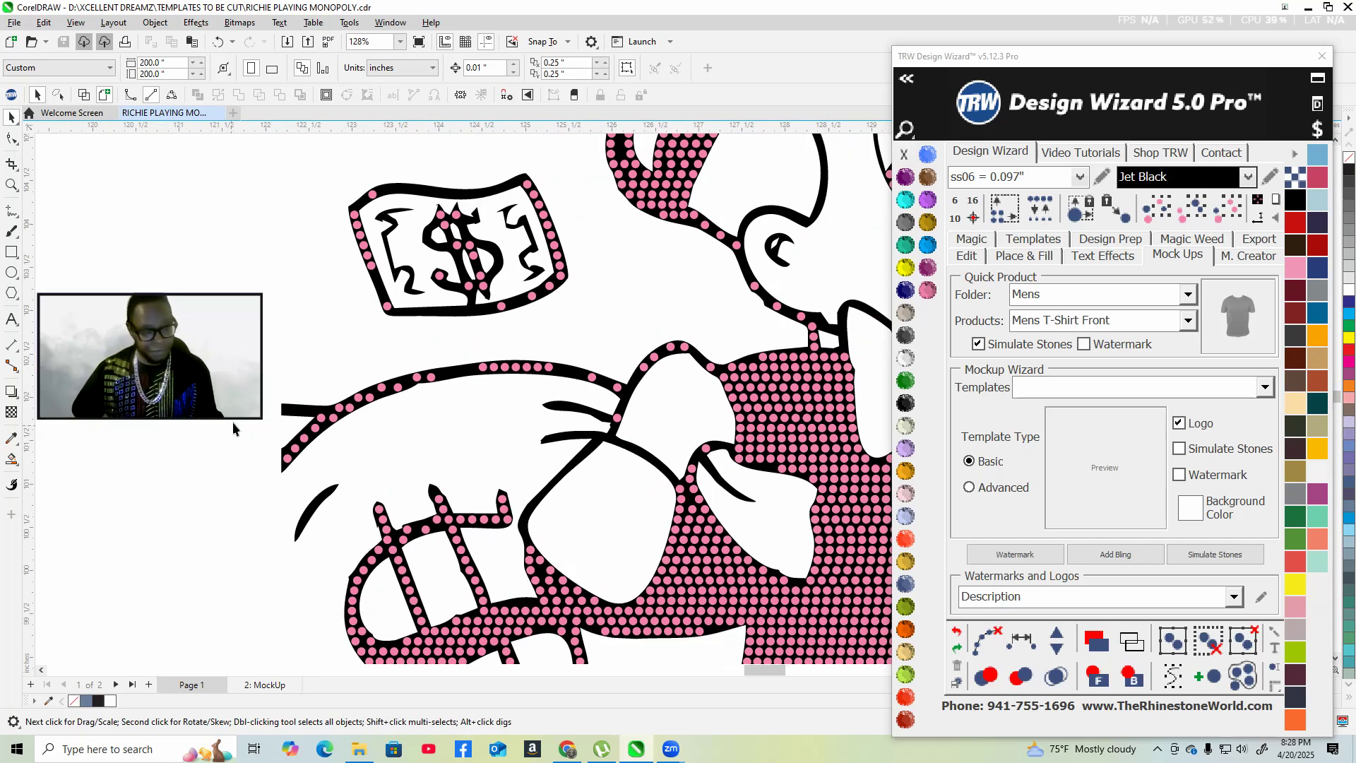
scroll(374, 417, up, 3)
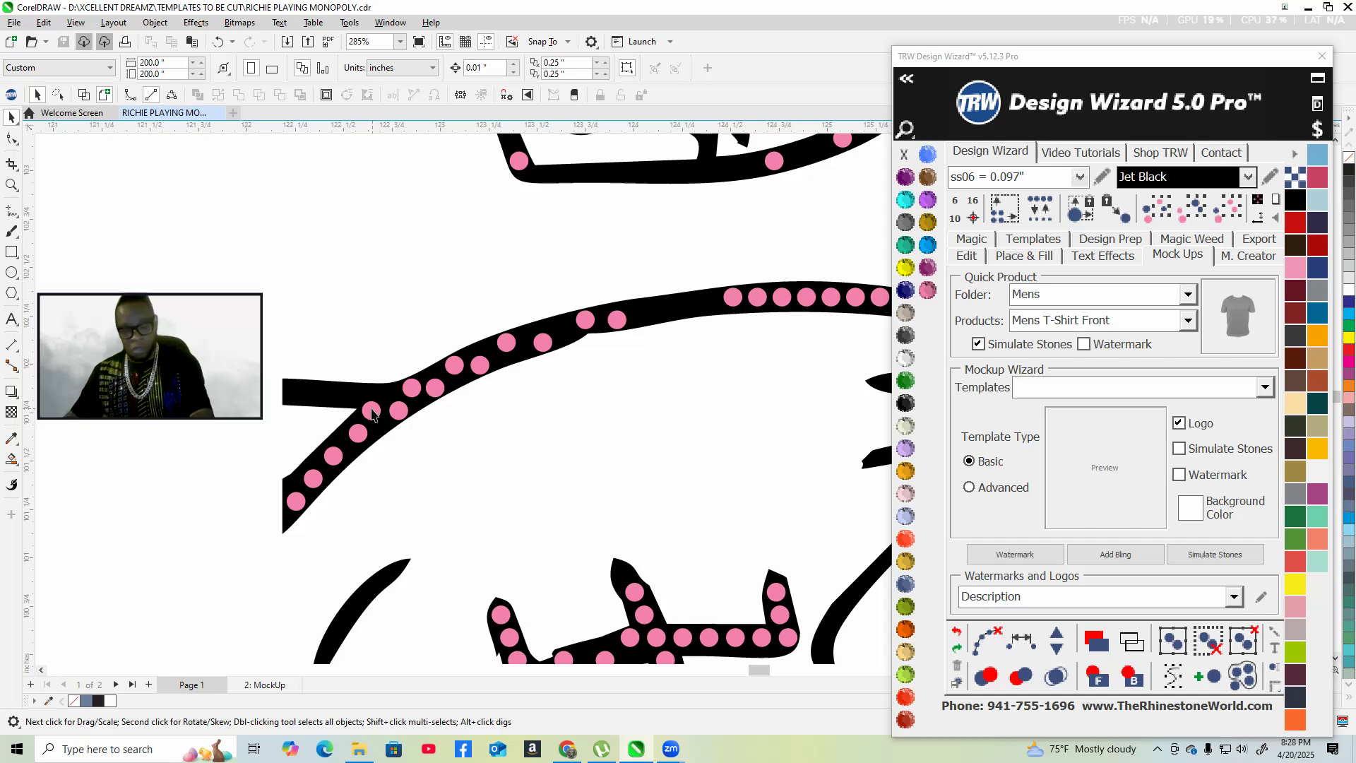
click(371, 413)
scroll(410, 424, down, 2)
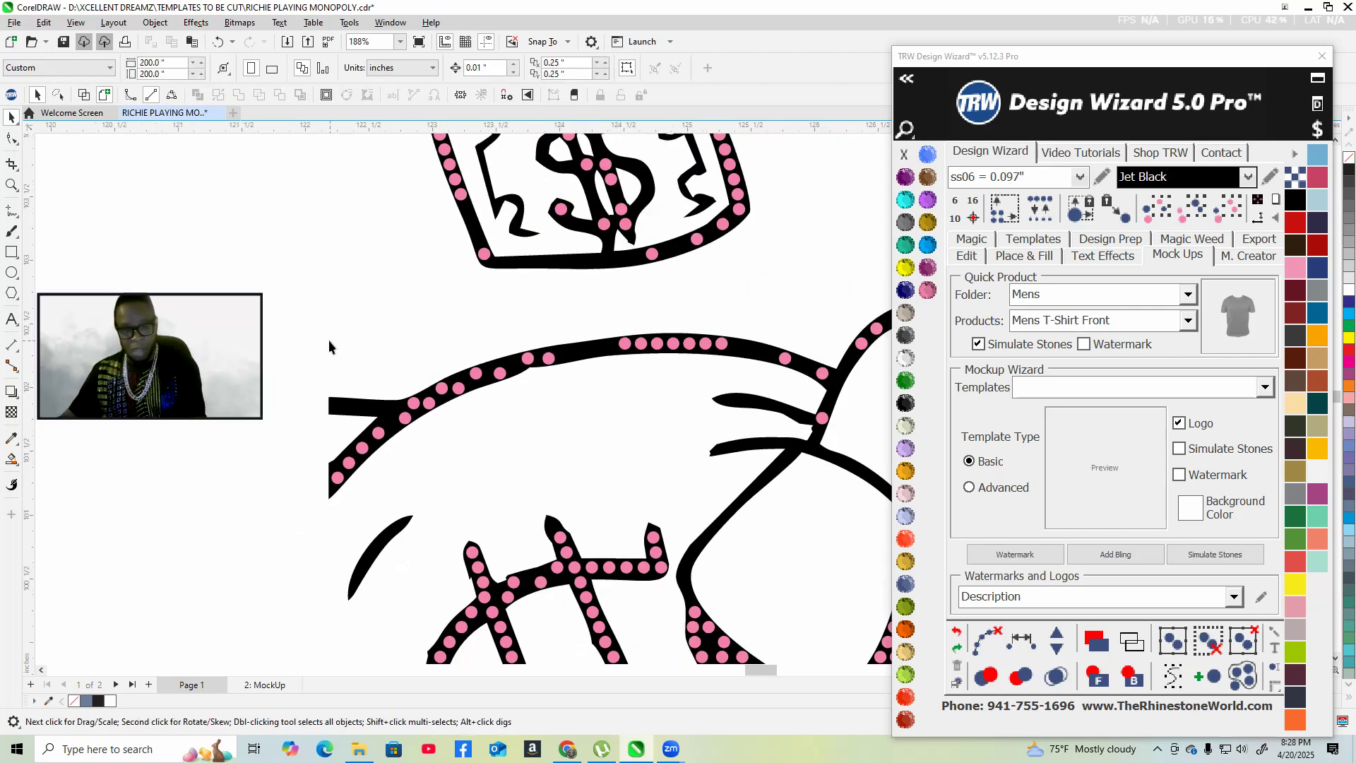
drag(319, 347, 578, 510)
key(Delete)
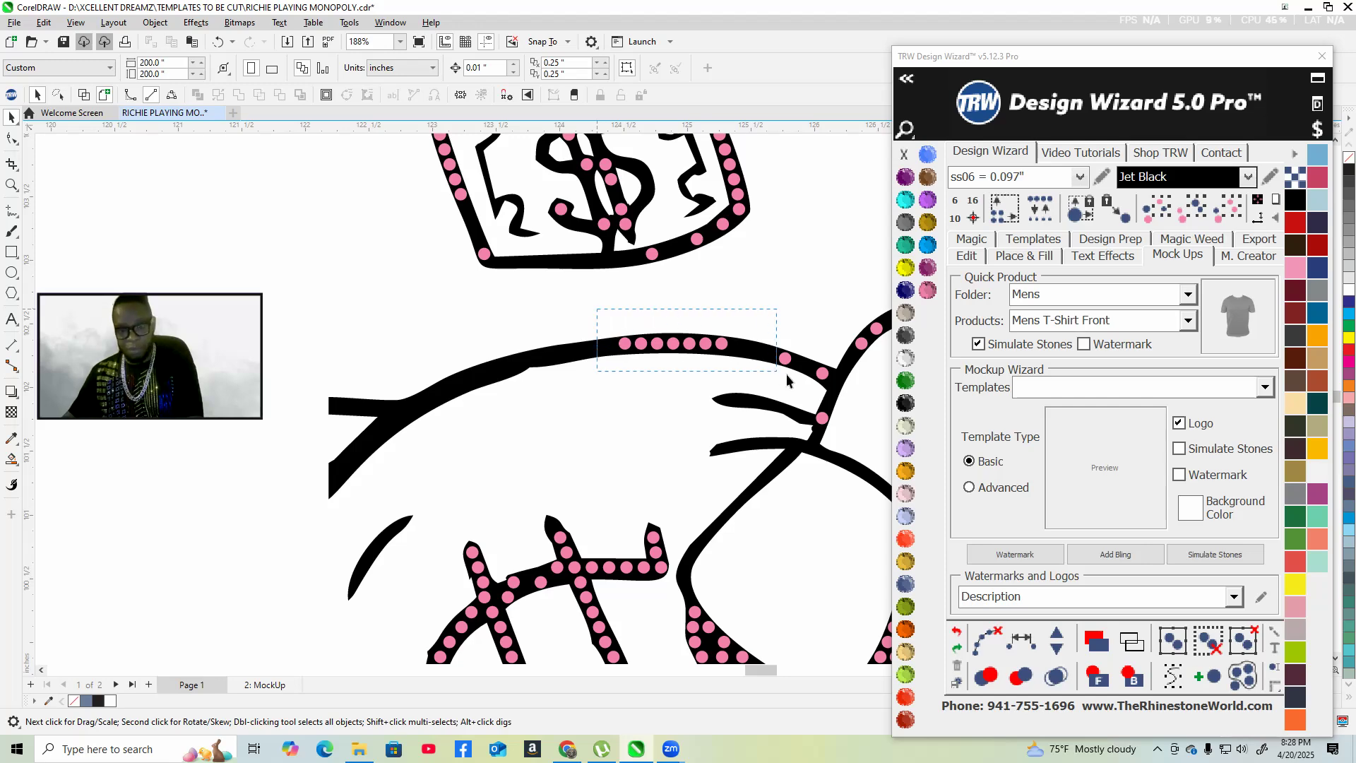
drag(788, 381, 817, 395)
key(Delete)
- Move the remaining stone into the junction of bag outline and hand, and place two spaced copies along the bag's upper outline
scroll(816, 395, up, 4)
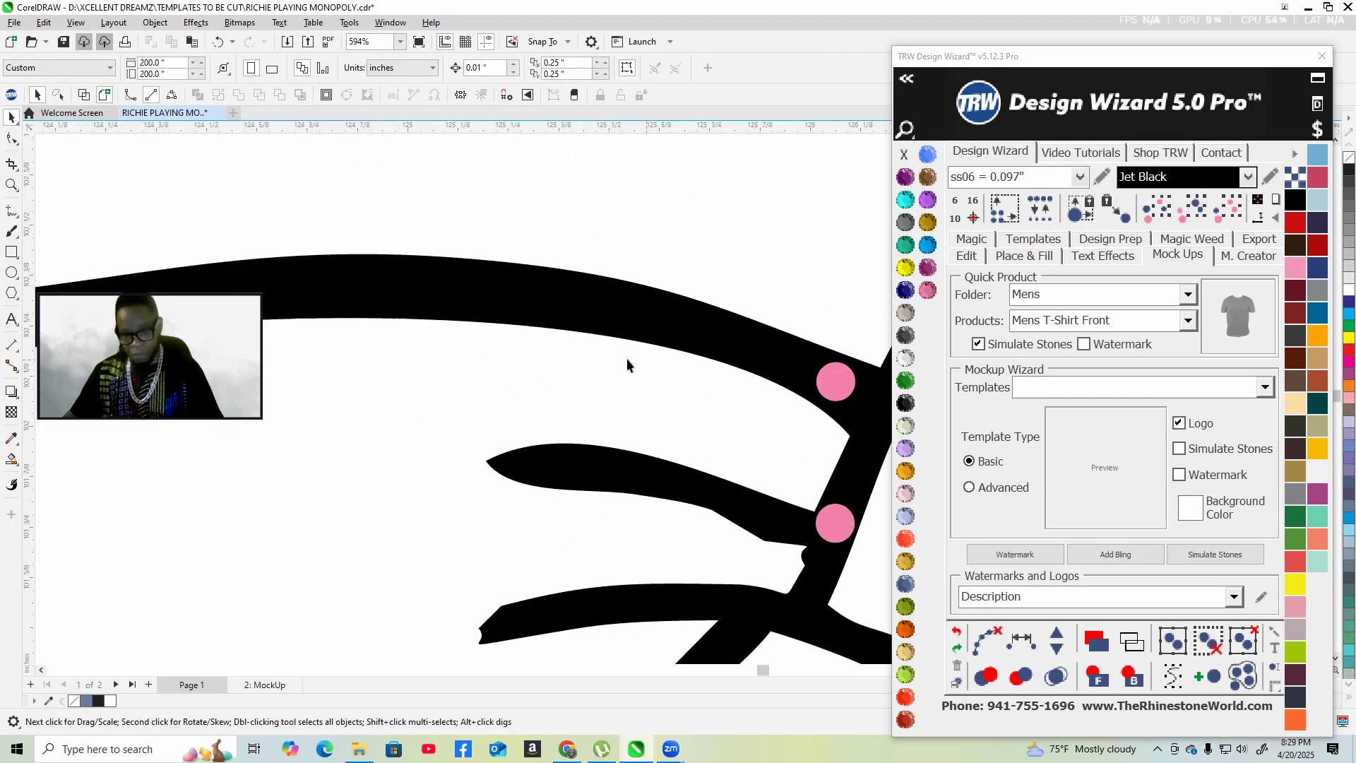
scroll(875, 414, up, 3)
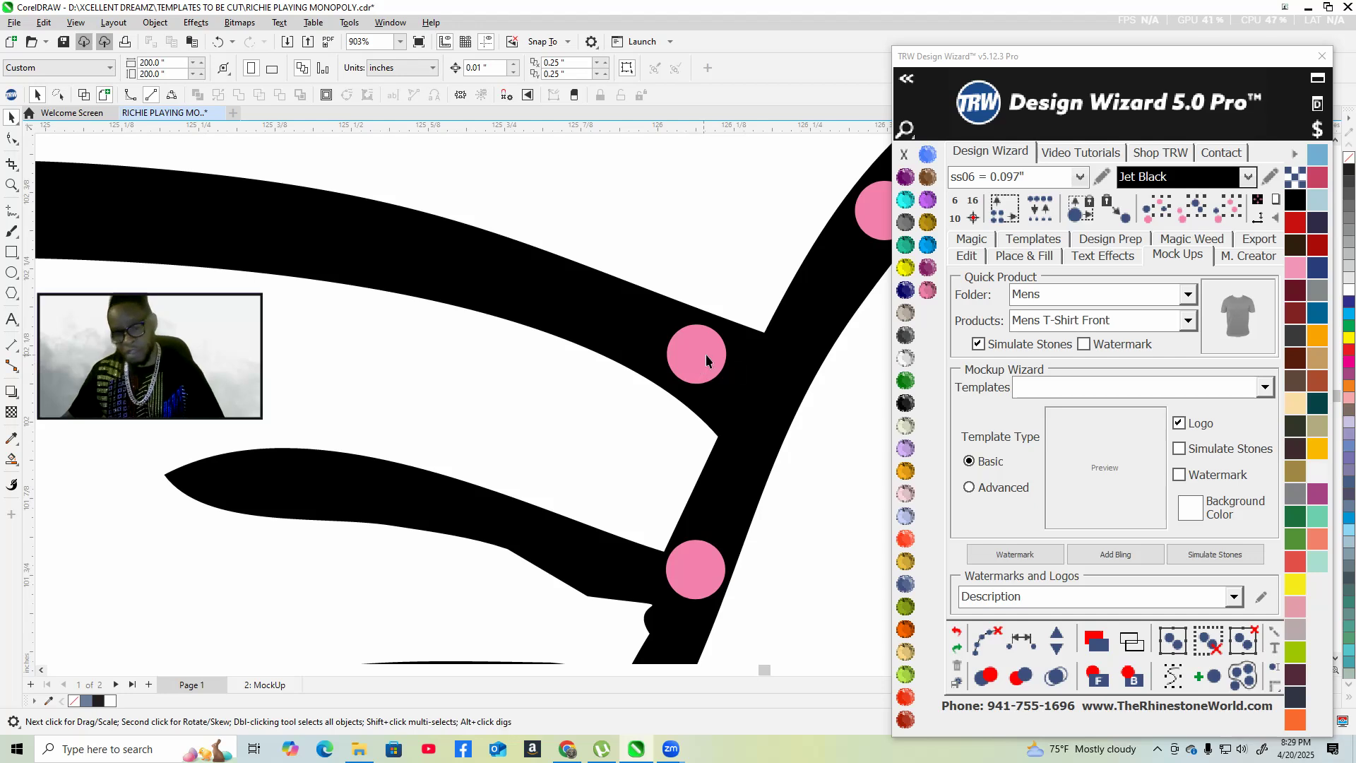
click(774, 377)
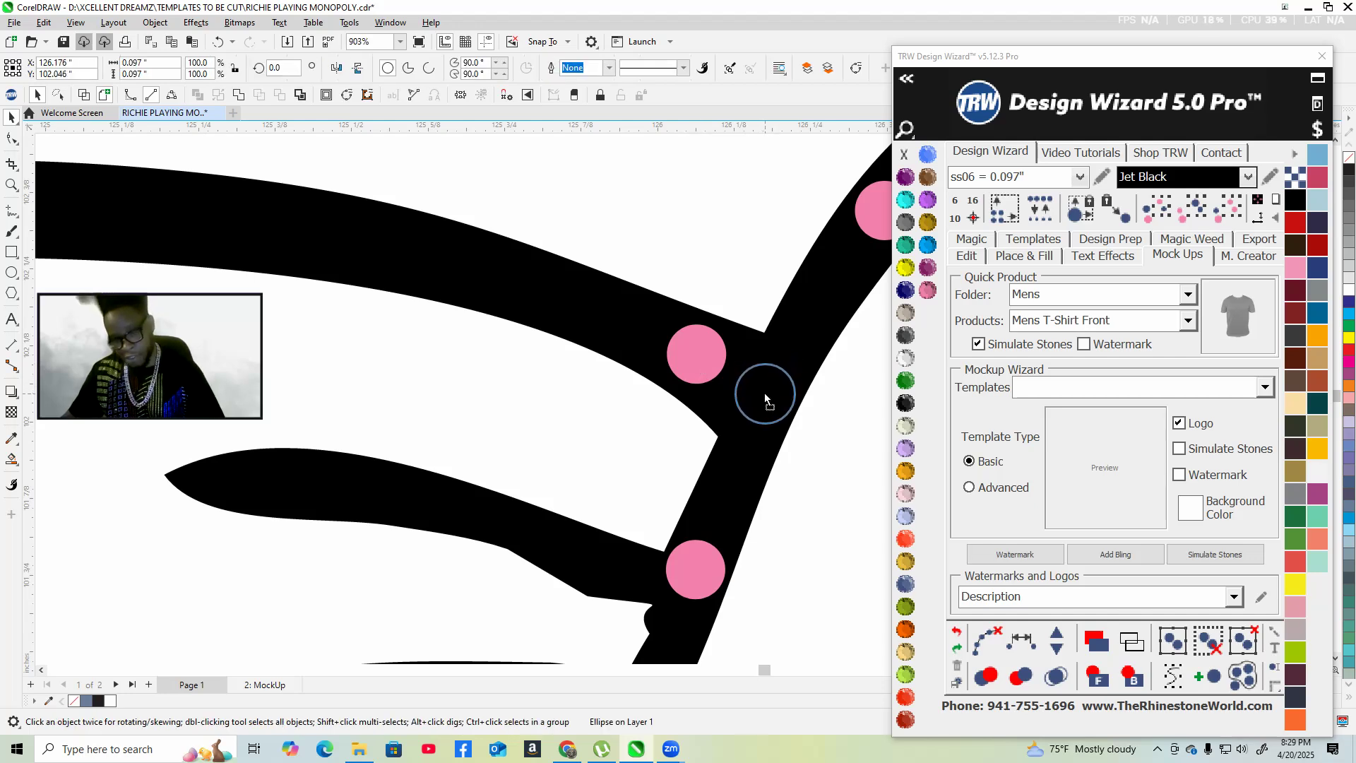
mouse_move(764, 393)
mouse_down()
mouse_move(621, 325)
mouse_move(531, 312)
mouse_up()
scroll(768, 393, down, 2)
mouse_move(530, 312)
mouse_down()
mouse_move(257, 292)
mouse_move(286, 300)
mouse_up()
scroll(545, 339, down, 4)
scroll(472, 344, up, 2)
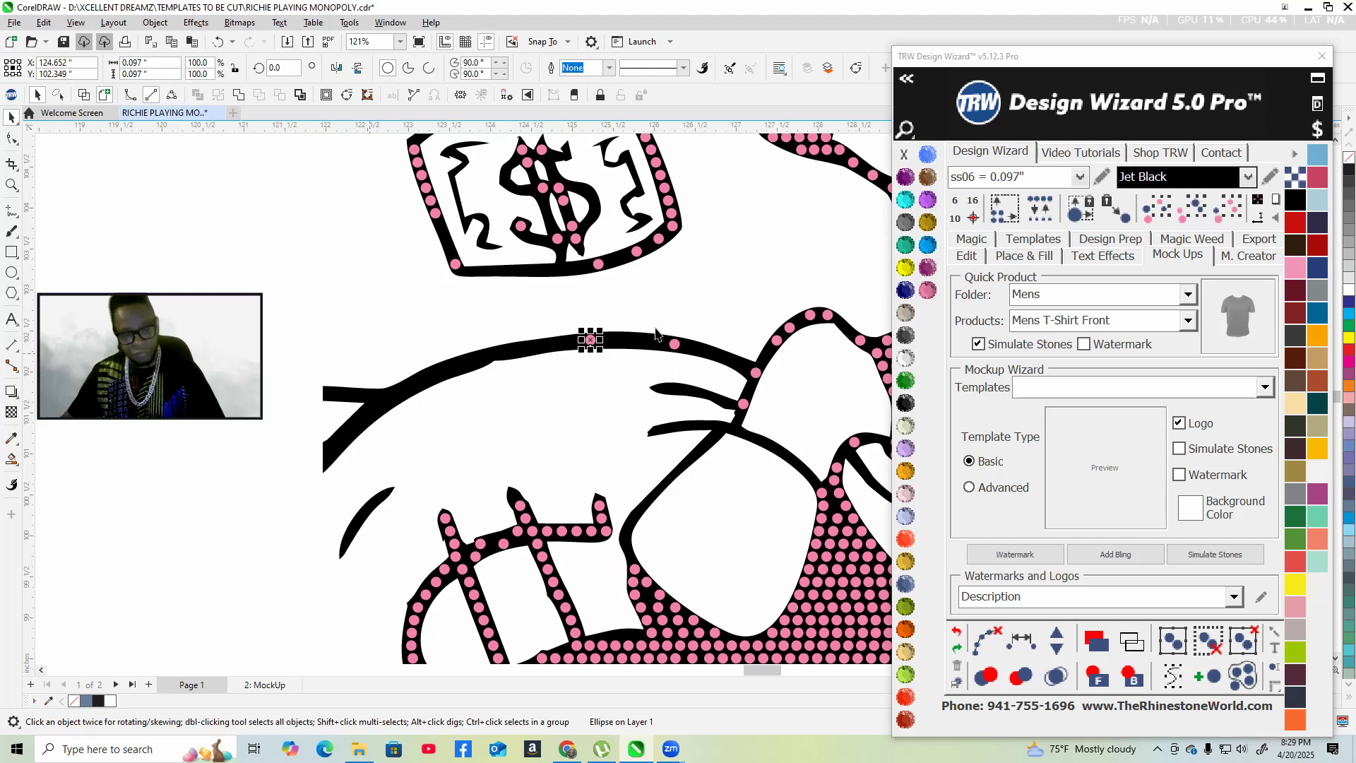
scroll(545, 321, up, 2)
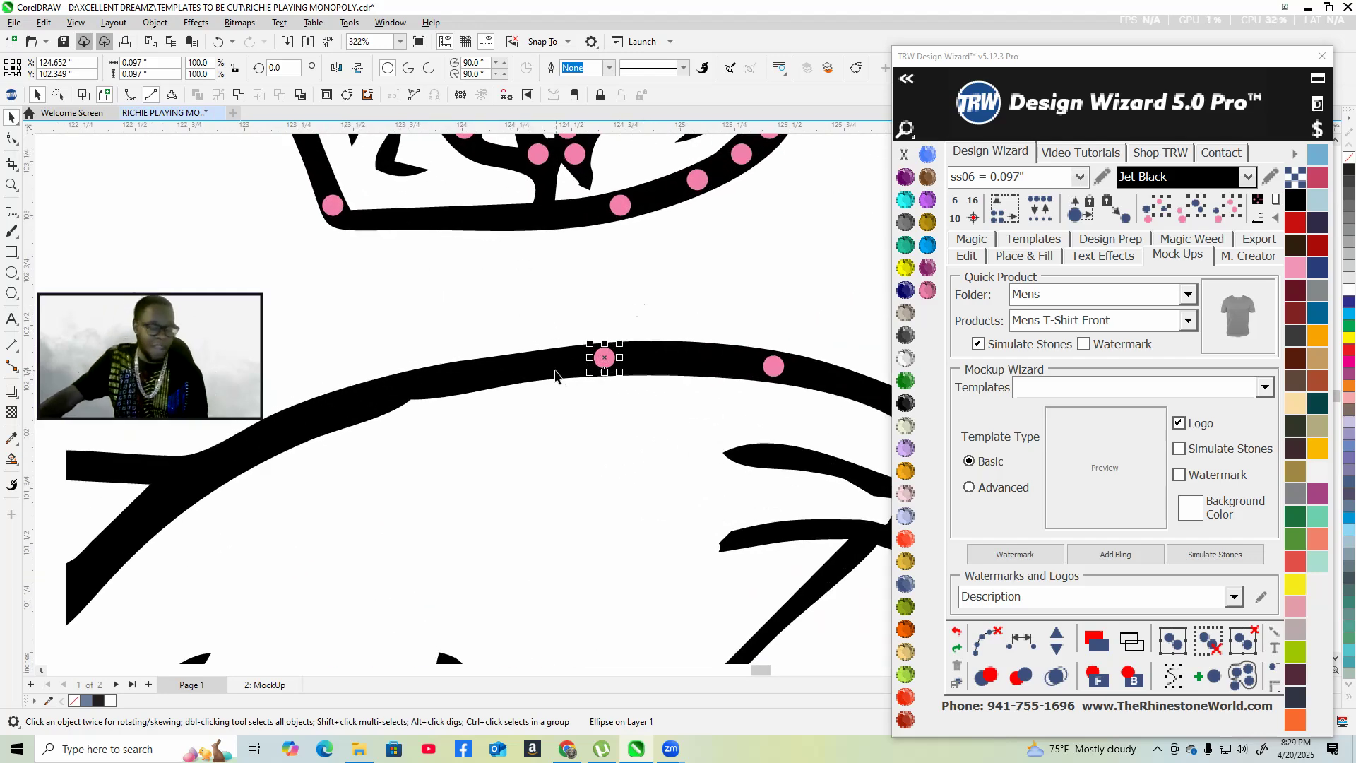
- Continue copying single stones at spaced intervals down the bag's upper outline to its cut-off outer end
scroll(548, 392, up, 2)
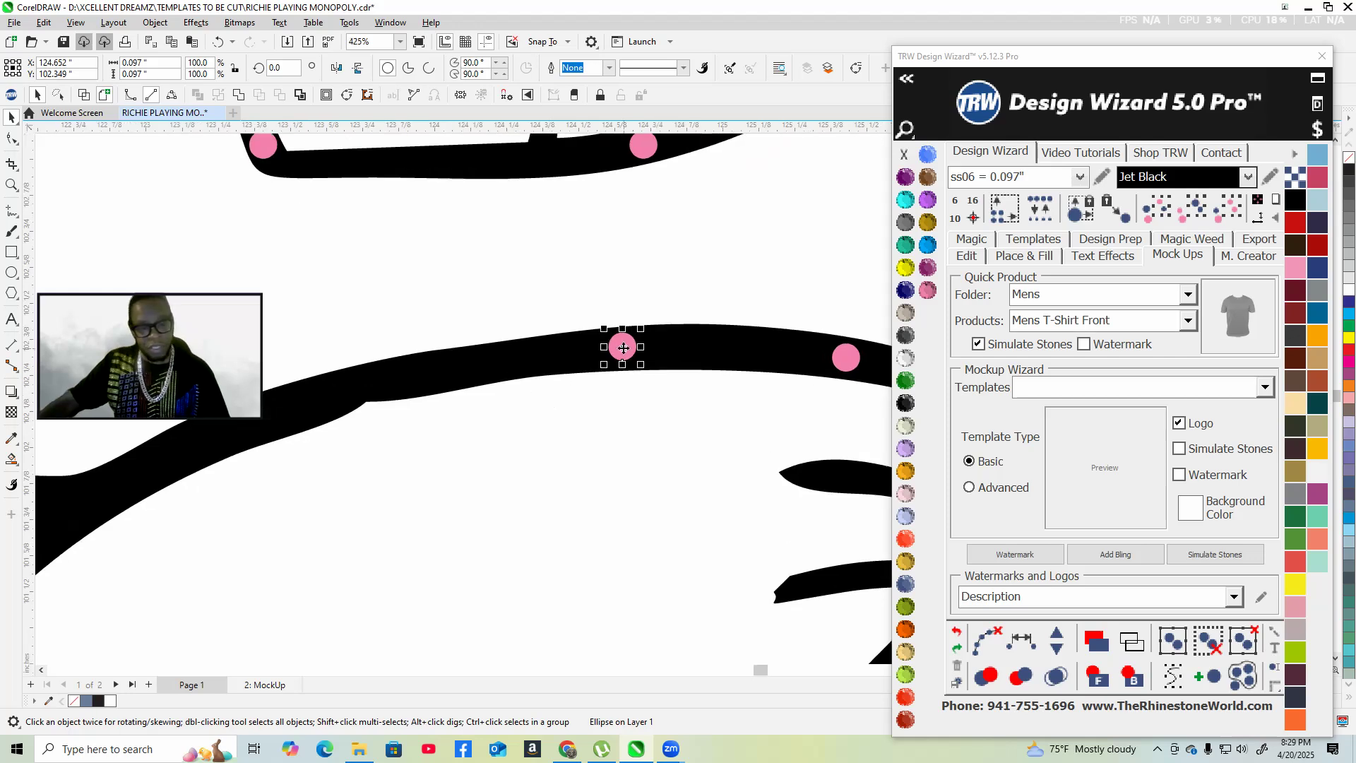
drag(622, 347, 276, 412)
key(space)
scroll(277, 412, down, 8)
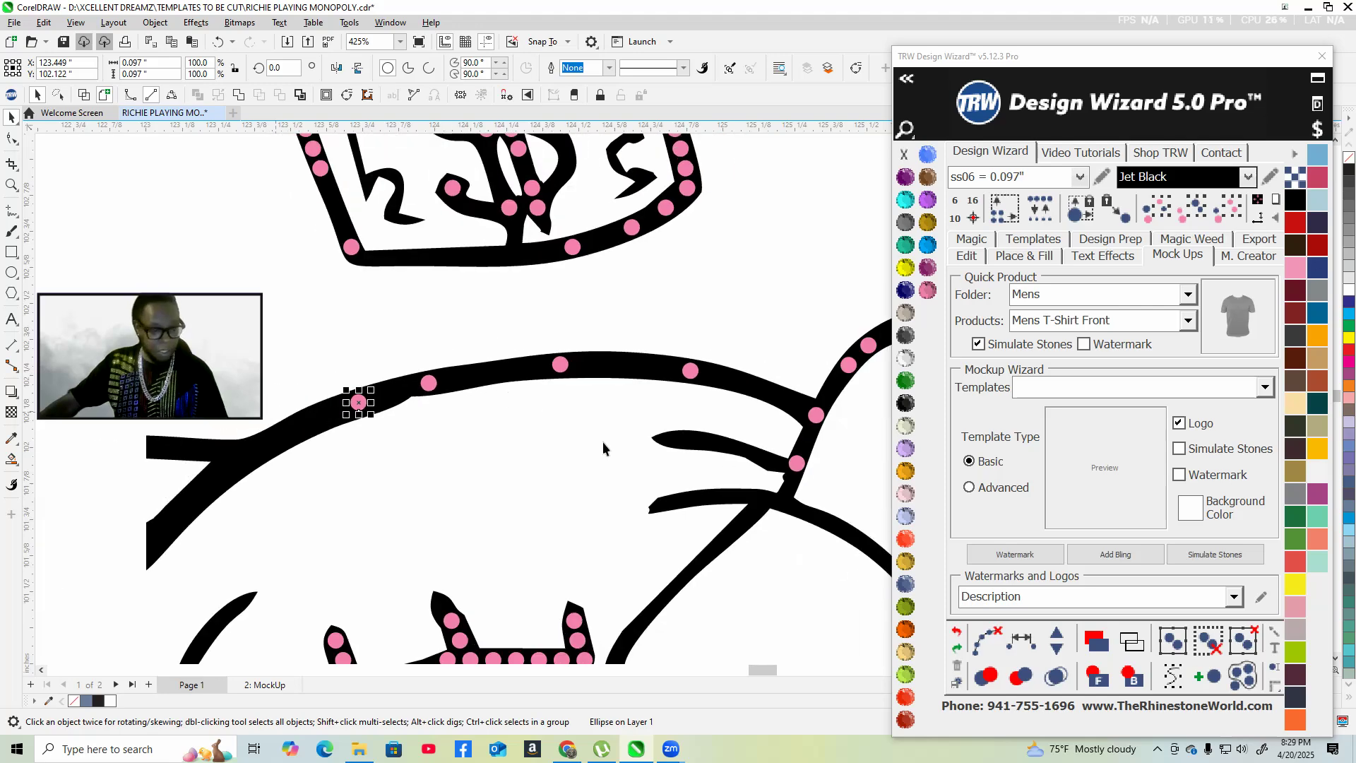
scroll(422, 479, up, 5)
mouse_move(607, 352)
mouse_down()
mouse_move(566, 385)
mouse_move(504, 402)
mouse_up()
drag(504, 402, 433, 443)
mouse_move(432, 442)
mouse_down()
mouse_move(355, 489)
mouse_move(342, 527)
mouse_up()
scroll(321, 542, down, 2)
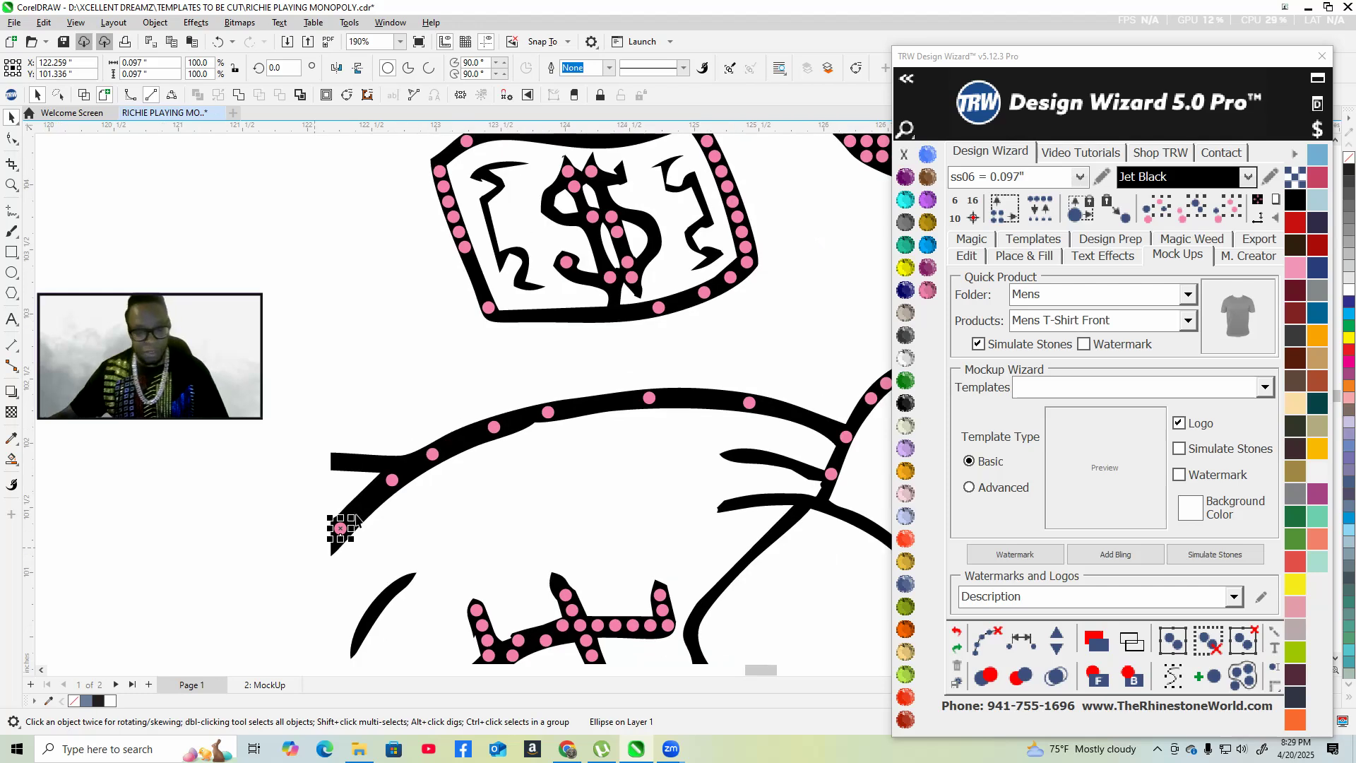
- Select the guide stones along the bag's upper outline in sequence up to the hand junction and respace them equally
shift+click(434, 455)
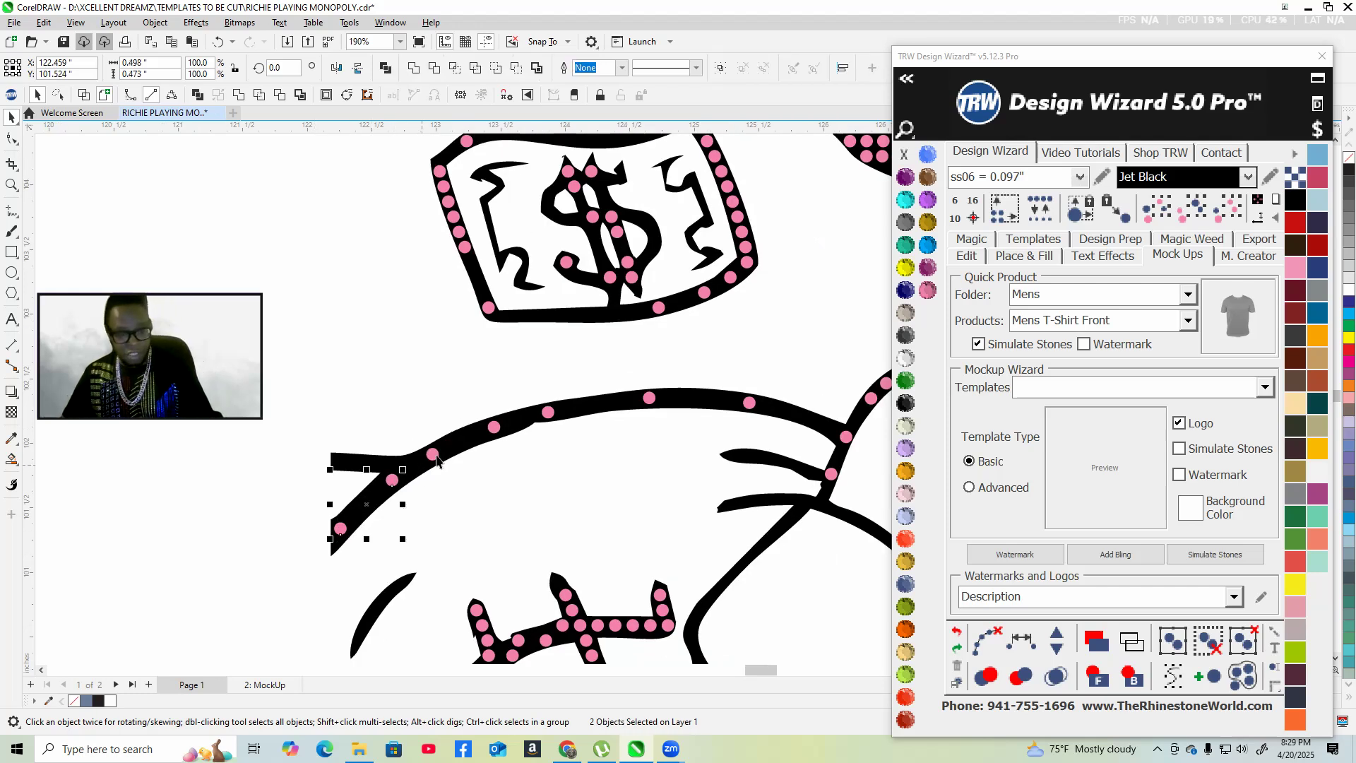
shift+click(495, 427)
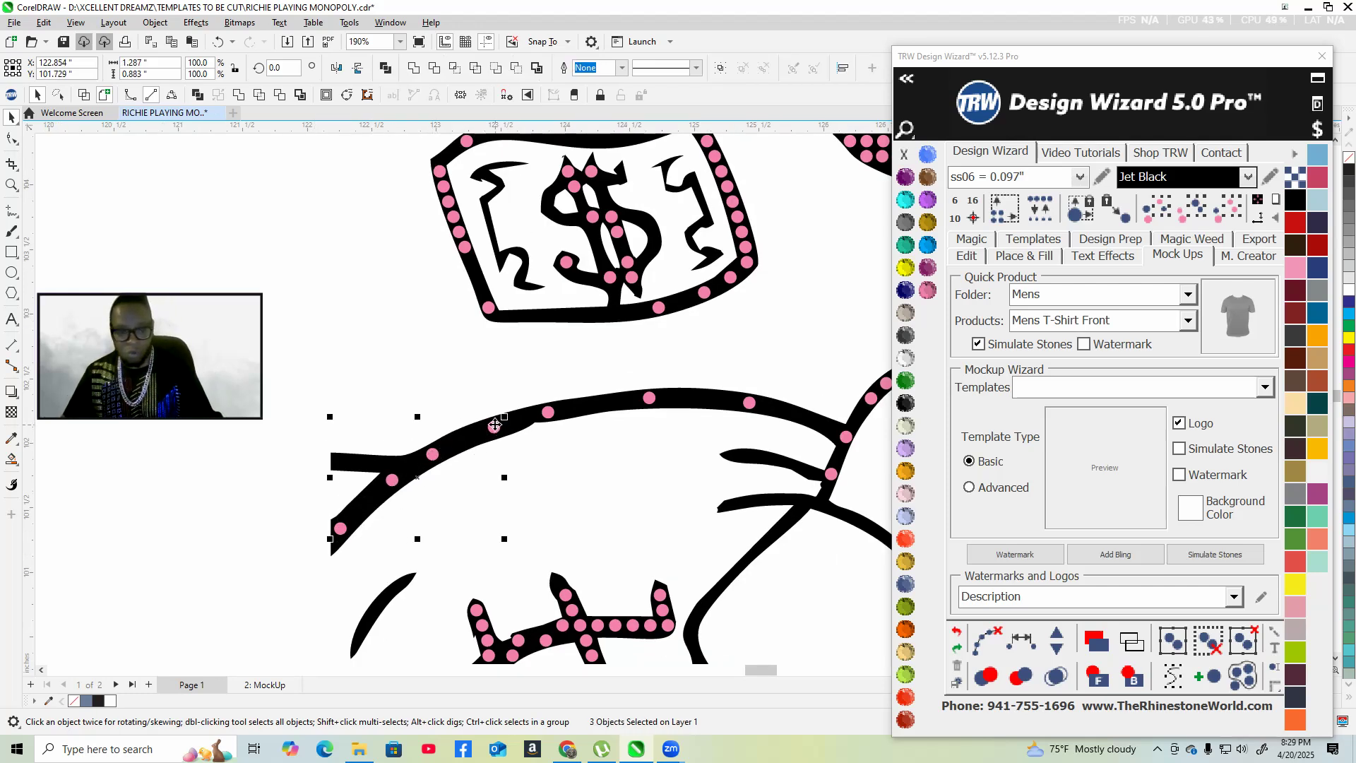
shift+click(549, 414)
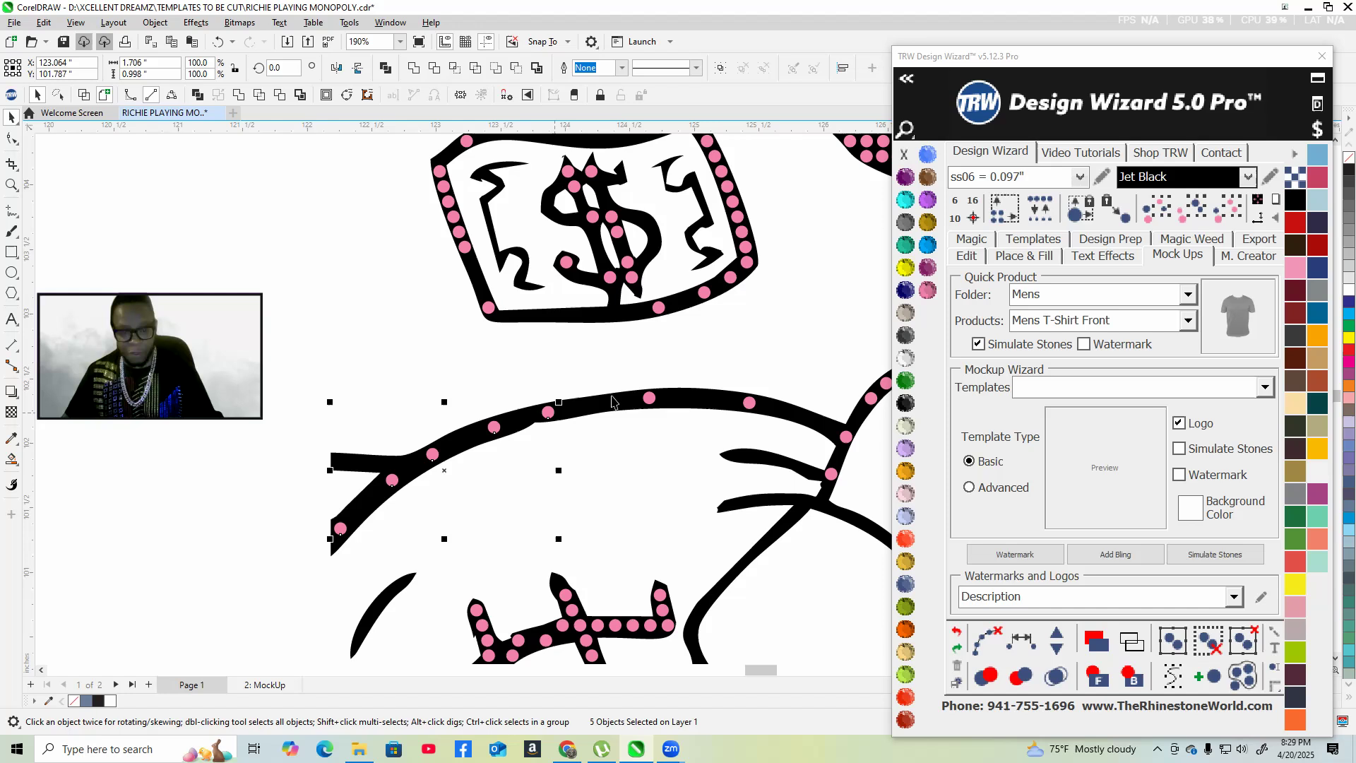
shift+click(650, 401)
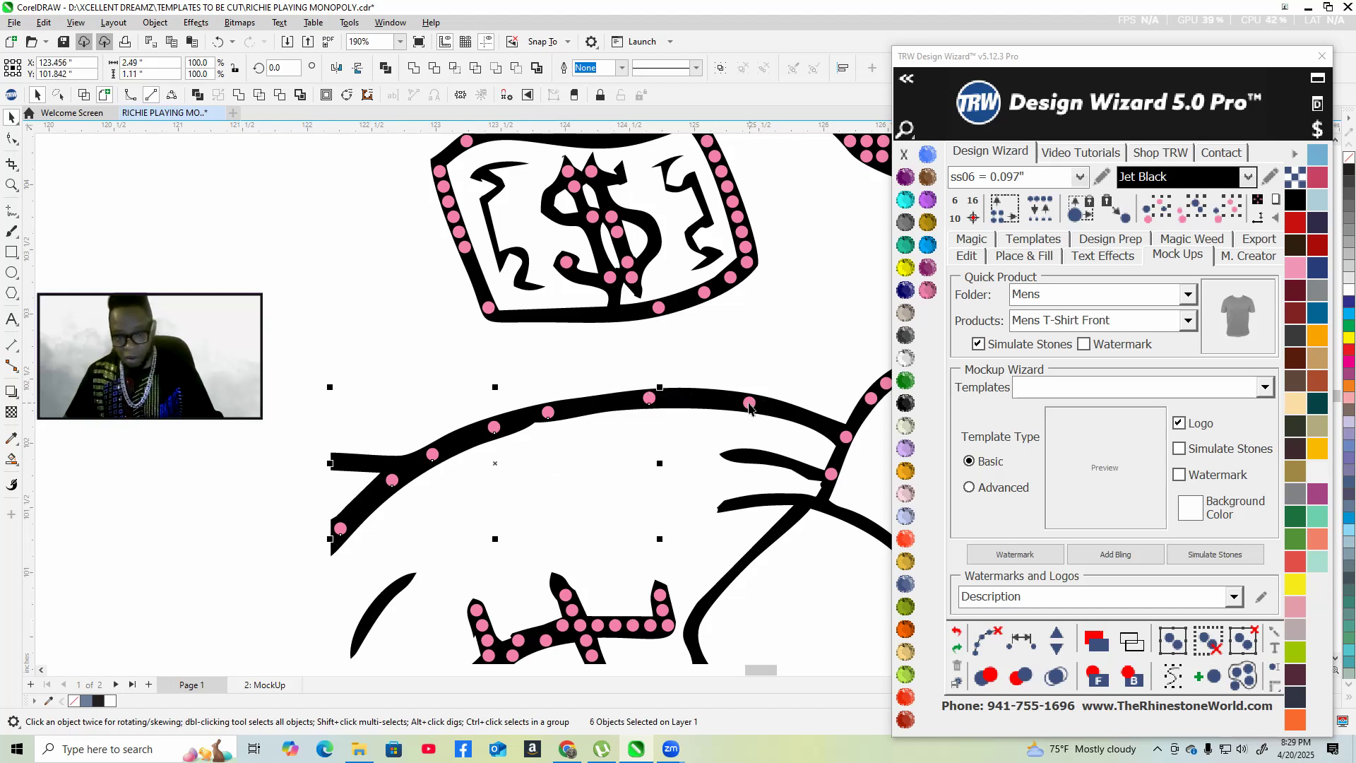
shift+click(750, 406)
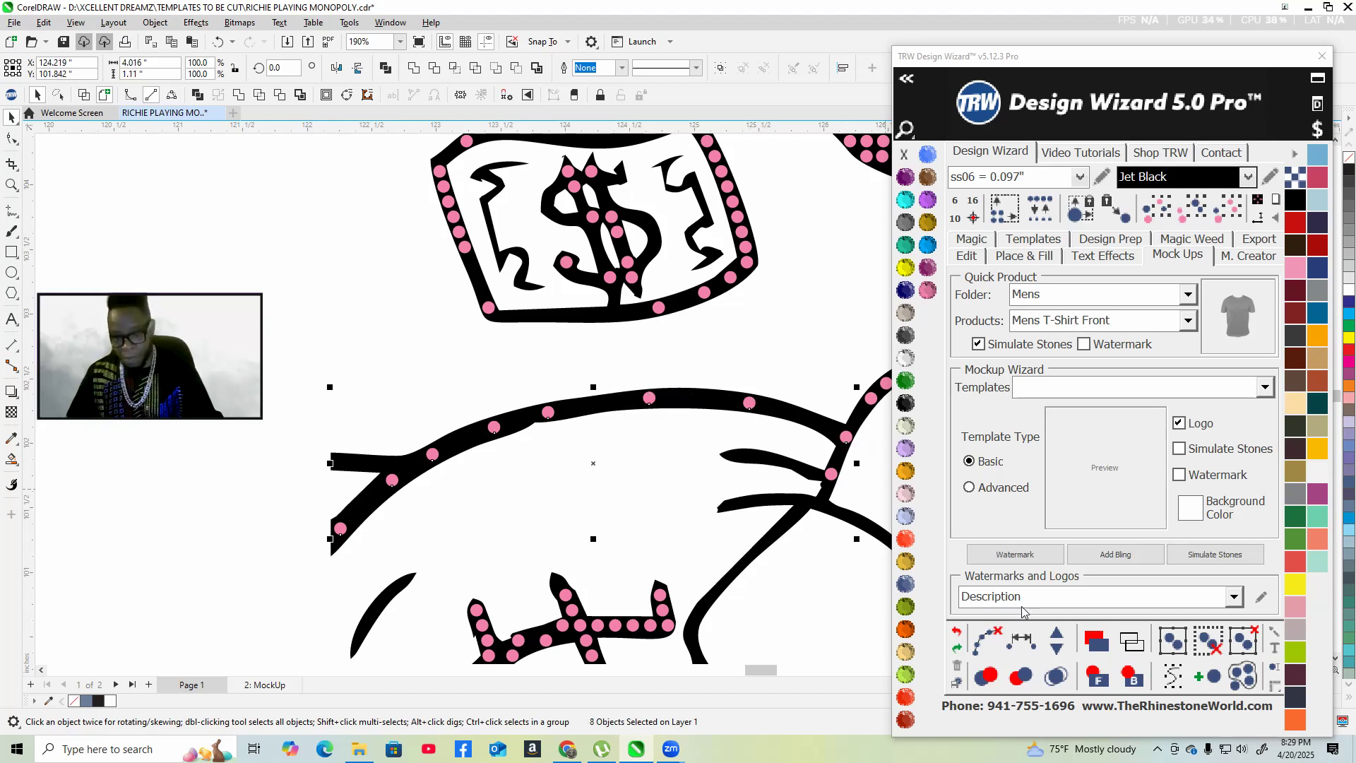
click(1020, 641)
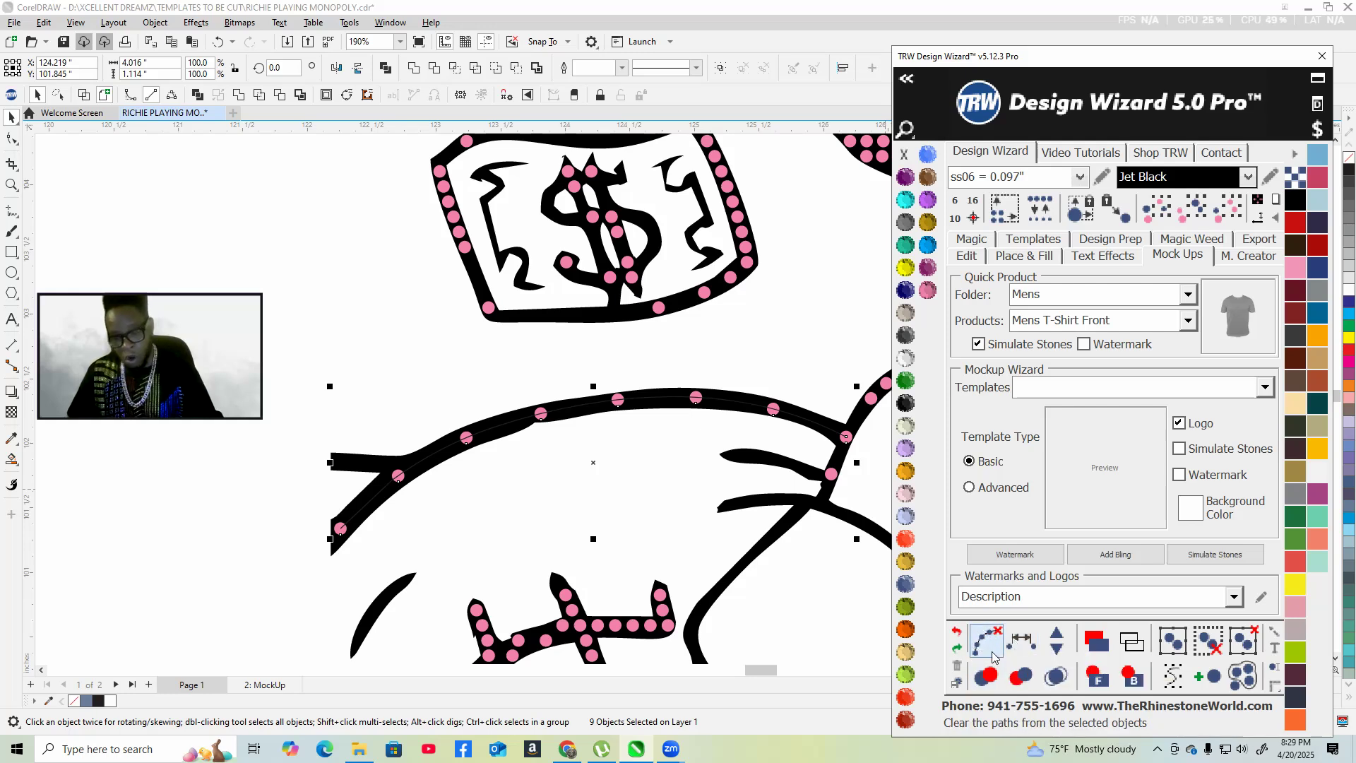
- Add stones one by one to the equally spaced row until 36 closely set stones fill the bag's upper outline
click(1058, 640)
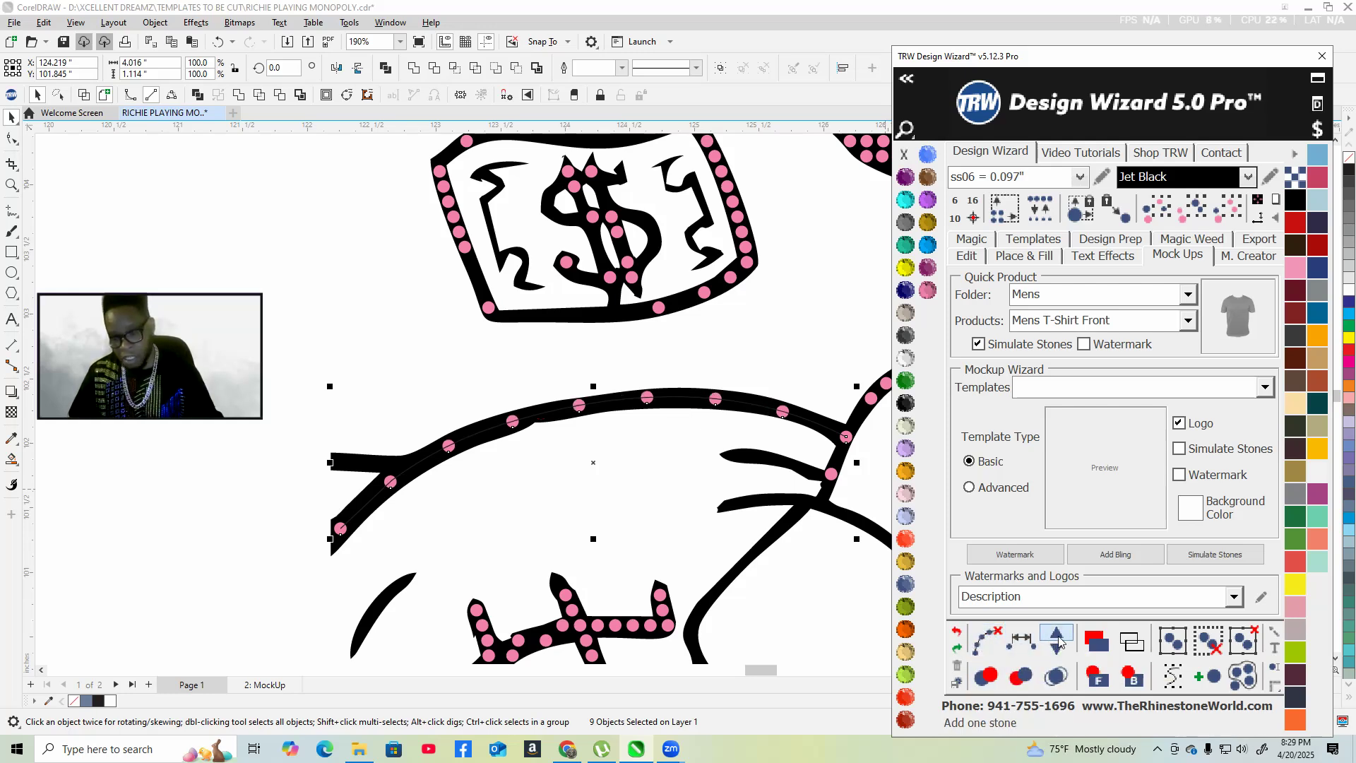
click(1058, 640)
click(1059, 640)
click(1059, 640)
click(1058, 640)
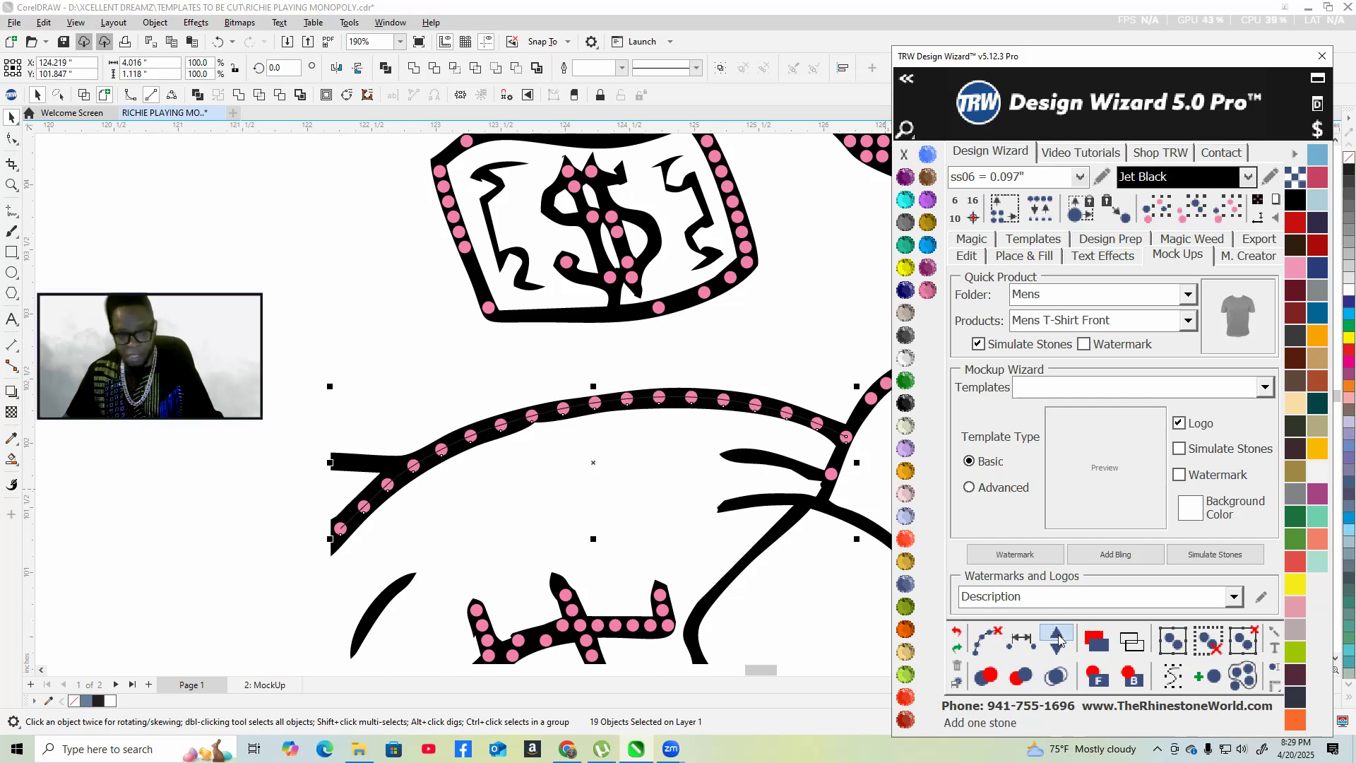
click(1059, 640)
click(1058, 640)
click(1059, 640)
click(1058, 640)
click(1058, 640)
click(1058, 640)
click(1056, 640)
click(1056, 640)
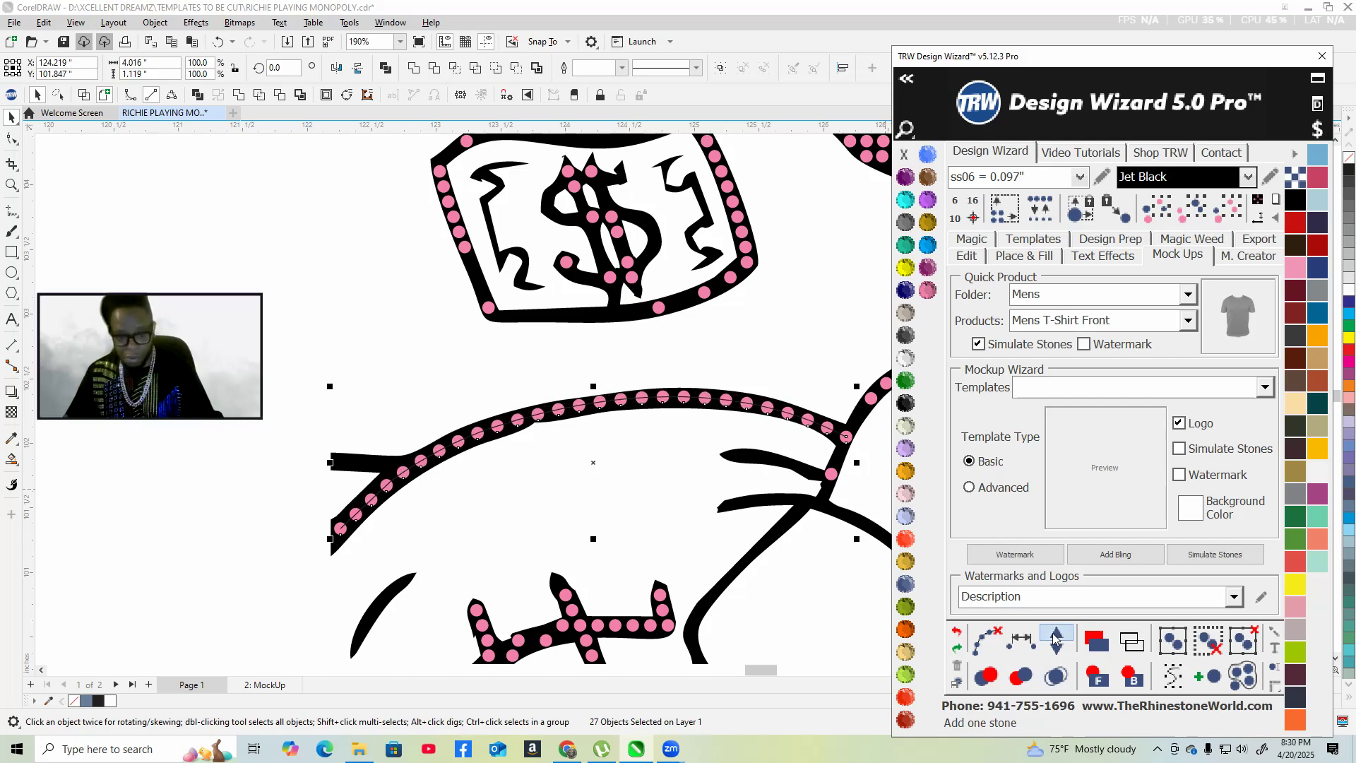
click(1056, 640)
click(1056, 640)
click(1055, 640)
click(1054, 639)
click(1053, 638)
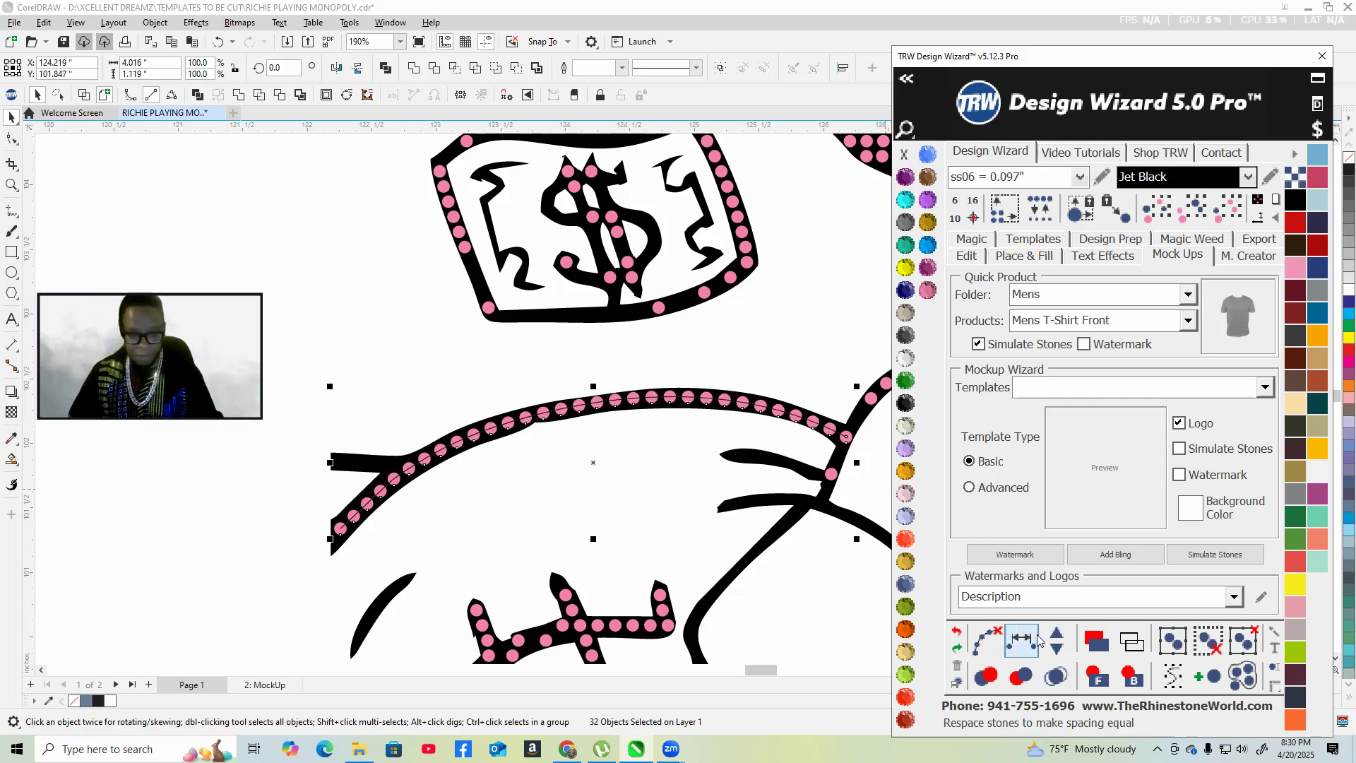
scroll(729, 481, up, 3)
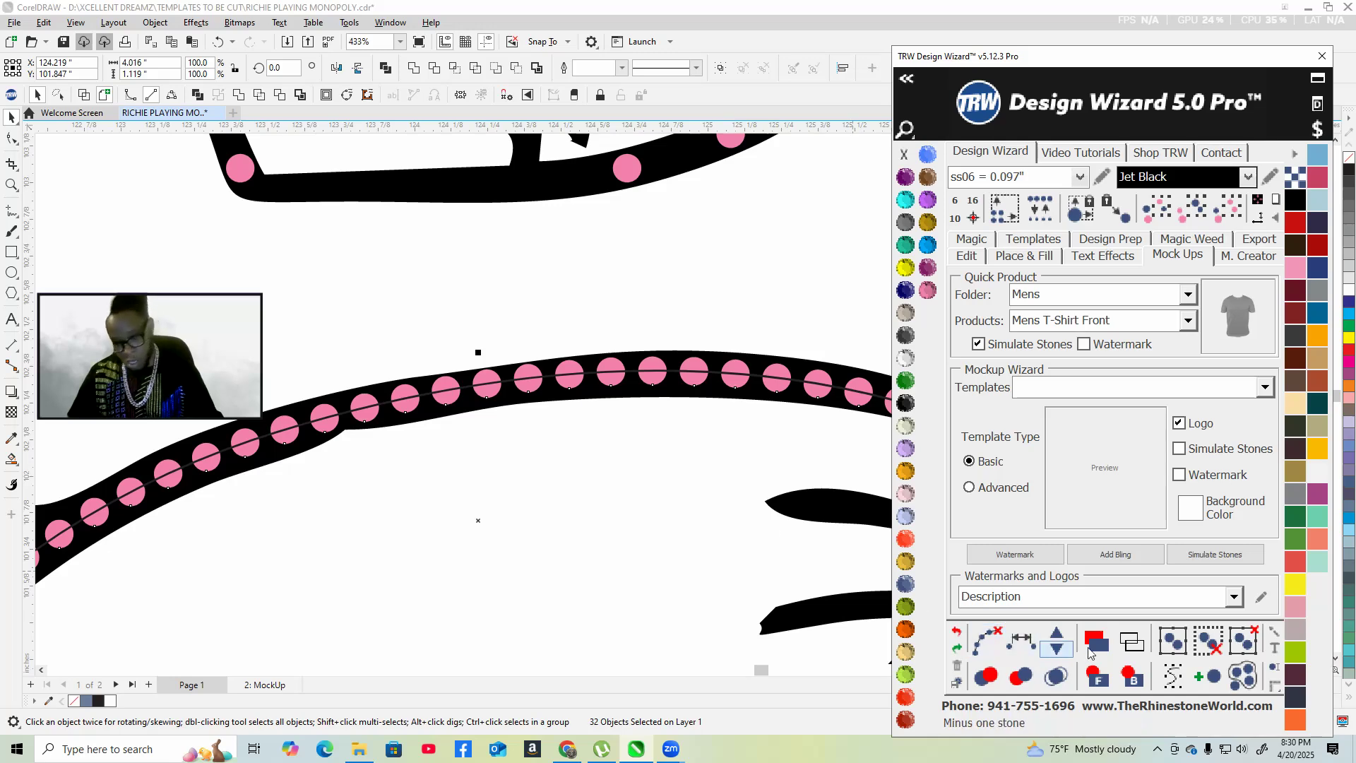
click(1058, 640)
click(1057, 640)
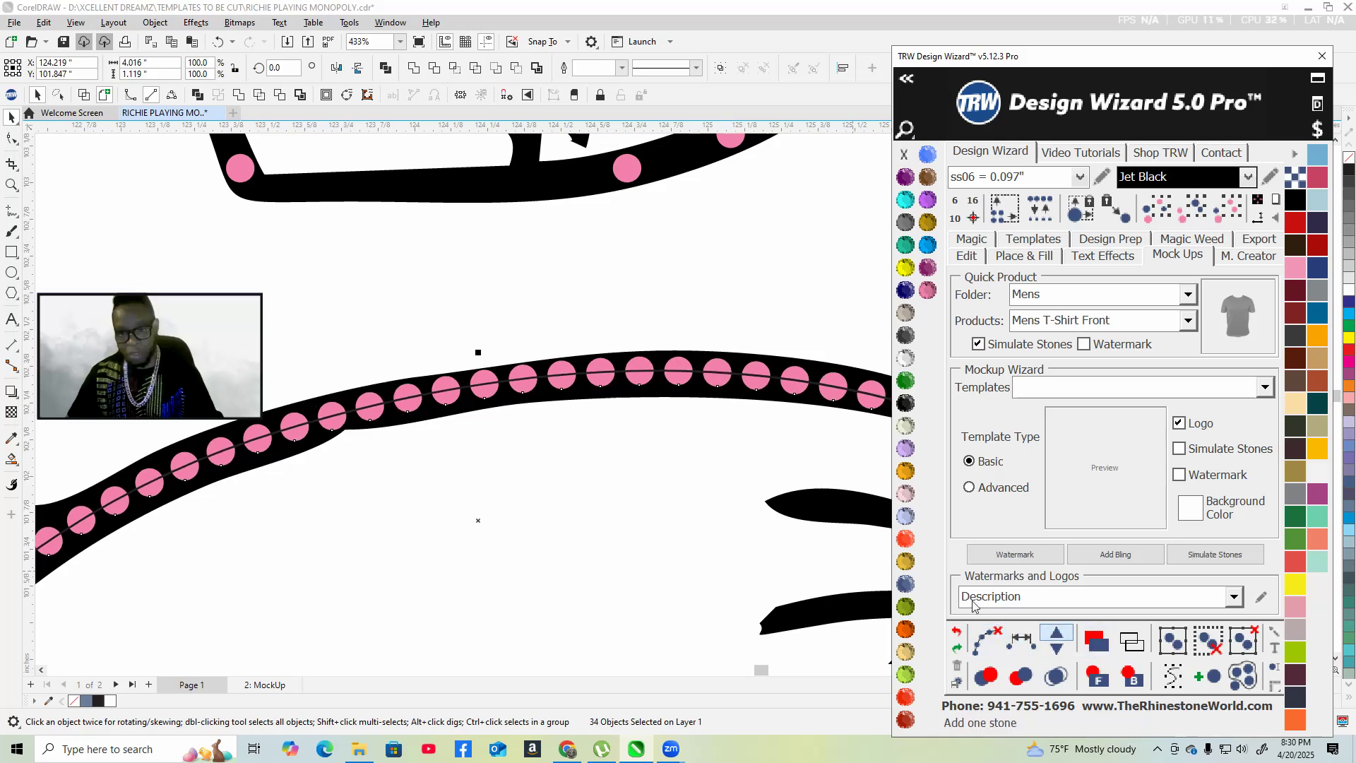
scroll(529, 373, down, 3)
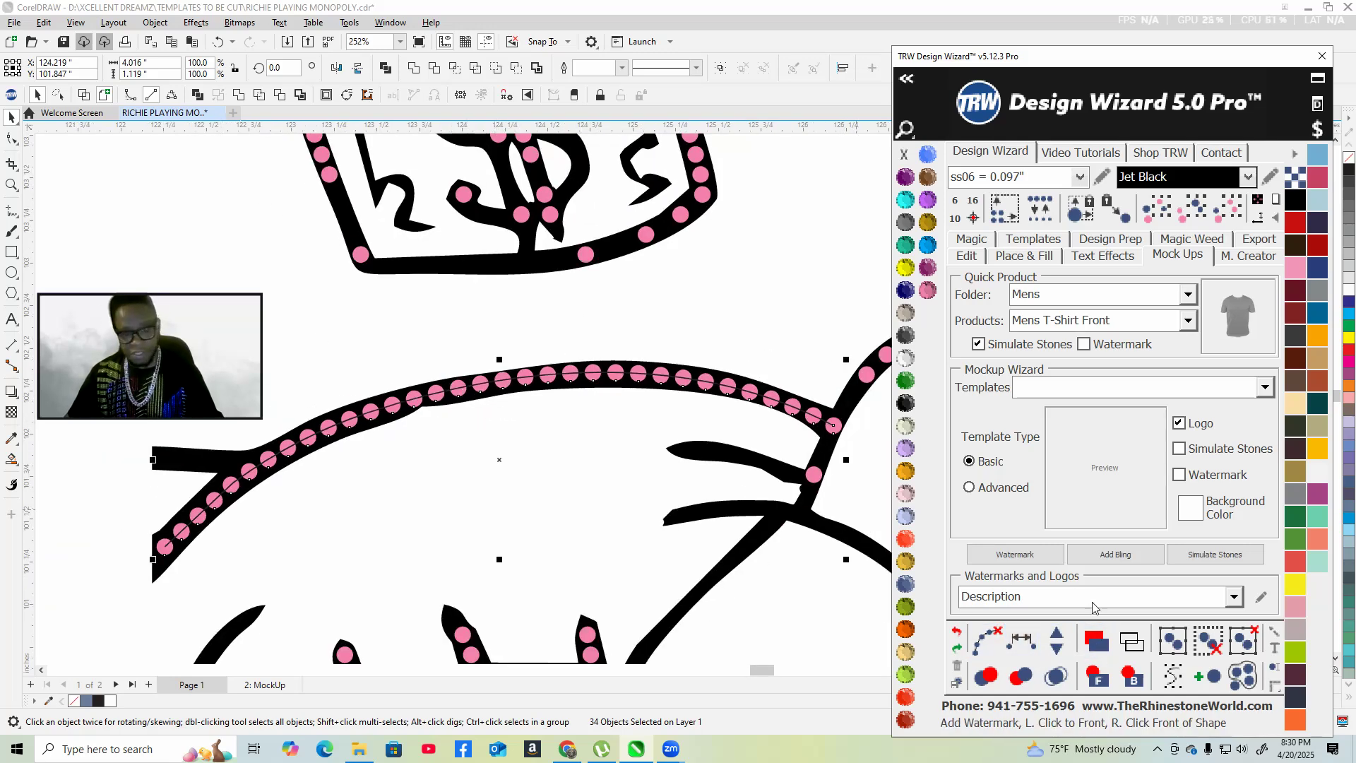
click(1058, 640)
click(1057, 640)
click(1058, 640)
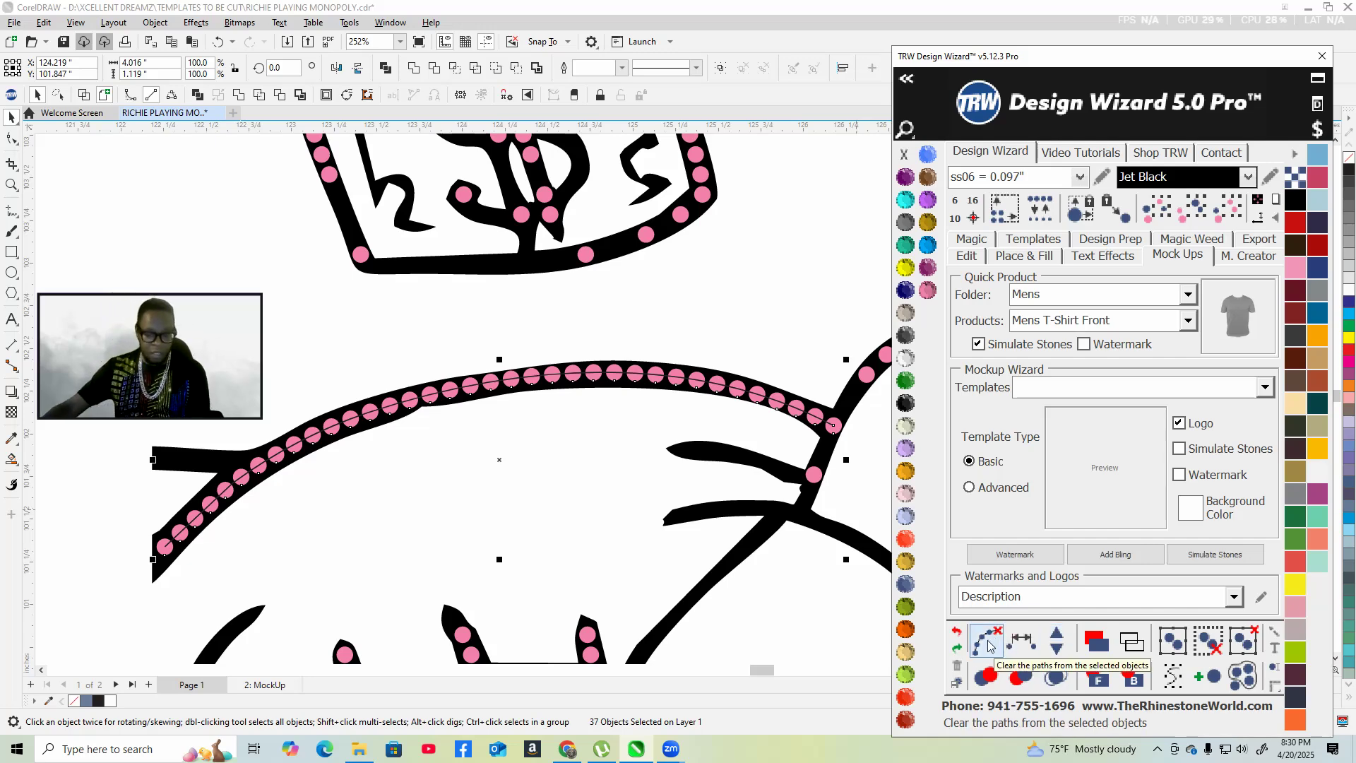
- Clear the spacing path from the bag outline's row of stones, deselect the stones and save the drawing
click(989, 646)
scroll(500, 444, down, 4)
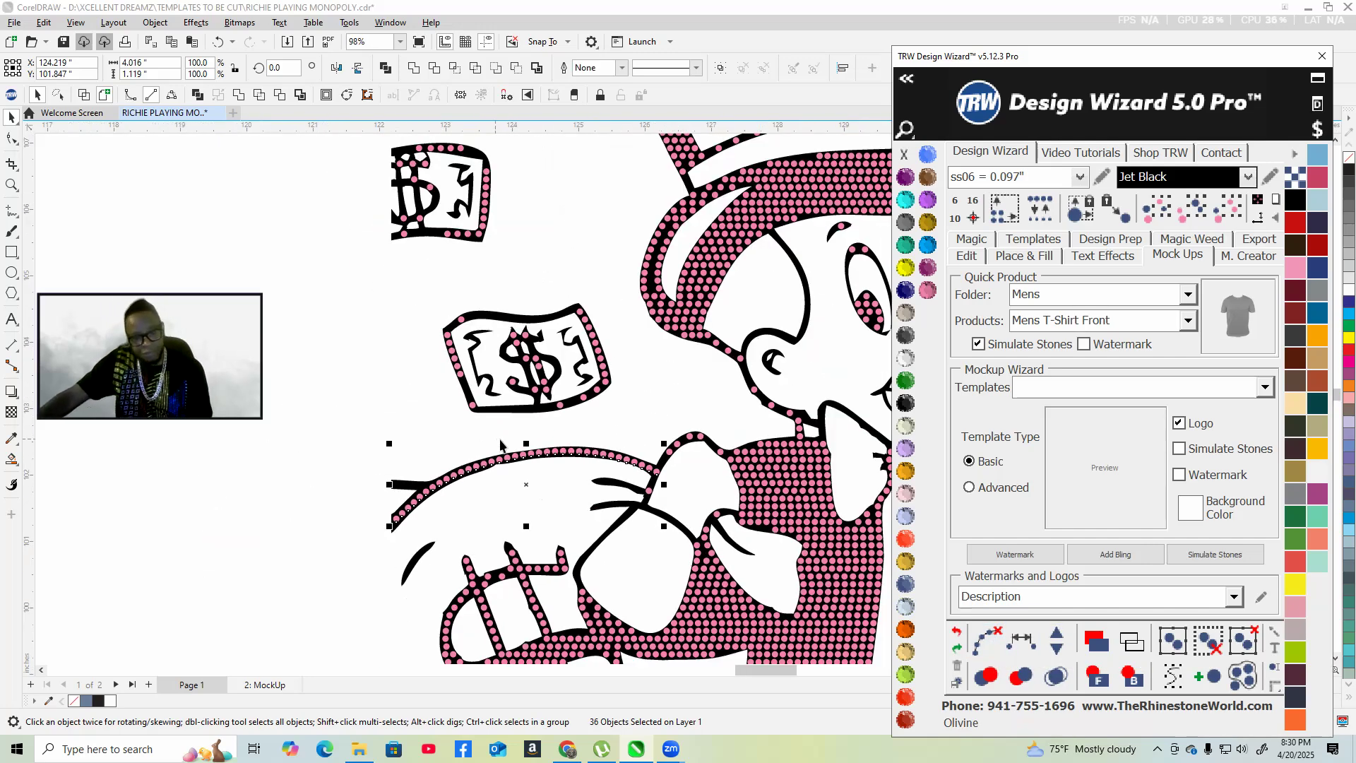
scroll(515, 460, down, 2)
click(596, 422)
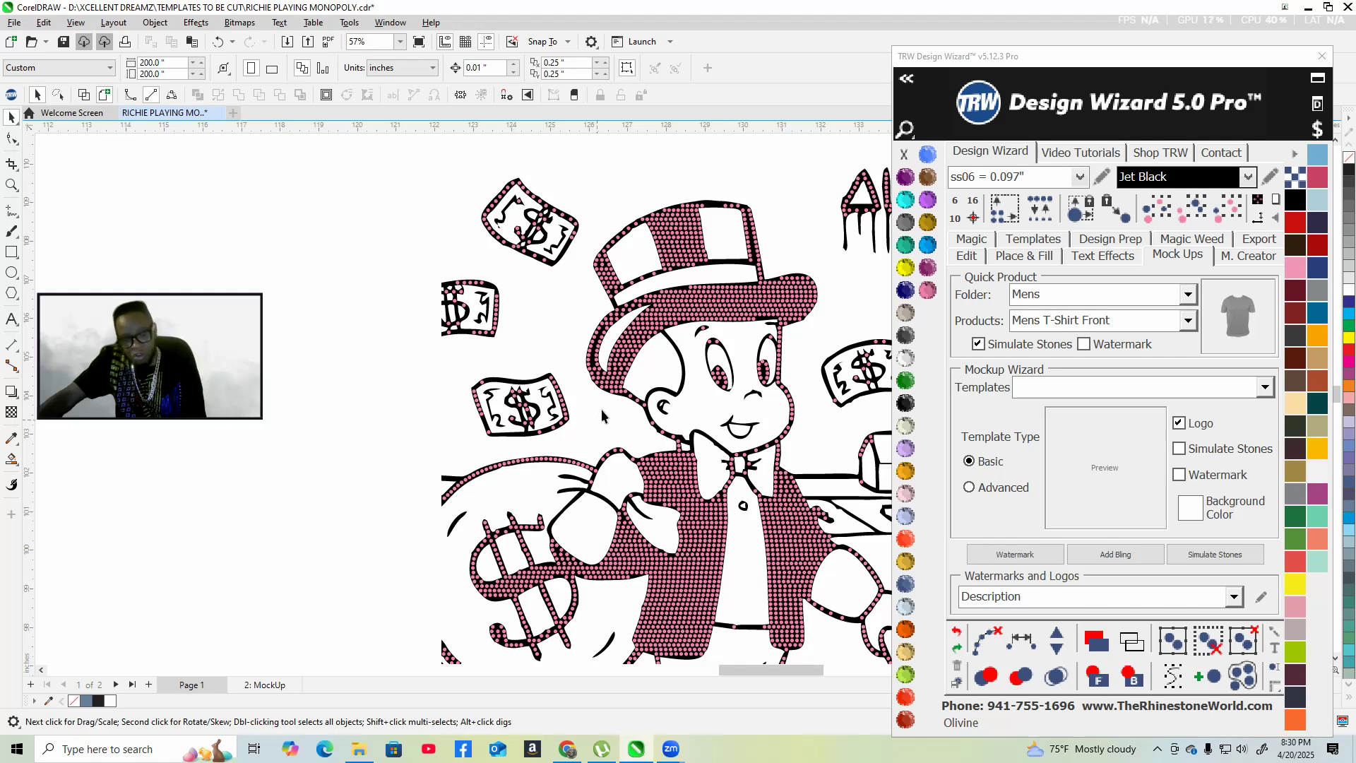
- Place a copied stone in the junction where the hand outline meets the crossing lines below its lowest stone
scroll(600, 494, up, 7)
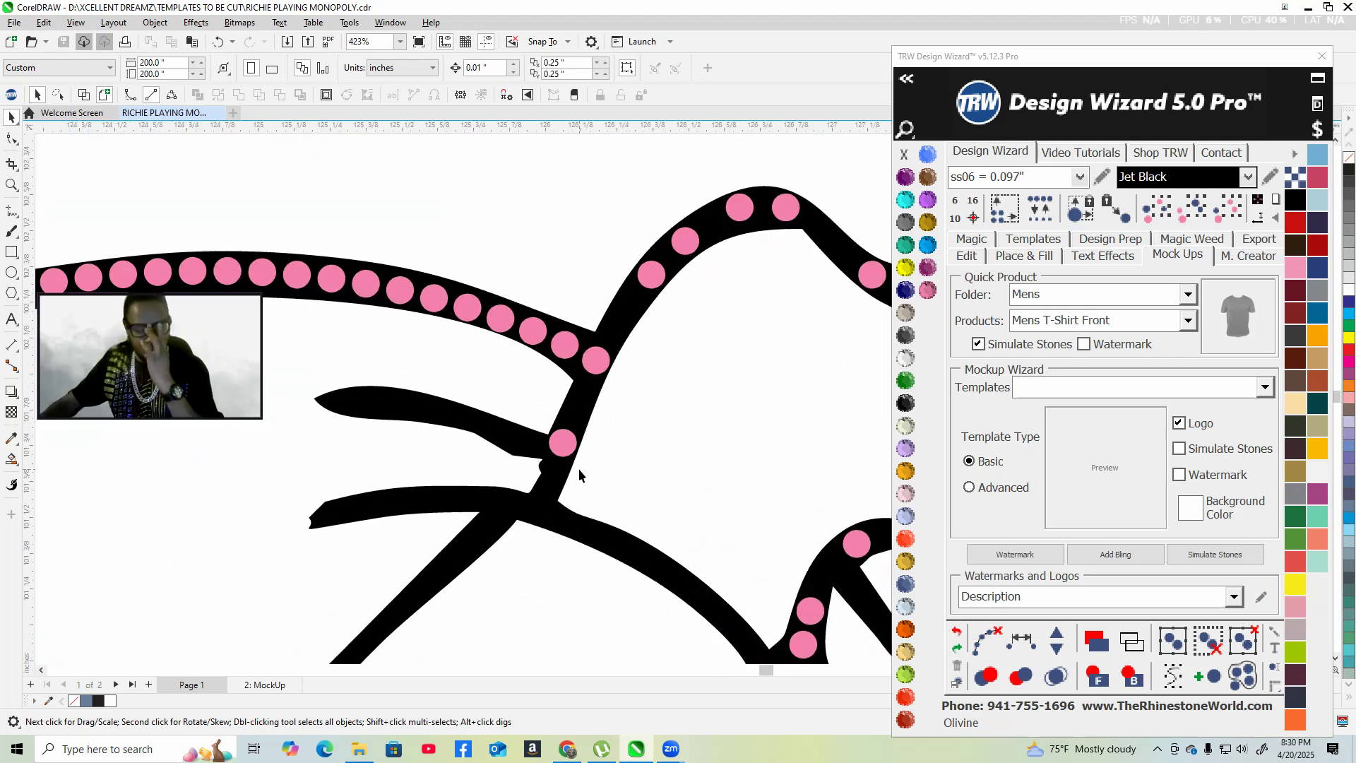
scroll(578, 468, up, 3)
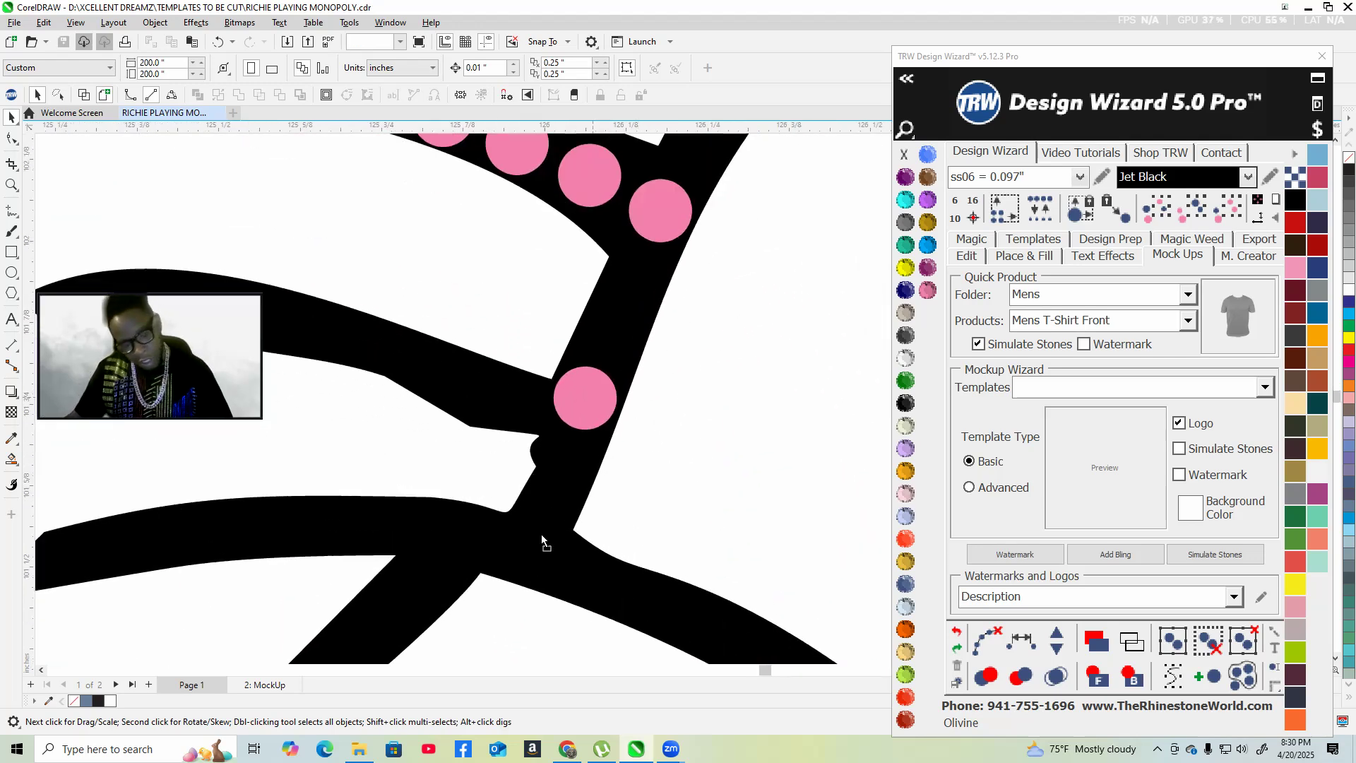
click(538, 541)
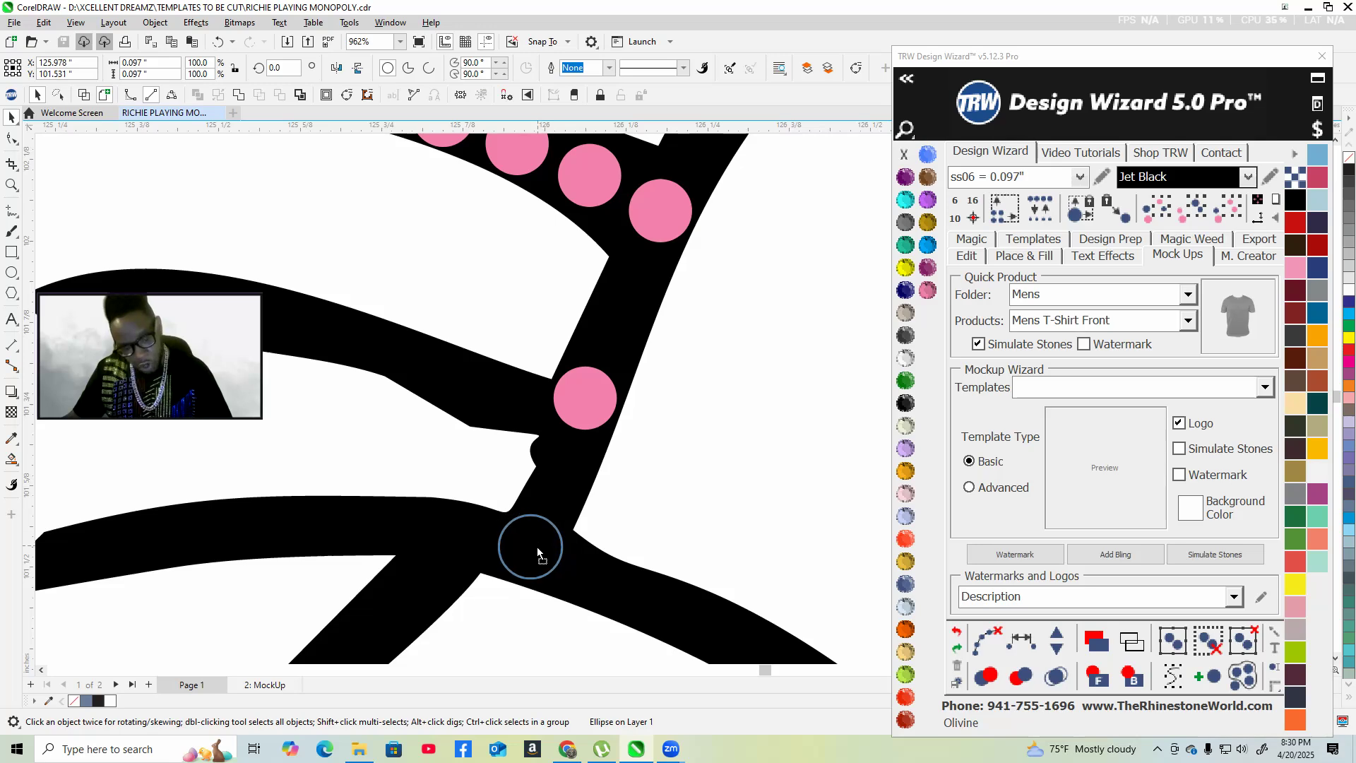
drag(537, 547, 537, 549)
scroll(482, 627, down, 2)
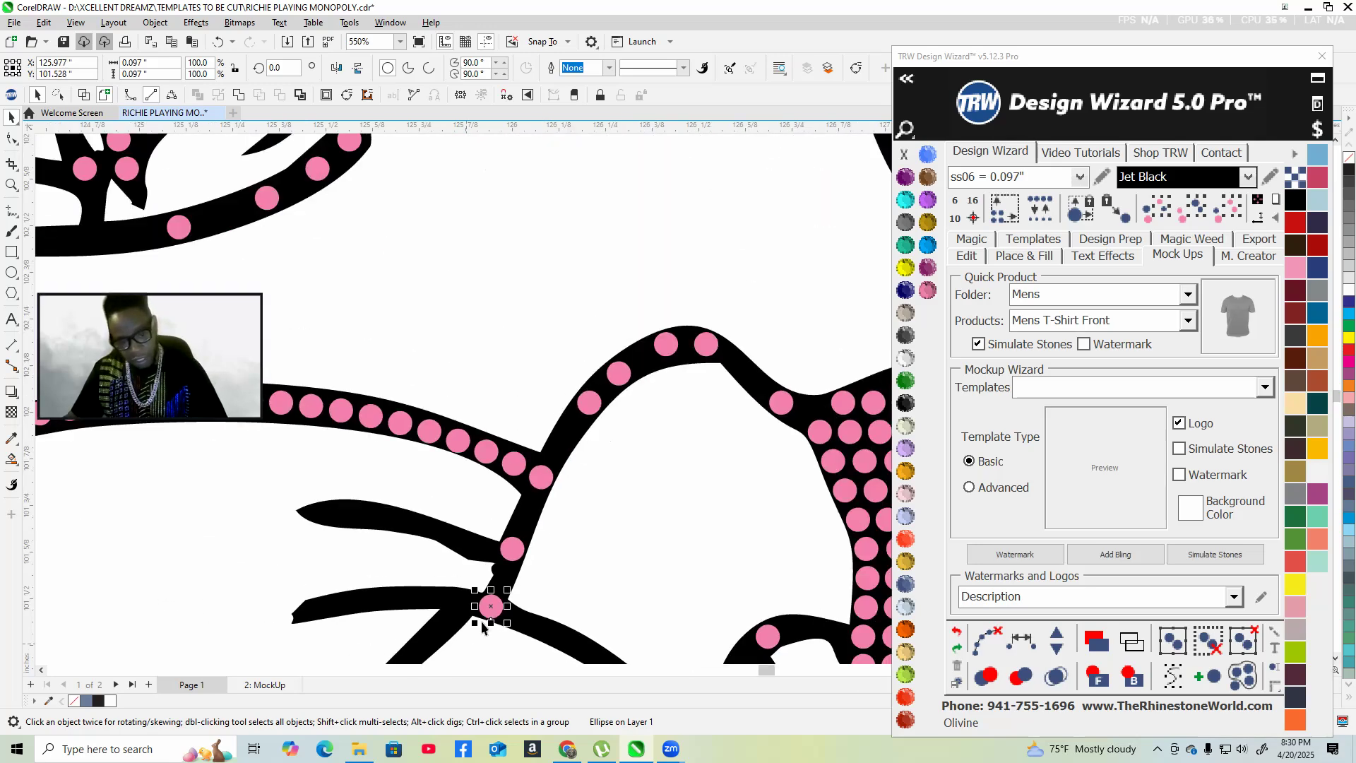
- Place another copied stone in the gap on the hand outline's slope between its peak and the jacket
scroll(642, 490, up, 1)
scroll(811, 452, up, 1)
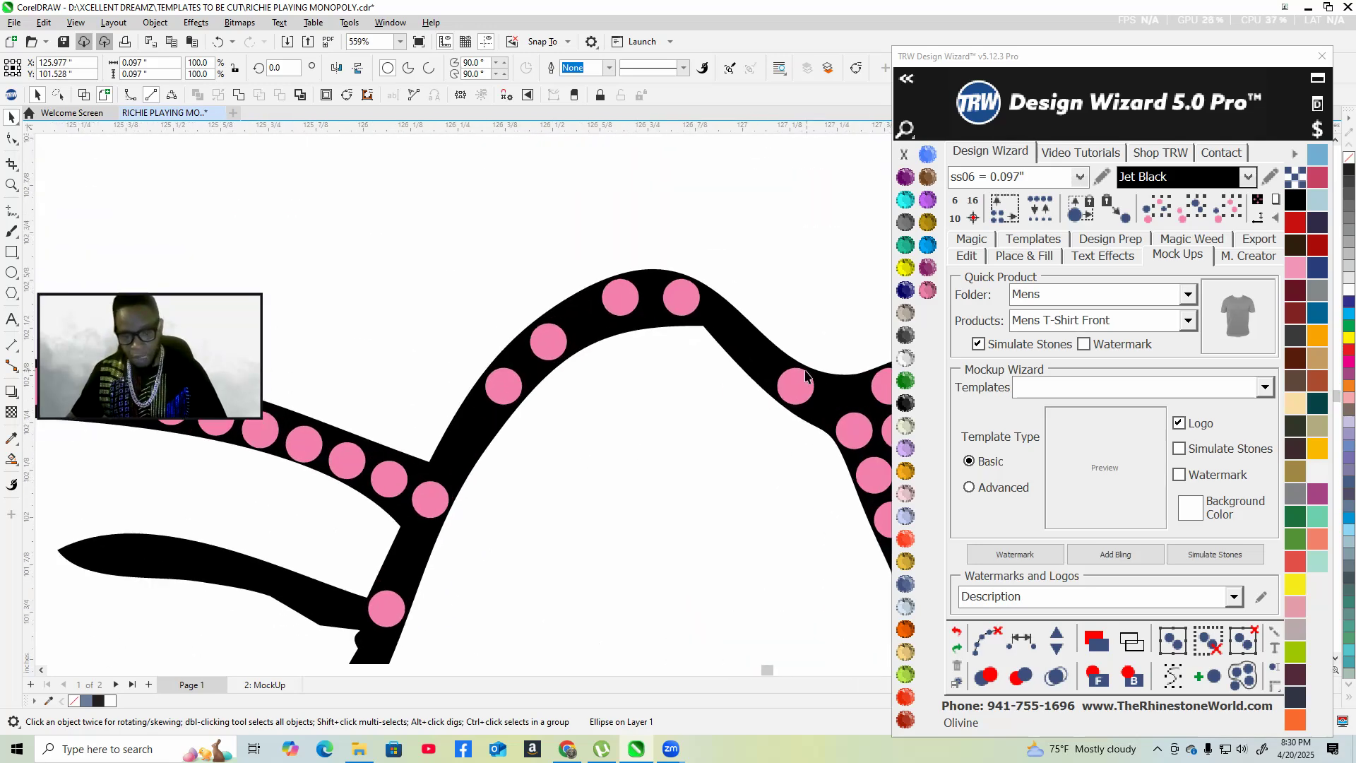
scroll(808, 375, up, 1)
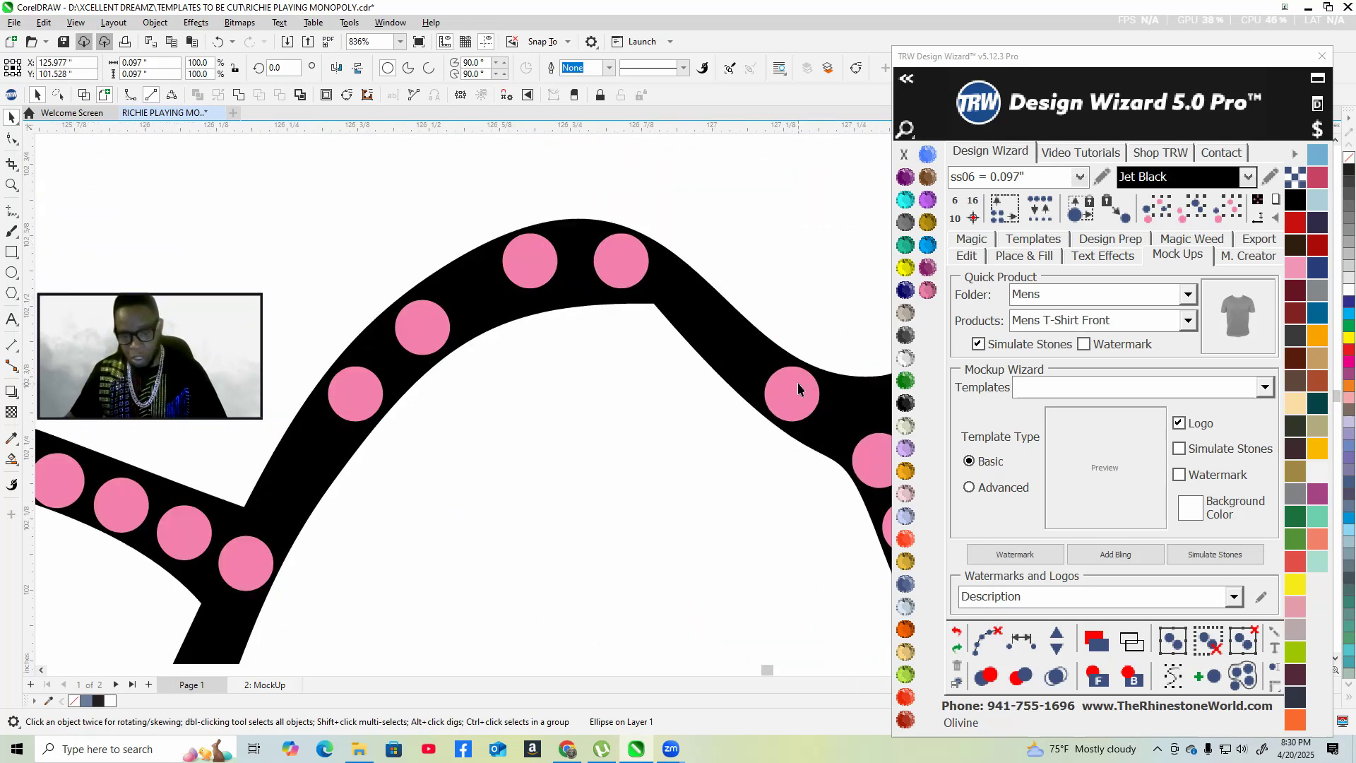
click(687, 309)
scroll(616, 443, down, 3)
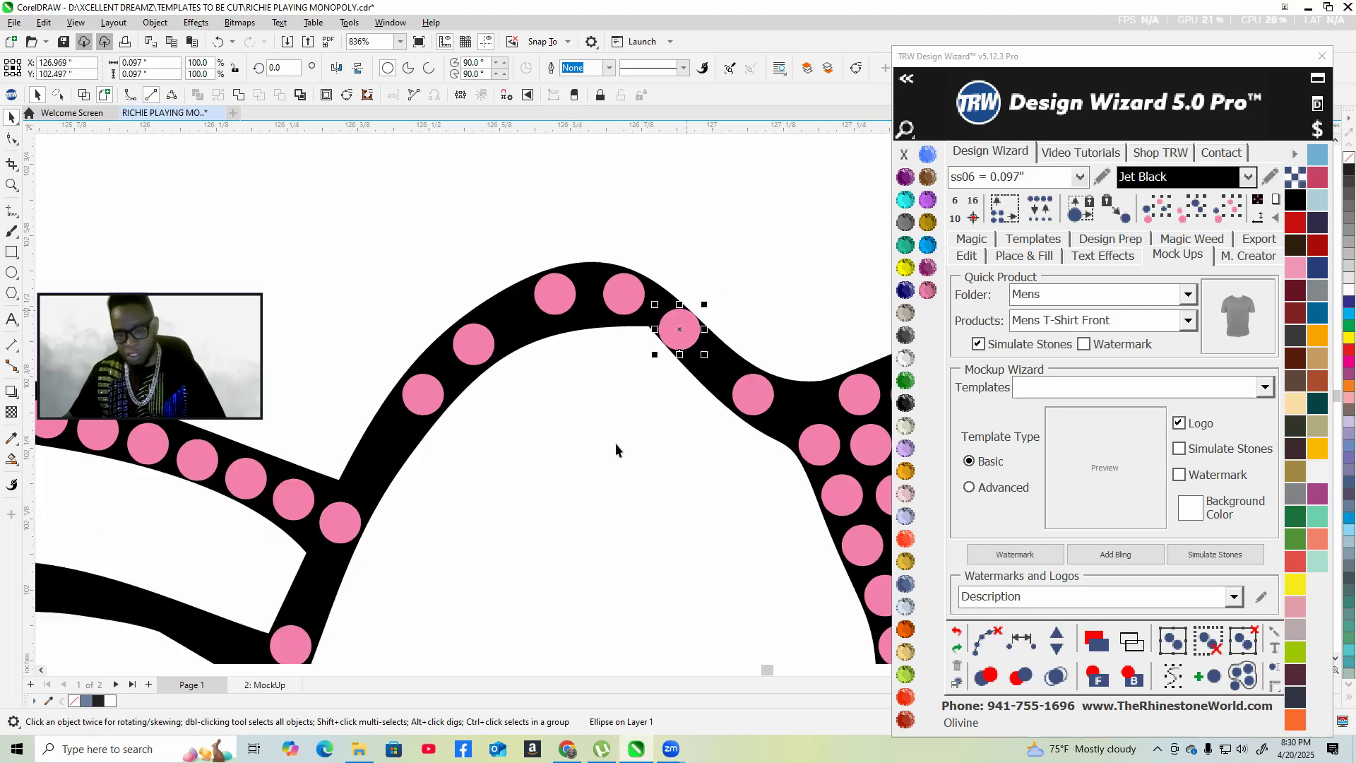
- Select the stones along the hand outline from the jacket edge down to the lower junction and respace them equally
click(754, 454)
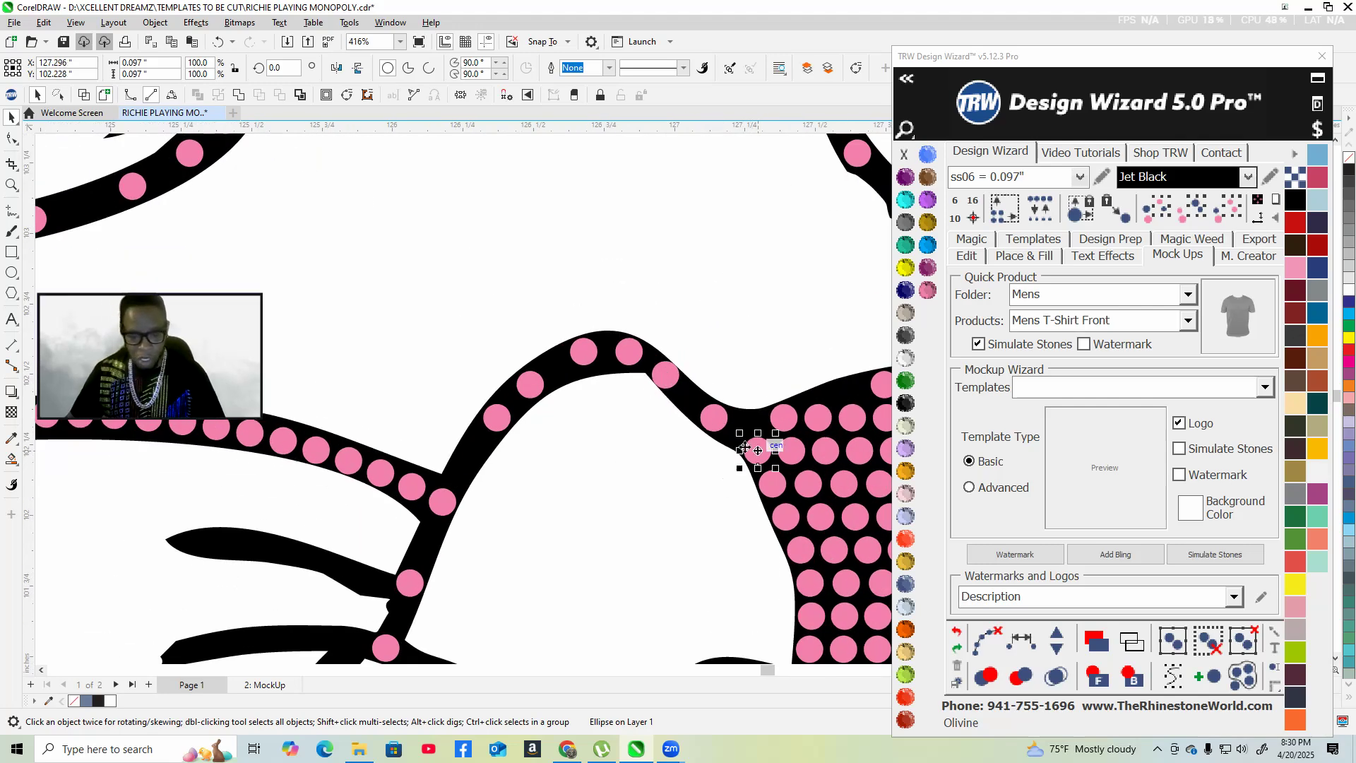
scroll(695, 447, down, 1)
scroll(789, 435, up, 1)
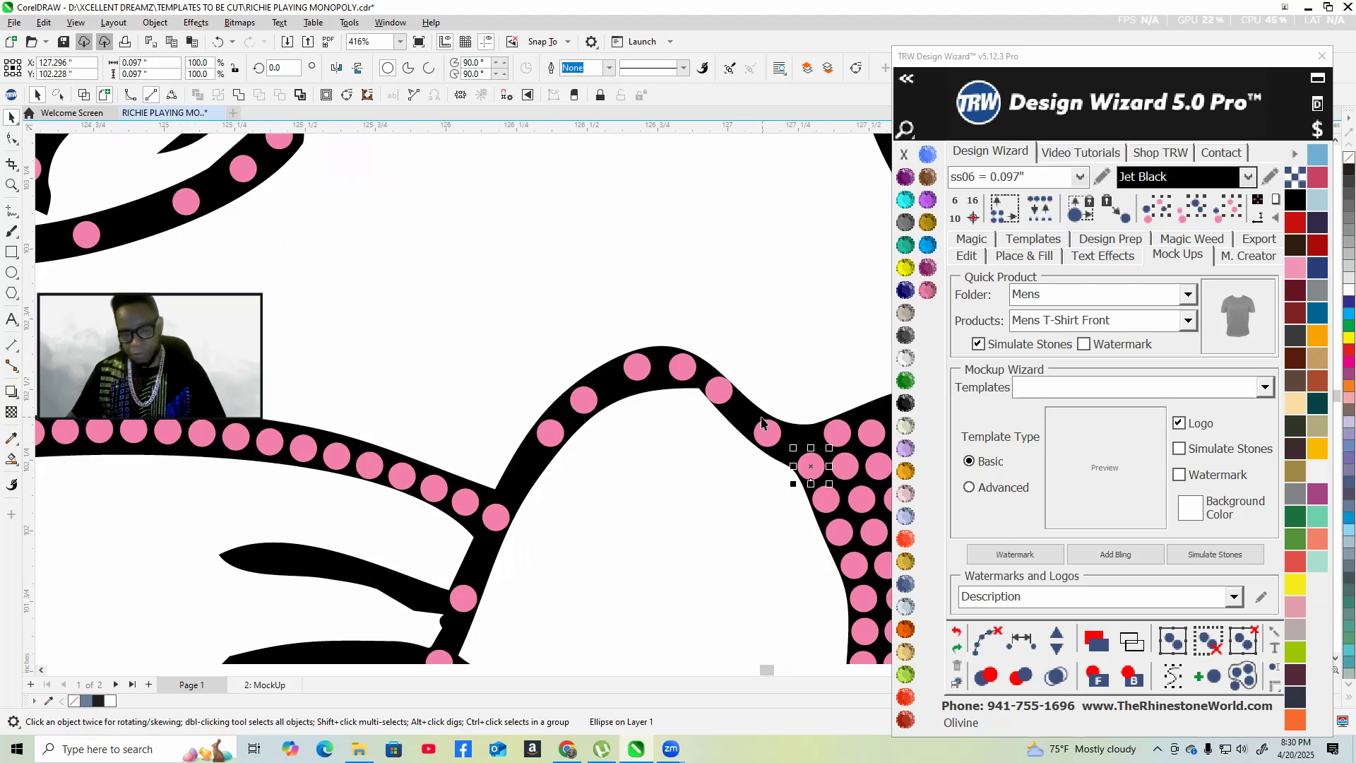
shift+click(717, 387)
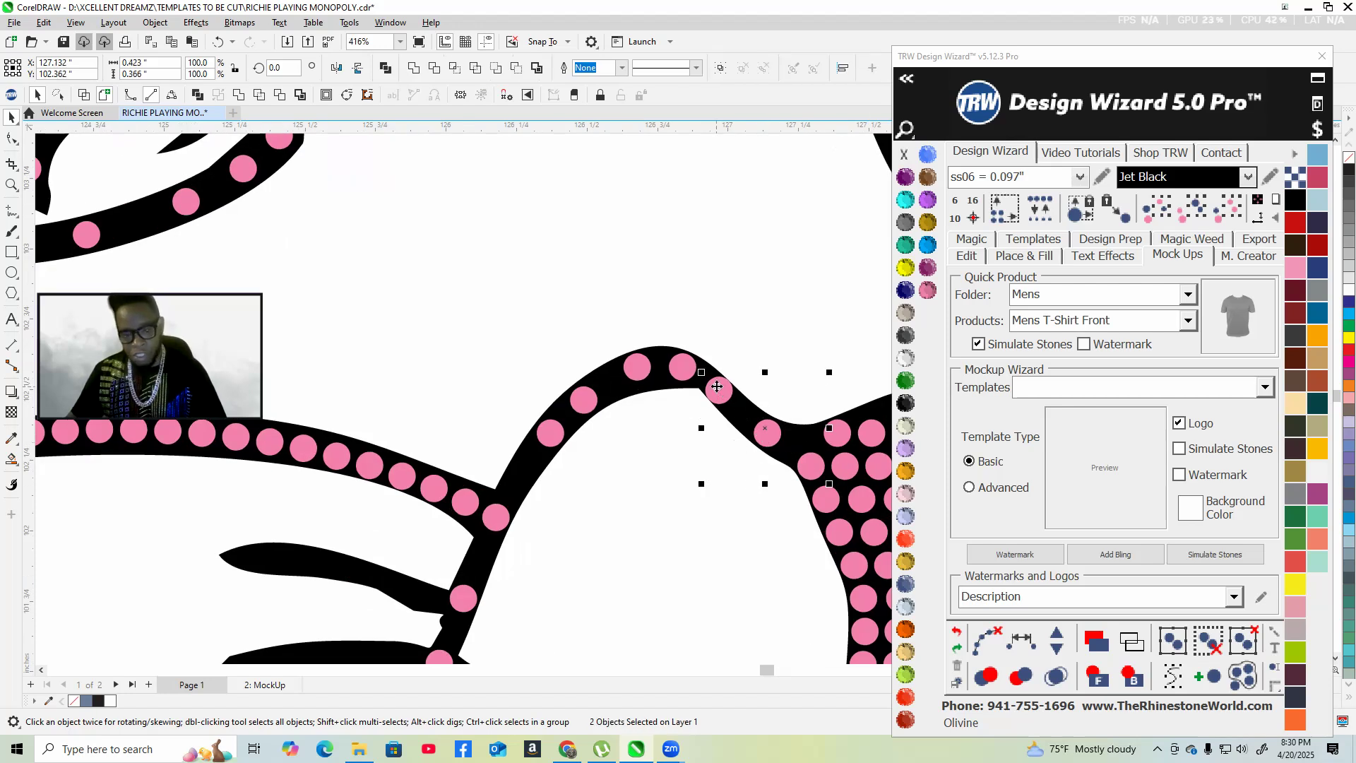
shift+click(672, 373)
shift+click(644, 371)
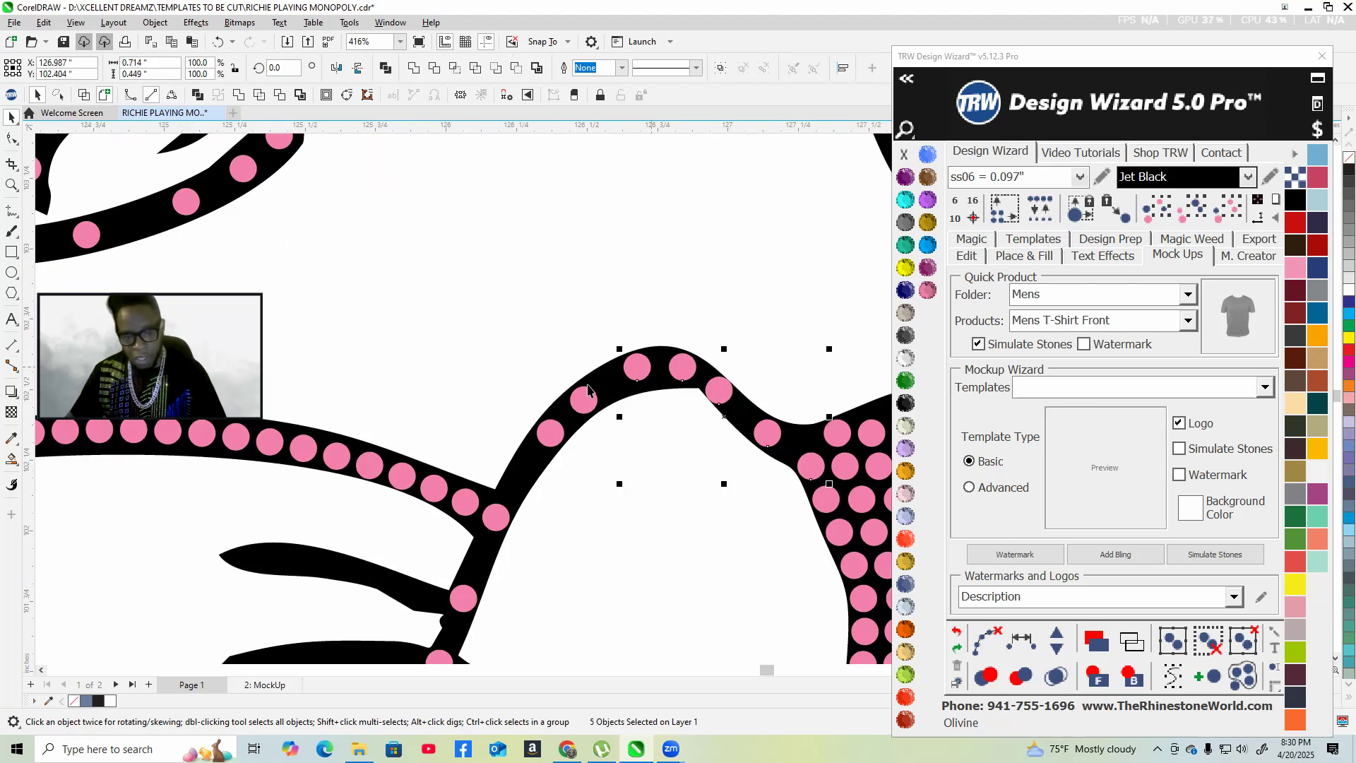
shift+click(584, 398)
shift+click(552, 433)
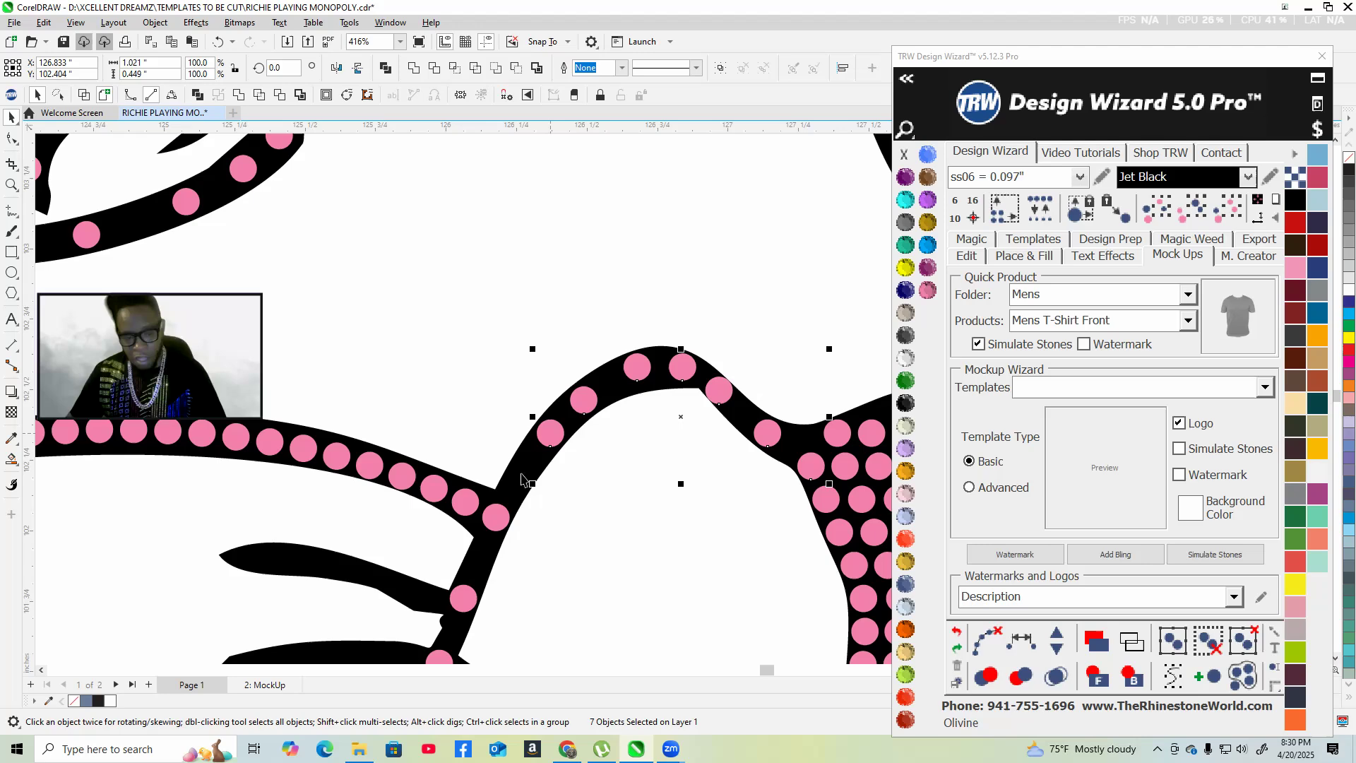
shift+click(490, 520)
scroll(580, 367, down, 2)
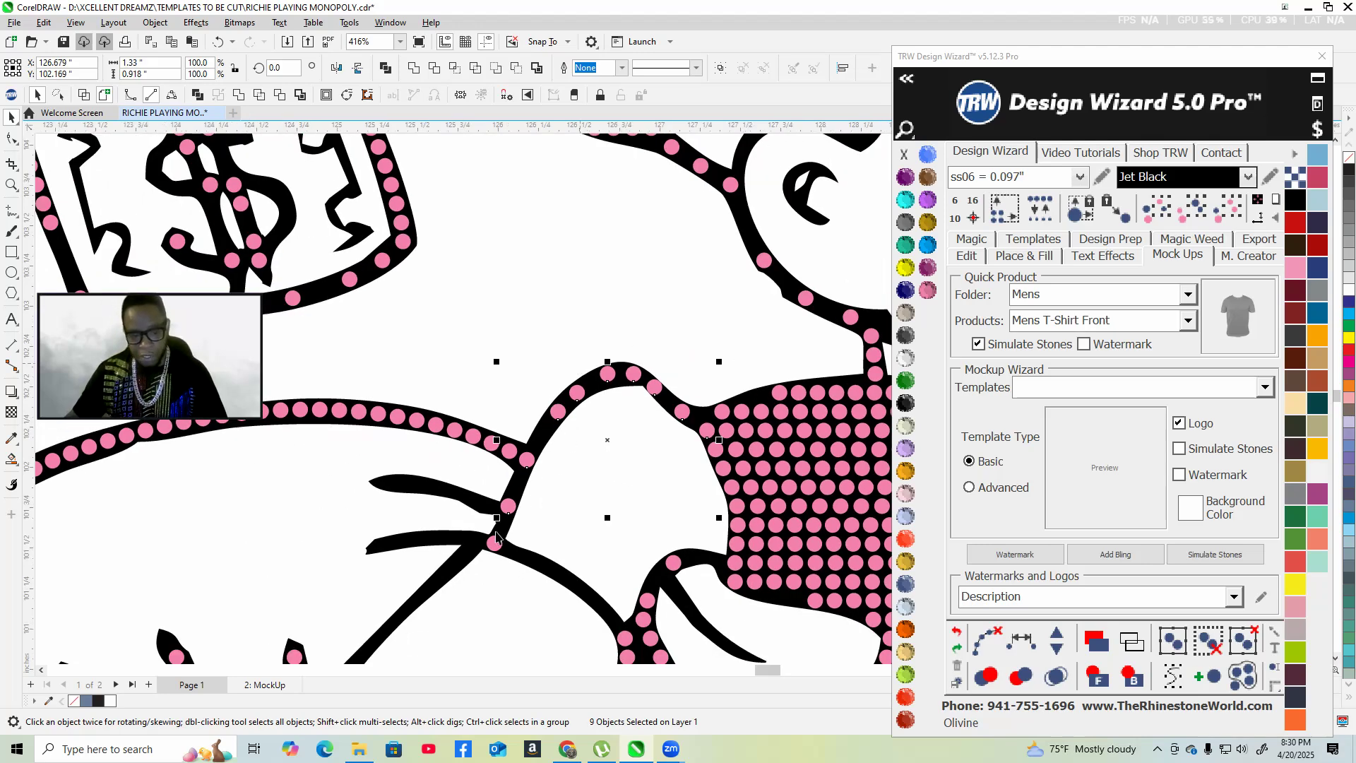
scroll(580, 367, up, 2)
shift+click(500, 546)
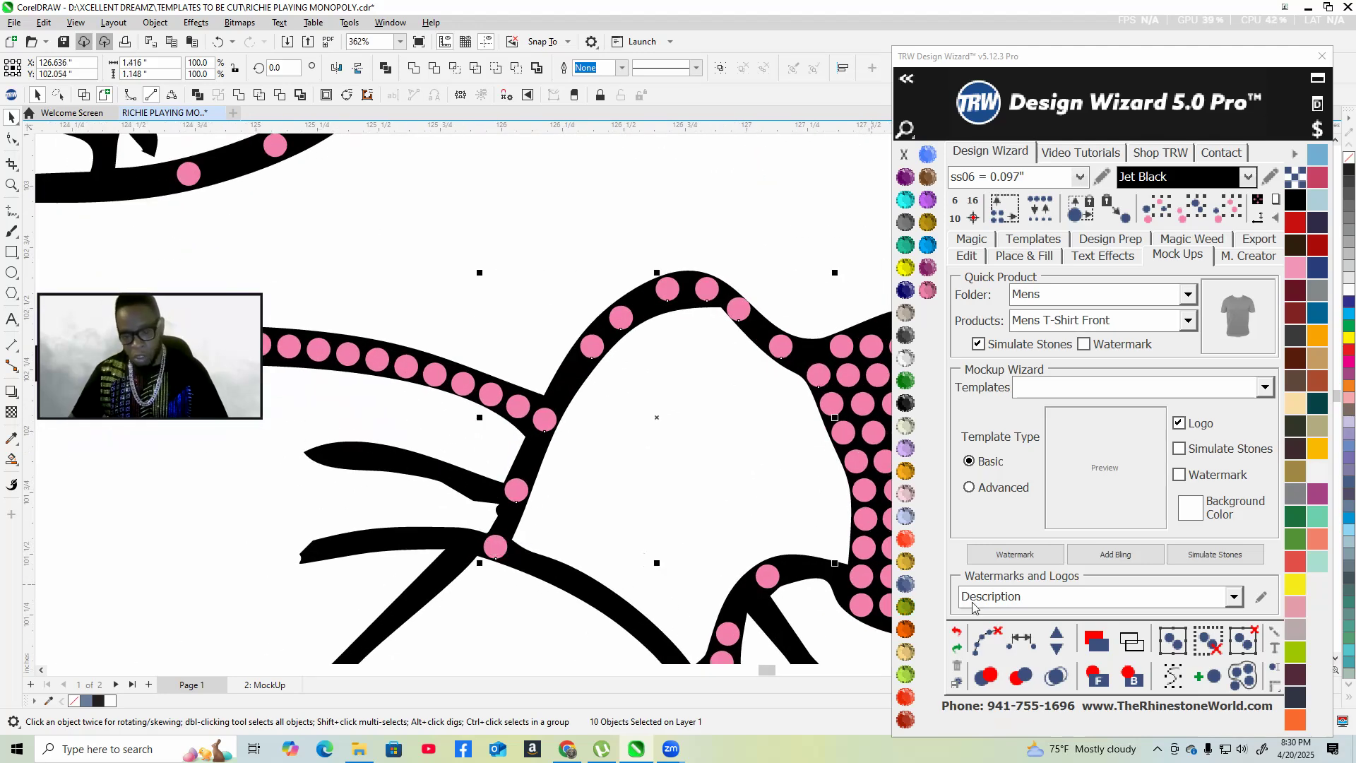
click(1021, 640)
- Add eight stones to the hand outline's row, making 18 closely and equally spaced stones
click(1057, 639)
click(1057, 639)
click(1058, 639)
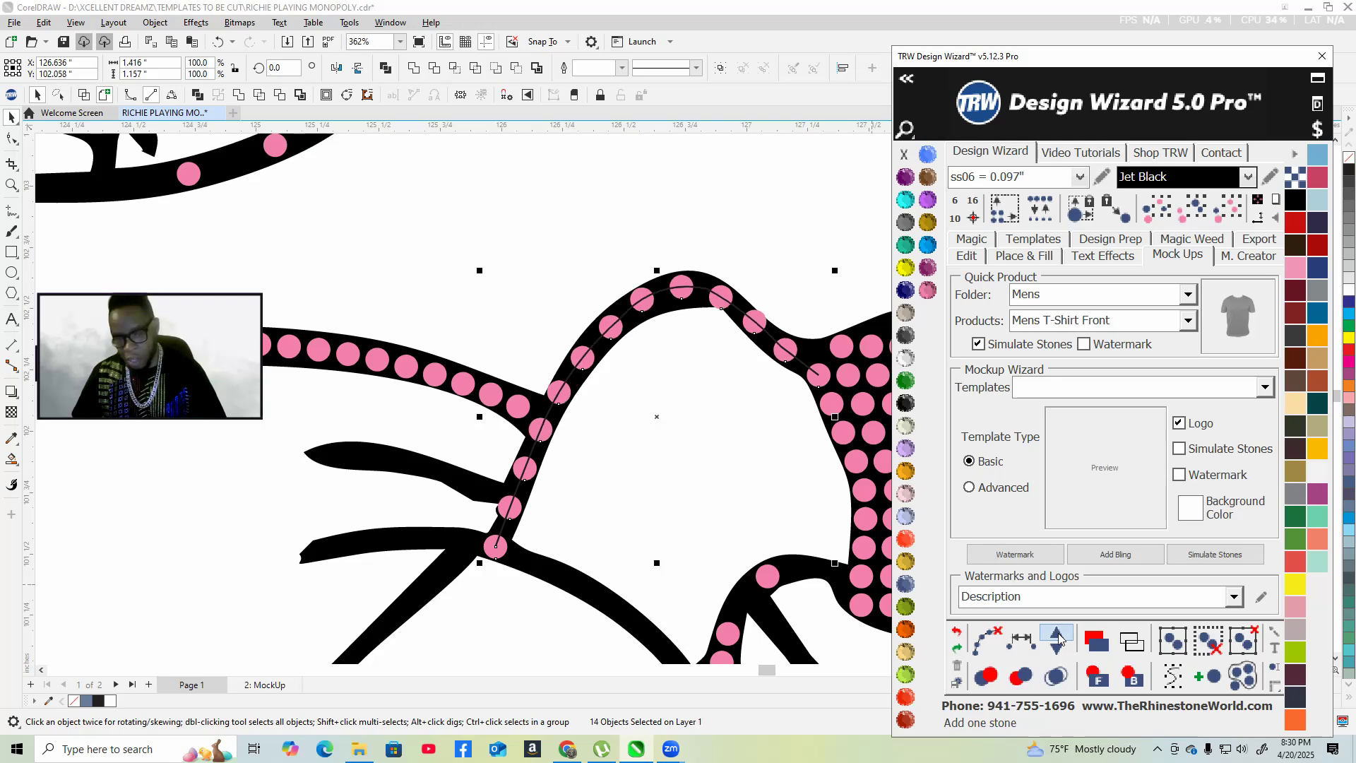
click(1058, 639)
click(1058, 639)
click(1057, 640)
click(1057, 639)
click(1057, 640)
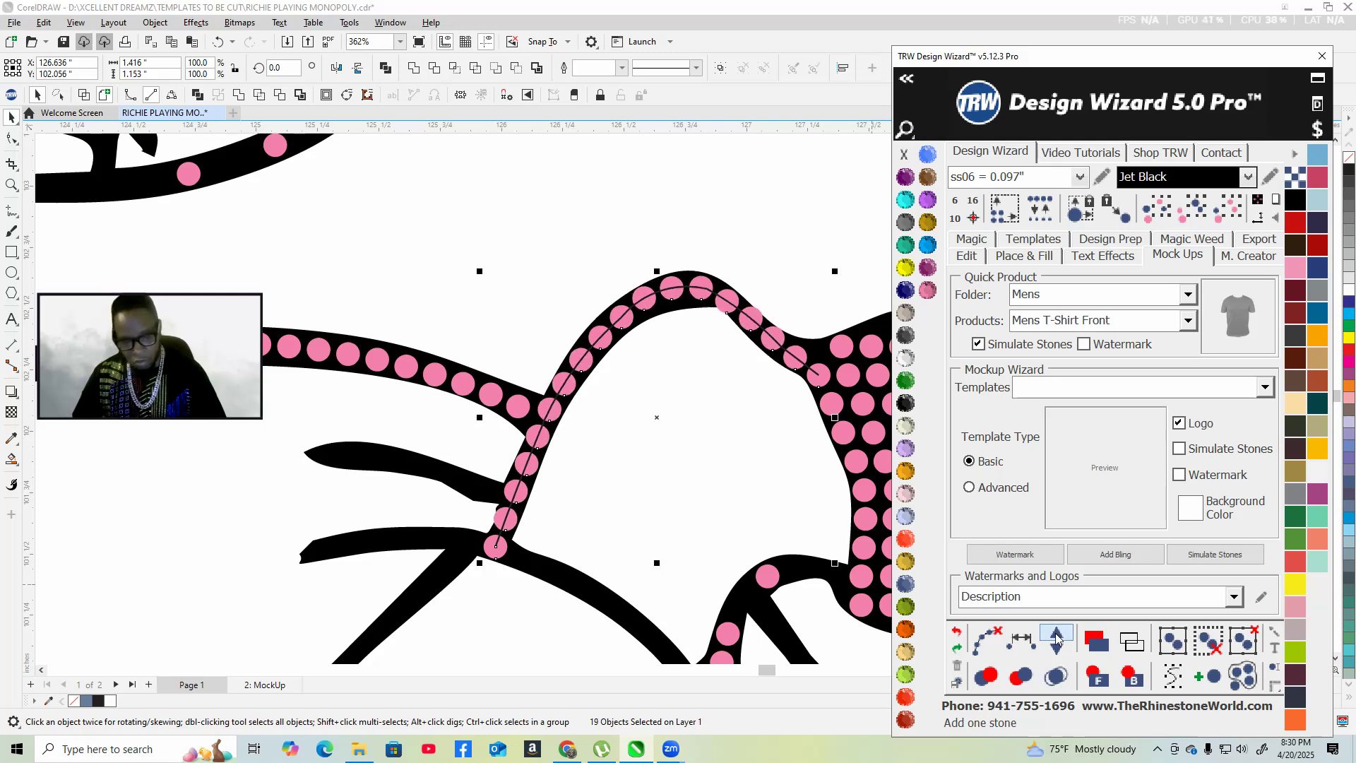
- Clear the spacing path from the hand outline's stones, deselect them and save the drawing
click(980, 636)
scroll(622, 463, down, 2)
scroll(663, 435, down, 3)
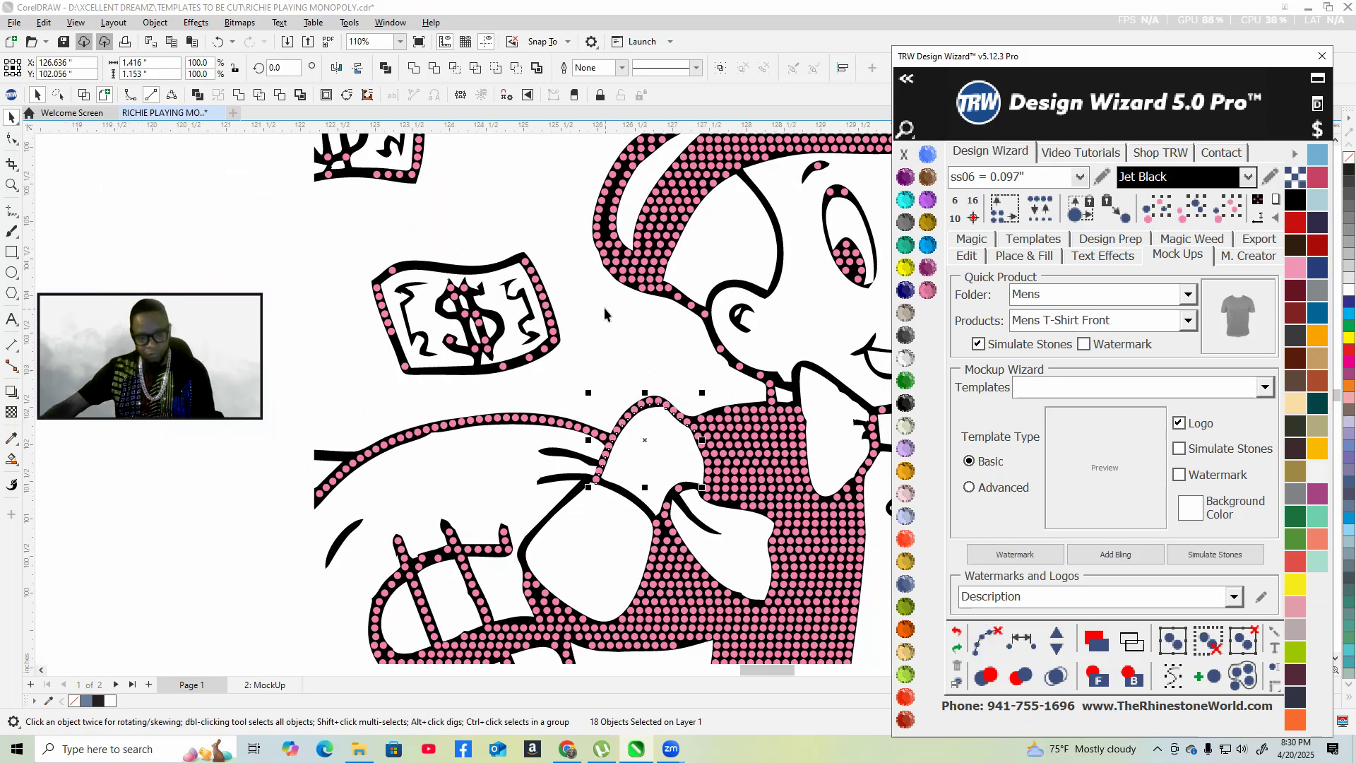
key(Escape)
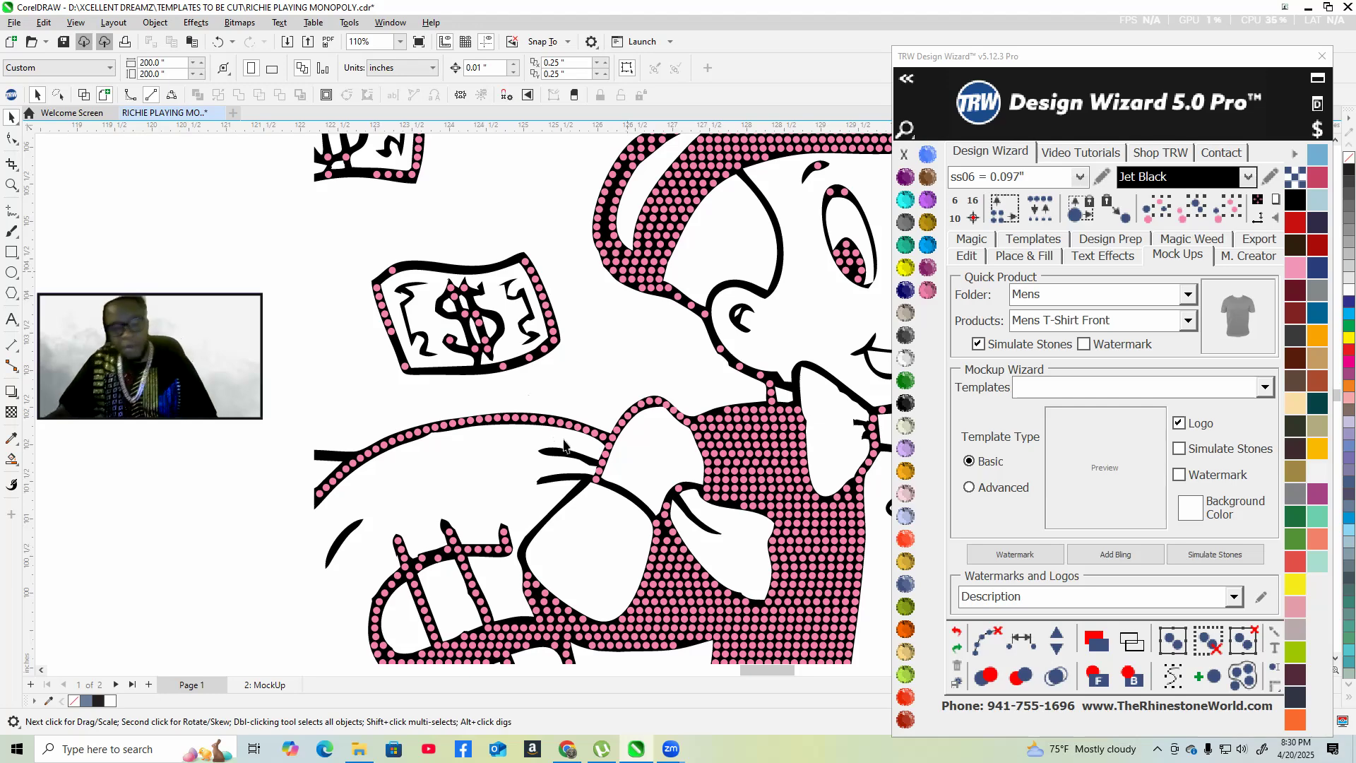
scroll(564, 443, down, 2)
key(ctrl+s)
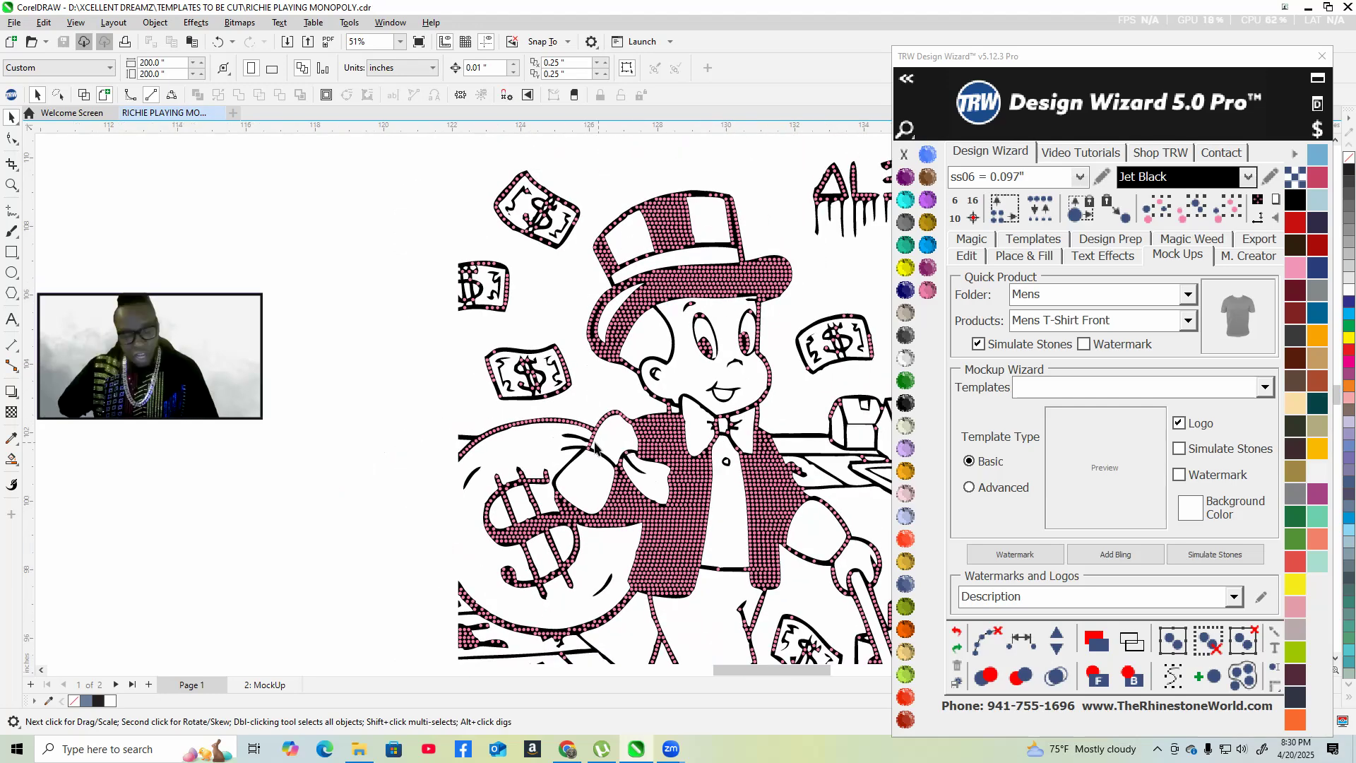
- Place four copied guide stones along the curved outline below the hand, two on each side of its junction with the hand outline
scroll(596, 446, down, 1)
scroll(524, 518, down, 1)
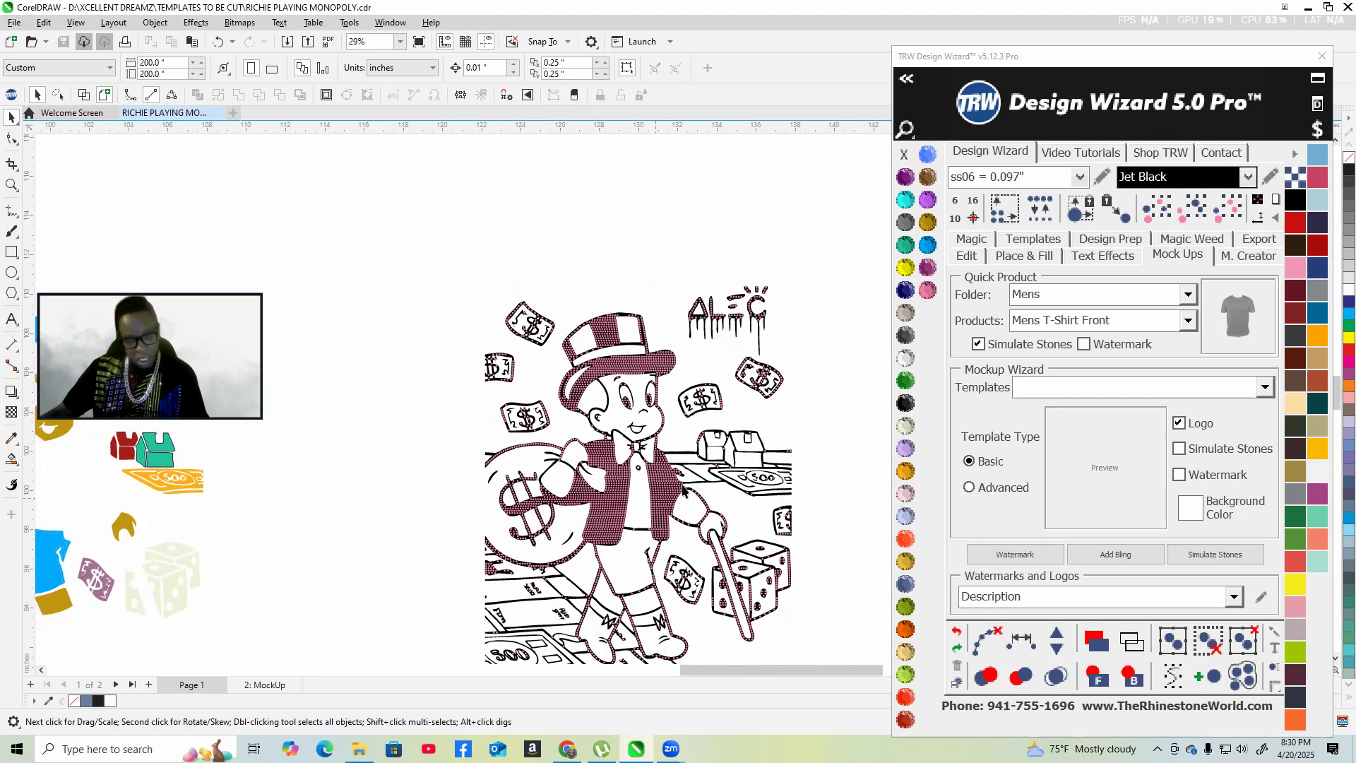
scroll(657, 509, up, 3)
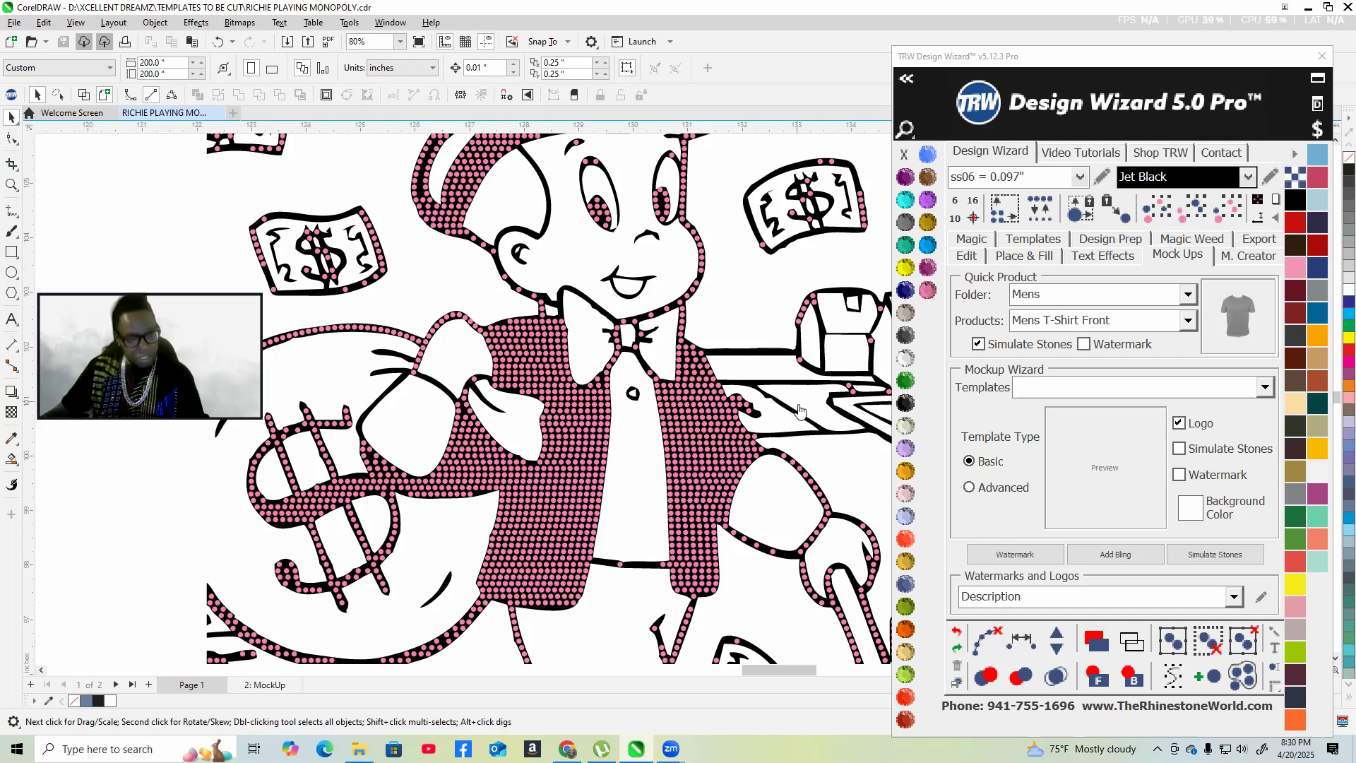
scroll(799, 411, down, 1)
scroll(579, 422, up, 3)
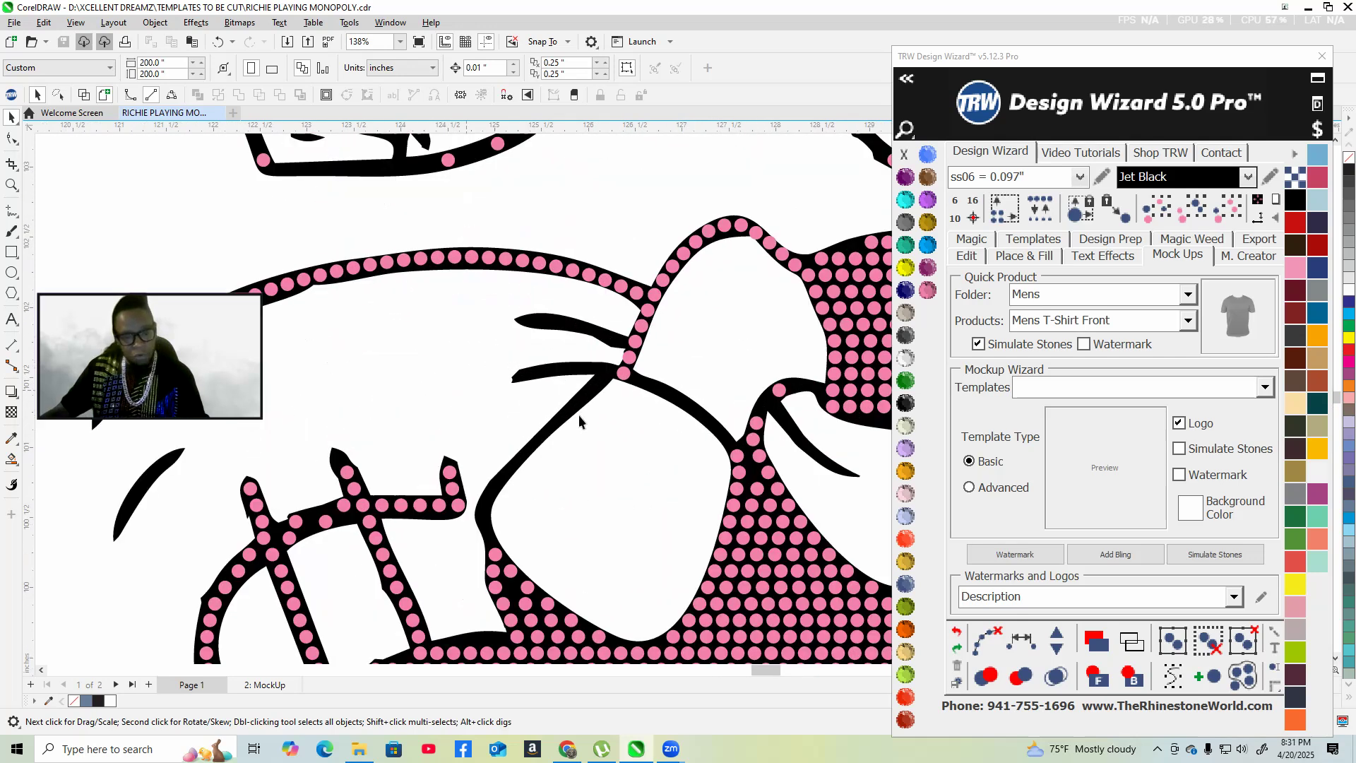
scroll(579, 422, up, 2)
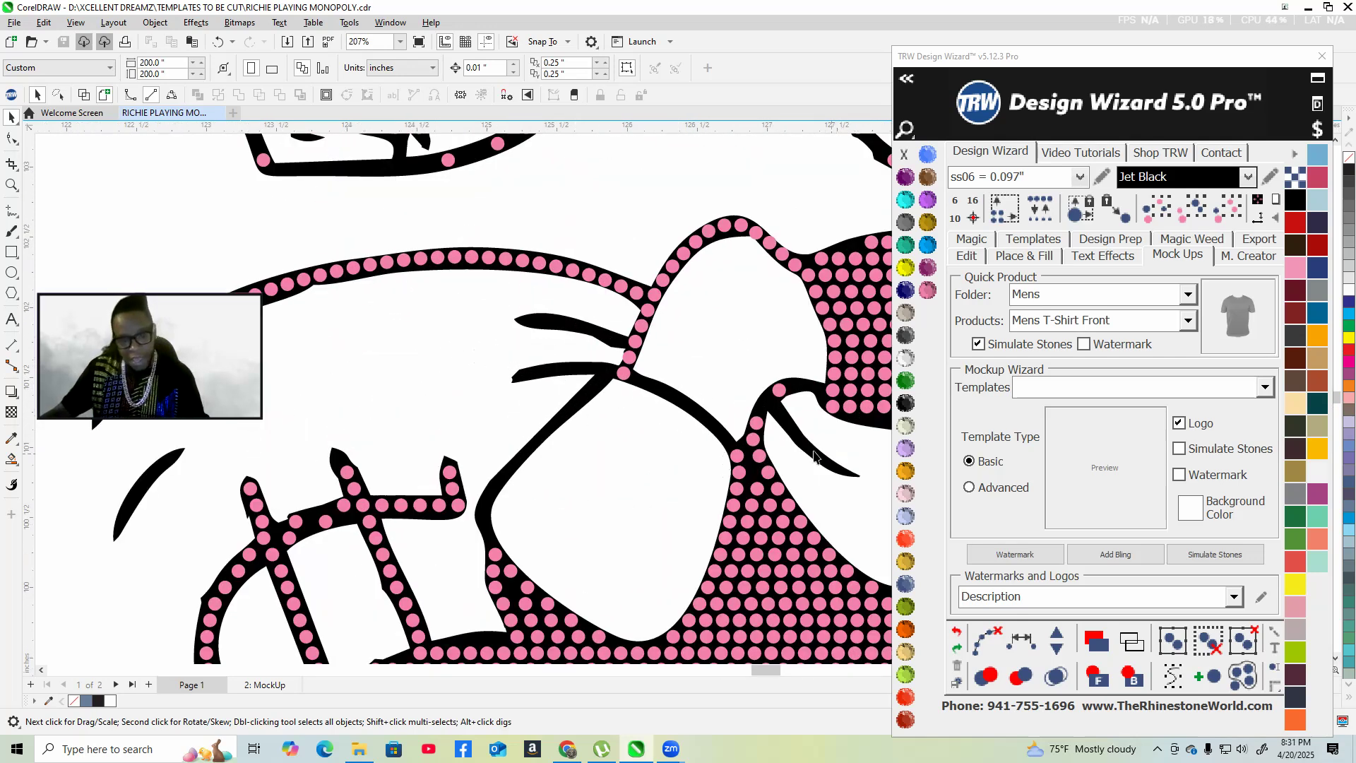
scroll(650, 408, up, 4)
mouse_move(604, 353)
mouse_down()
mouse_move(485, 334)
mouse_move(362, 355)
mouse_move(534, 348)
mouse_move(478, 337)
mouse_move(709, 397)
mouse_move(815, 478)
mouse_up()
key(space)
key(space)
key(space)
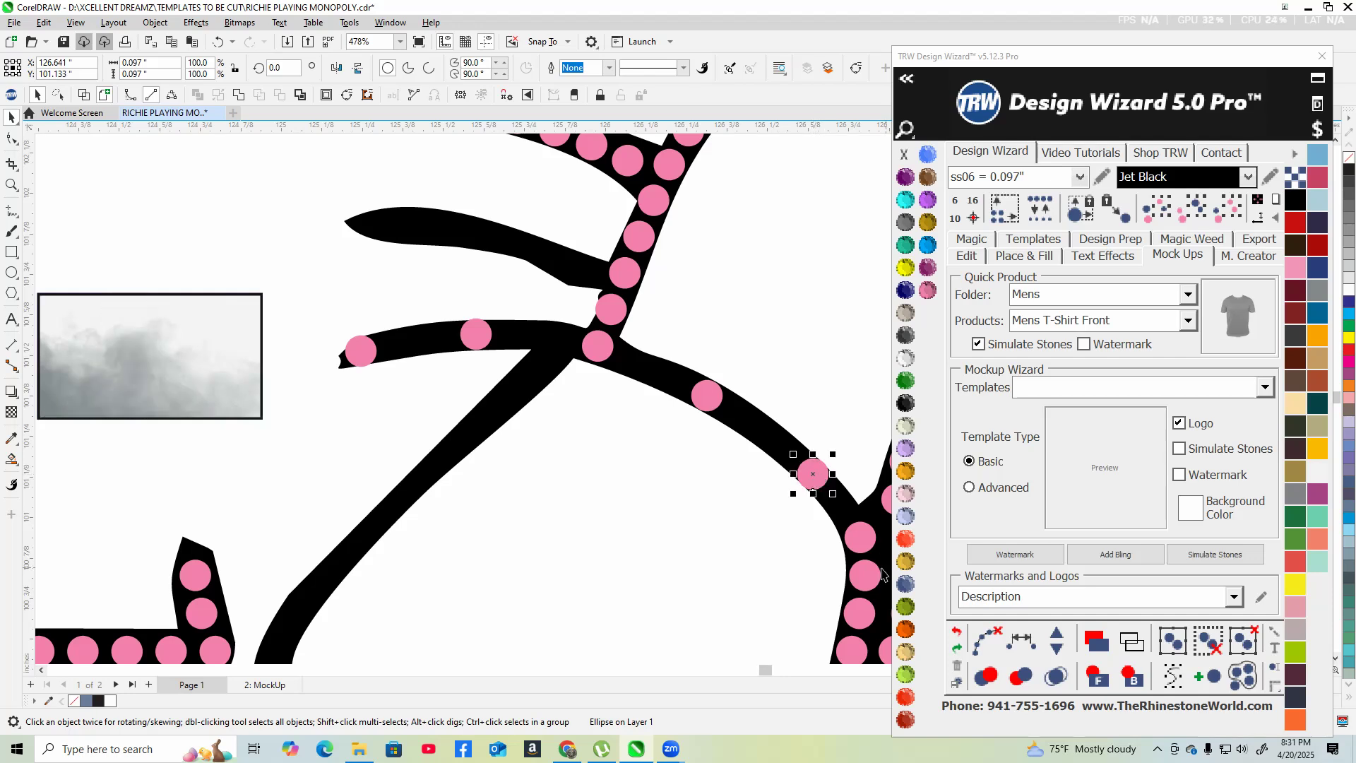
- Select the nine stones along the curved outline below the hand, from the sleeve edge to the line's free tip, and respace them equally
click(856, 649)
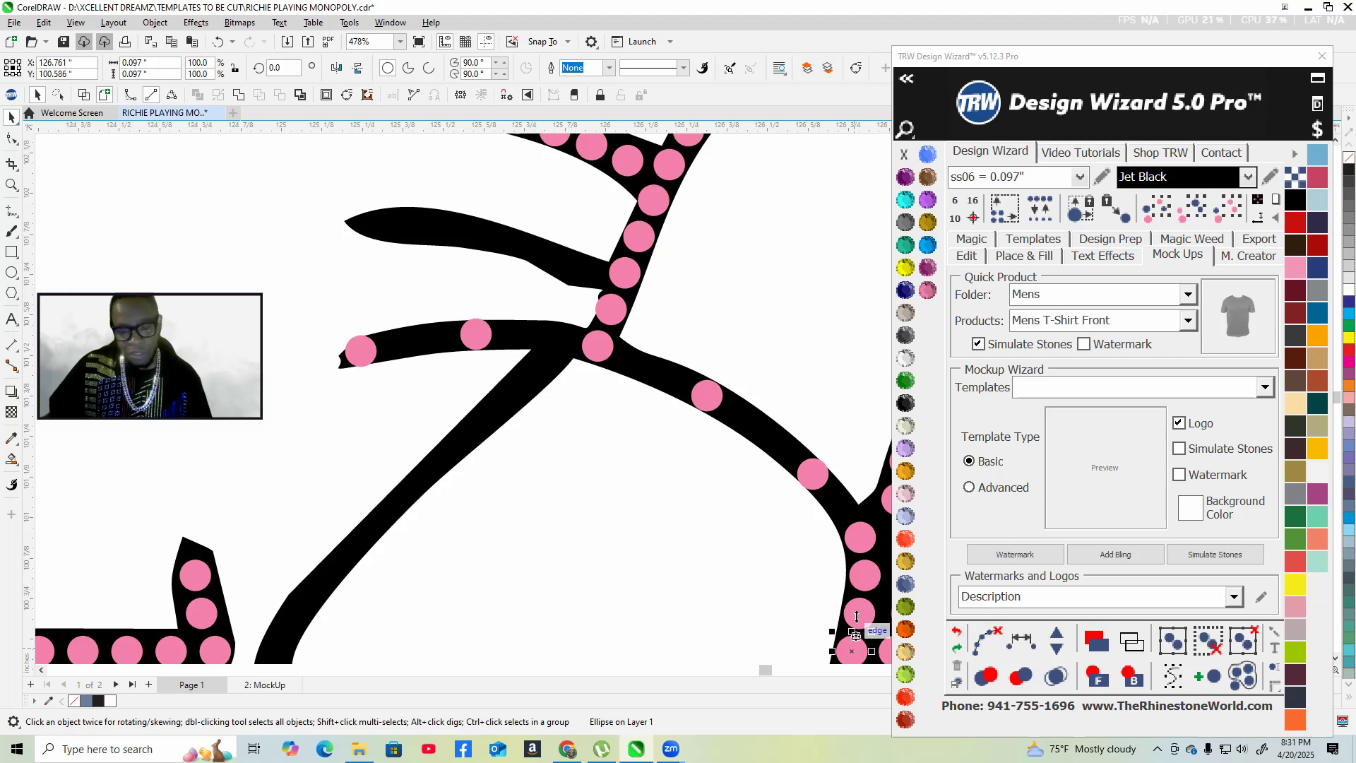
shift+click(859, 613)
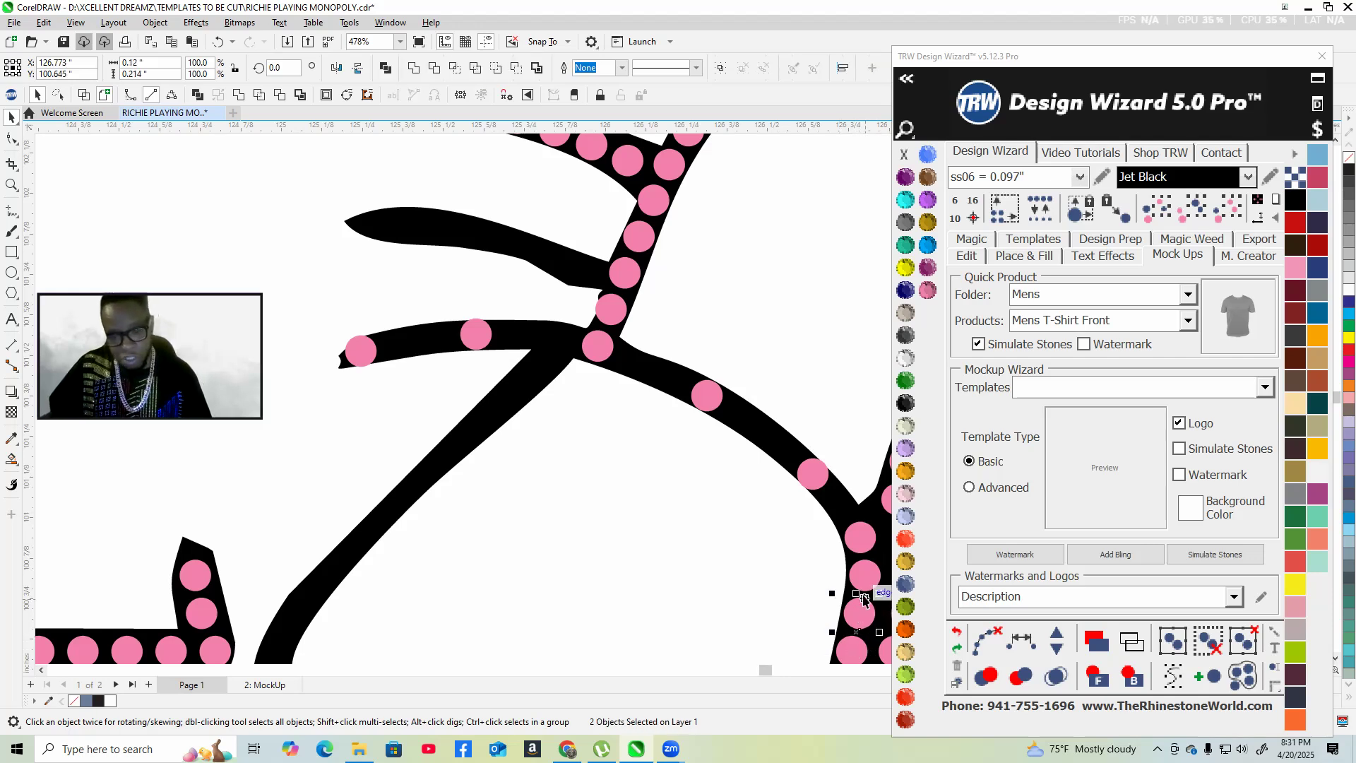
shift+click(864, 576)
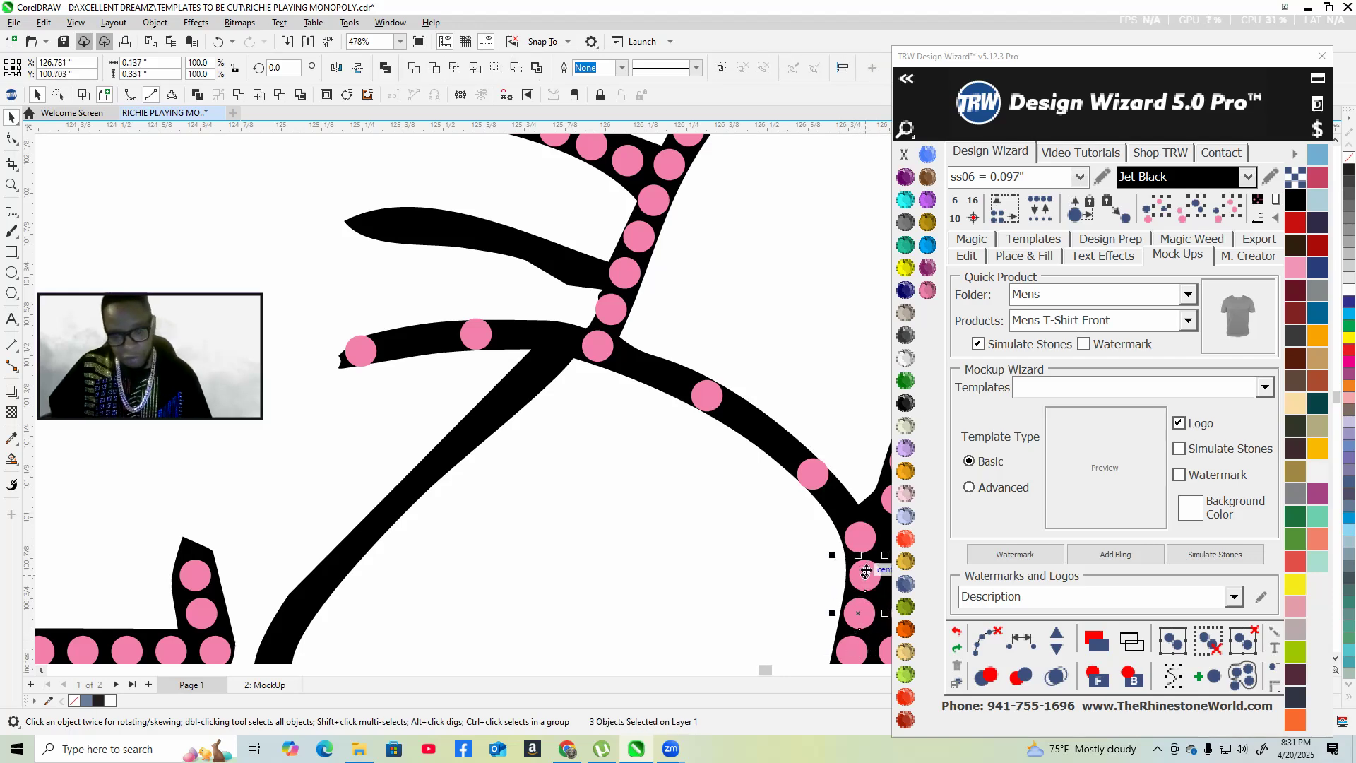
shift+click(814, 473)
shift+click(706, 396)
shift+click(596, 339)
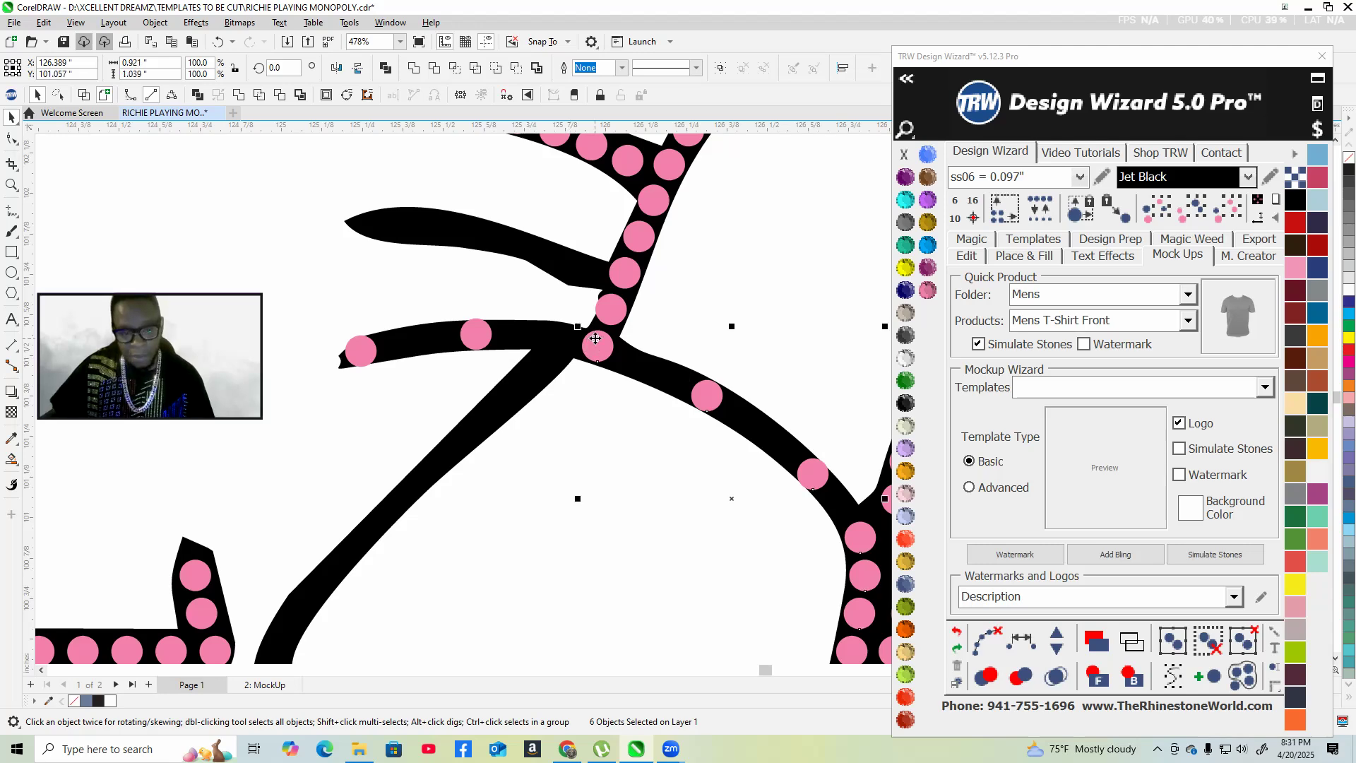
shift+click(477, 332)
shift+click(361, 350)
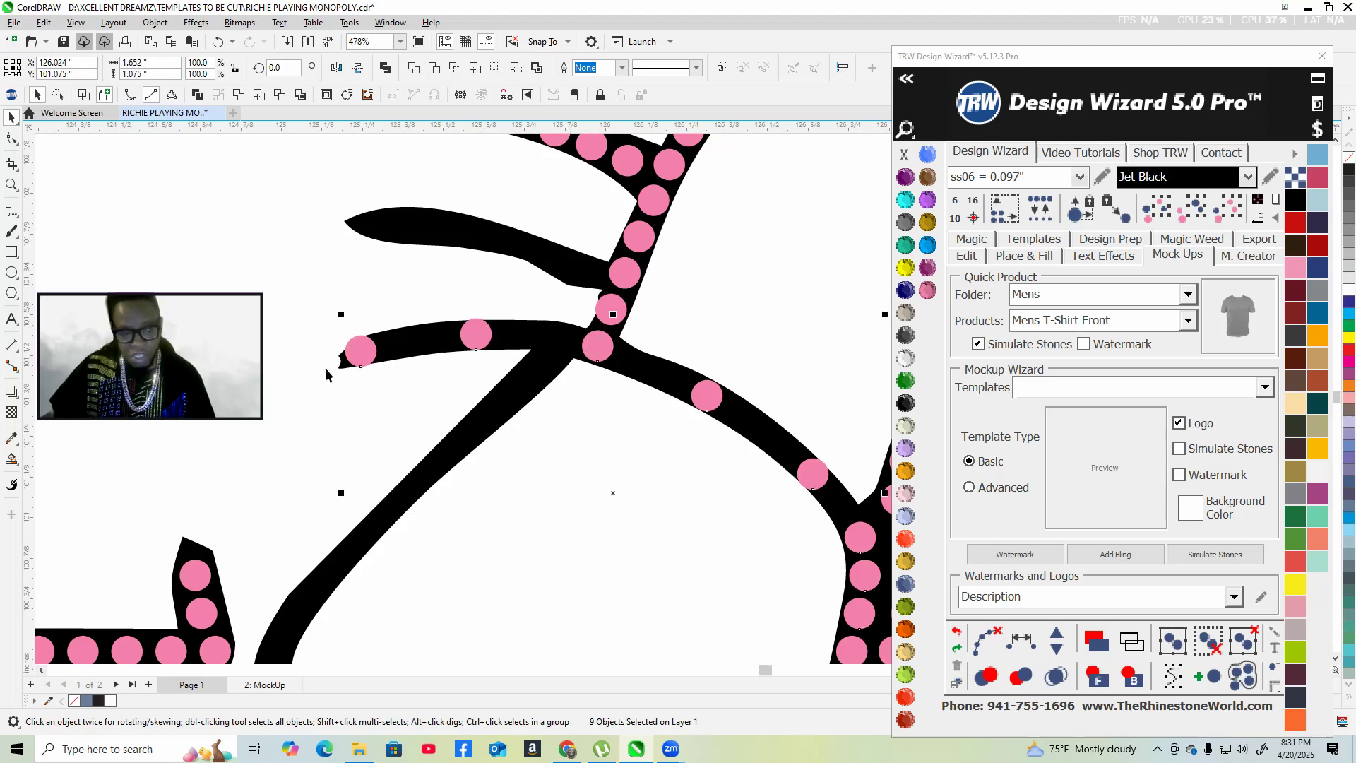
scroll(487, 374, down, 1)
scroll(511, 375, down, 1)
scroll(571, 450, up, 1)
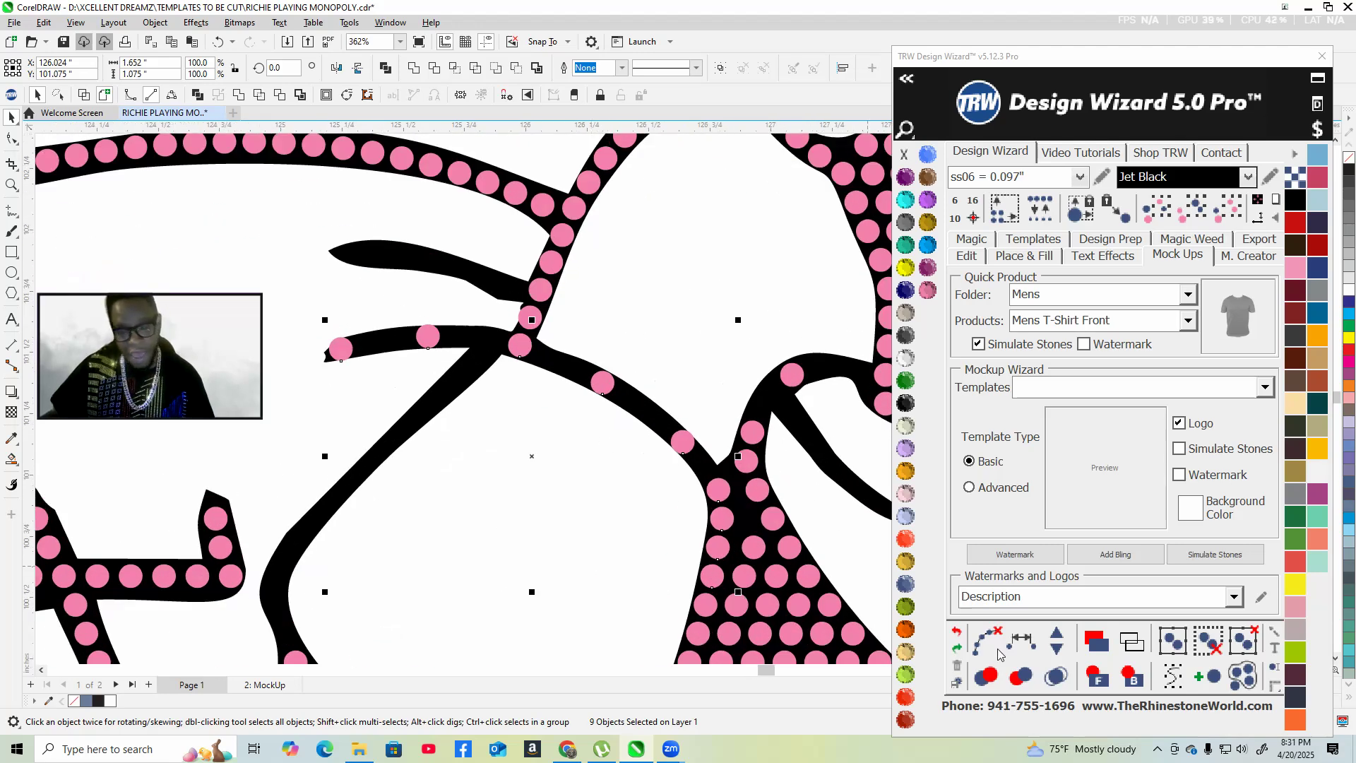
click(1054, 638)
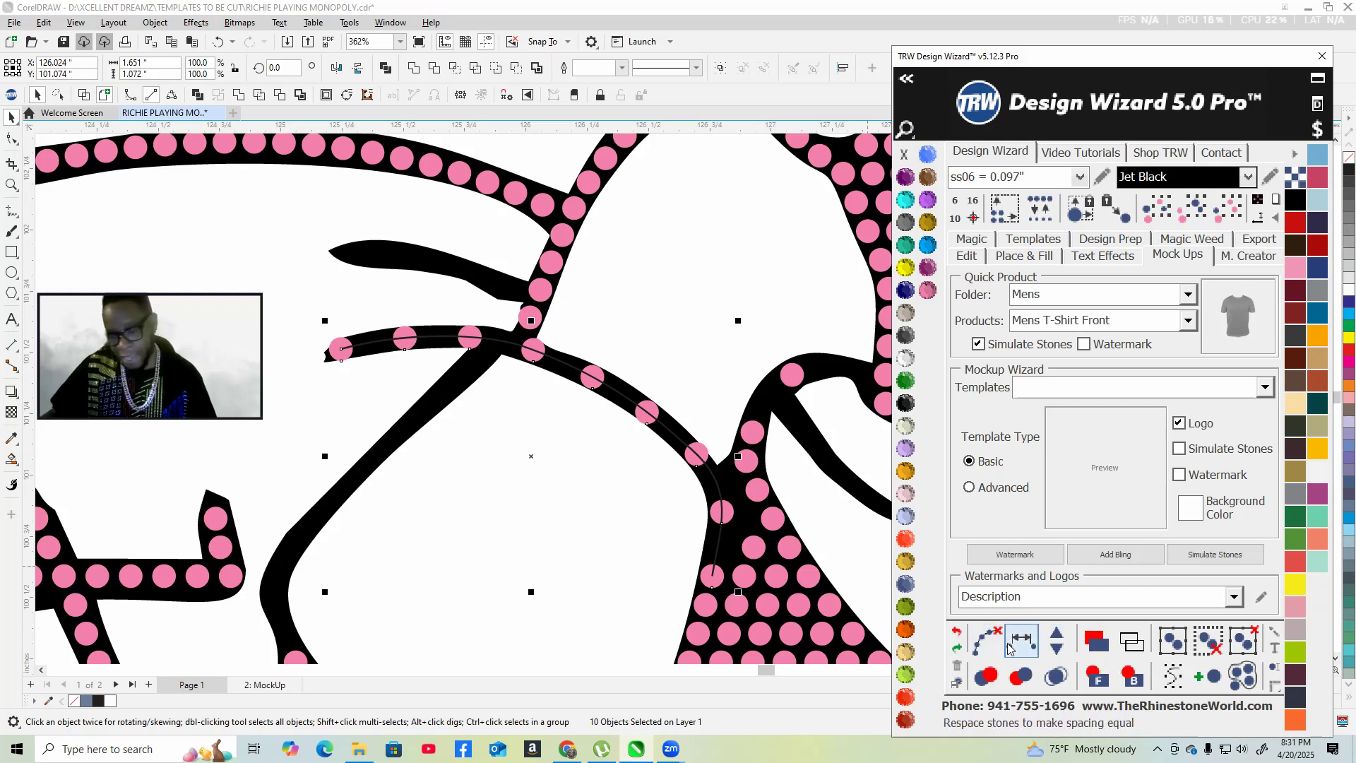
- Add ten stones to the curved row below the hand, making 19 closely and equally spaced stones
click(1057, 638)
click(1057, 638)
click(1056, 638)
click(1057, 638)
click(1057, 638)
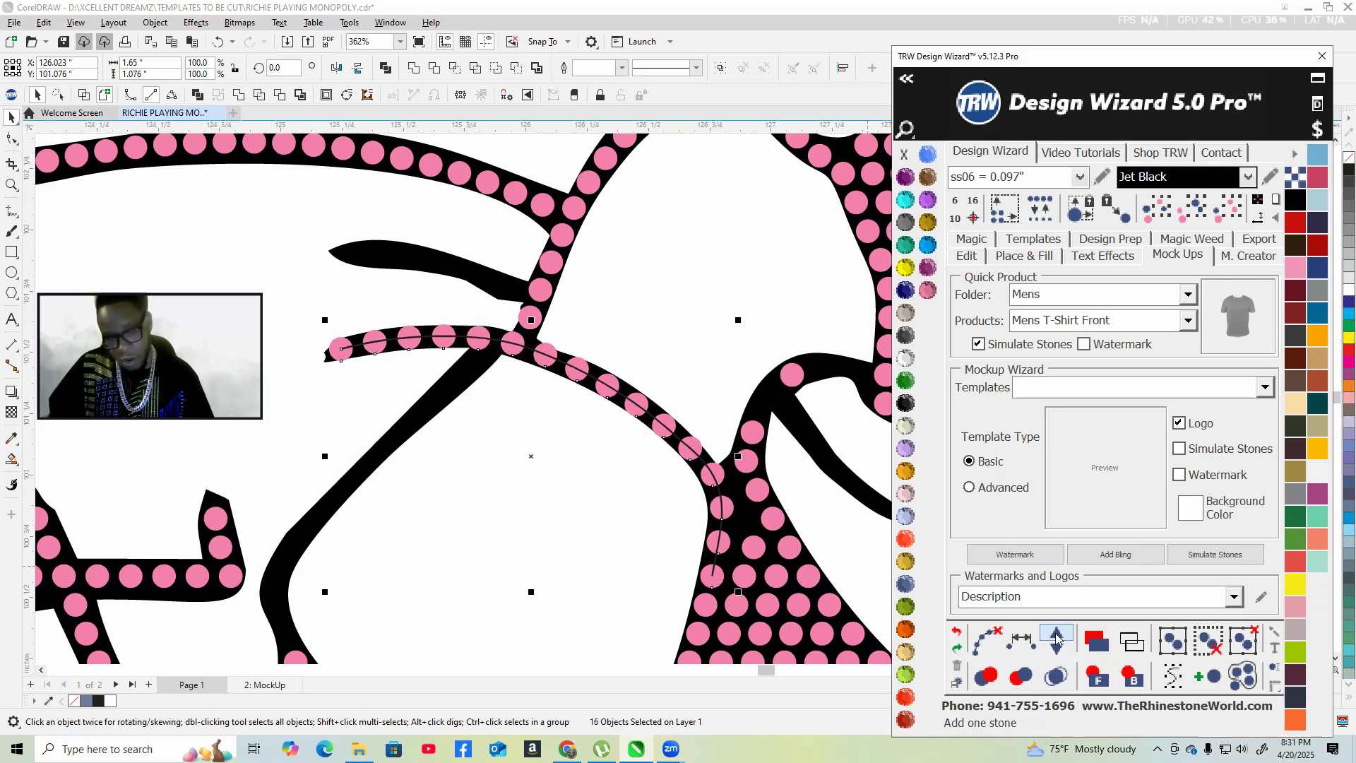
click(1057, 638)
click(1057, 638)
click(1056, 638)
click(1057, 638)
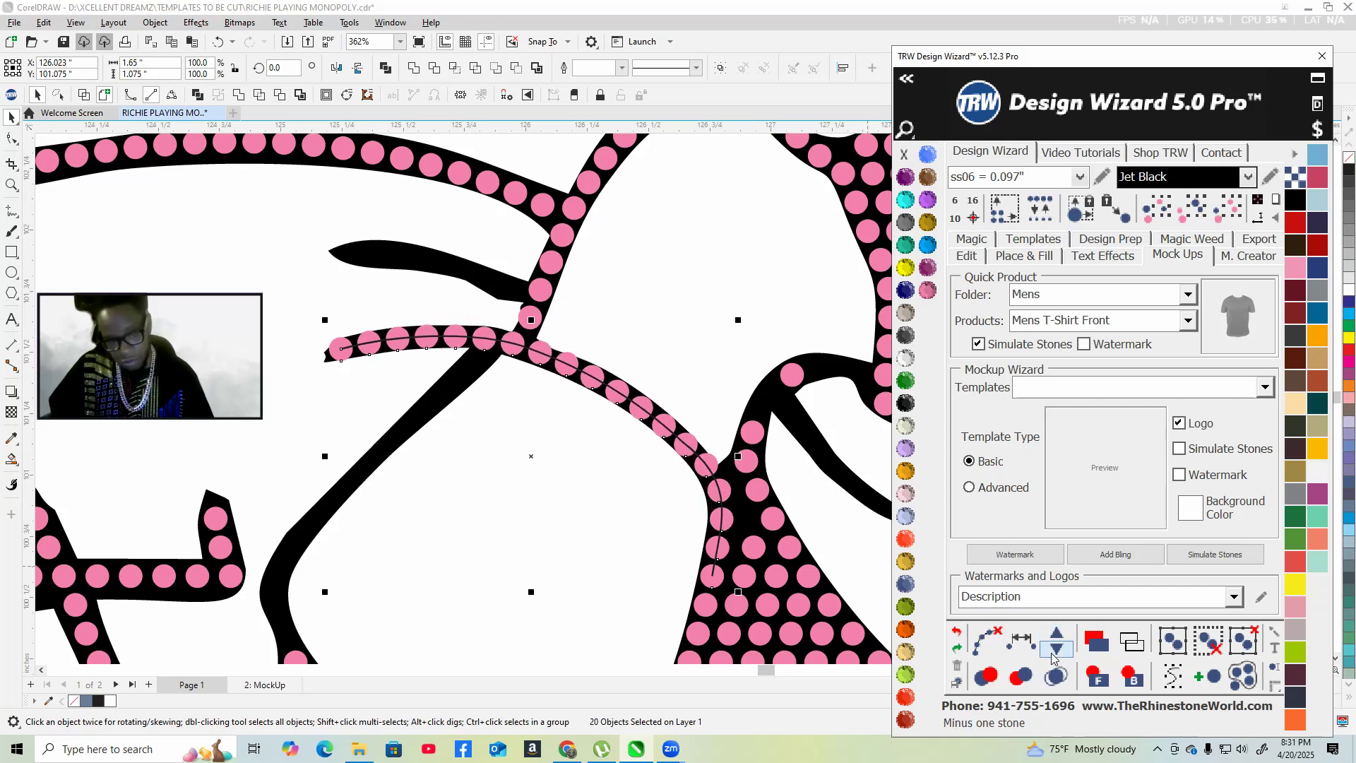
- Clear the spacing path from the curved row below the hand, deselect the stones and save the drawing
click(987, 641)
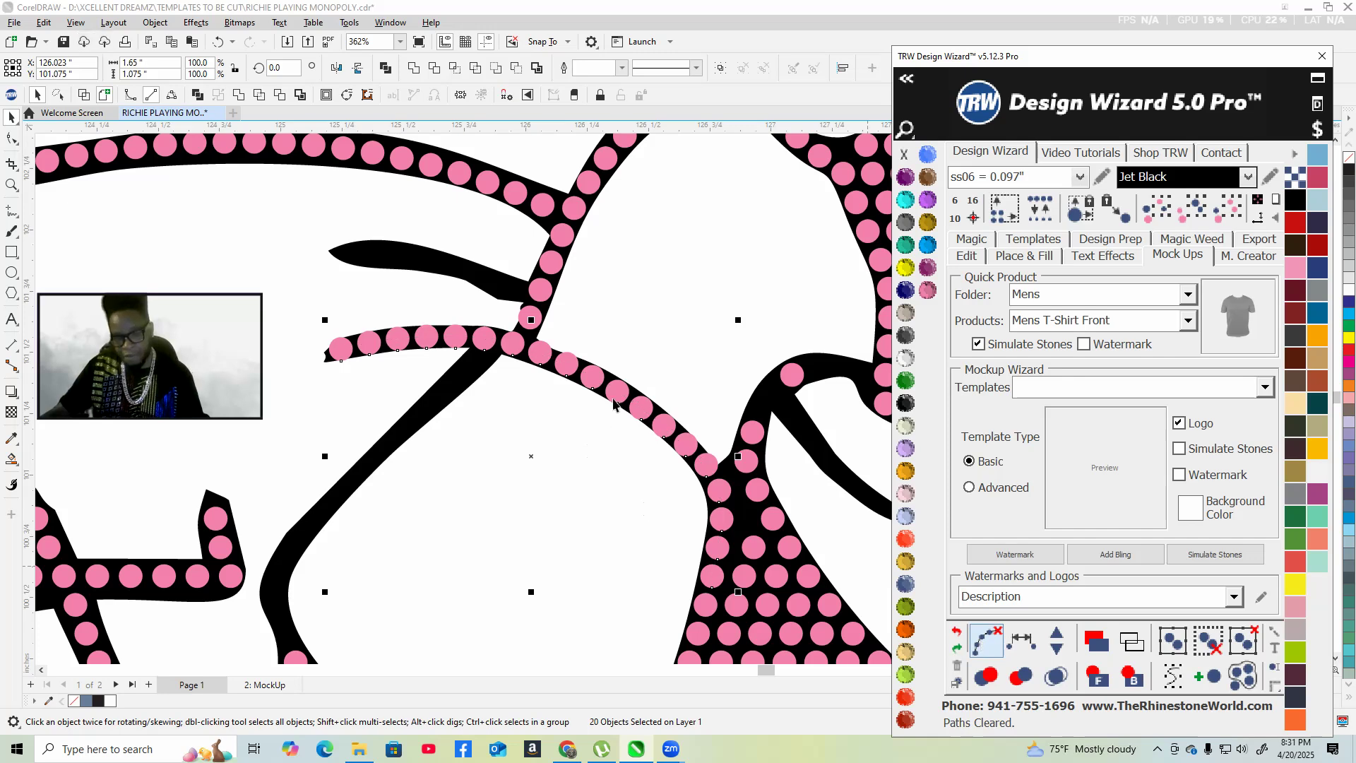
scroll(614, 404, down, 3)
click(638, 316)
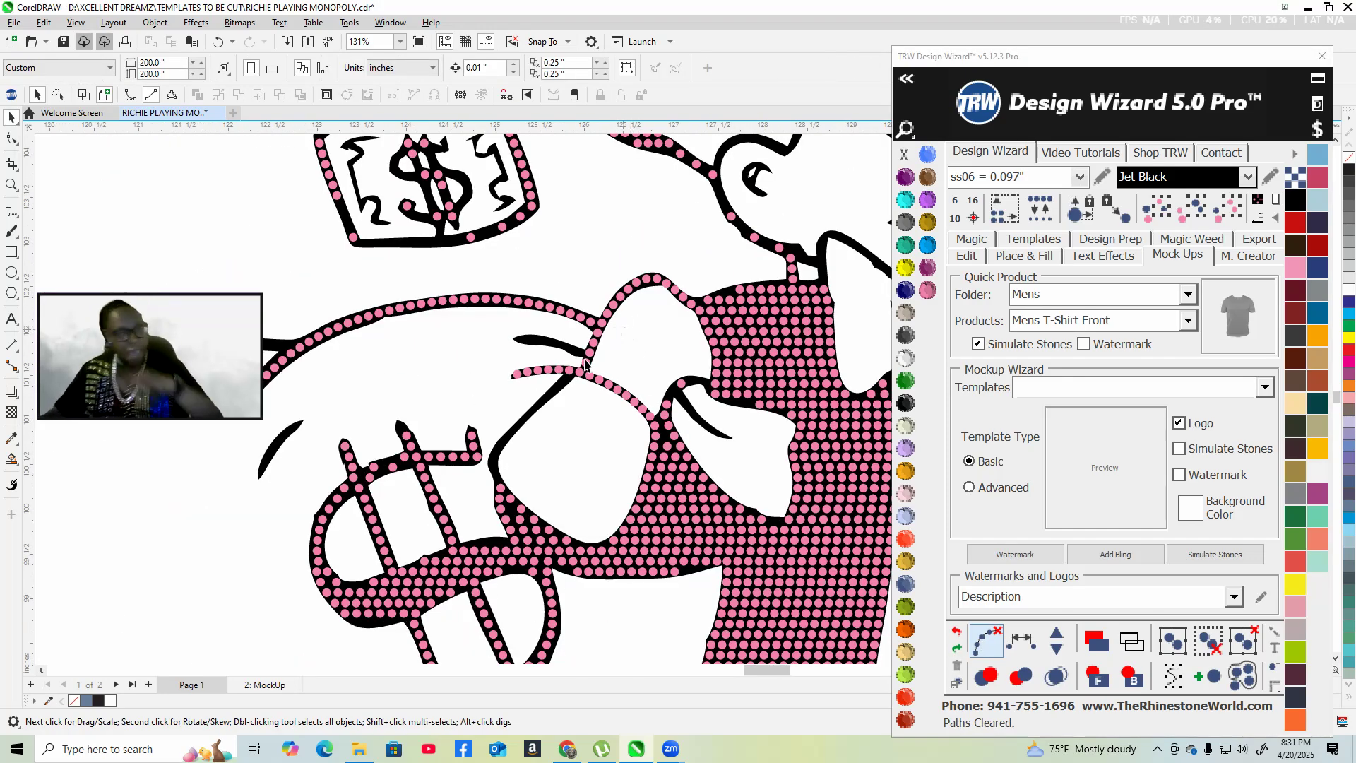
key(ctrl+s)
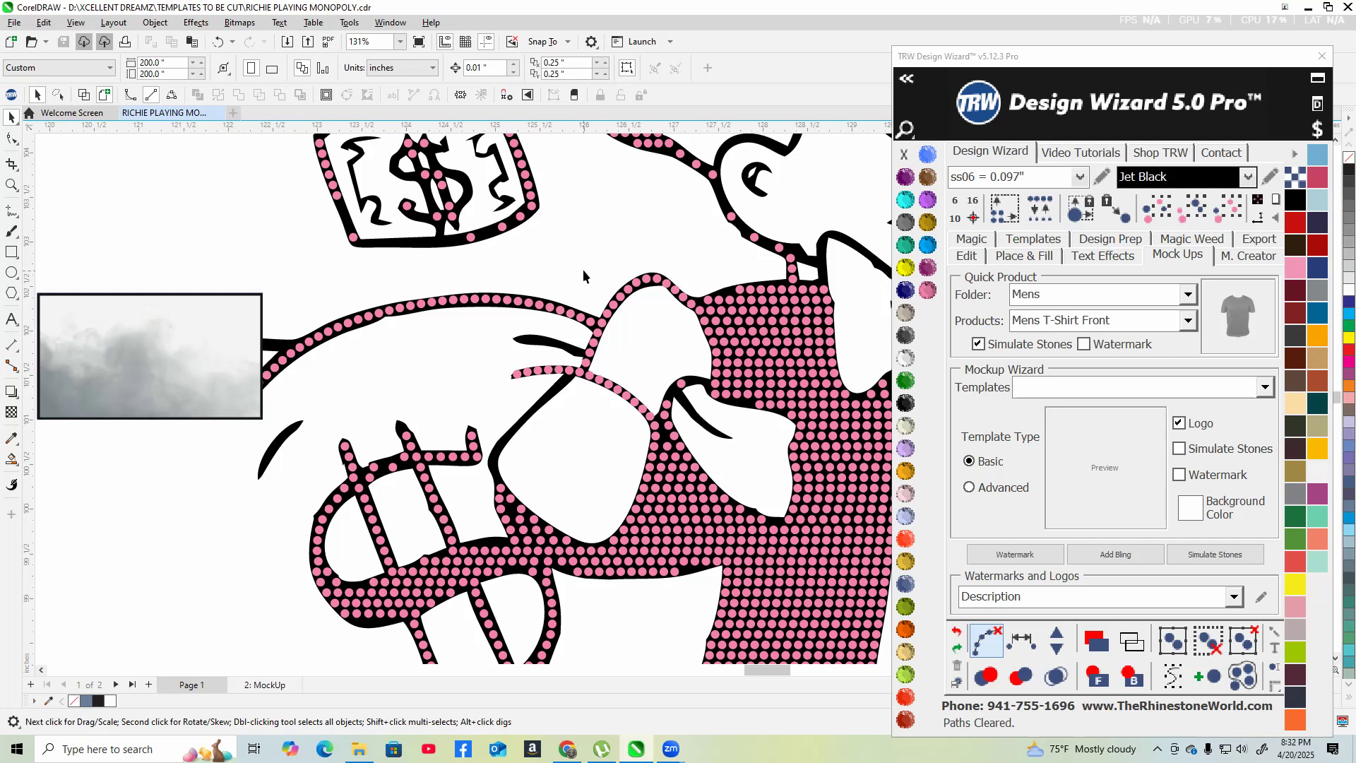
- Place a copied stone at the jacket end of the horizontal line between the jacket shoulder and the house
scroll(617, 350, down, 5)
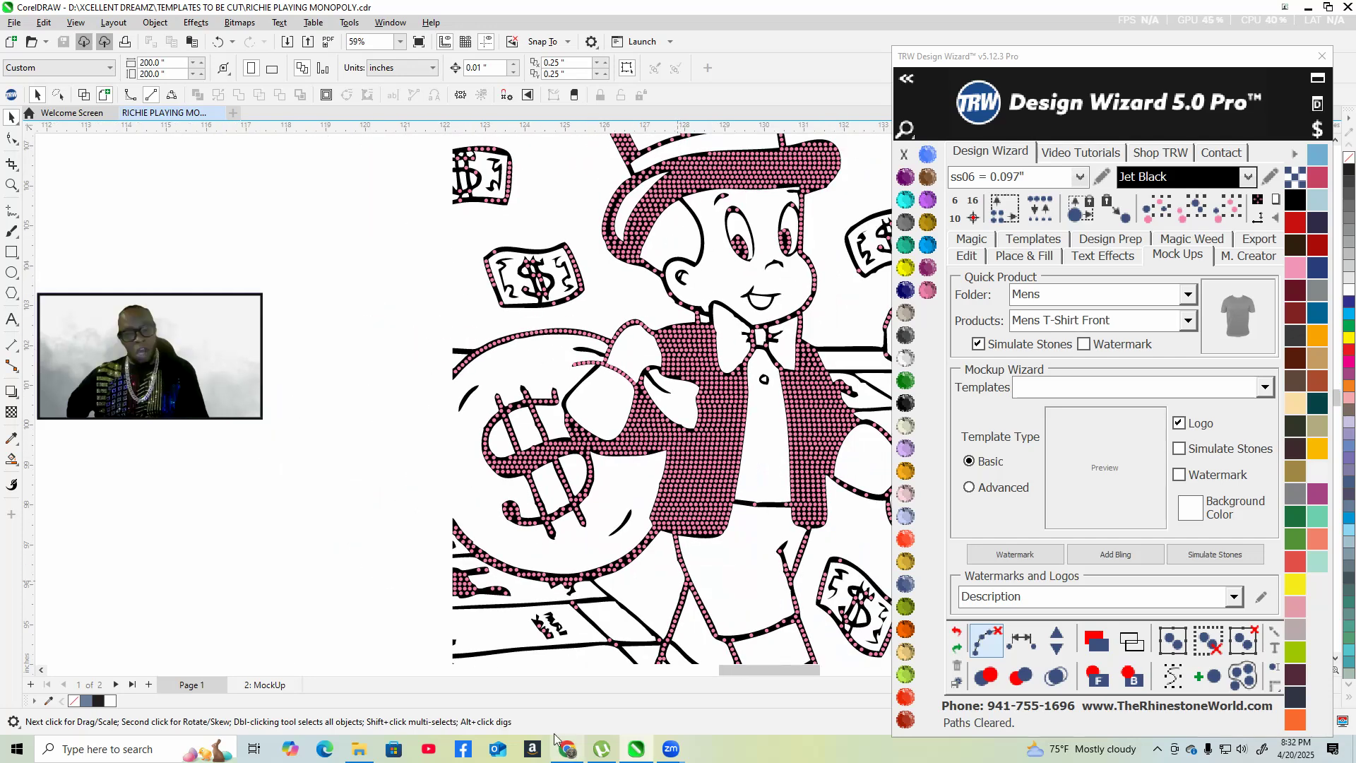
scroll(553, 395, up, 2)
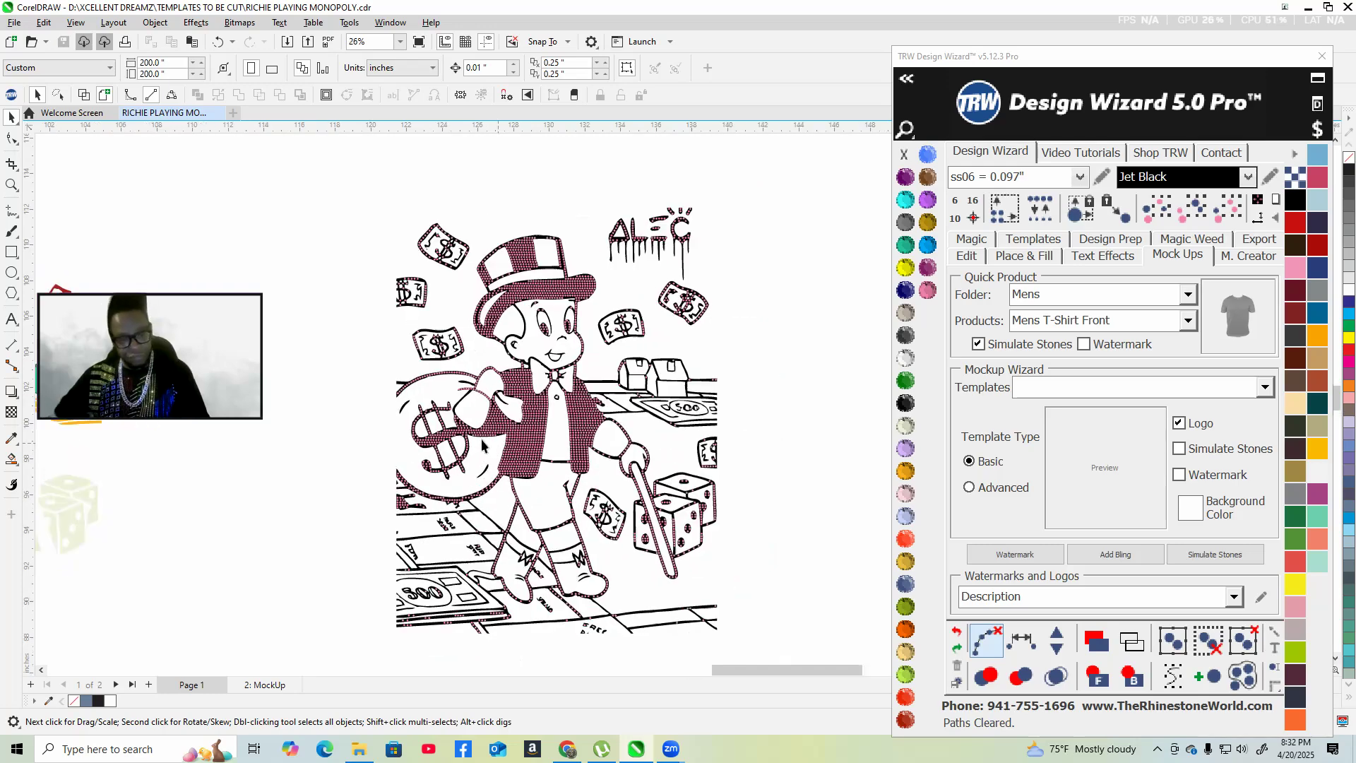
scroll(650, 372, up, 4)
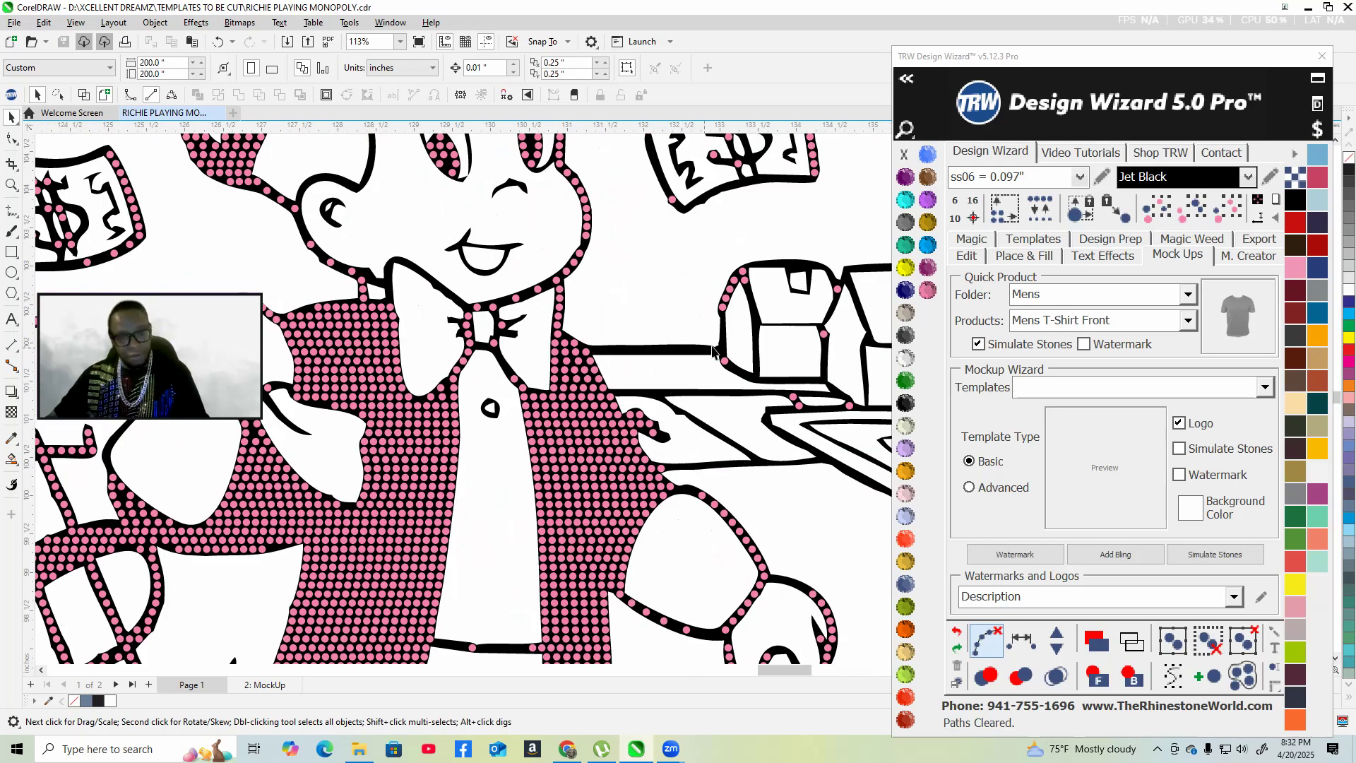
scroll(730, 424, down, 3)
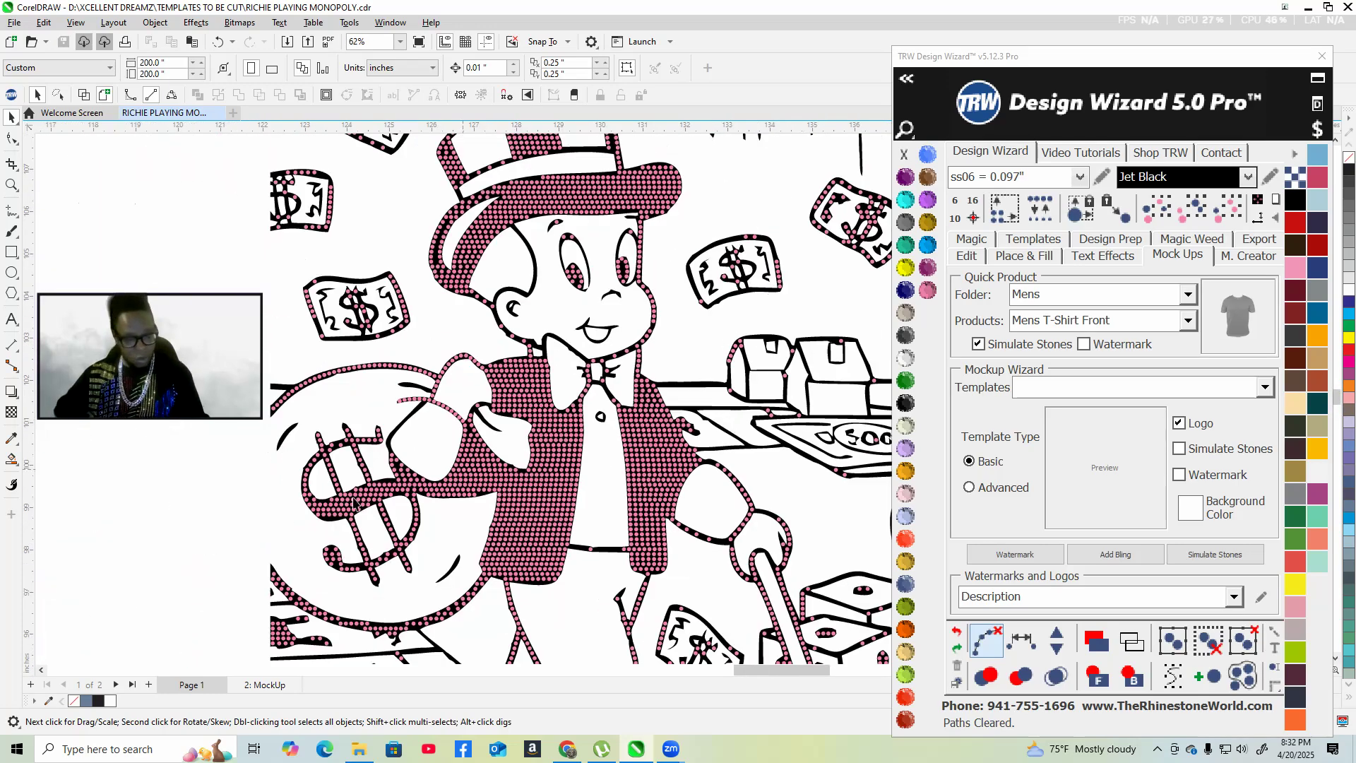
scroll(480, 451, down, 3)
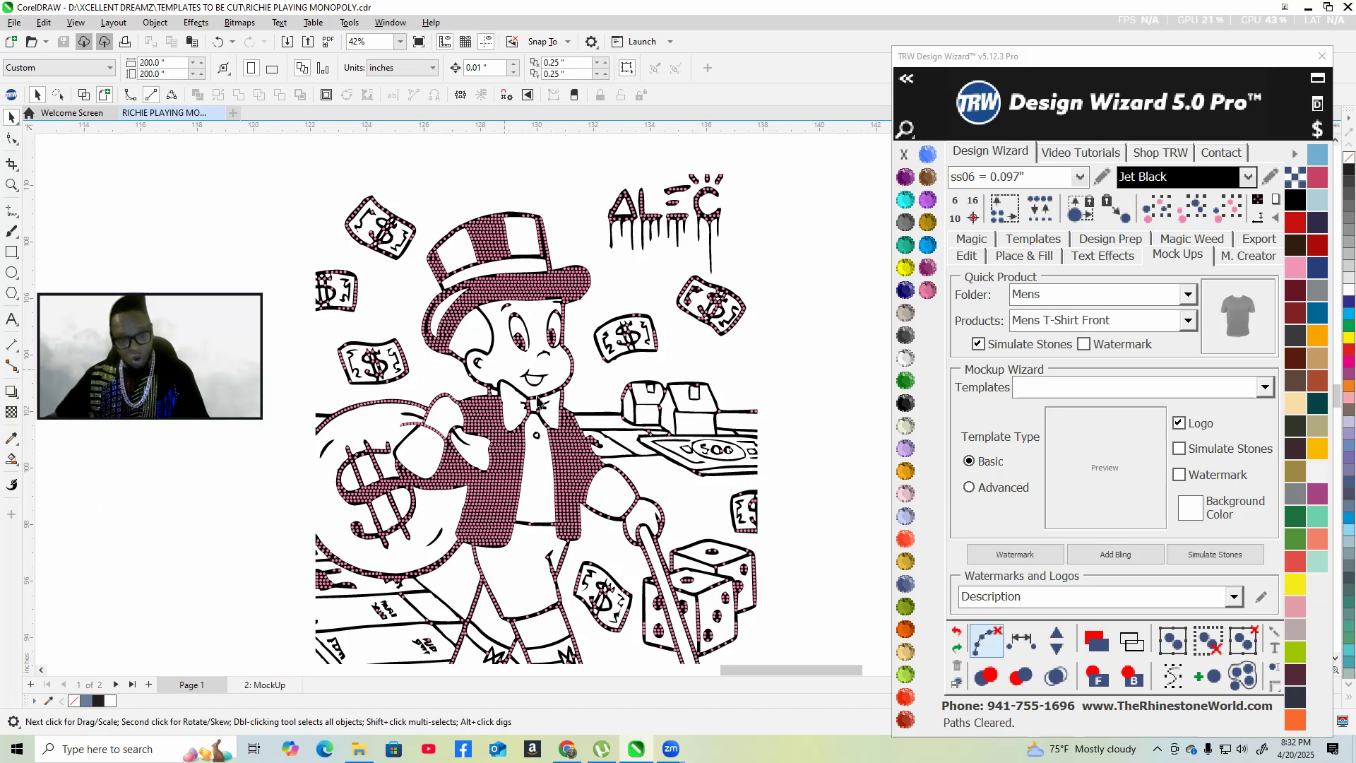
scroll(400, 459, down, 2)
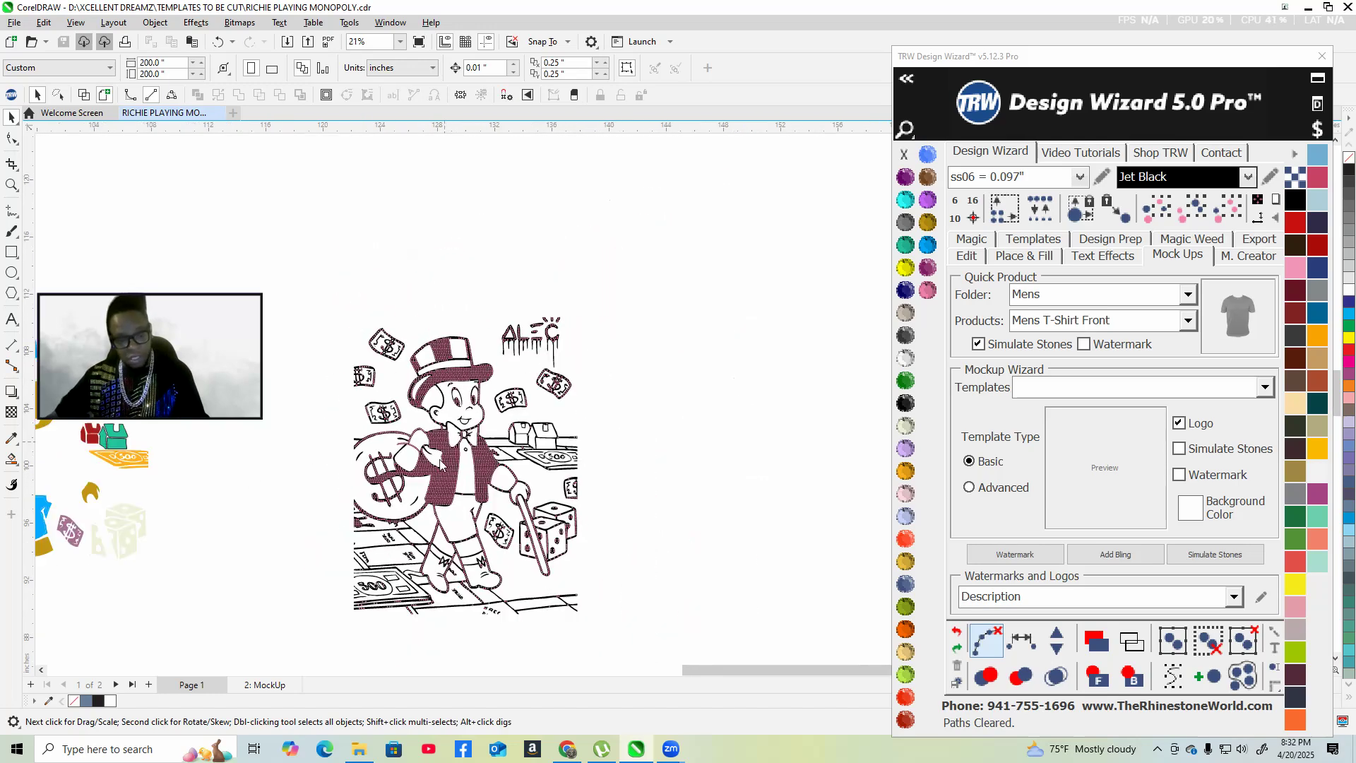
scroll(523, 406, up, 3)
scroll(524, 406, up, 8)
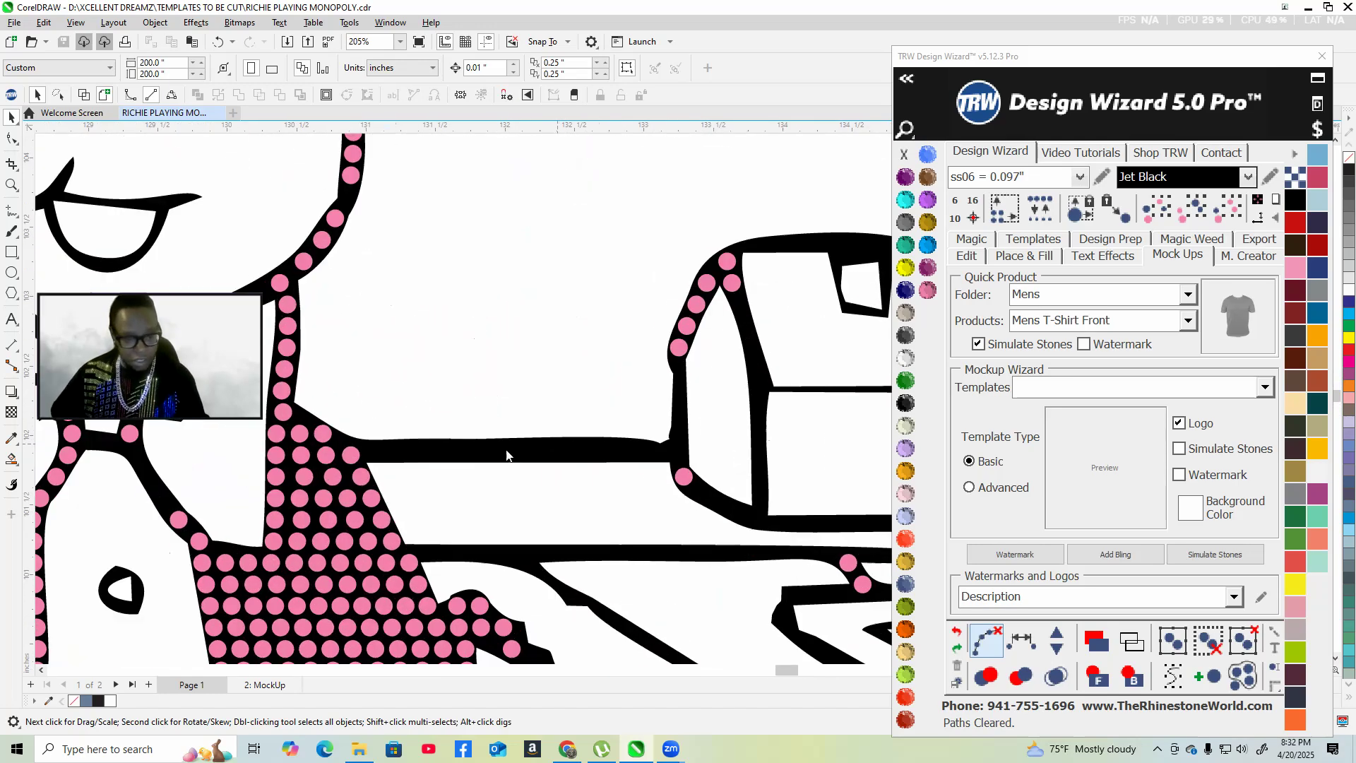
scroll(425, 442, up, 2)
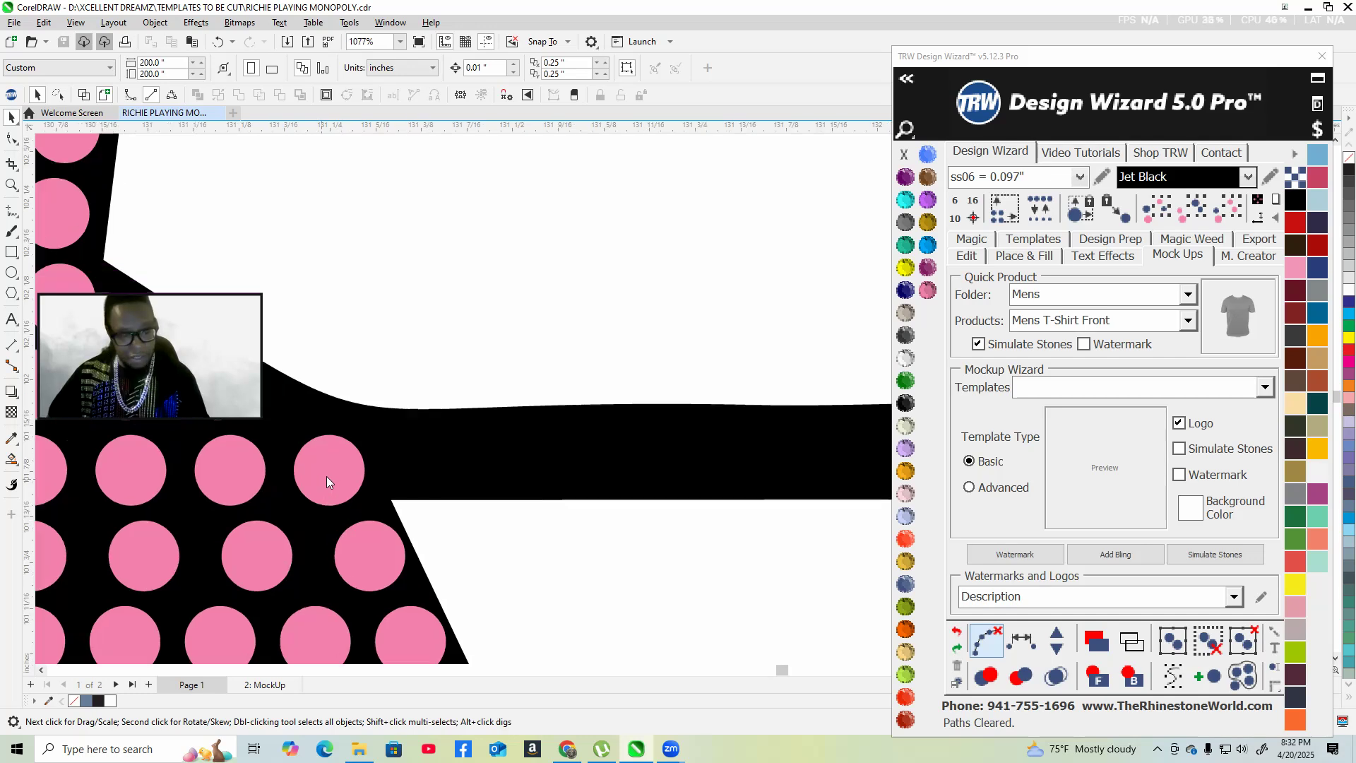
click(412, 461)
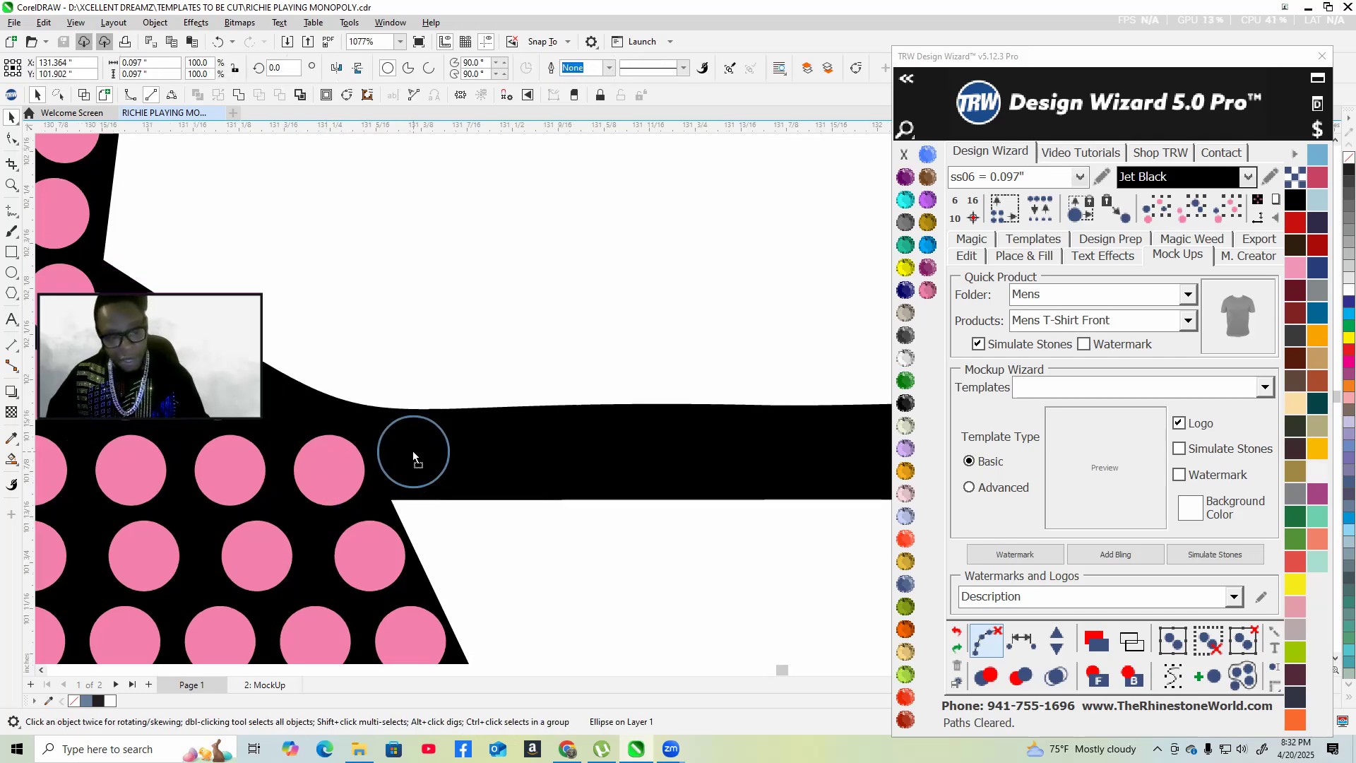
click(413, 451)
scroll(413, 451, down, 2)
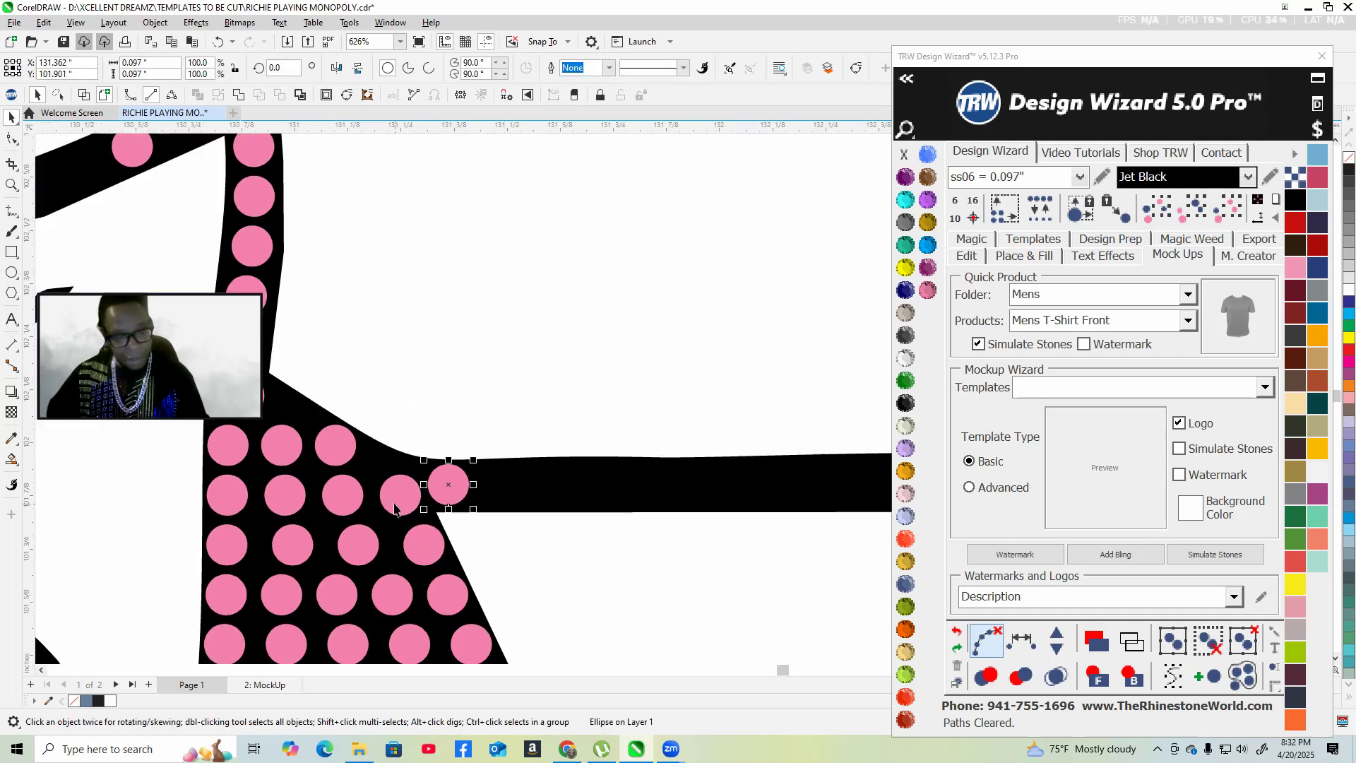
- Copy that stone straight across to the house end of the horizontal line, centre it on the outline junction and deselect it
scroll(195, 553, down, 2)
scroll(446, 541, up, 1)
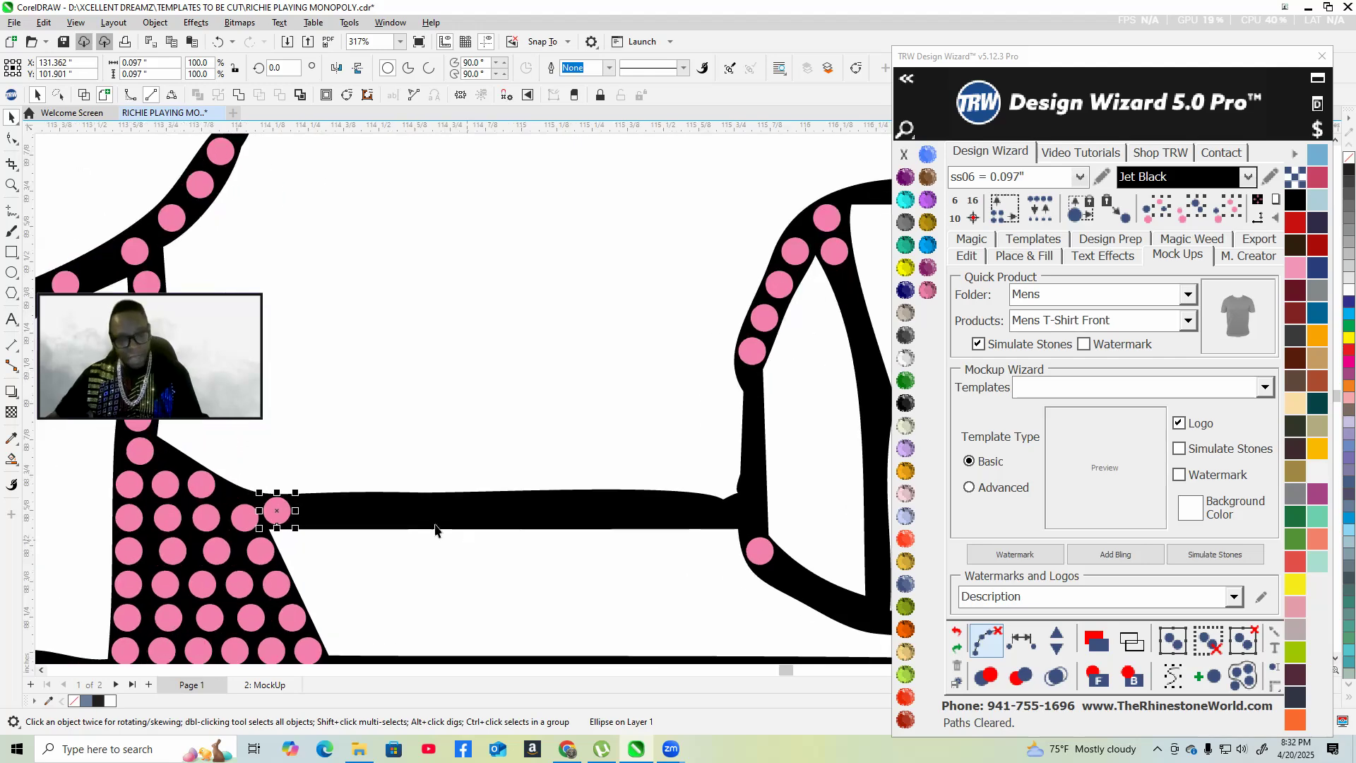
drag(295, 511, 761, 549)
scroll(760, 550, up, 2)
scroll(763, 466, up, 3)
drag(766, 469, 773, 481)
scroll(777, 571, down, 7)
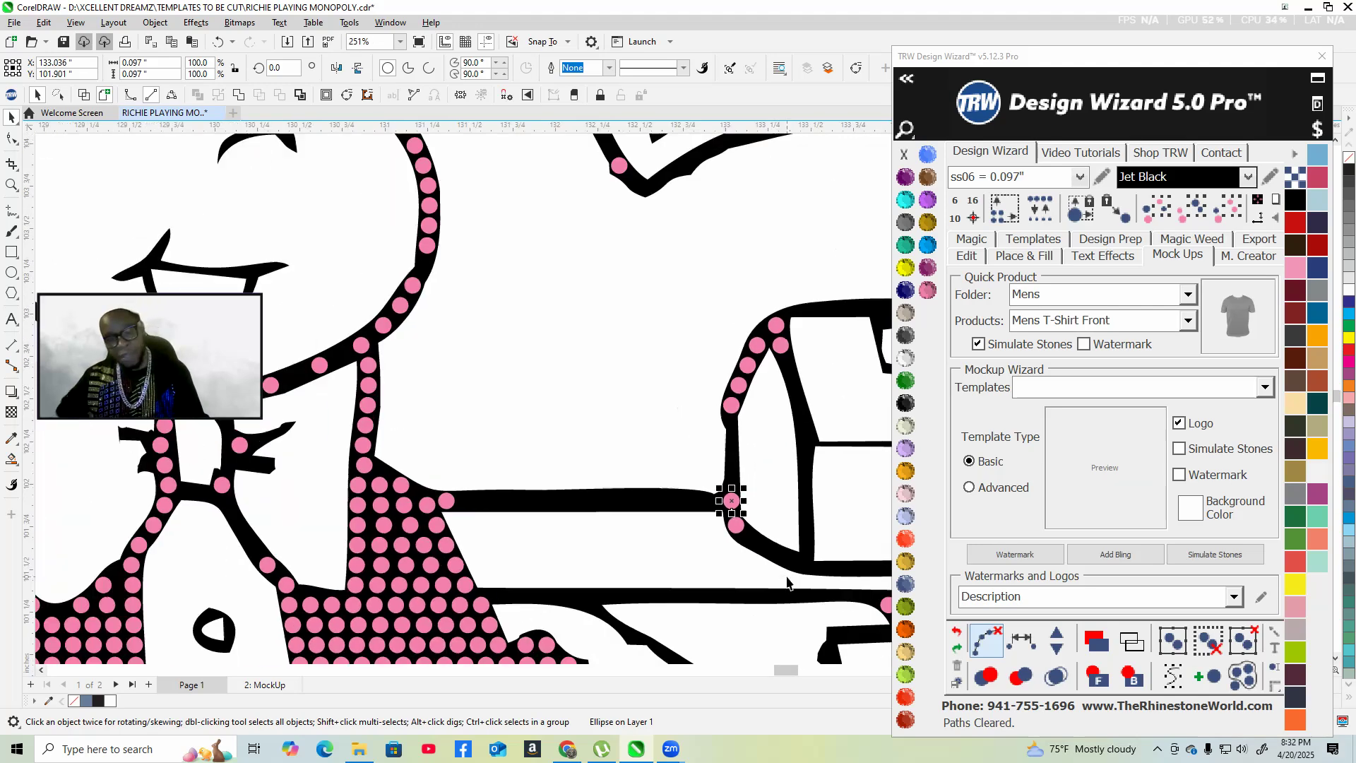
scroll(600, 531, up, 1)
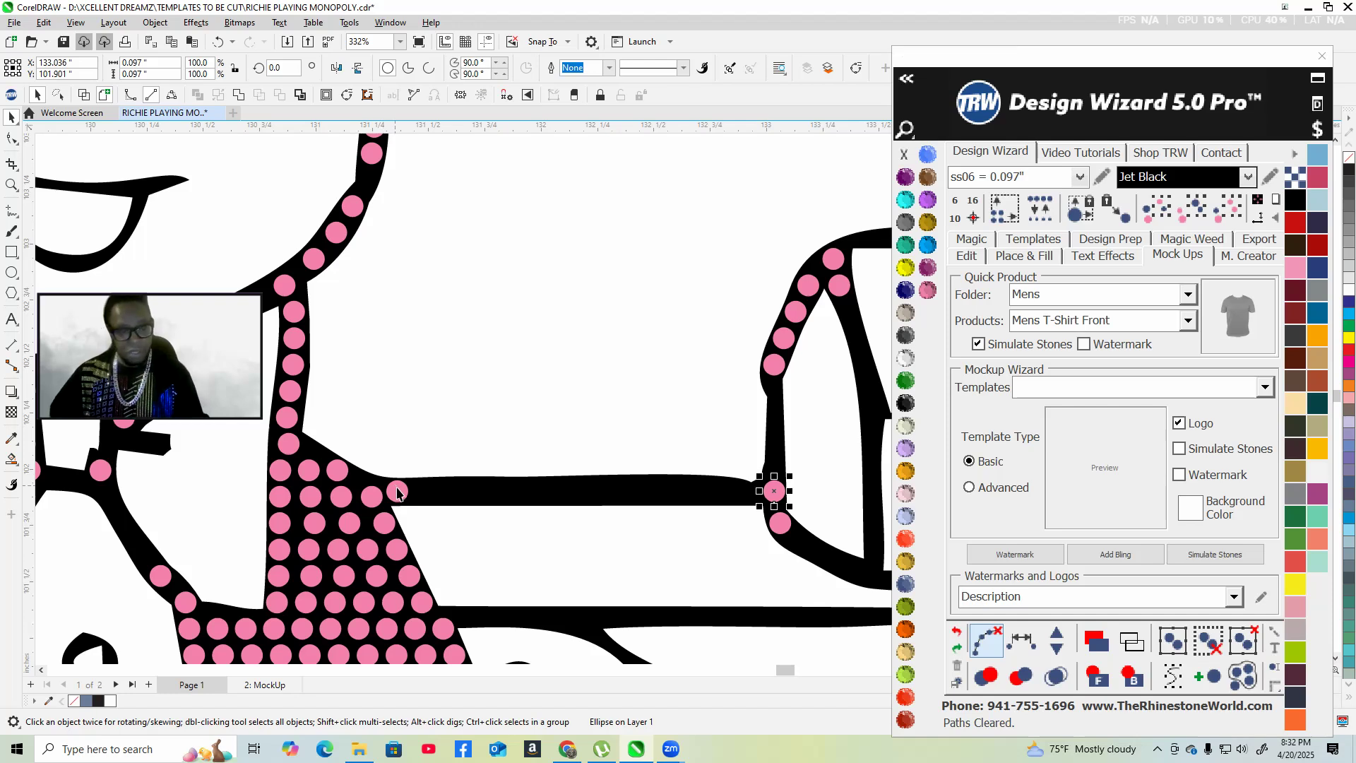
click(750, 457)
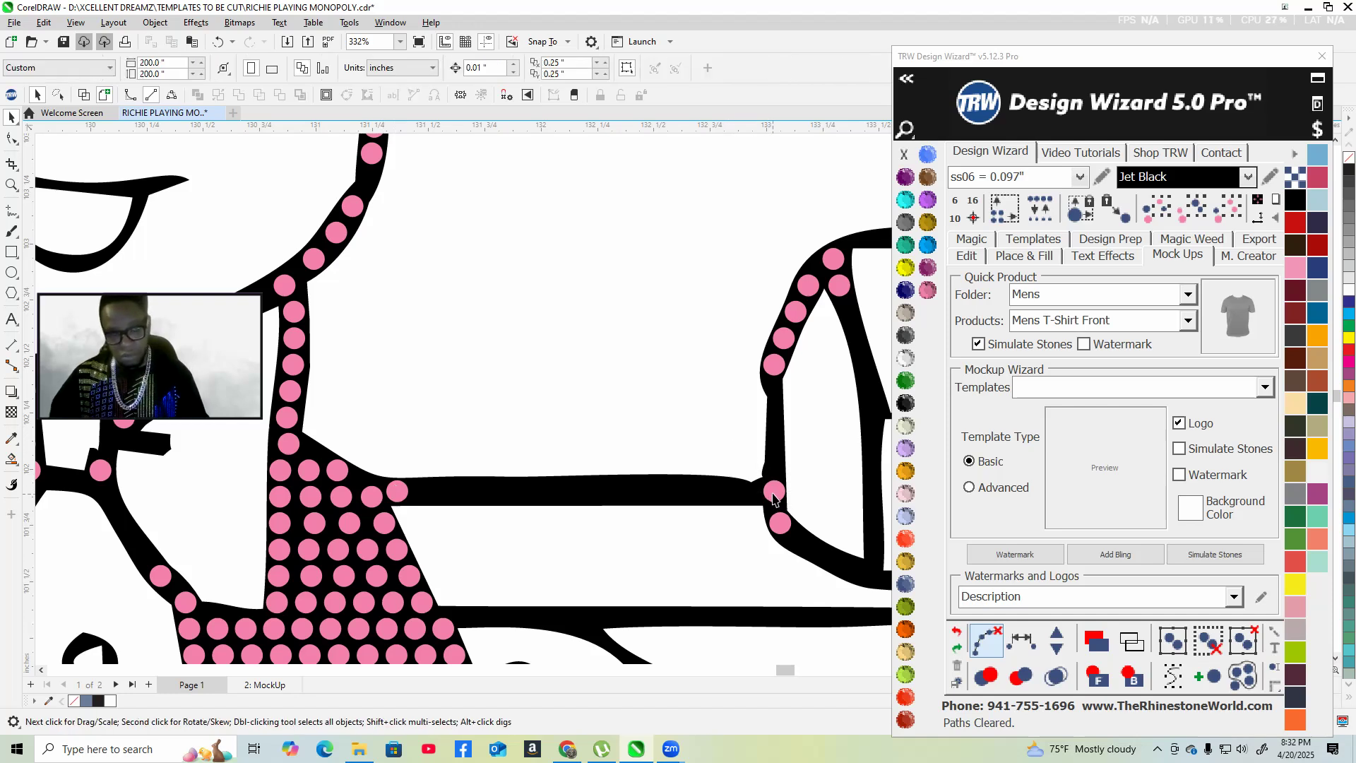
- Select the two end stones of the horizontal line and fill the span between them with stones at .02 spacing
click(773, 495)
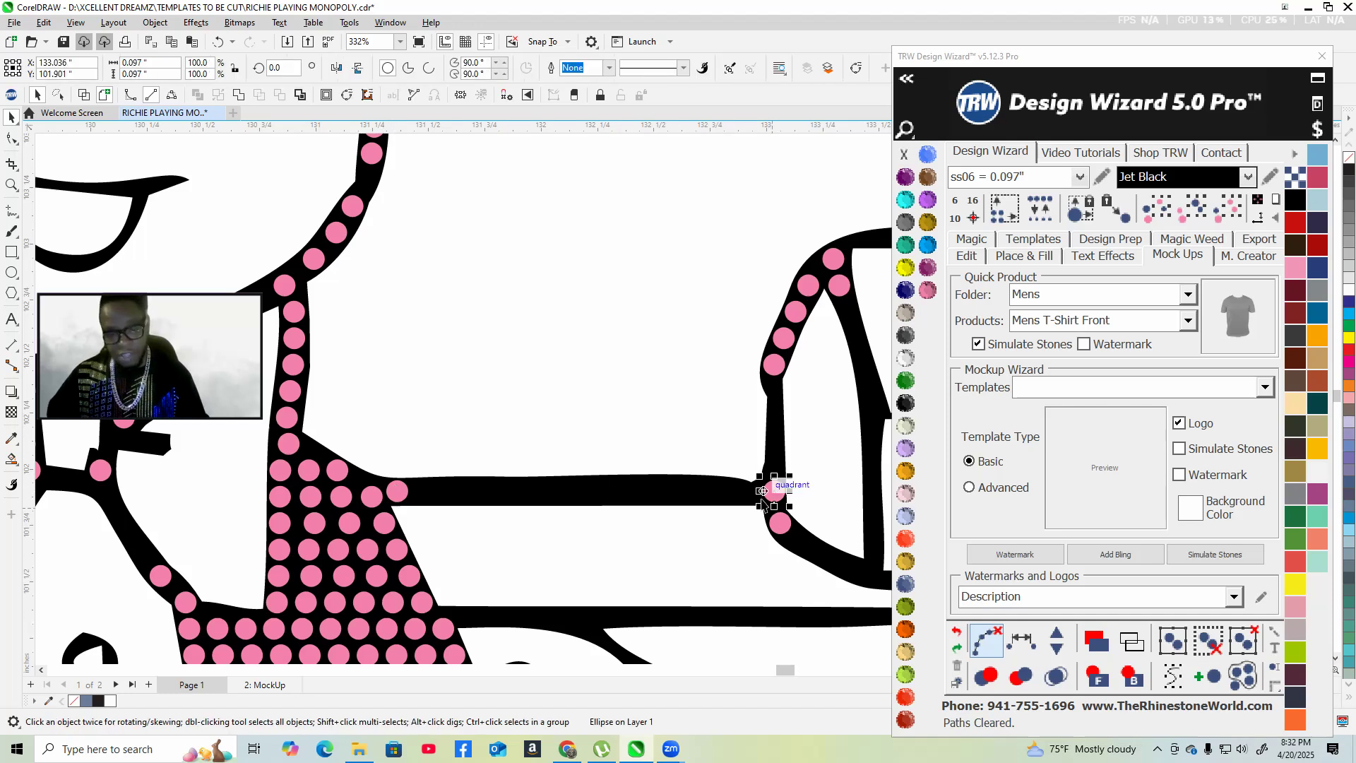
shift+click(399, 492)
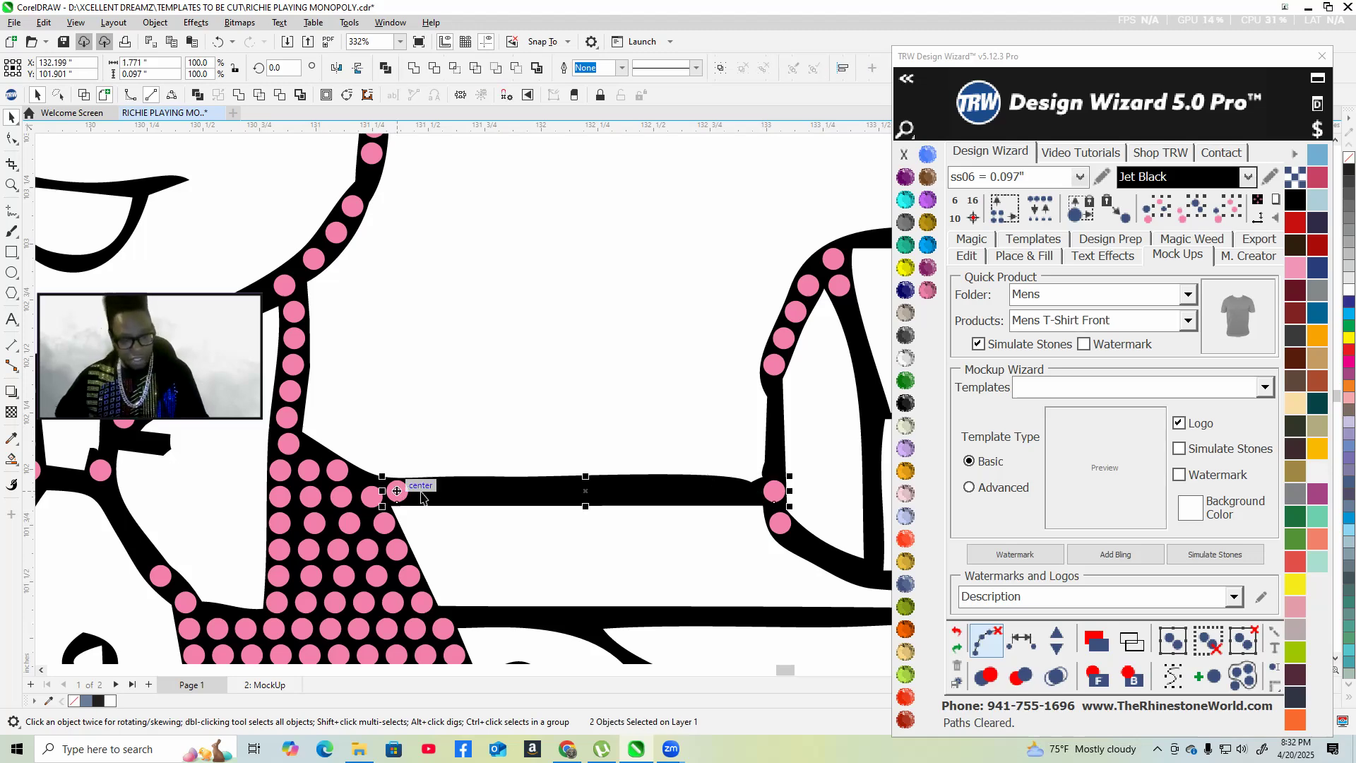
click(978, 258)
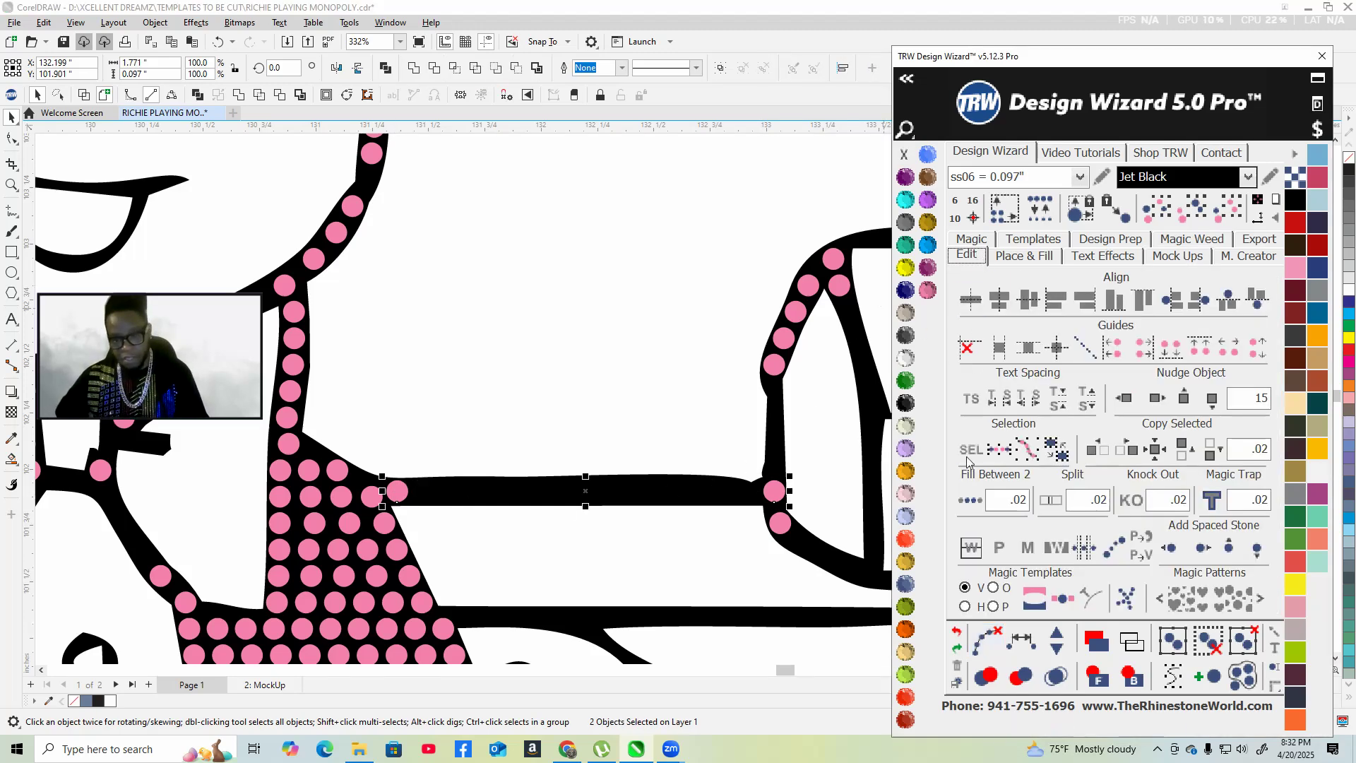
click(971, 500)
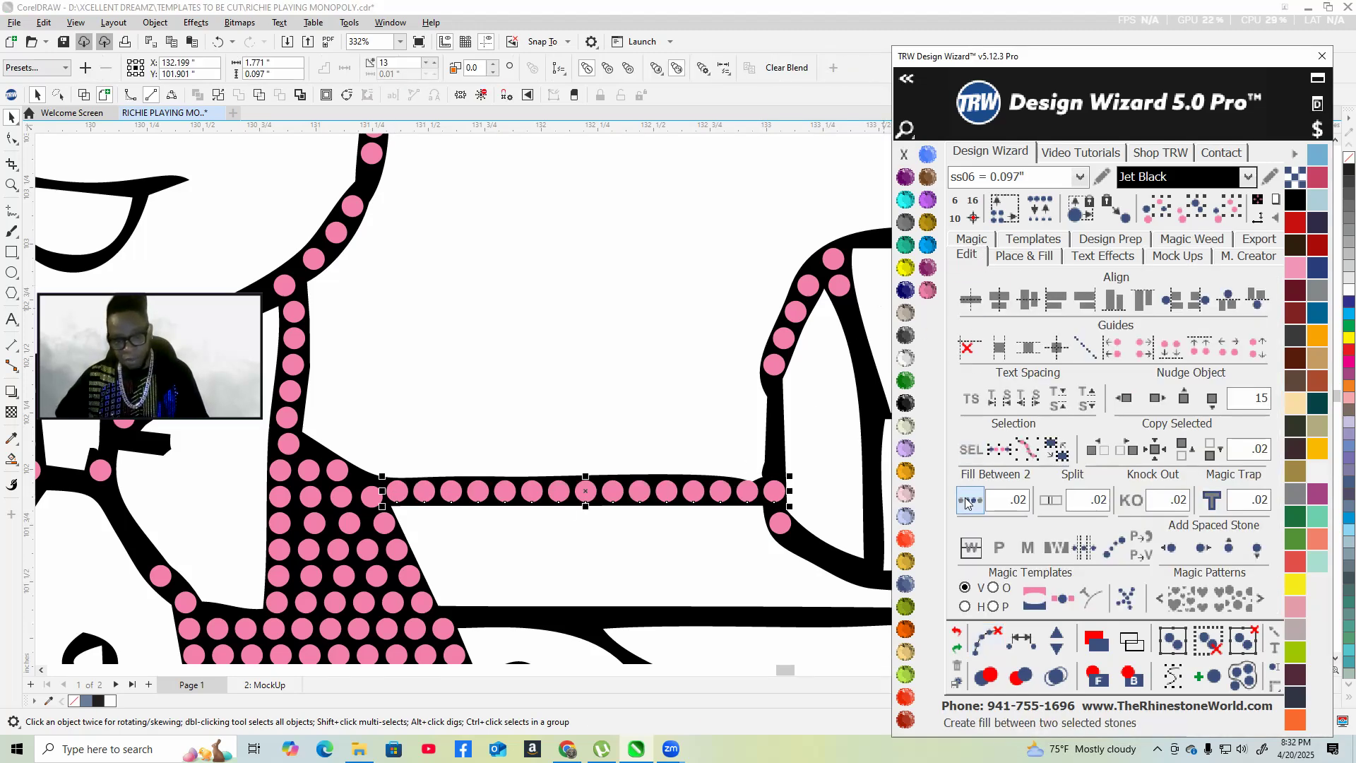
- Clear the spacing path from the filled horizontal line, deselect the stones and save the drawing
click(990, 641)
scroll(562, 405, down, 4)
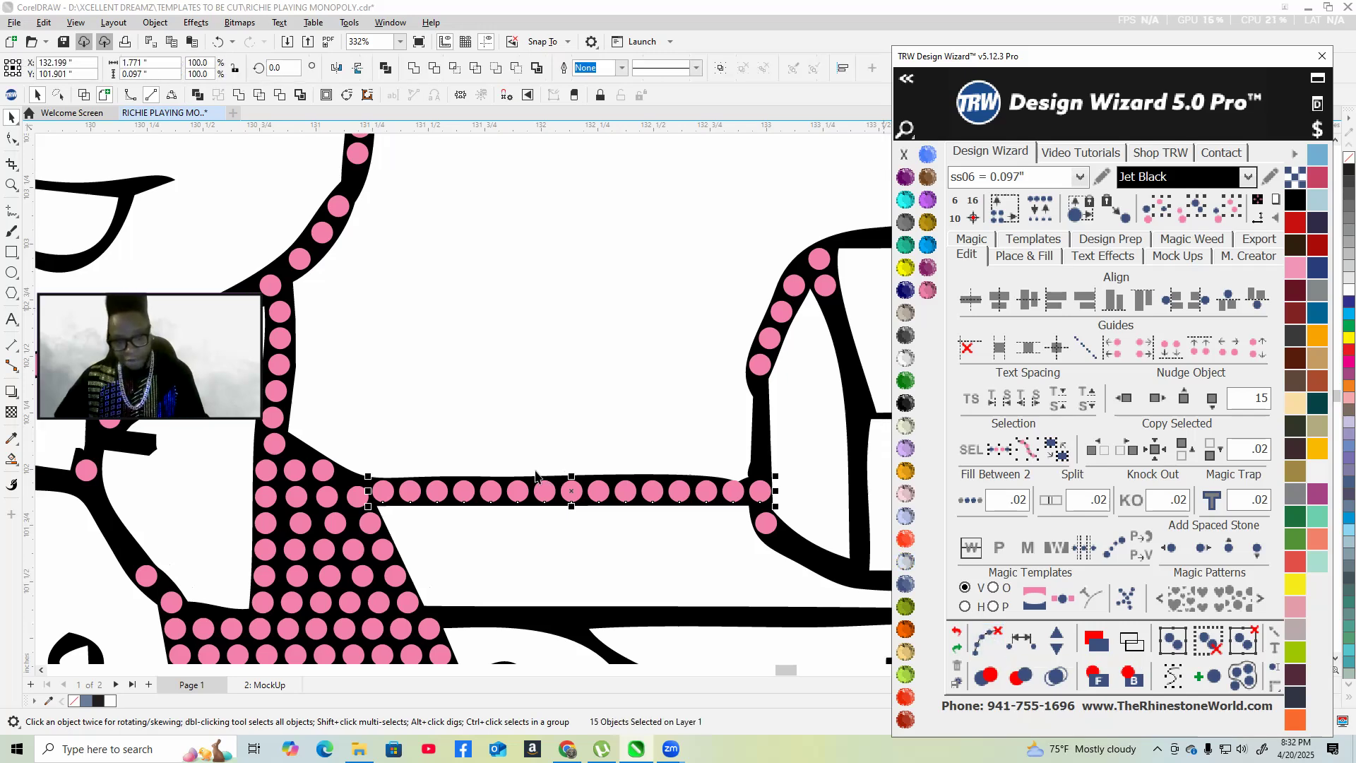
click(550, 423)
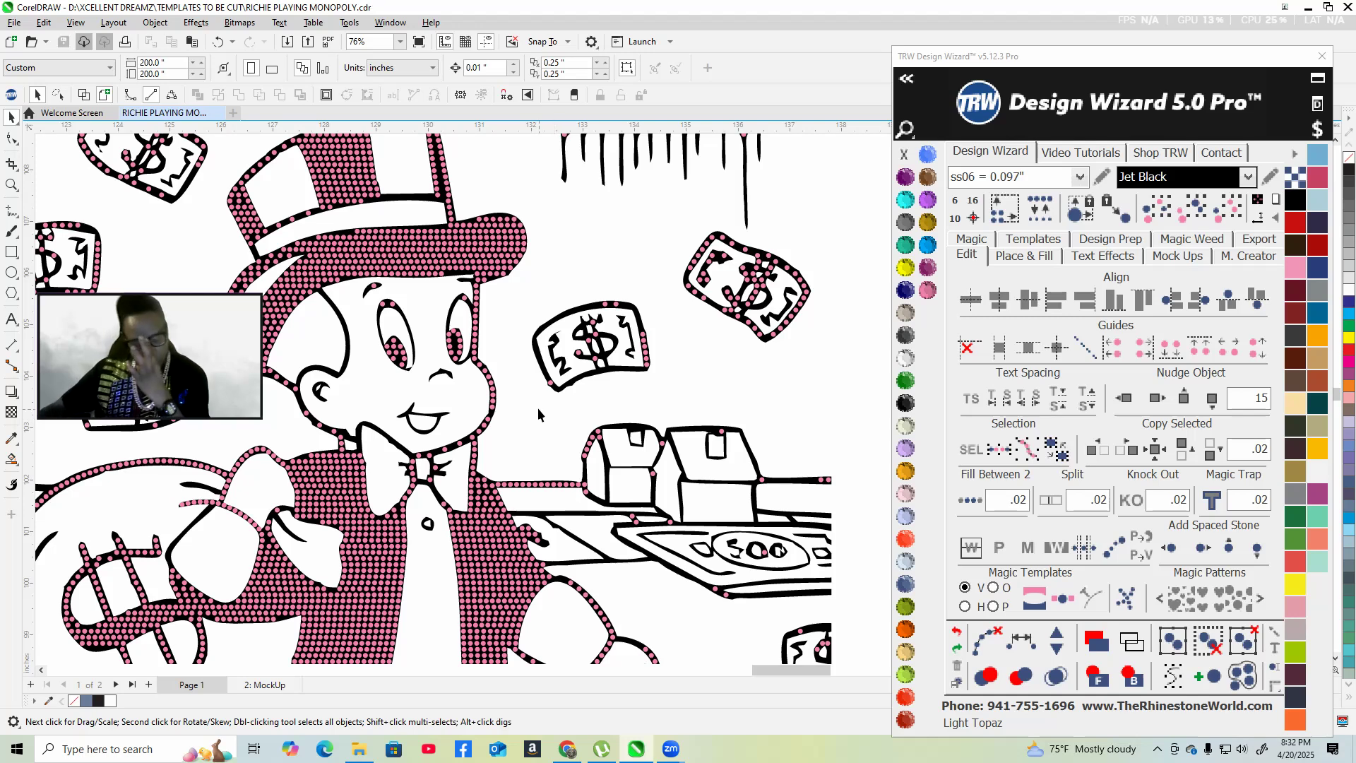
- Copy the stone at the outline junction below the first box partway along the lower horizontal line towards the jacket
scroll(524, 510, up, 3)
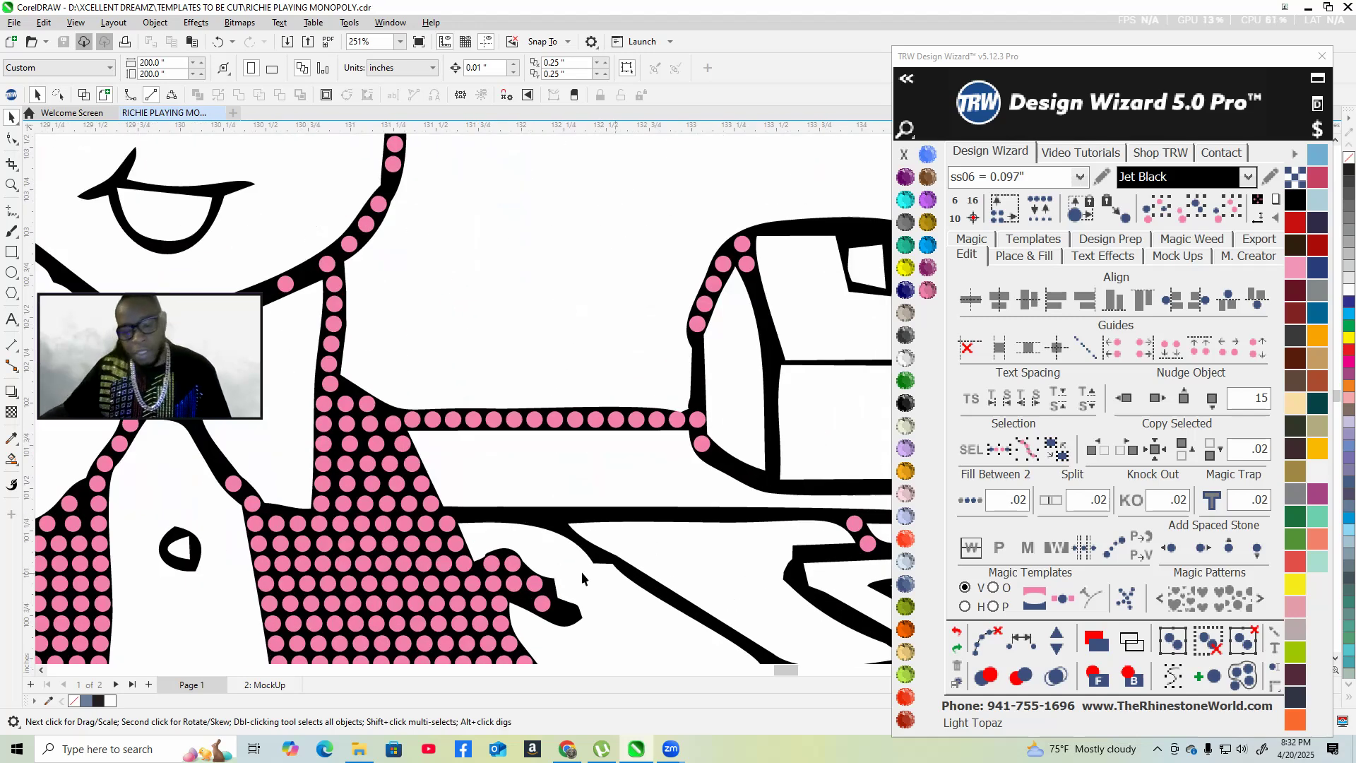
scroll(583, 571, down, 2)
scroll(712, 569, up, 5)
scroll(780, 531, up, 3)
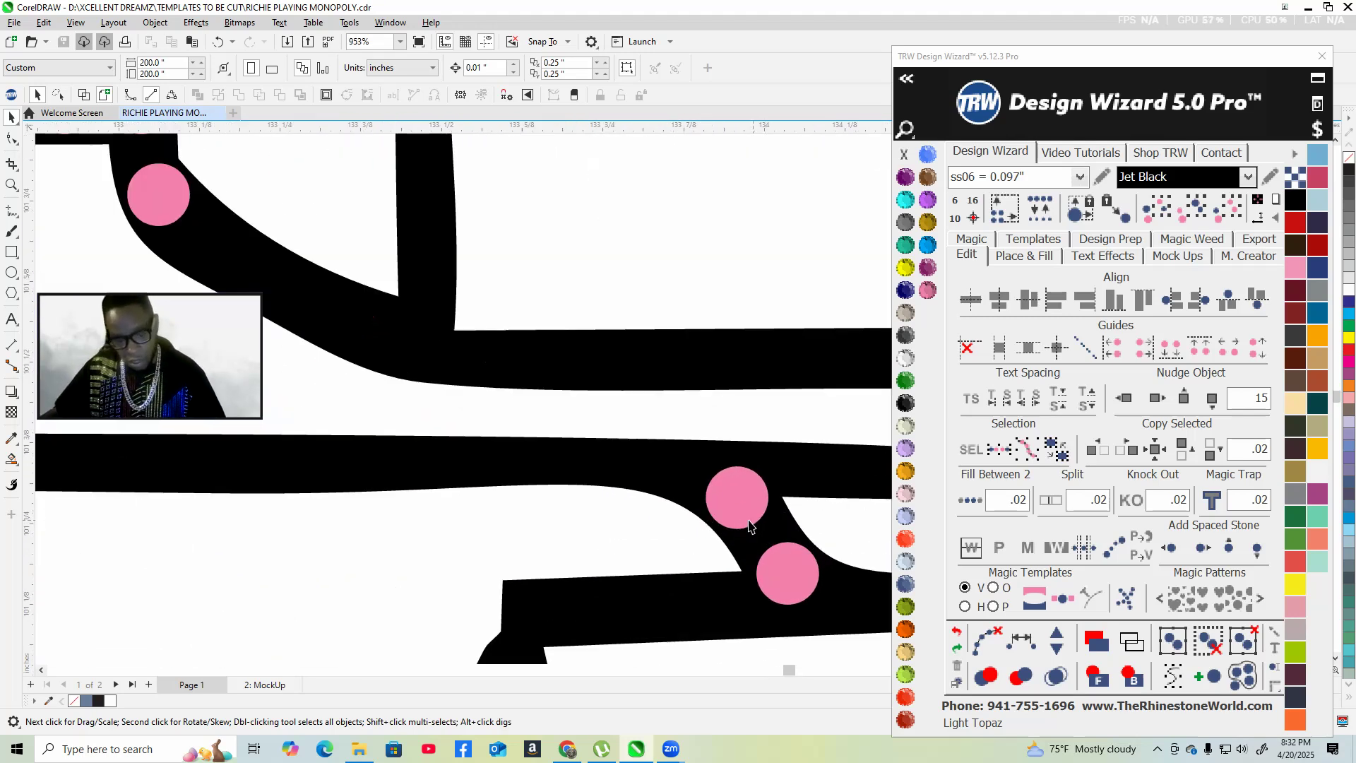
click(735, 493)
scroll(730, 471, down, 4)
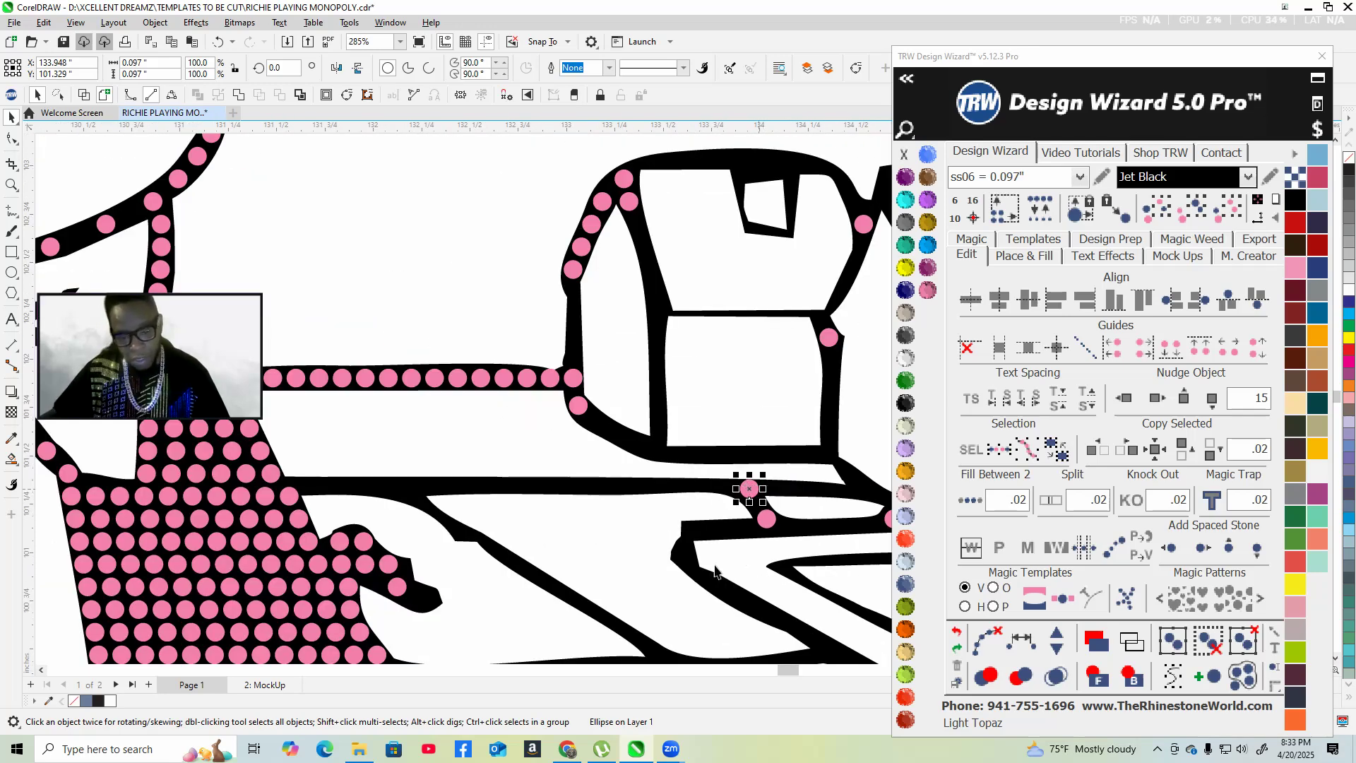
scroll(720, 487, up, 3)
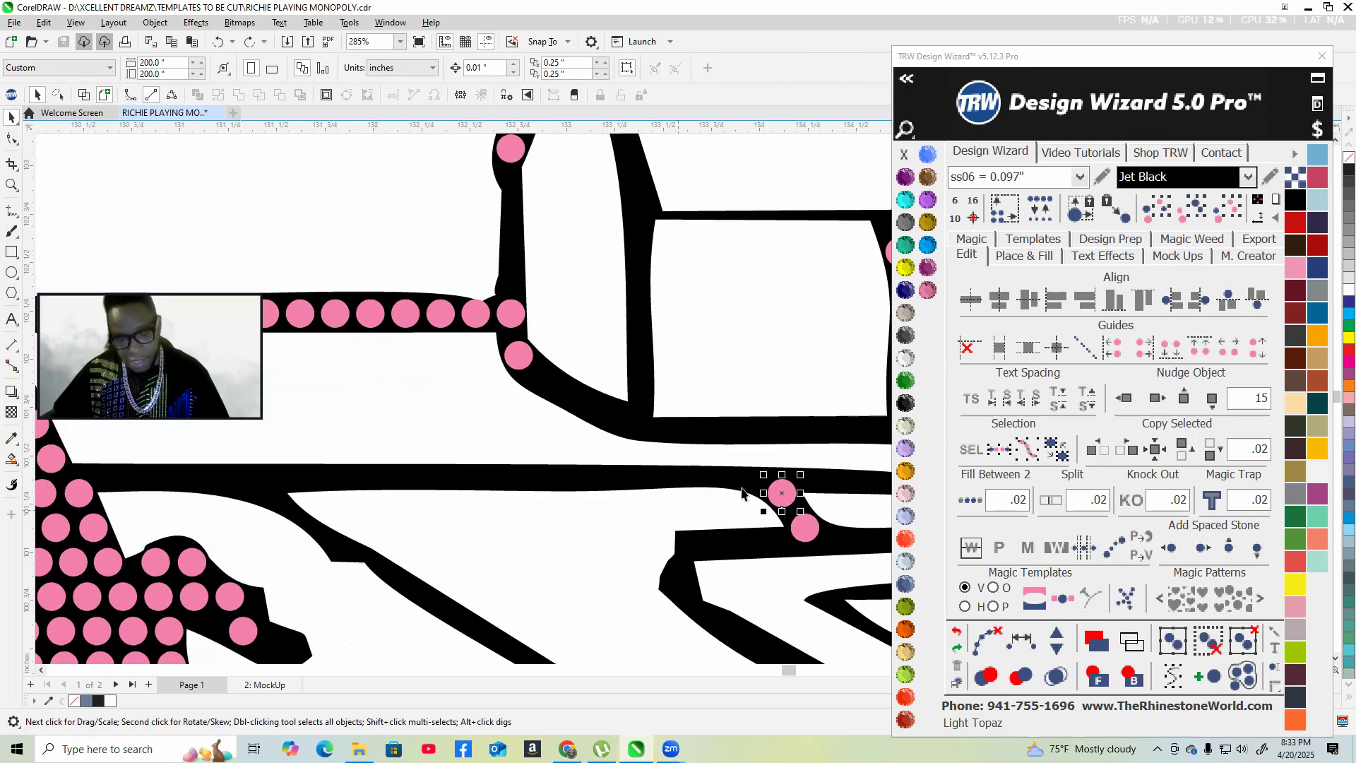
scroll(798, 492, up, 2)
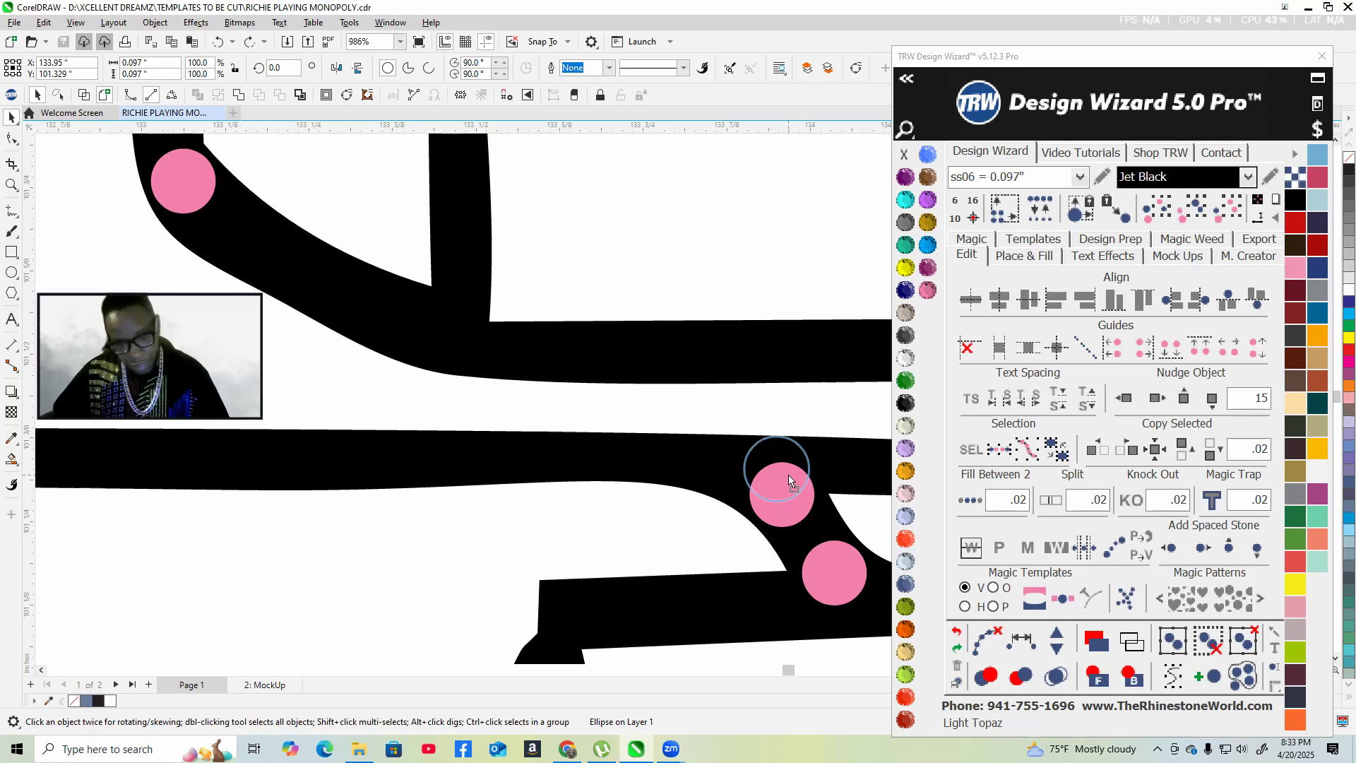
drag(789, 475, 311, 461)
scroll(794, 479, down, 2)
scroll(592, 537, down, 2)
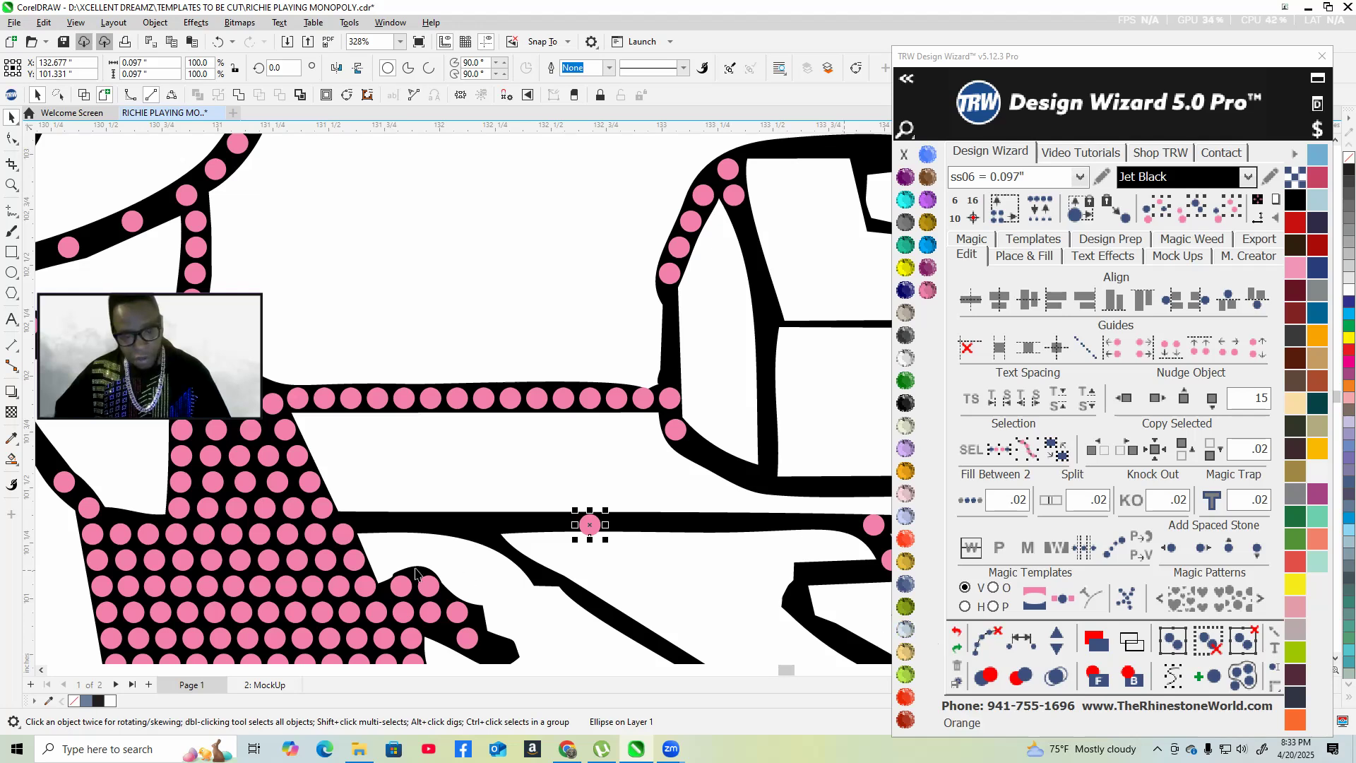
- Centre the copied stone within the thickness of the lower horizontal line
scroll(592, 540, up, 6)
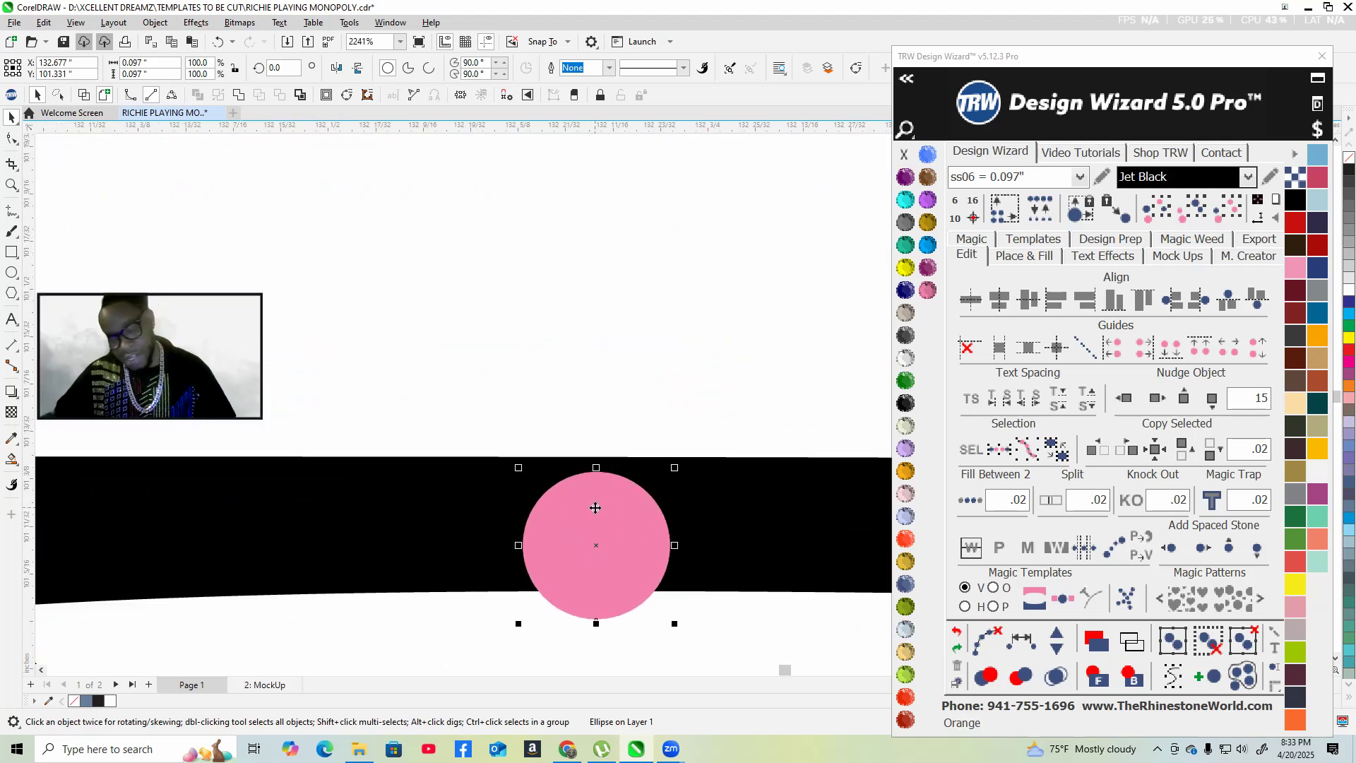
scroll(604, 522, up, 1)
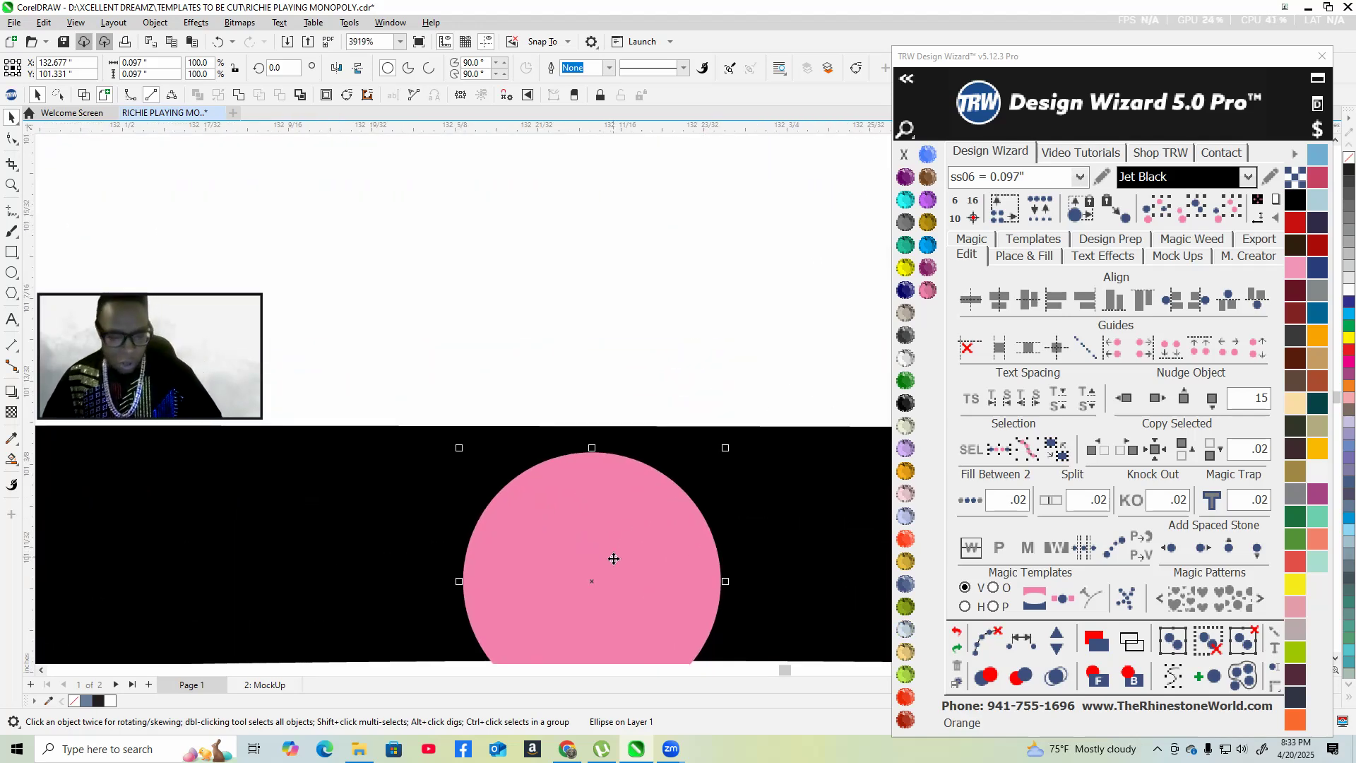
drag(612, 554, 647, 550)
scroll(640, 551, down, 4)
scroll(636, 537, up, 3)
scroll(639, 594, down, 3)
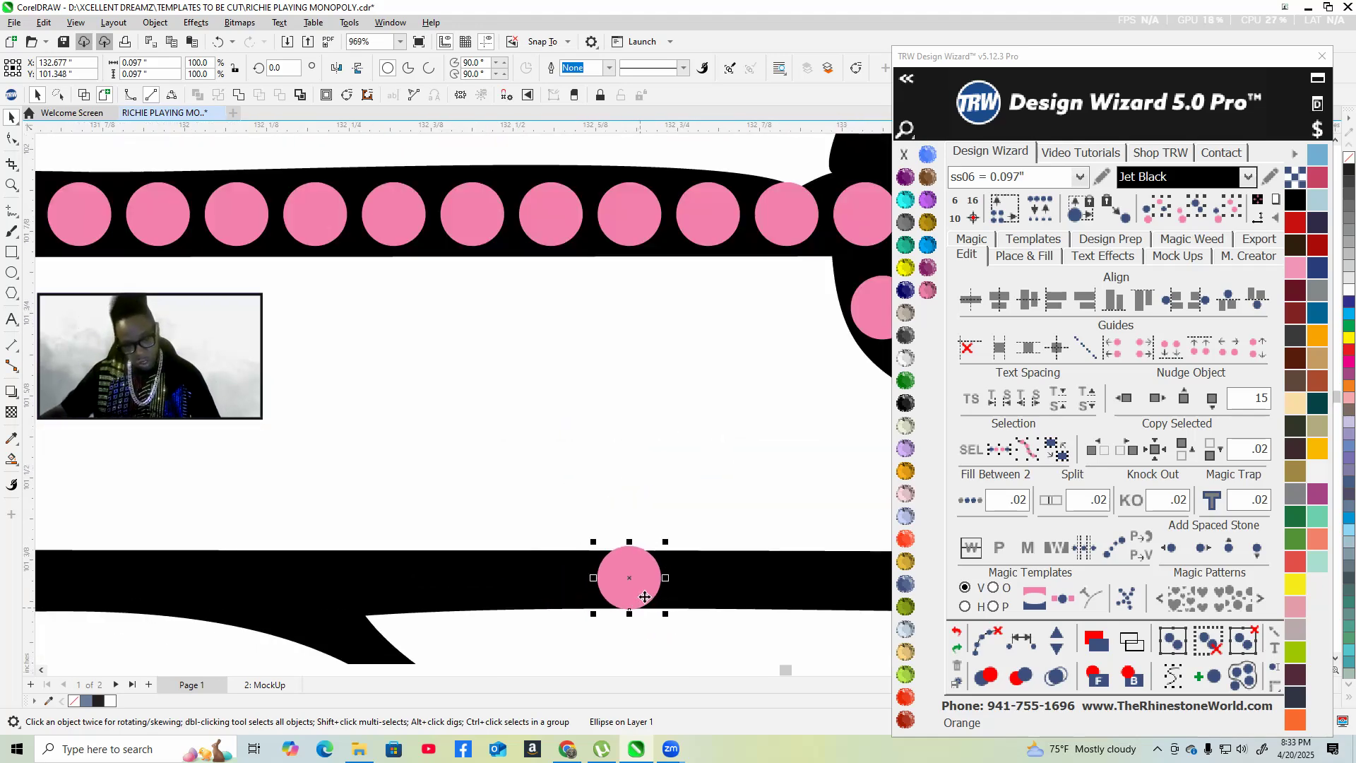
scroll(645, 597, down, 2)
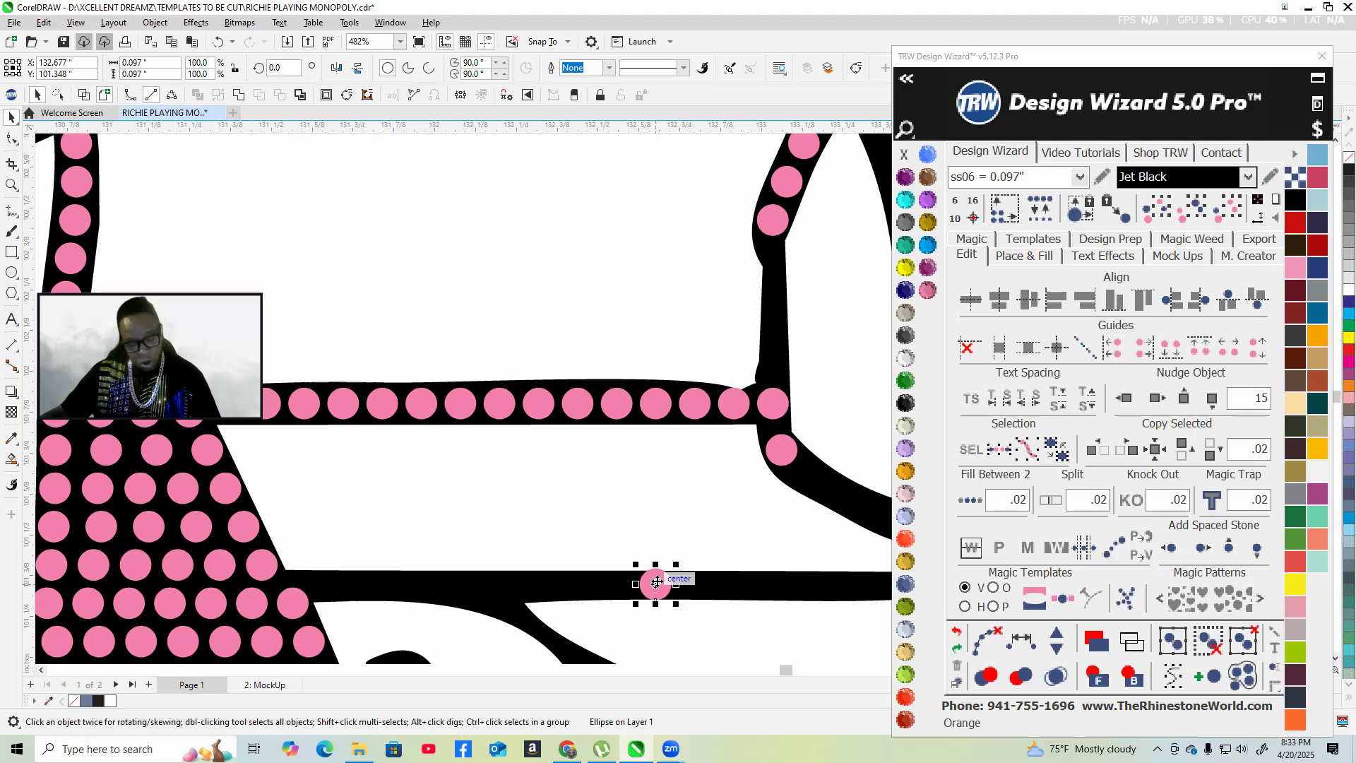
- Copy the centred stone straight along the lower horizontal line to its jacket end
drag(656, 582, 328, 574)
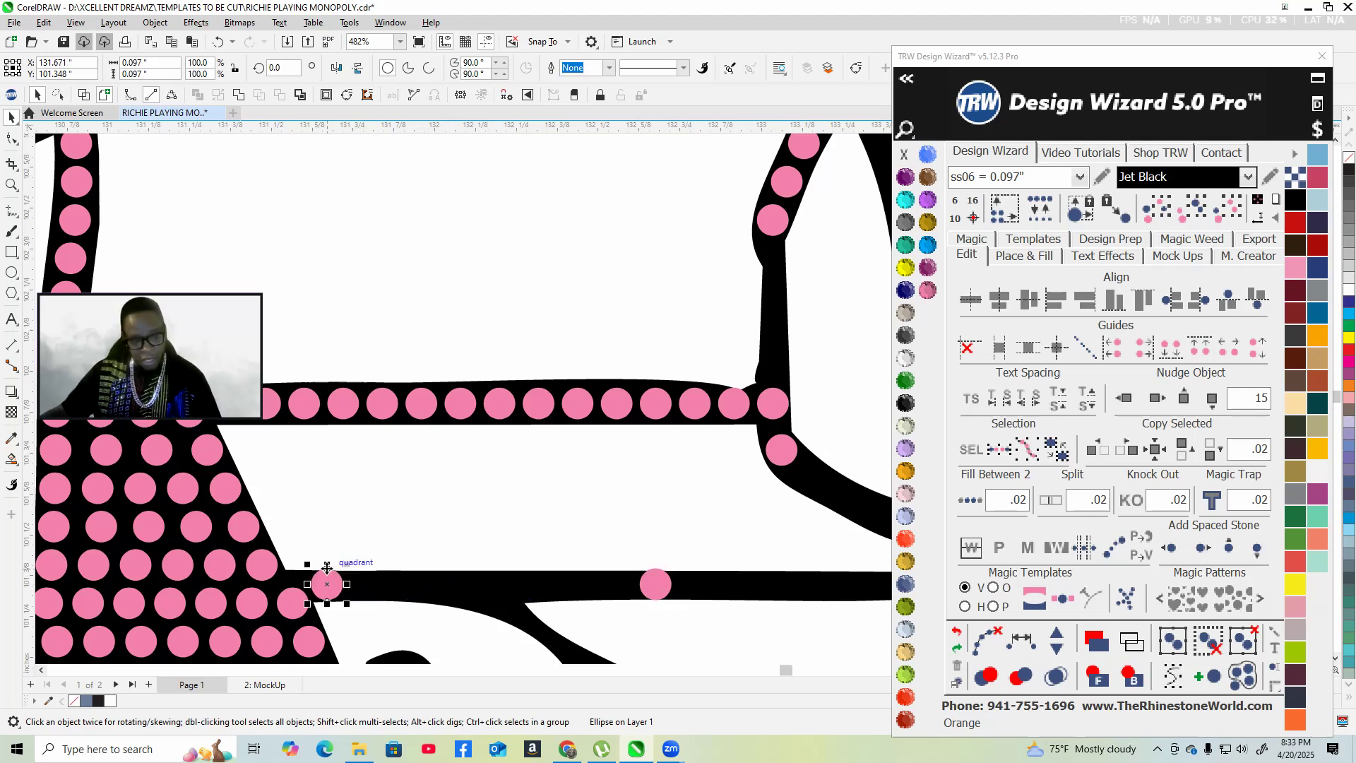
scroll(328, 576, down, 4)
scroll(544, 625, down, 2)
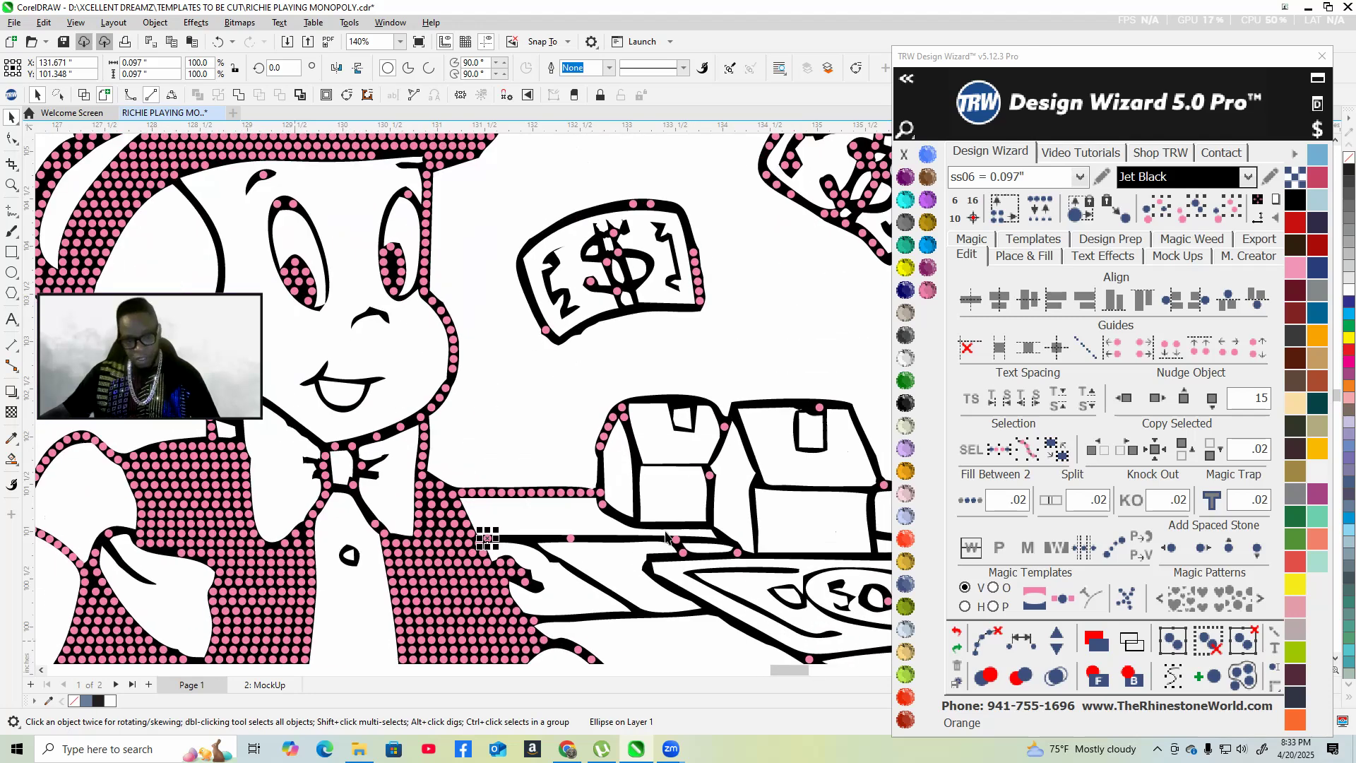
scroll(671, 560, up, 3)
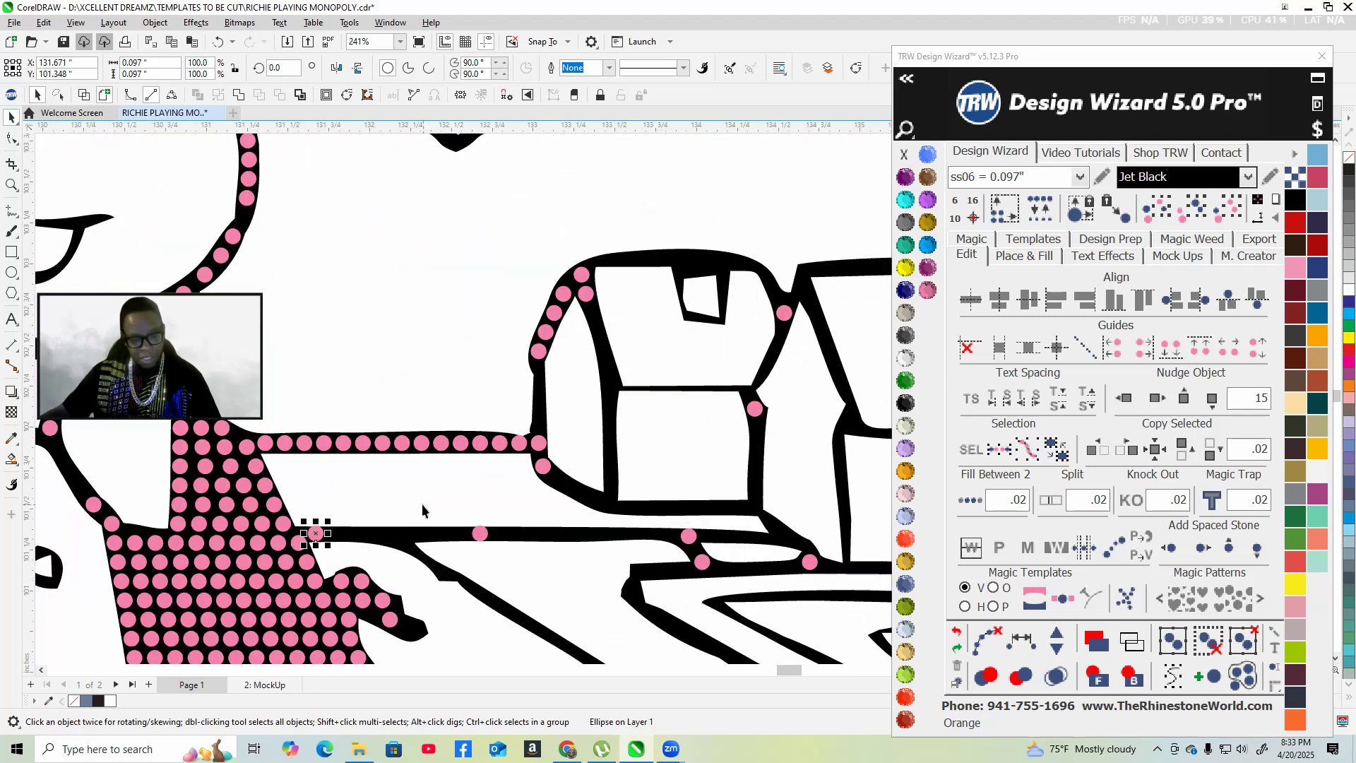
scroll(340, 516, up, 1)
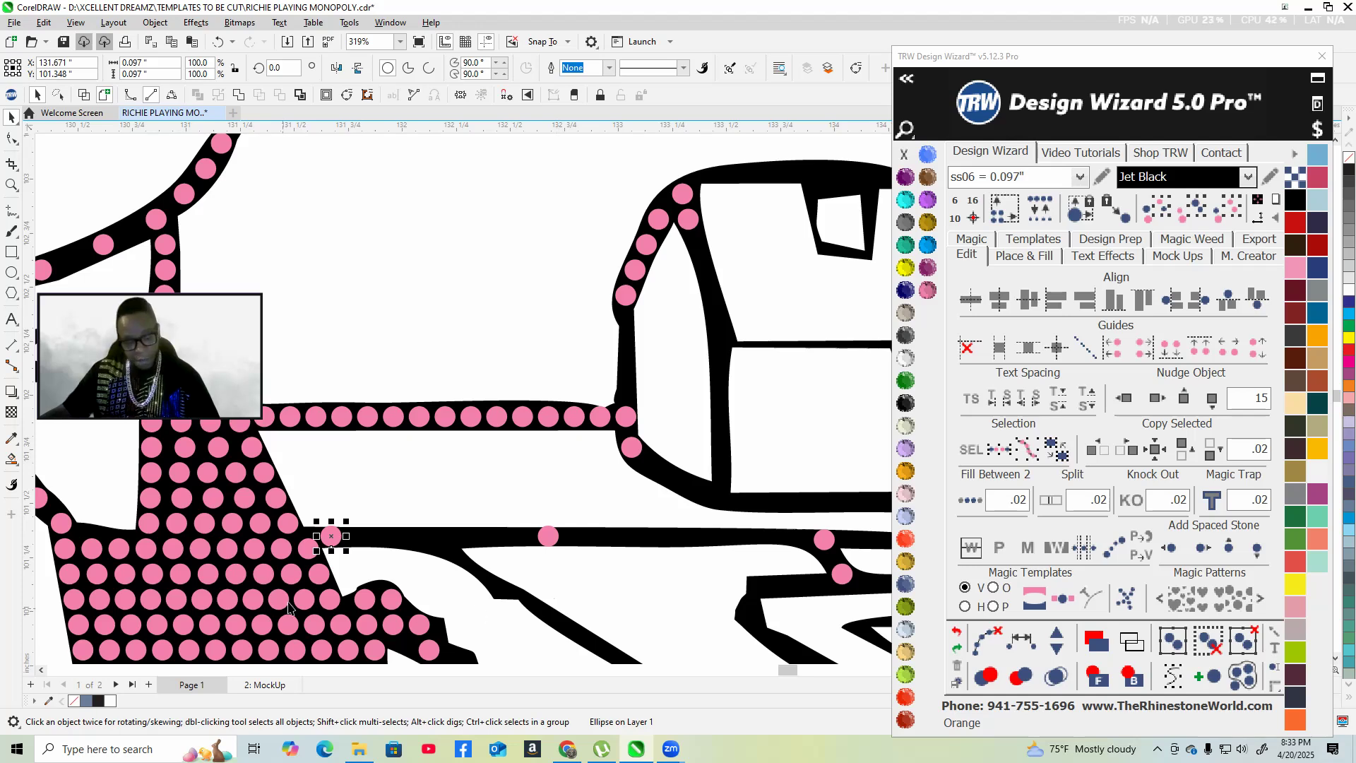
- Select the three guide stones on the lower horizontal line and respace them equally
shift+click(548, 536)
shift+click(825, 541)
scroll(326, 538, down, 2)
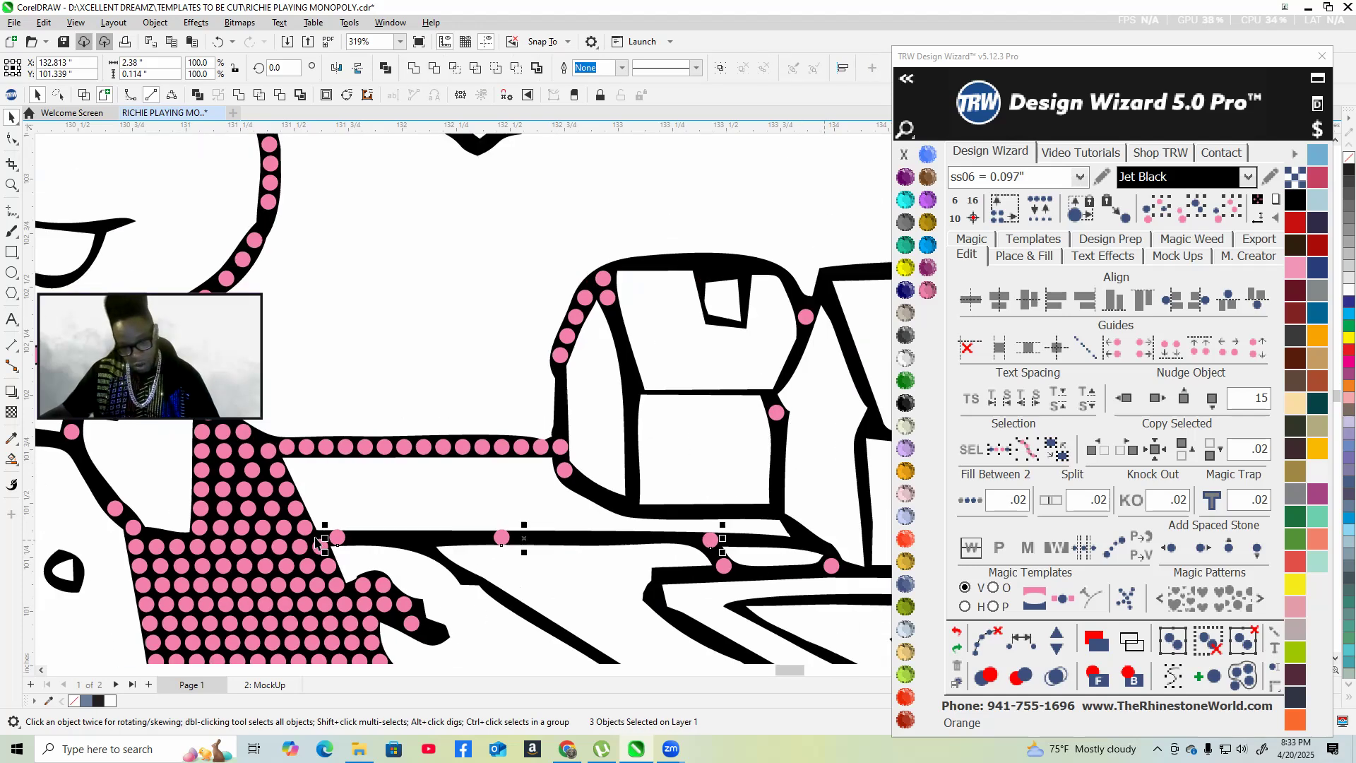
click(1028, 646)
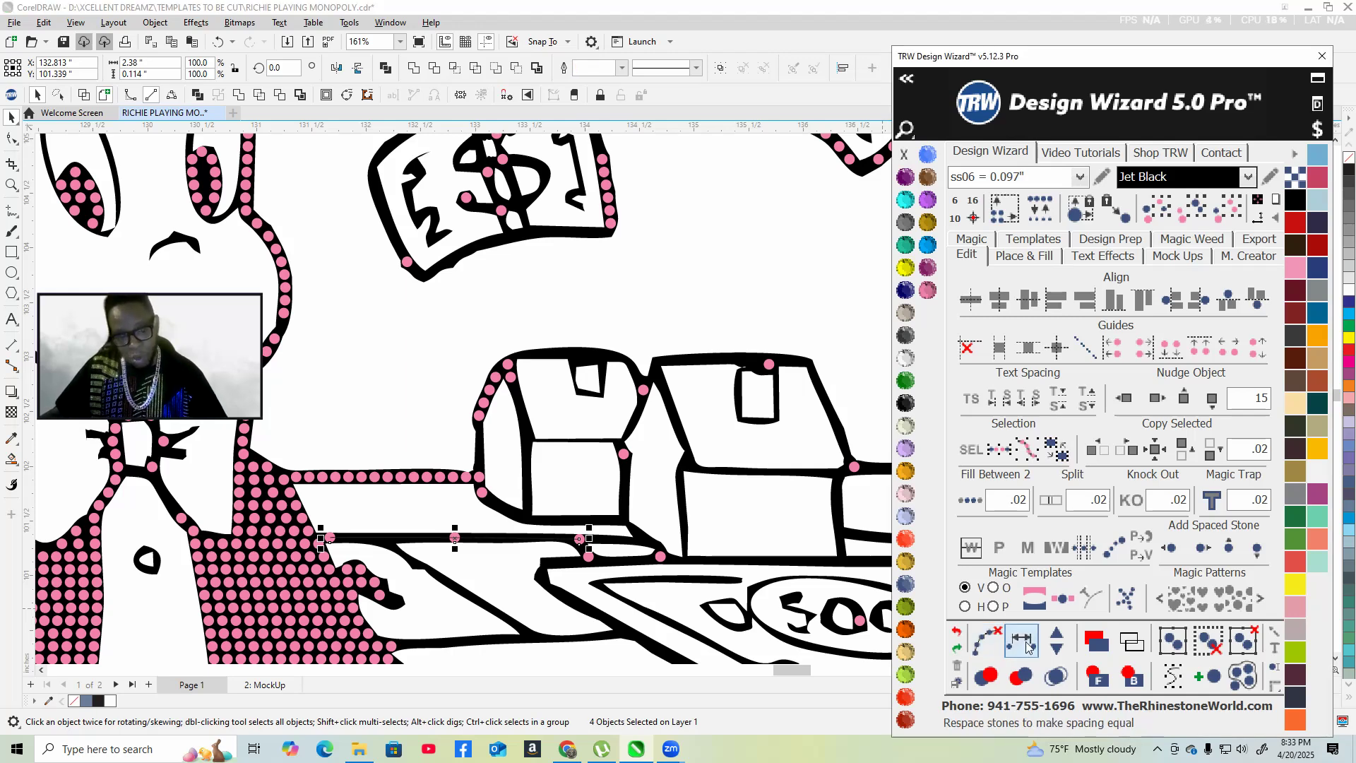
- Add stones one at a time to the lower horizontal line until the row holds 20 equally spaced stones
click(1058, 635)
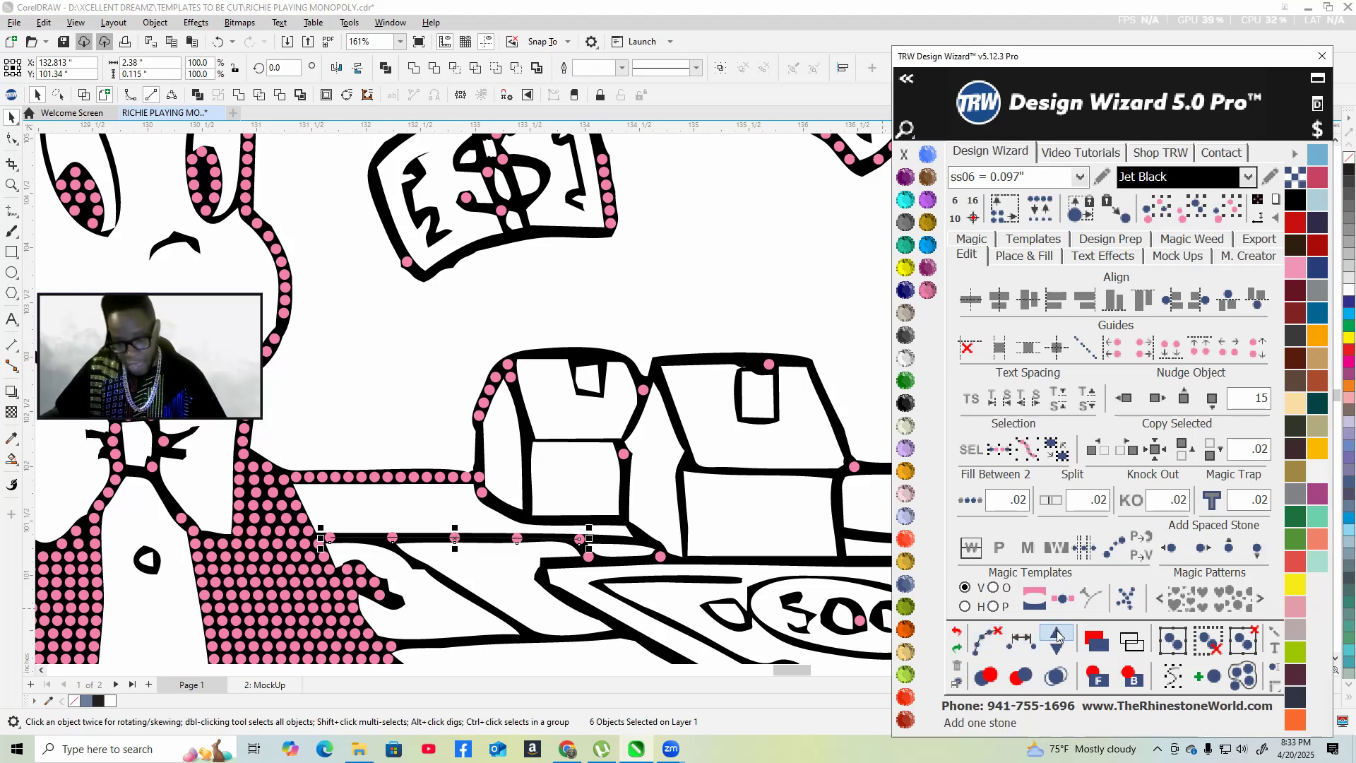
click(1058, 636)
click(1058, 636)
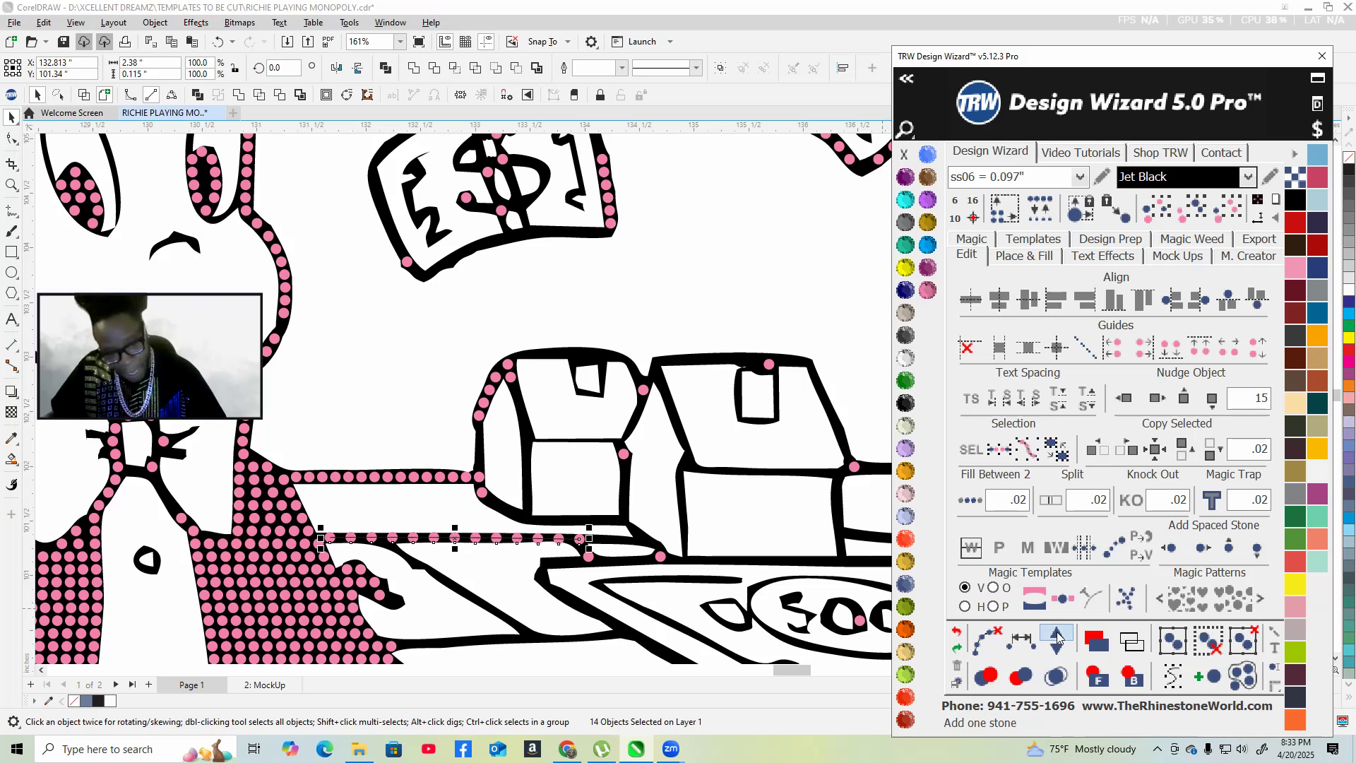
click(1058, 635)
click(1057, 636)
click(1057, 636)
click(1058, 636)
click(1058, 635)
click(1058, 635)
click(1057, 635)
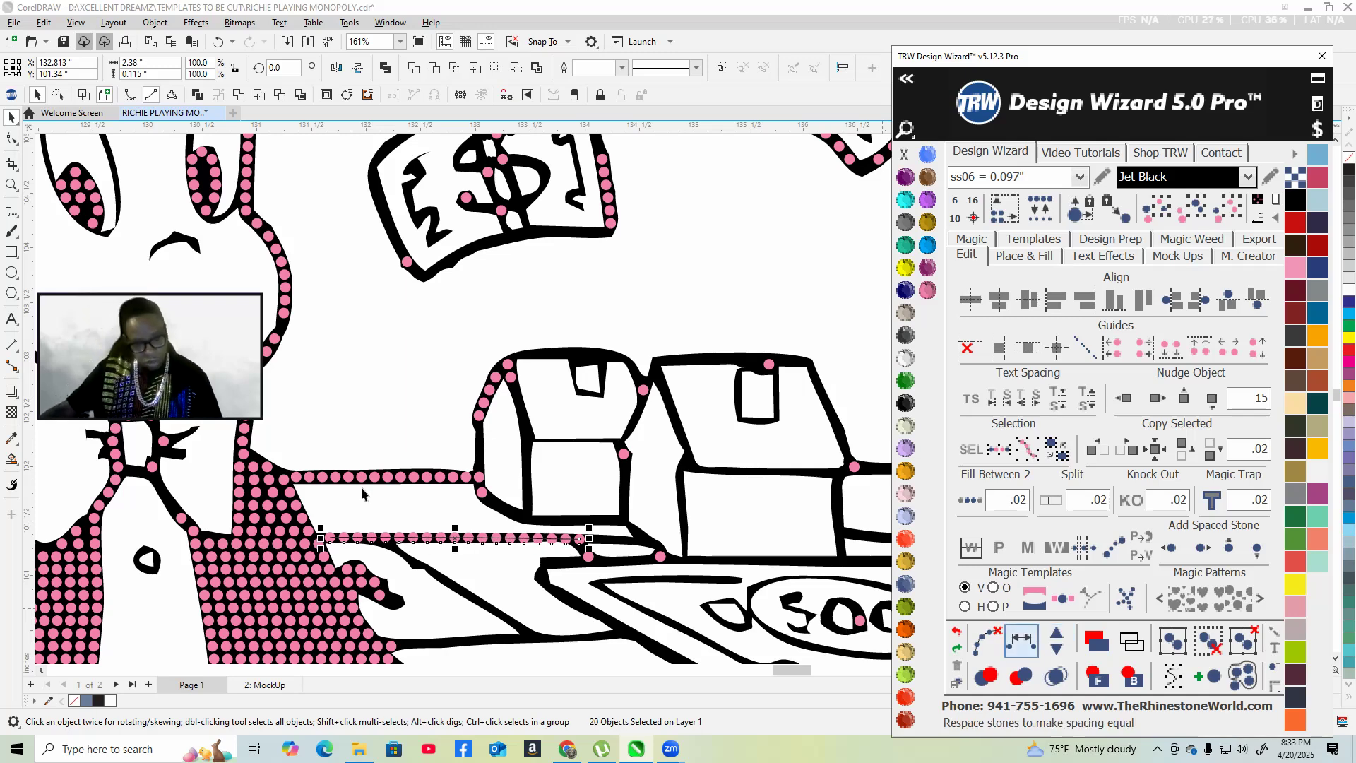
scroll(362, 487, up, 6)
scroll(523, 482, up, 2)
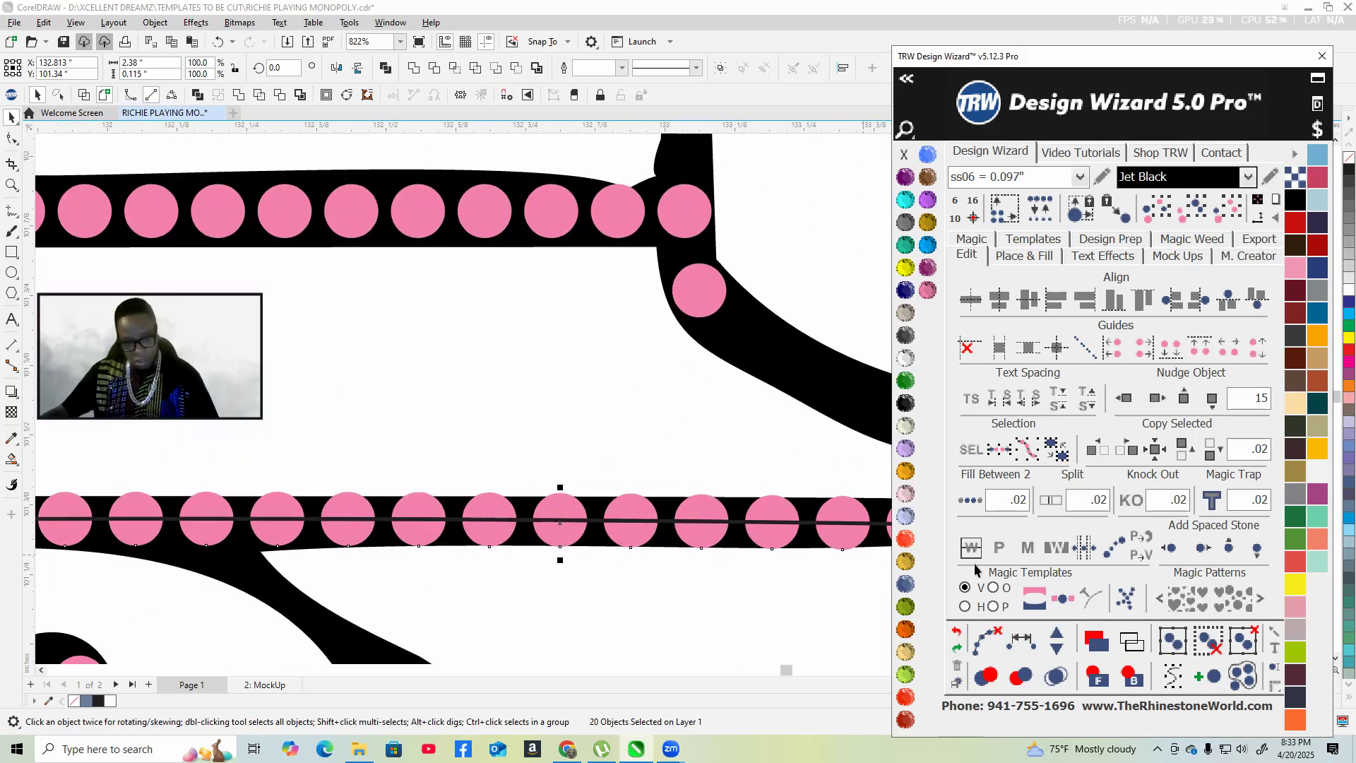
click(1058, 633)
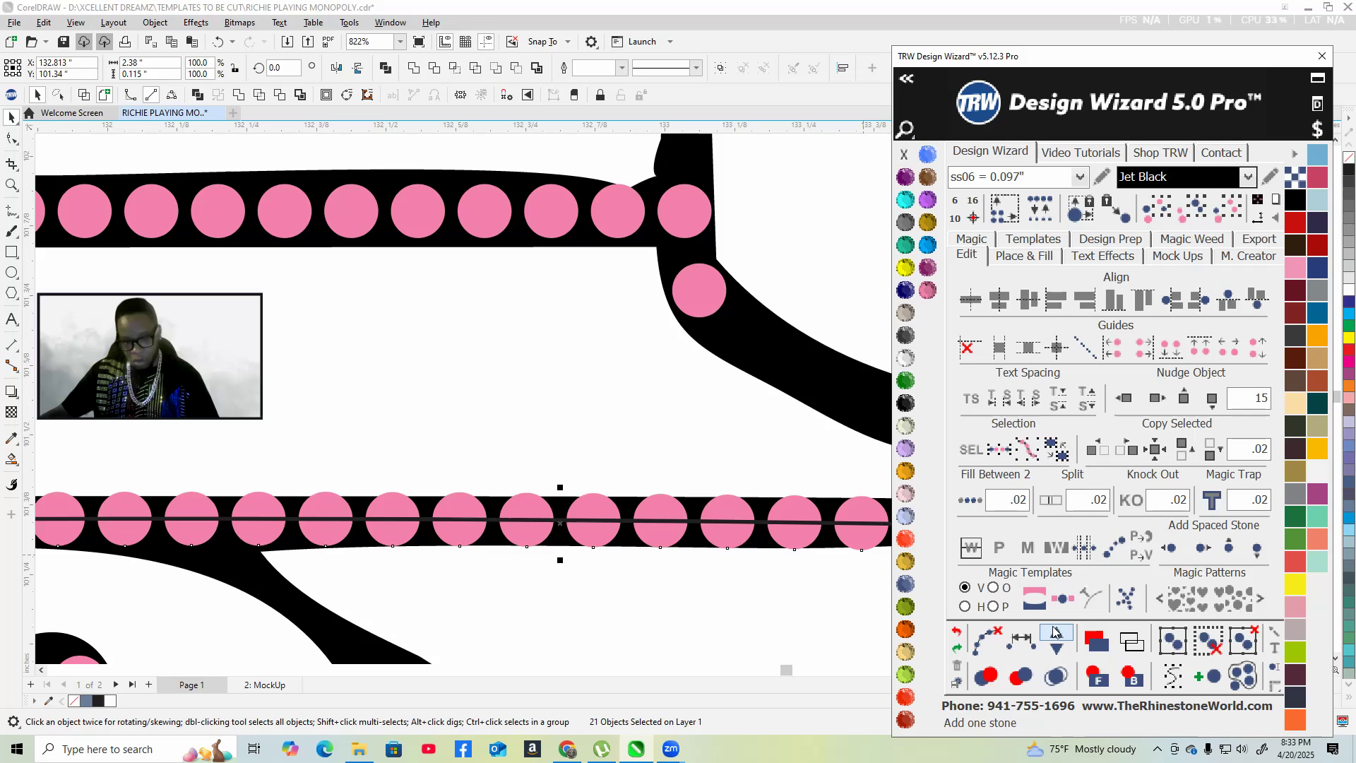
- Clear the spacing path from the lower row, deselect its stones and save the drawing
click(994, 639)
scroll(354, 442, down, 8)
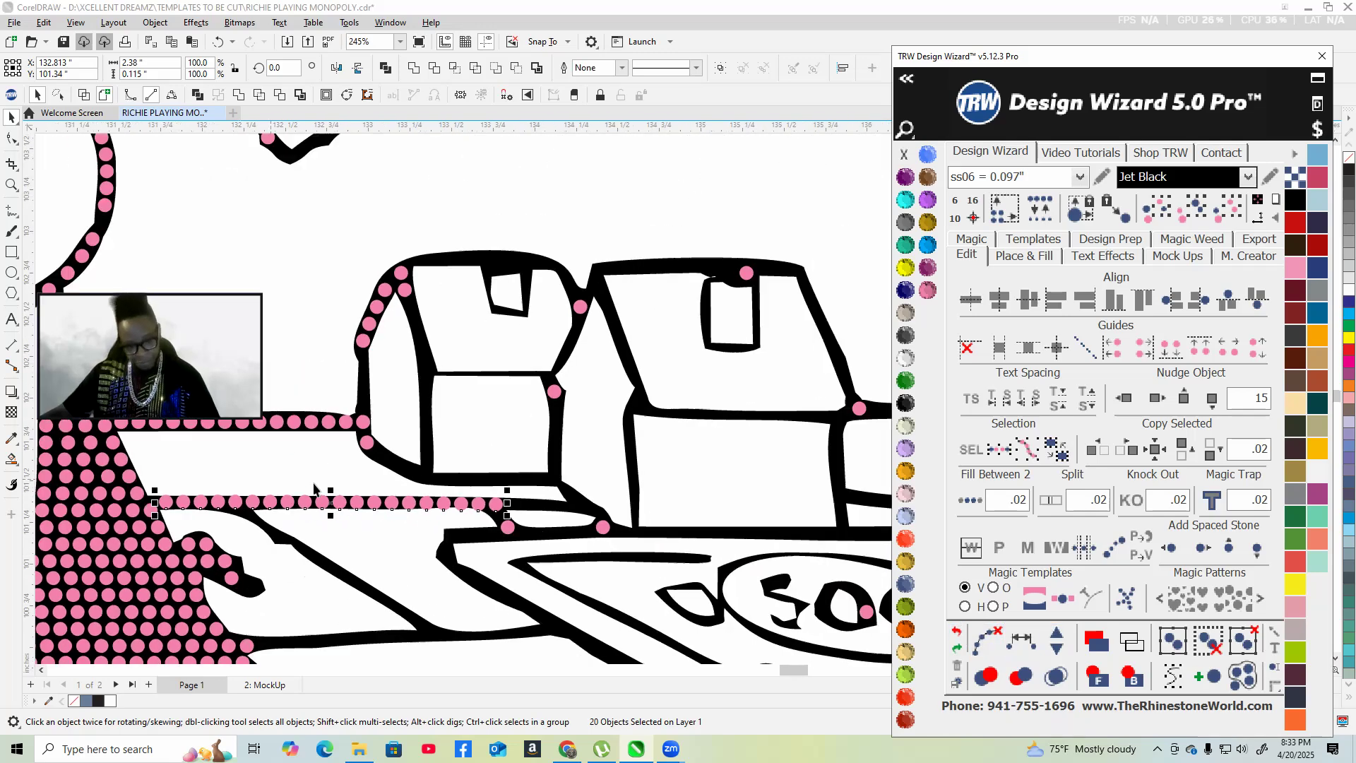
scroll(553, 557, down, 2)
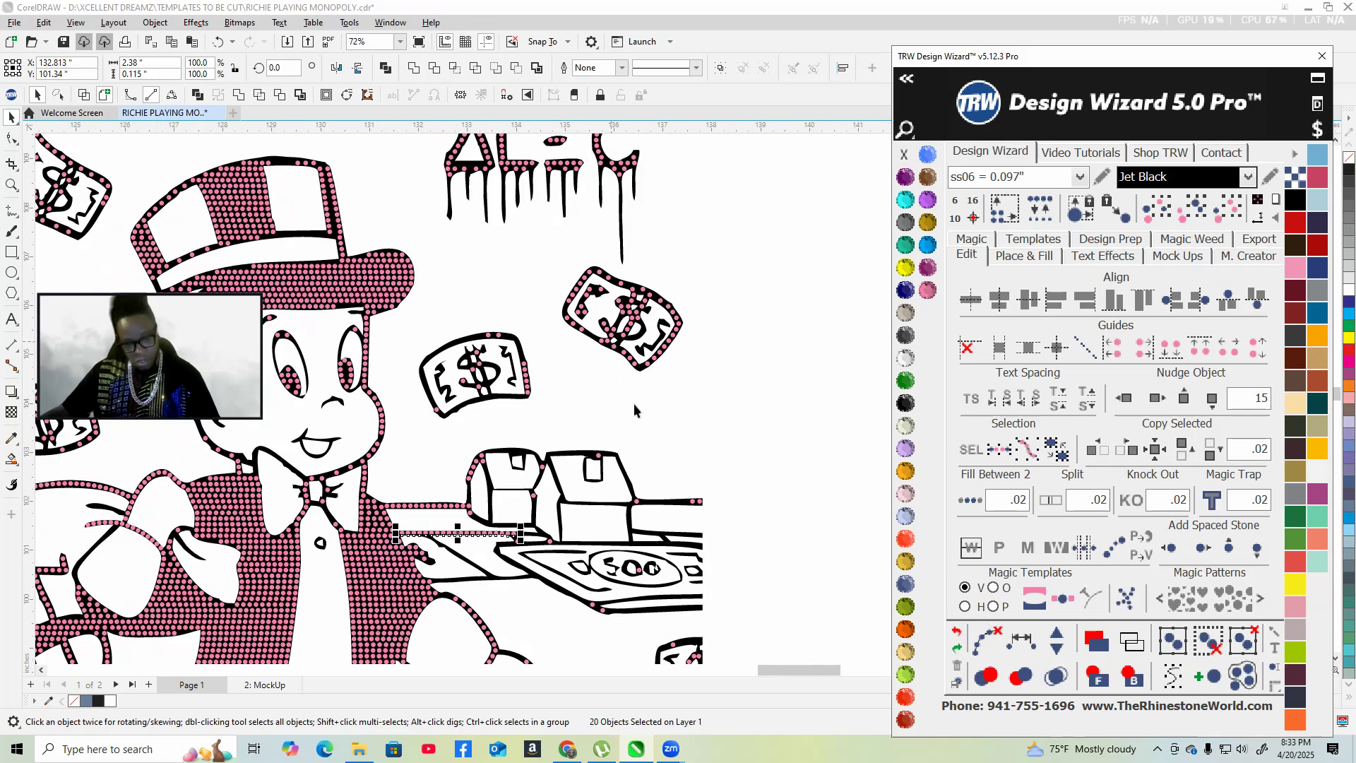
click(681, 430)
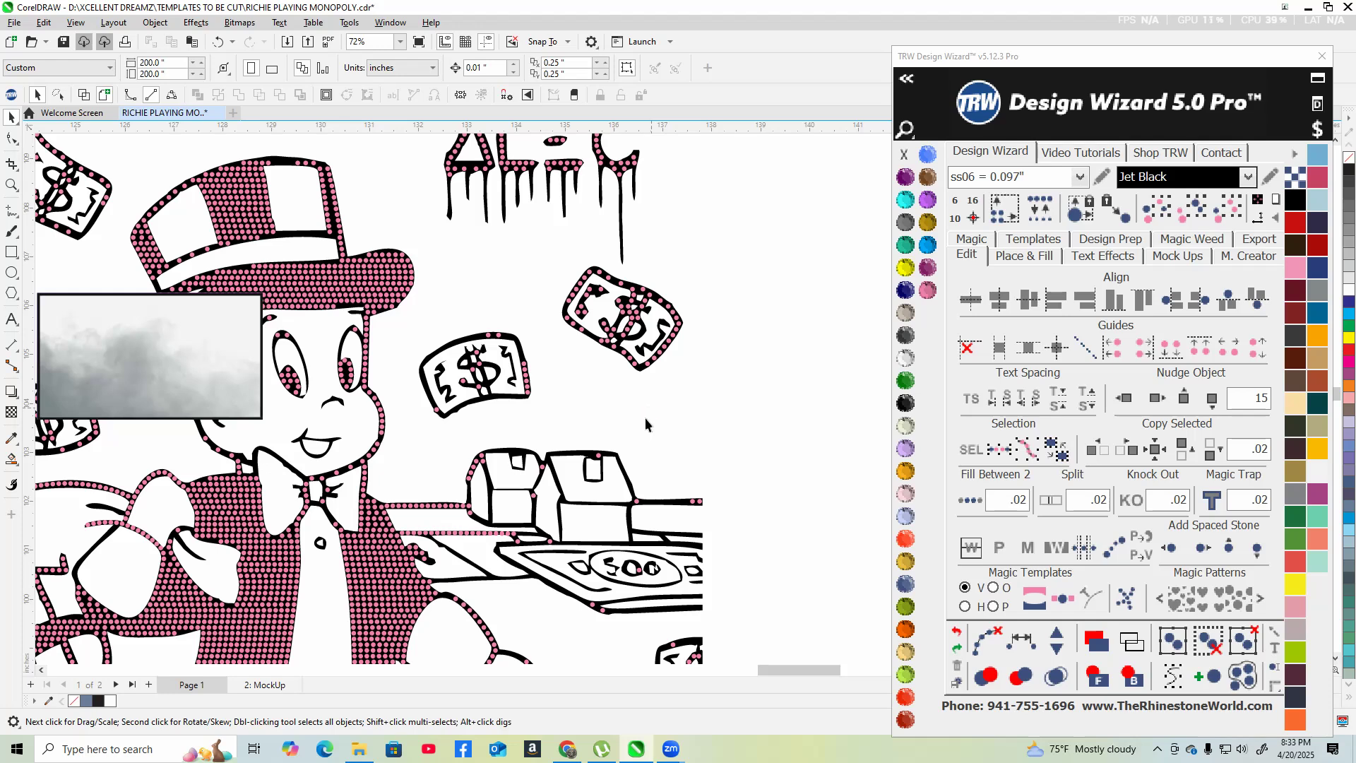
key(ctrl+s)
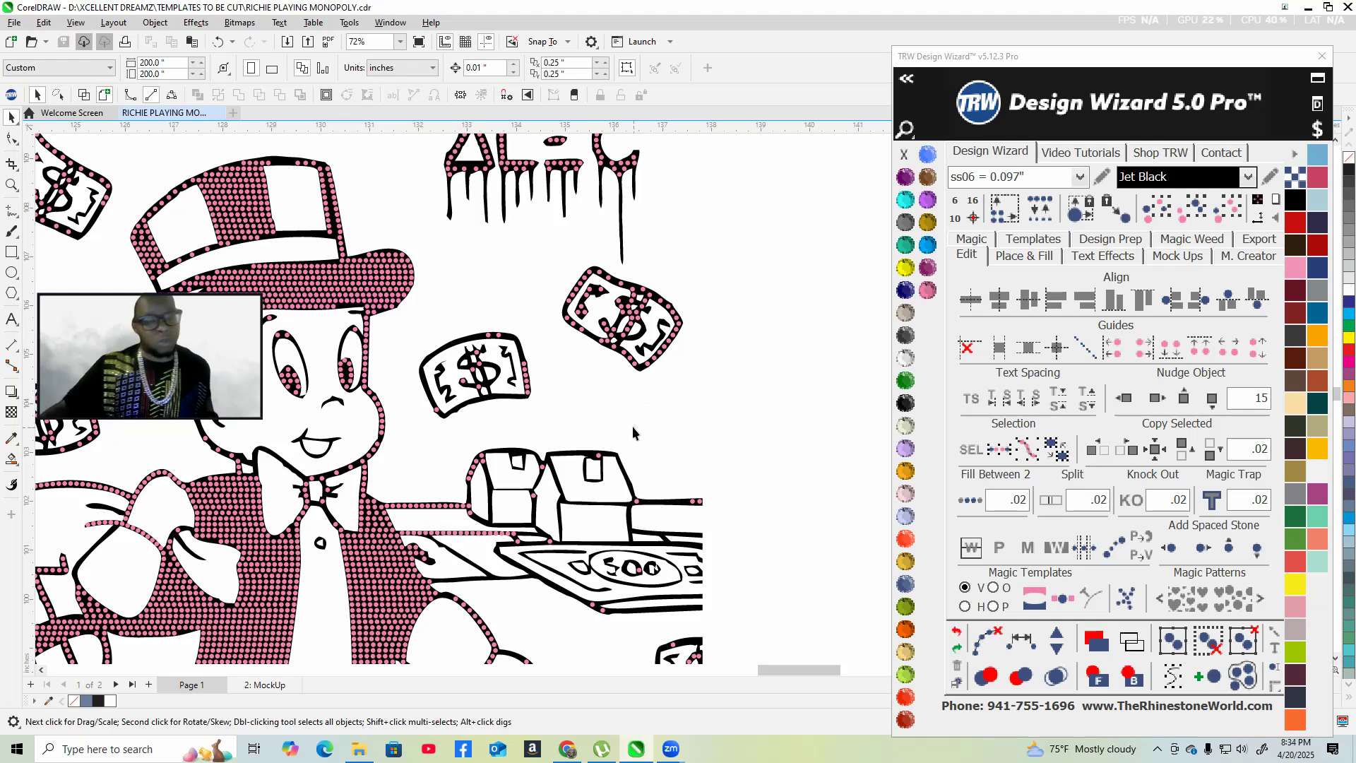
- Place a copied stone at the upper end of the diagonal outline just beneath the lower horizontal row
scroll(710, 486, down, 3)
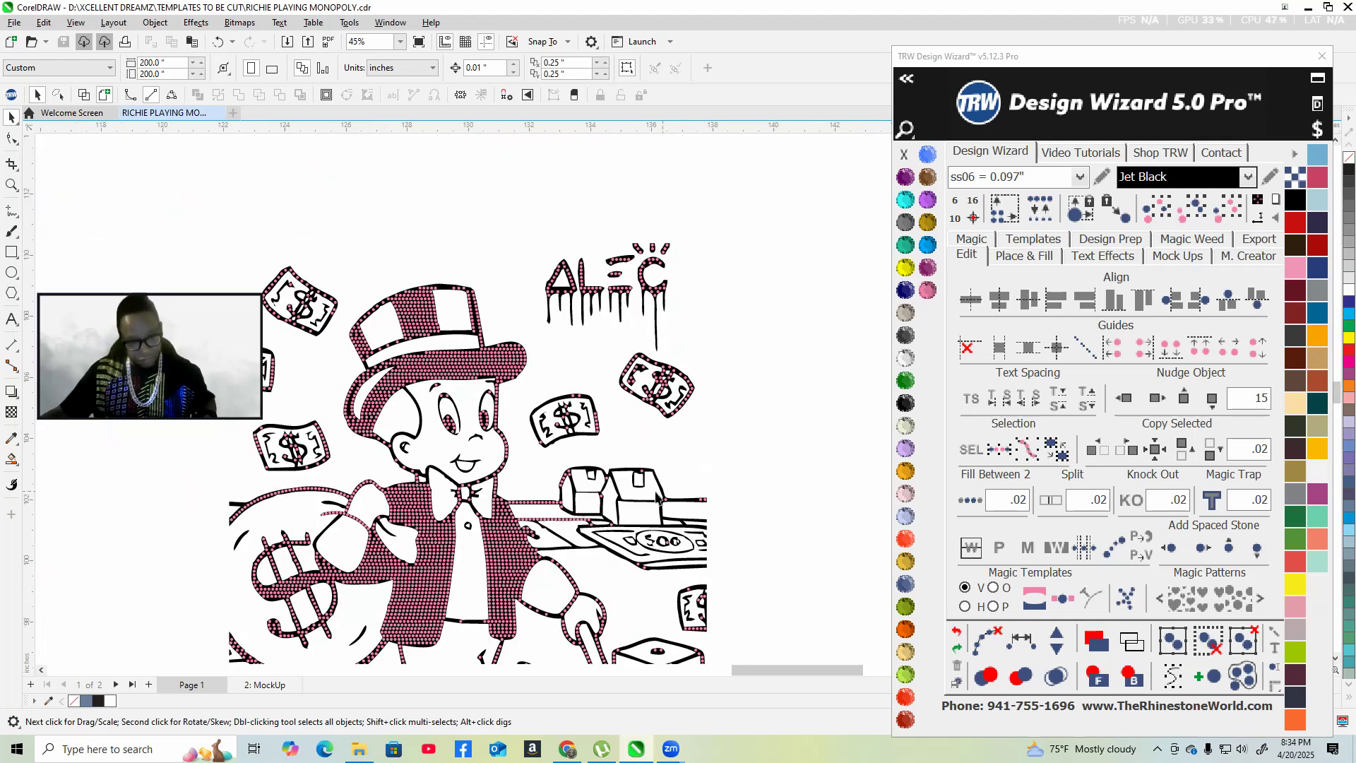
scroll(858, 669, up, 2)
scroll(539, 456, up, 4)
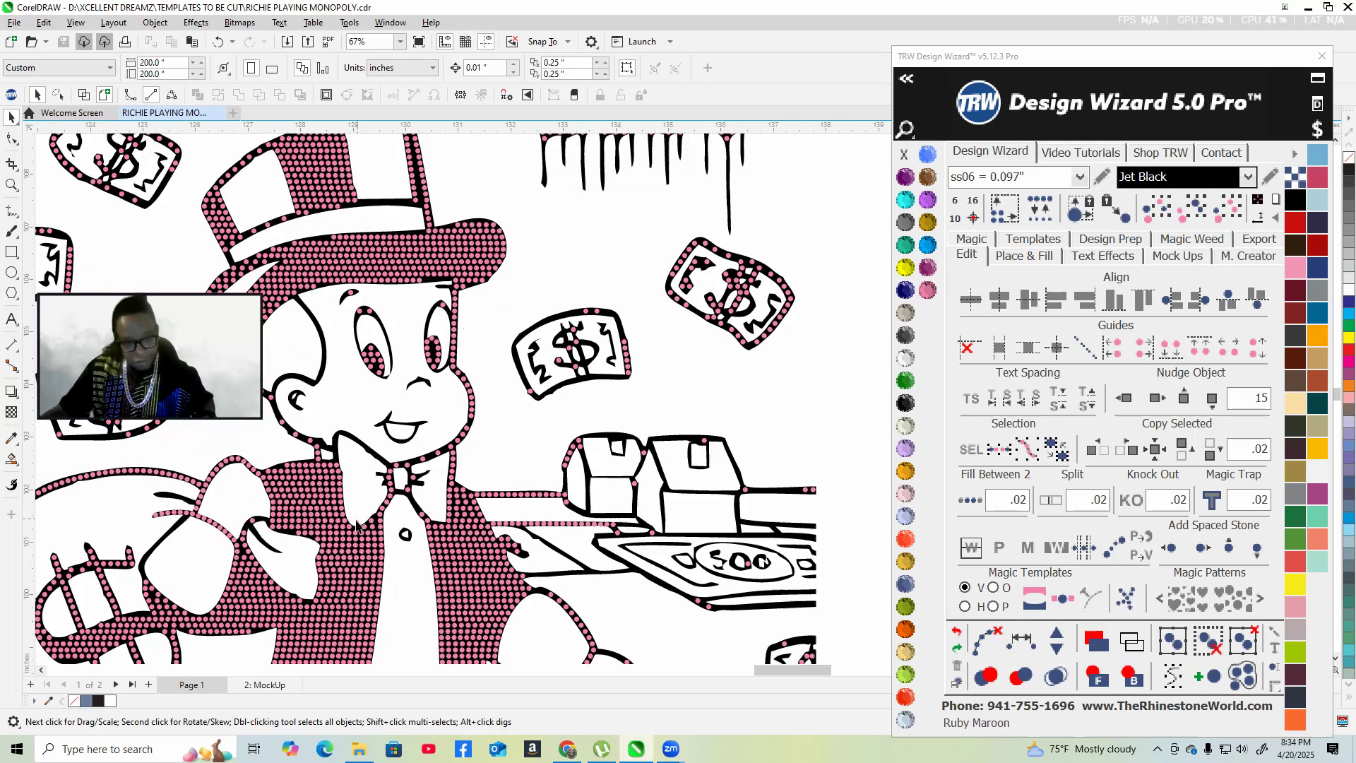
scroll(441, 467, up, 1)
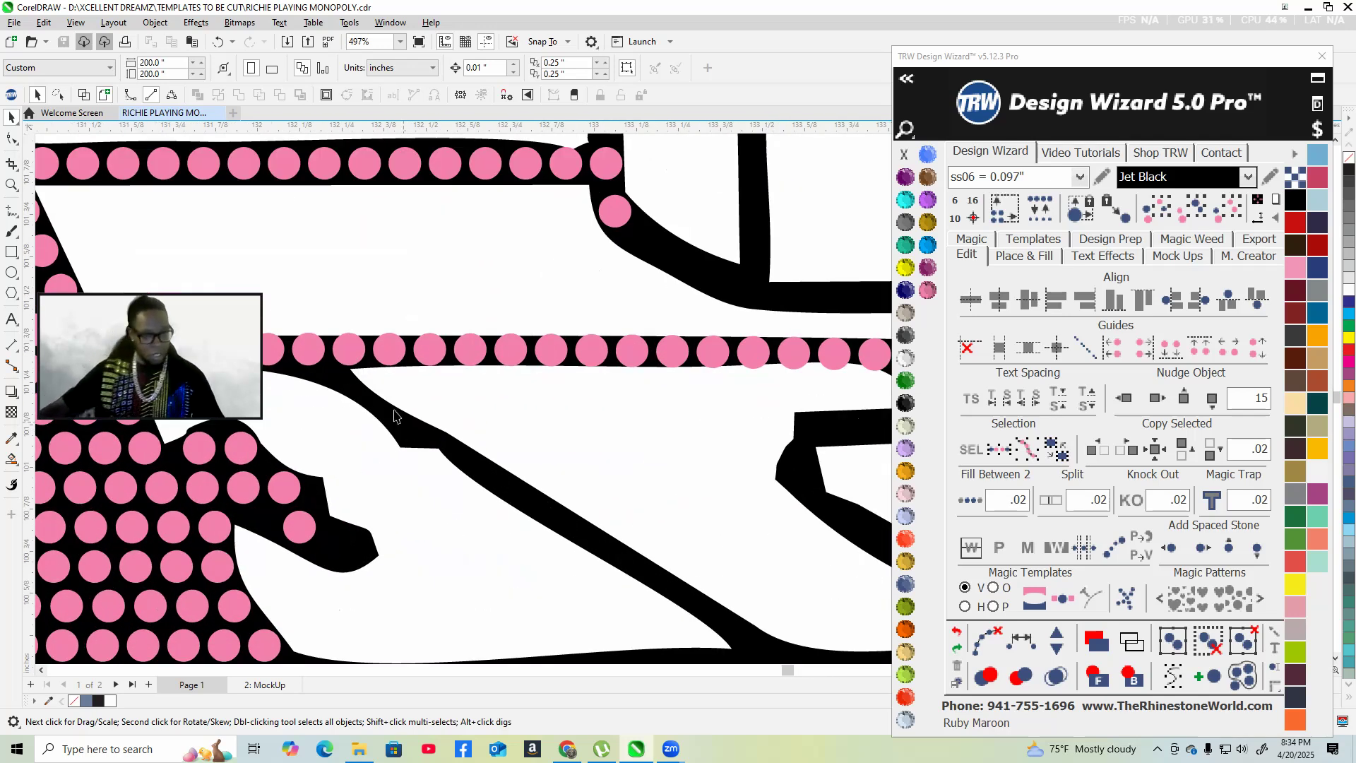
click(323, 382)
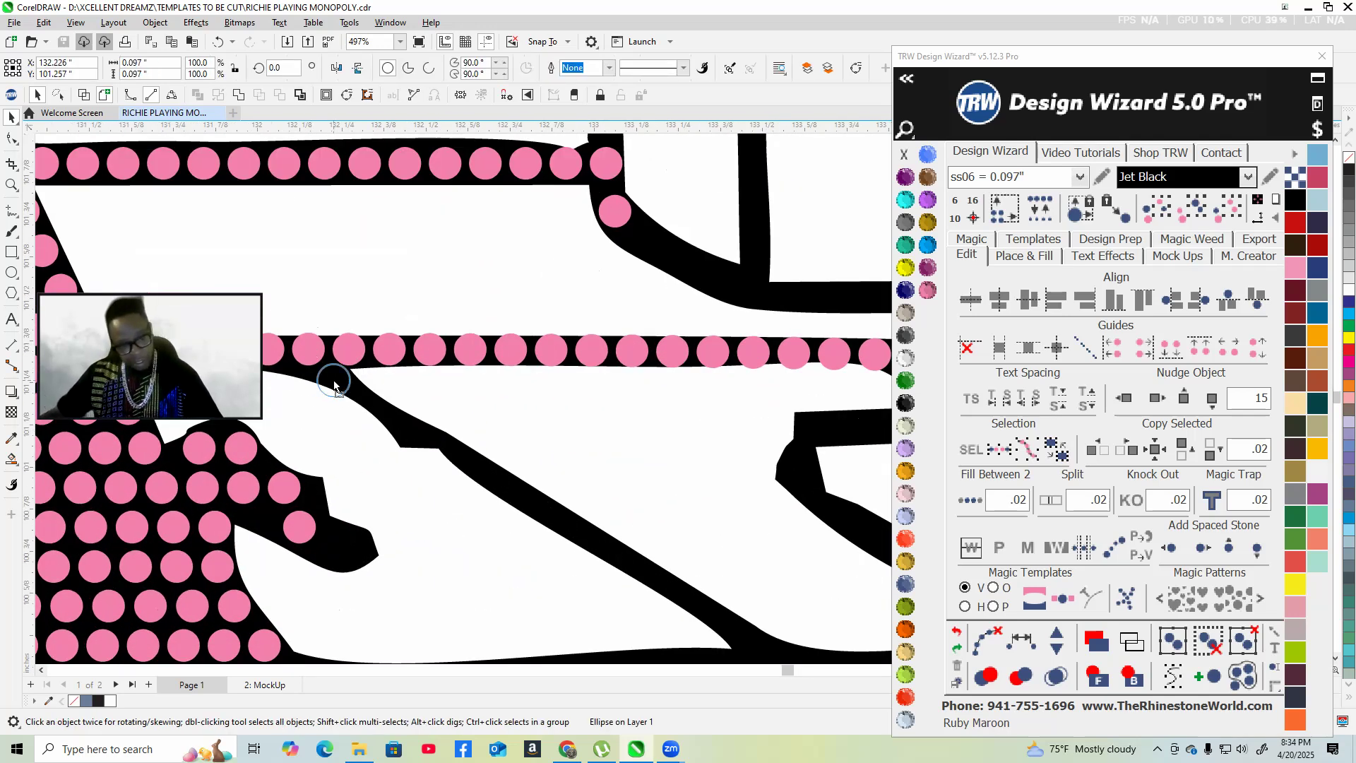
drag(334, 380, 333, 381)
scroll(334, 382, up, 3)
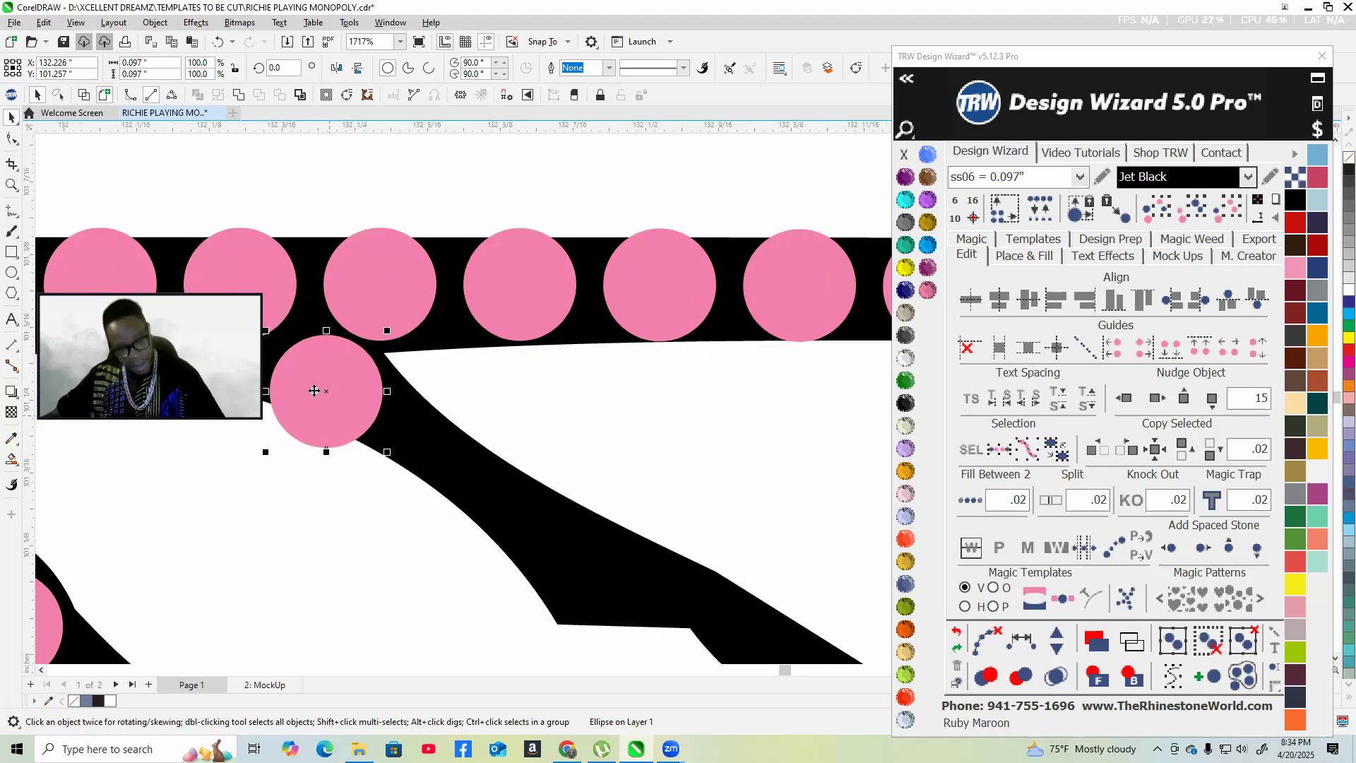
scroll(452, 412, down, 3)
- Copy that stone to the lower end of the diagonal outline, at its junction with the line below
scroll(451, 406, down, 3)
scroll(427, 463, up, 3)
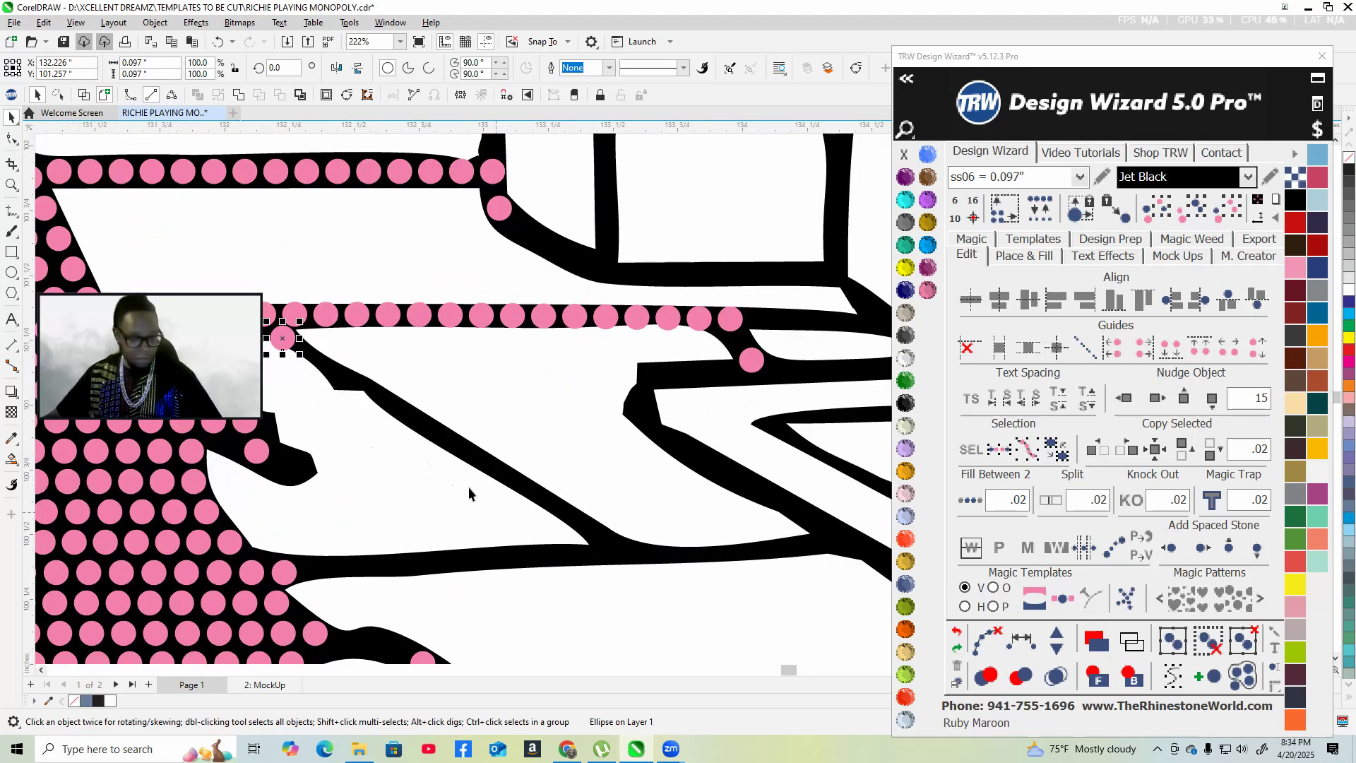
drag(281, 340, 611, 550)
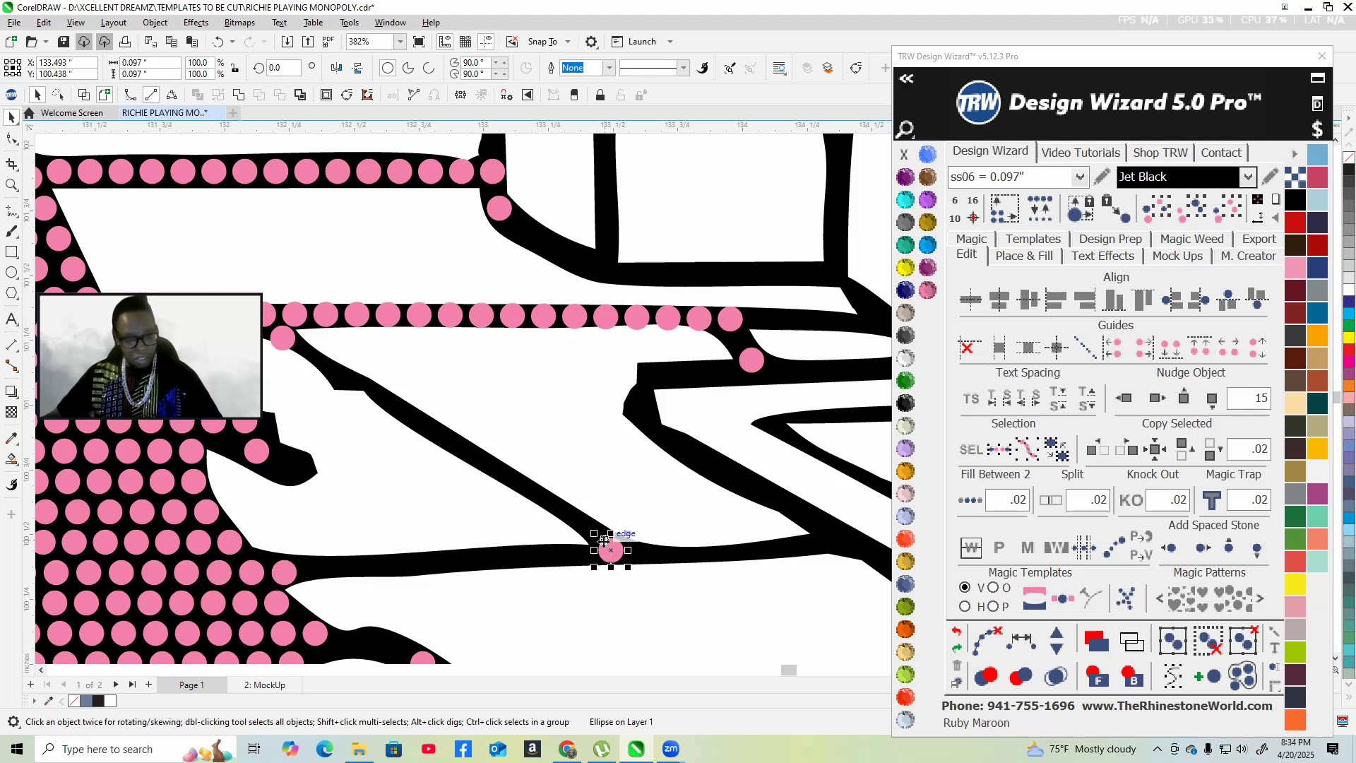
scroll(611, 549, down, 1)
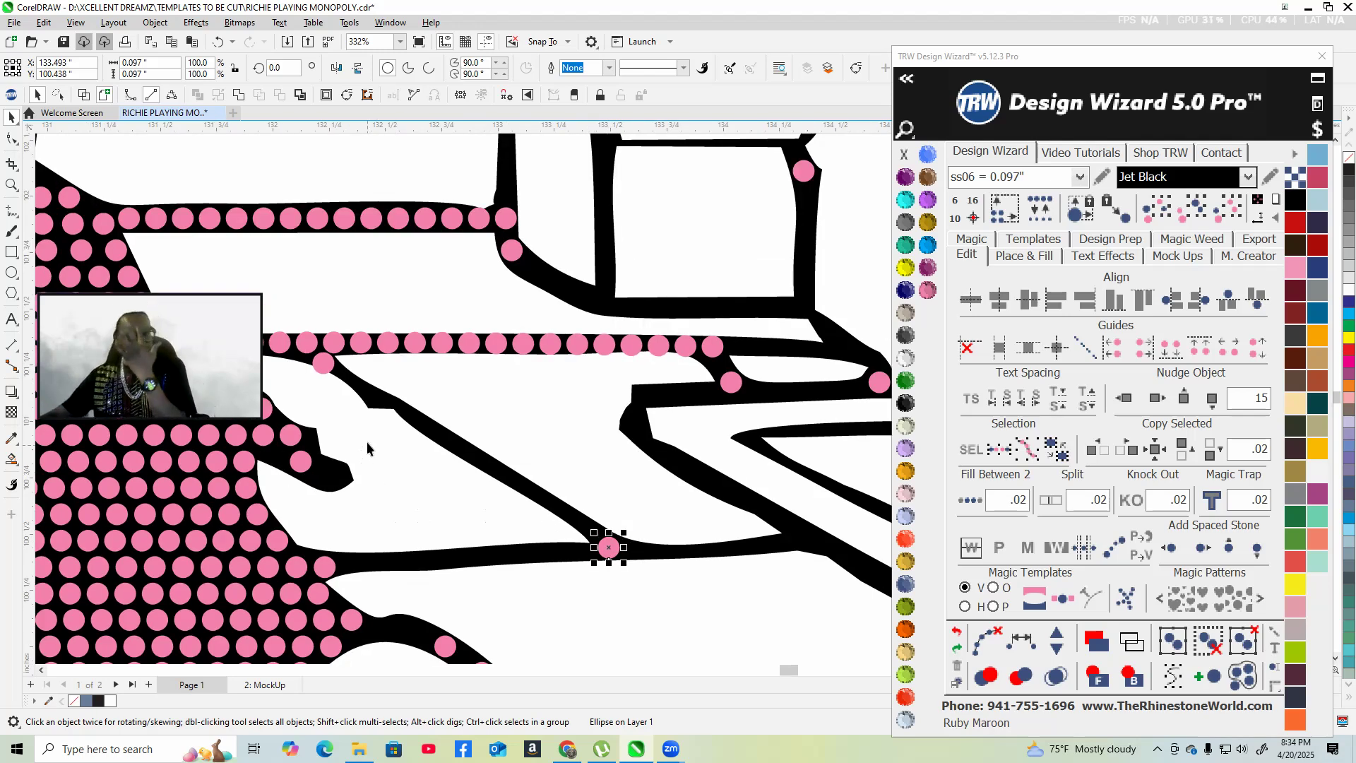
- Fill the diagonal outline beneath the lower horizontal row with stones between its two end stones, and deselect the row
scroll(367, 443, up, 2)
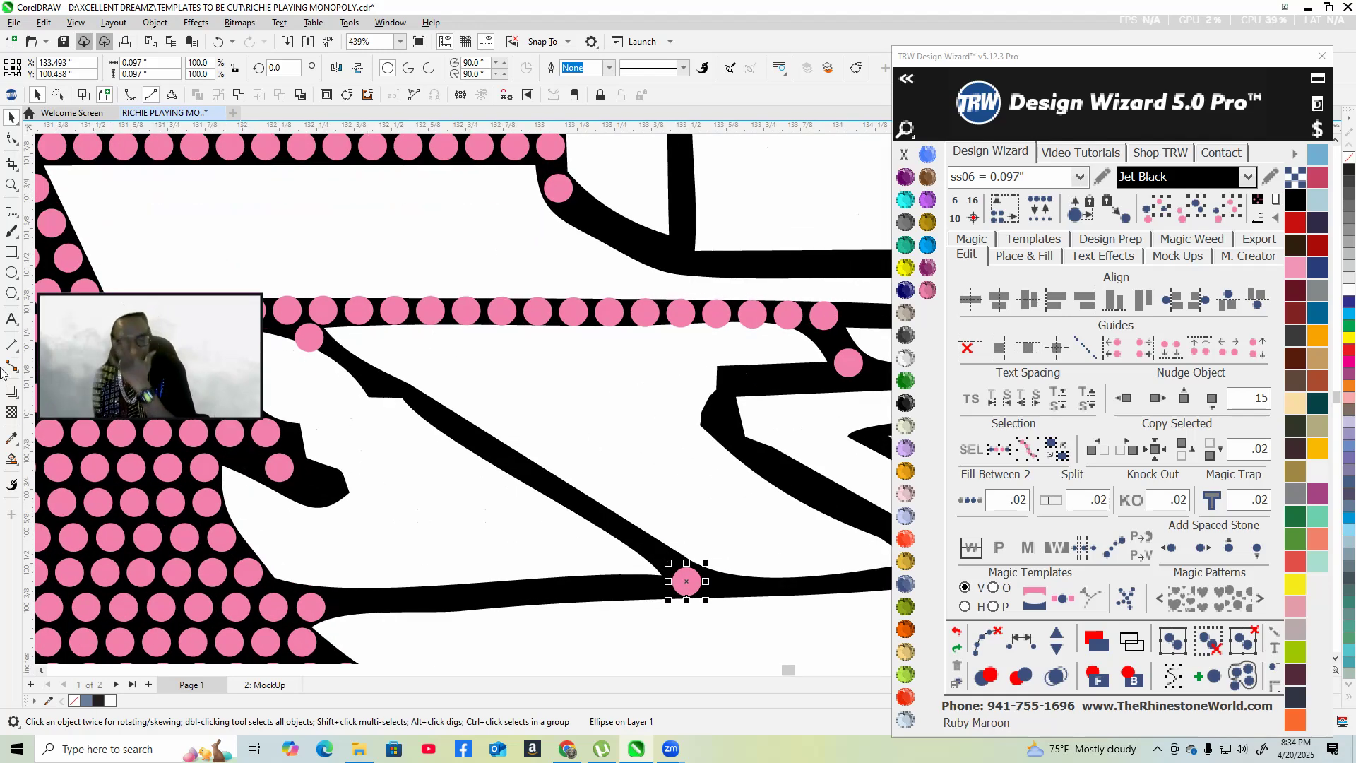
click(589, 443)
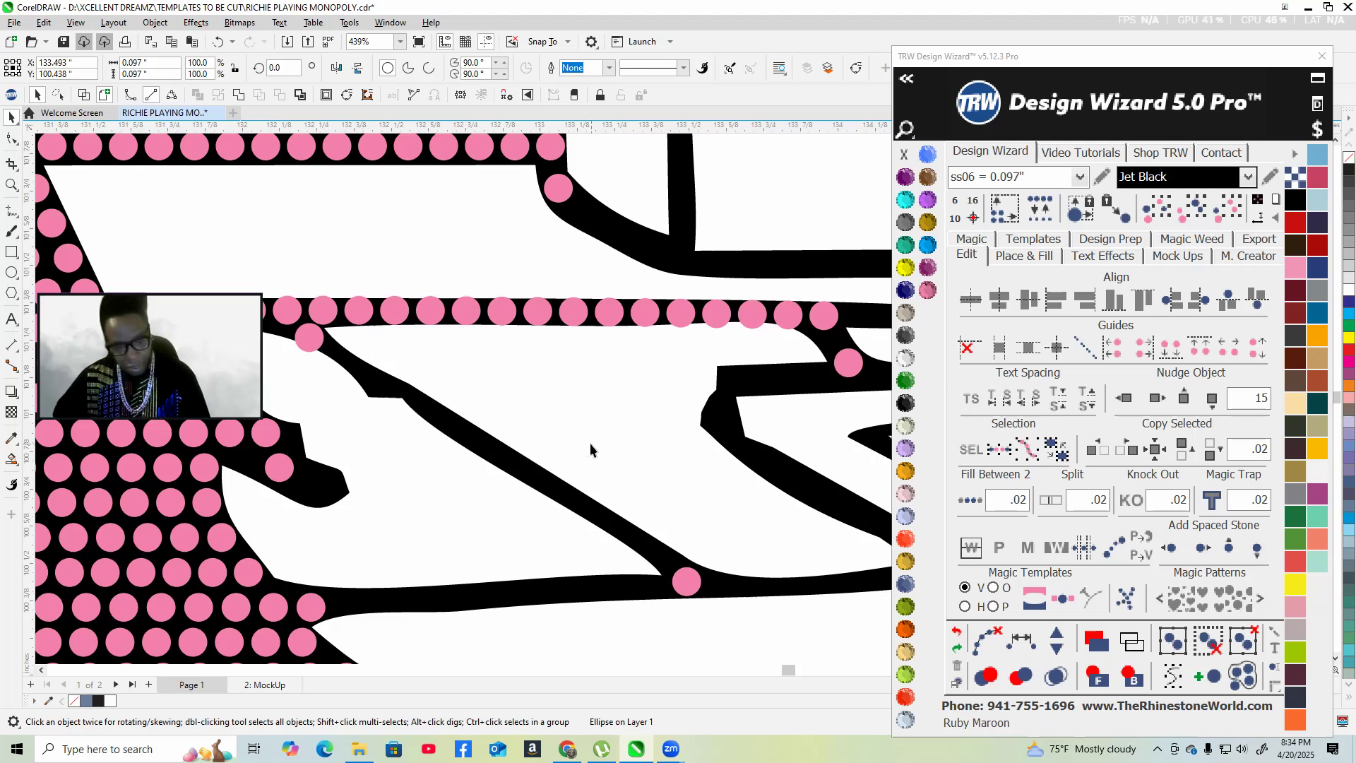
click(310, 340)
shift+click(687, 581)
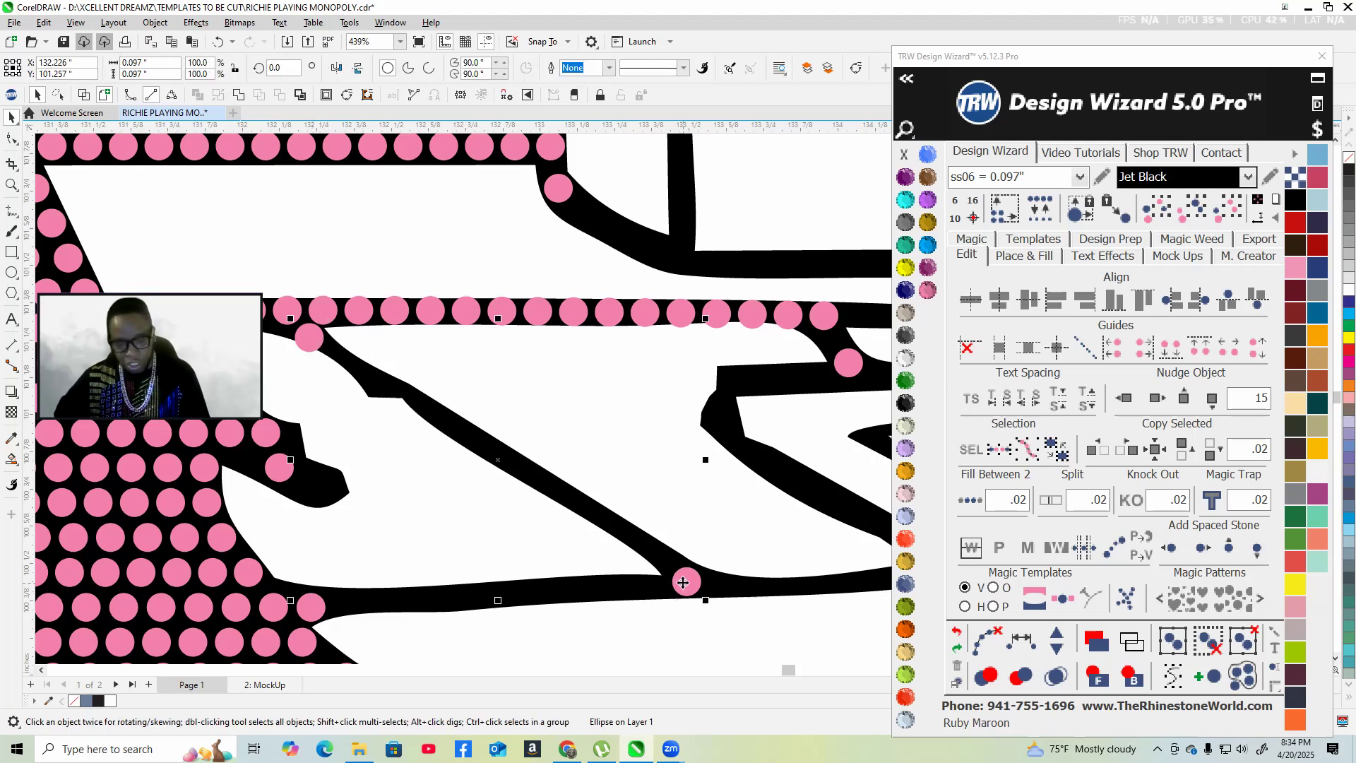
click(972, 547)
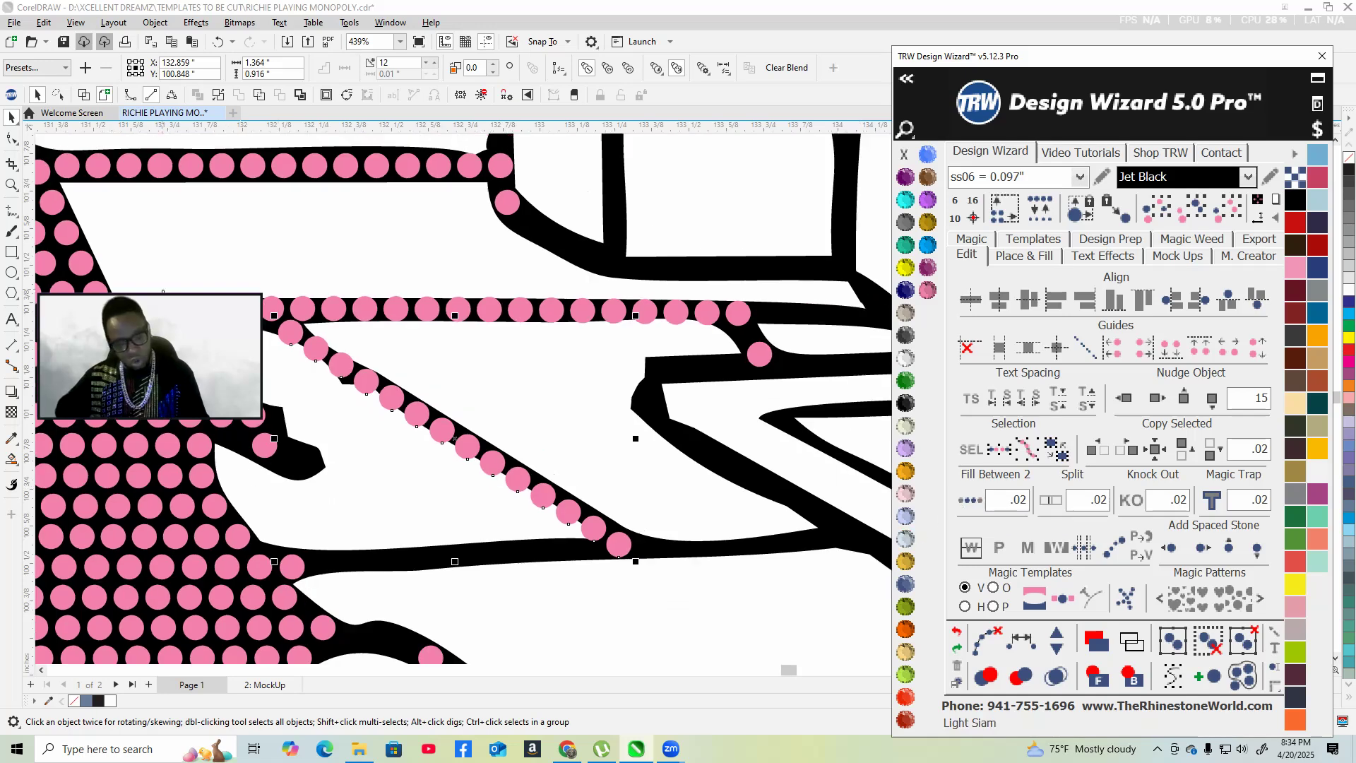
scroll(268, 463, down, 1)
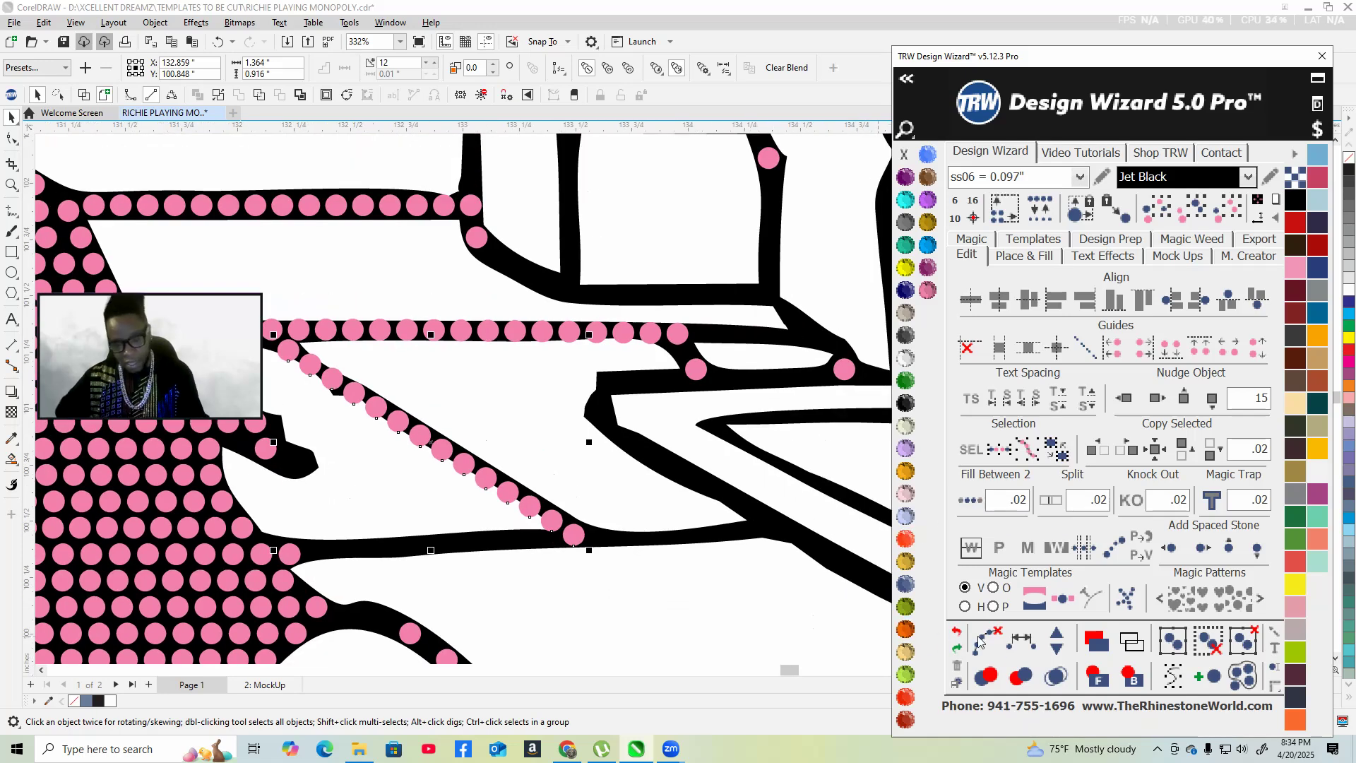
click(677, 539)
- Delete the extra stones just inside both ends of the short diagonal floor line below the money bag
scroll(634, 591, down, 2)
scroll(578, 587, up, 1)
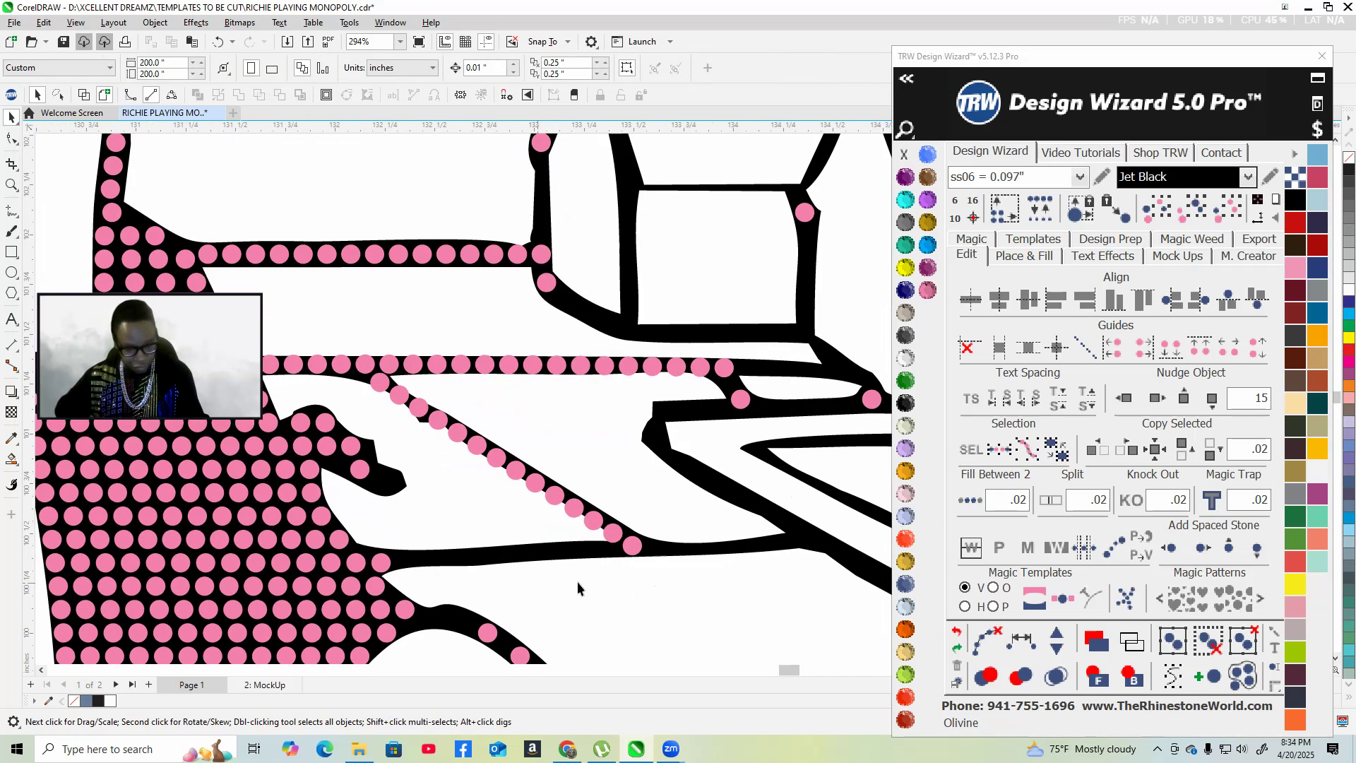
scroll(578, 584, down, 6)
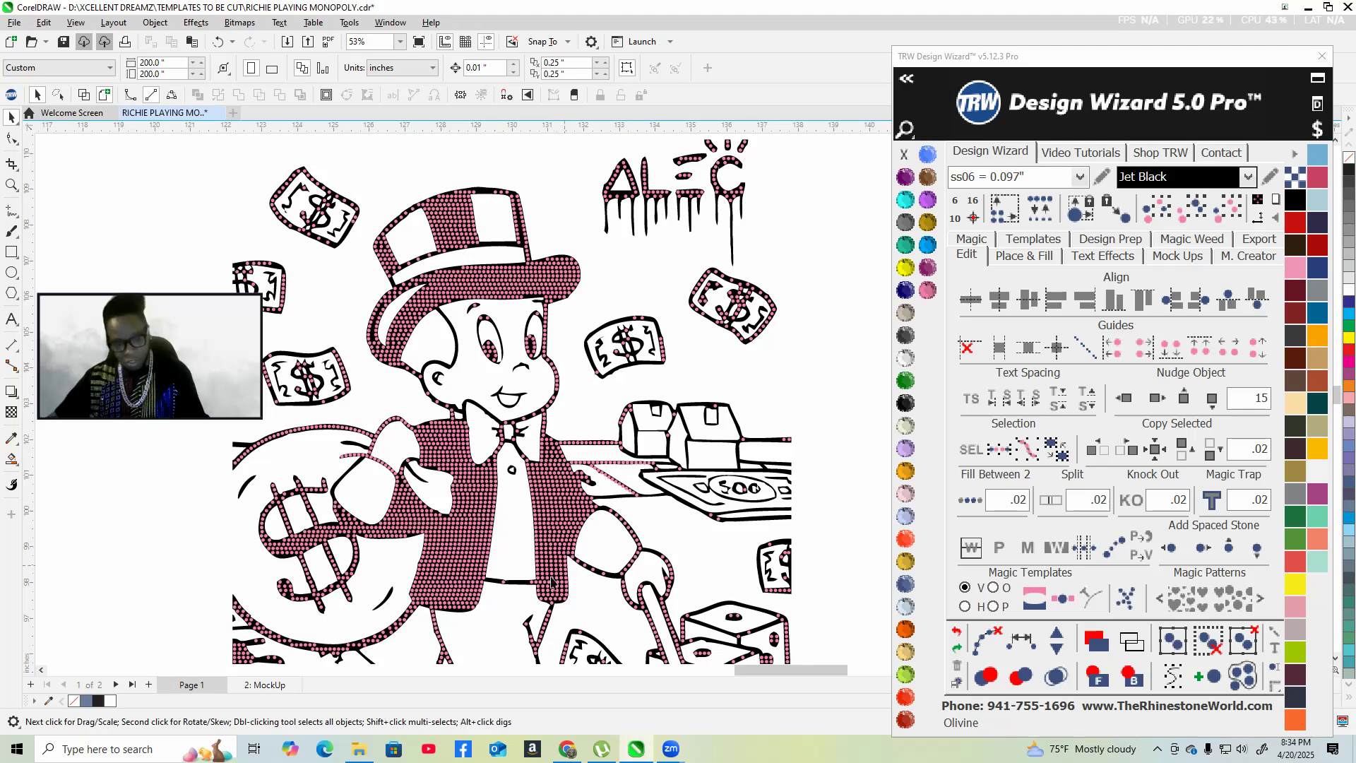
scroll(359, 553, down, 3)
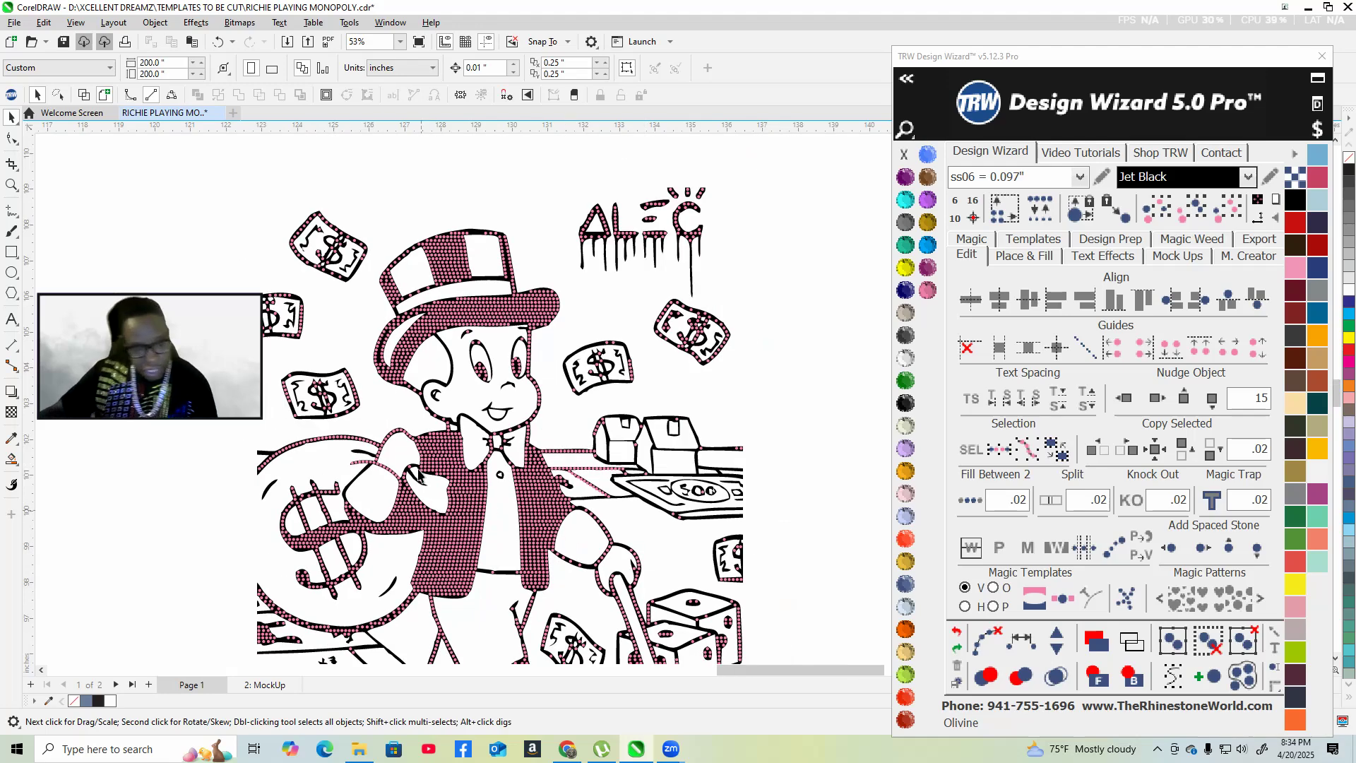
scroll(375, 535, up, 4)
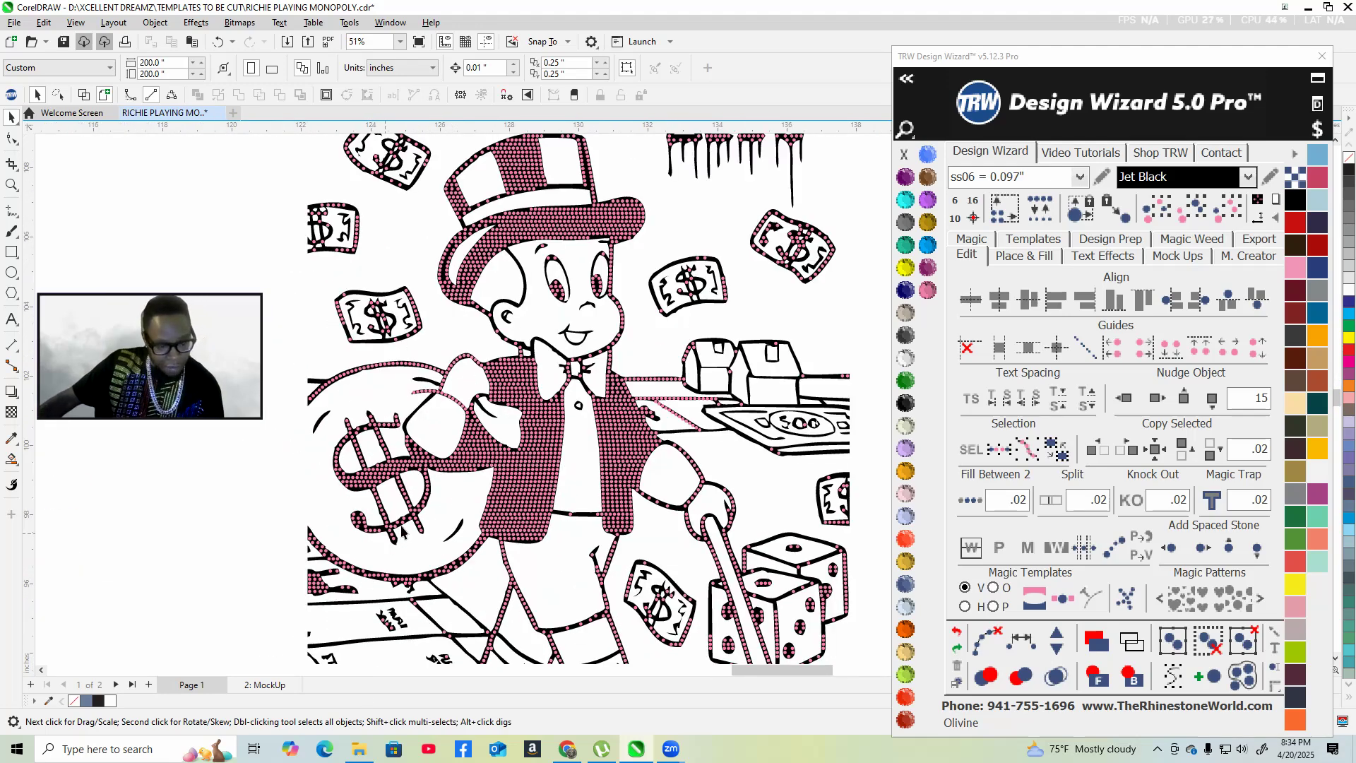
scroll(434, 621, down, 1)
scroll(434, 621, up, 5)
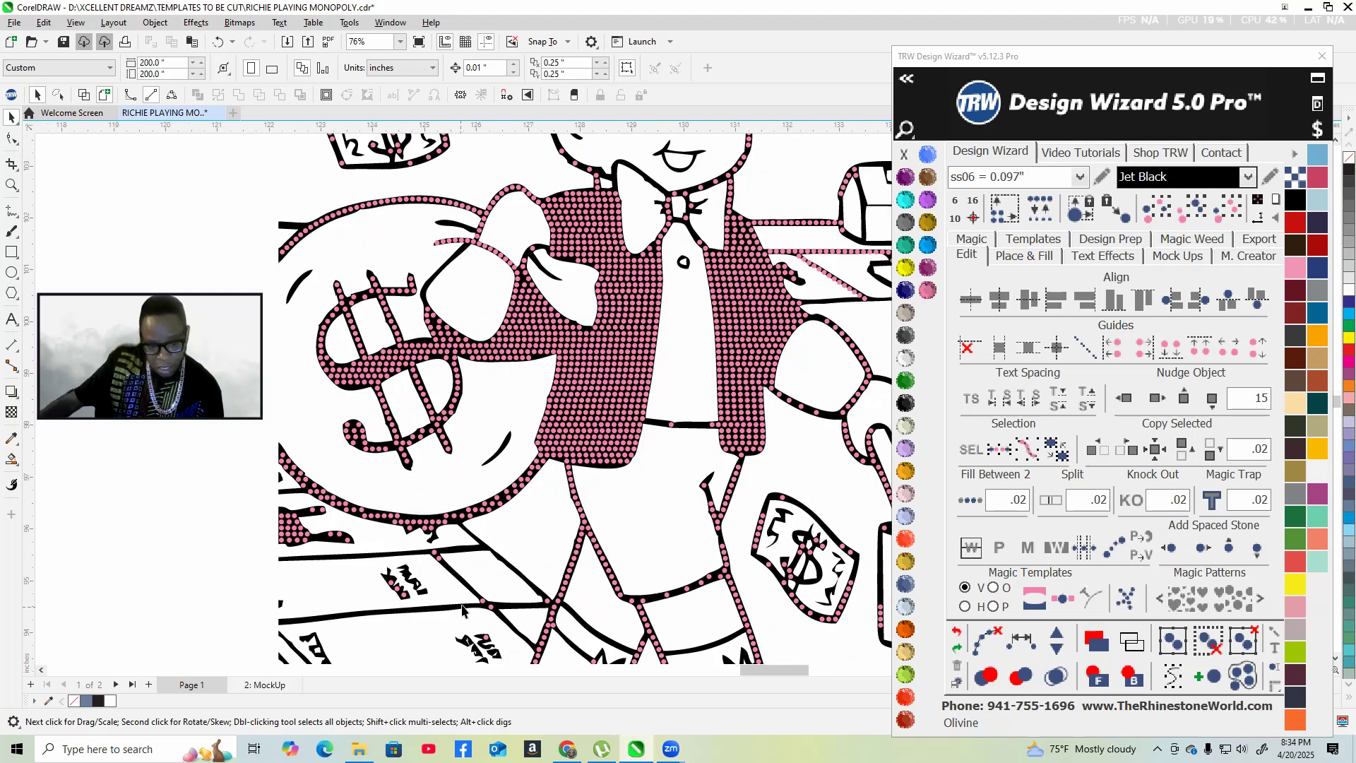
scroll(468, 602, up, 3)
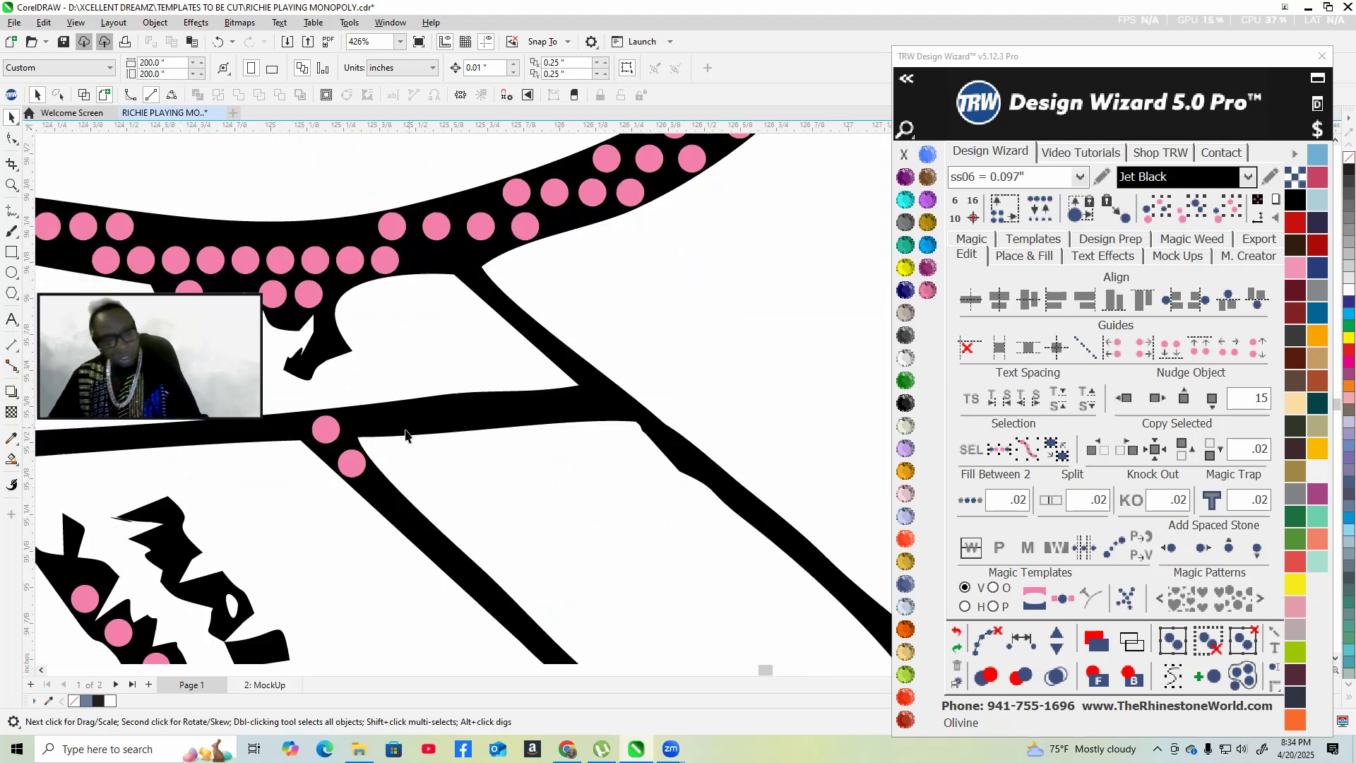
scroll(434, 617, down, 1)
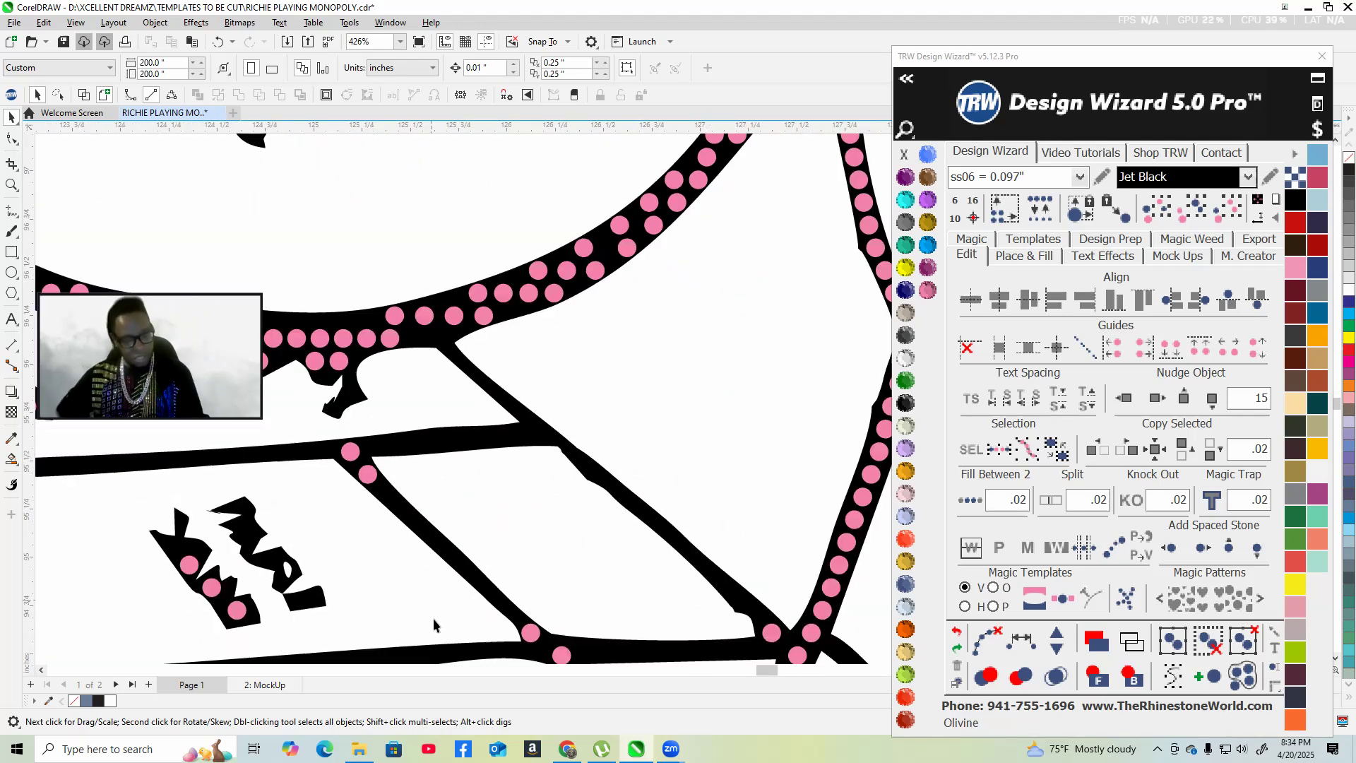
click(366, 473)
key(Delete)
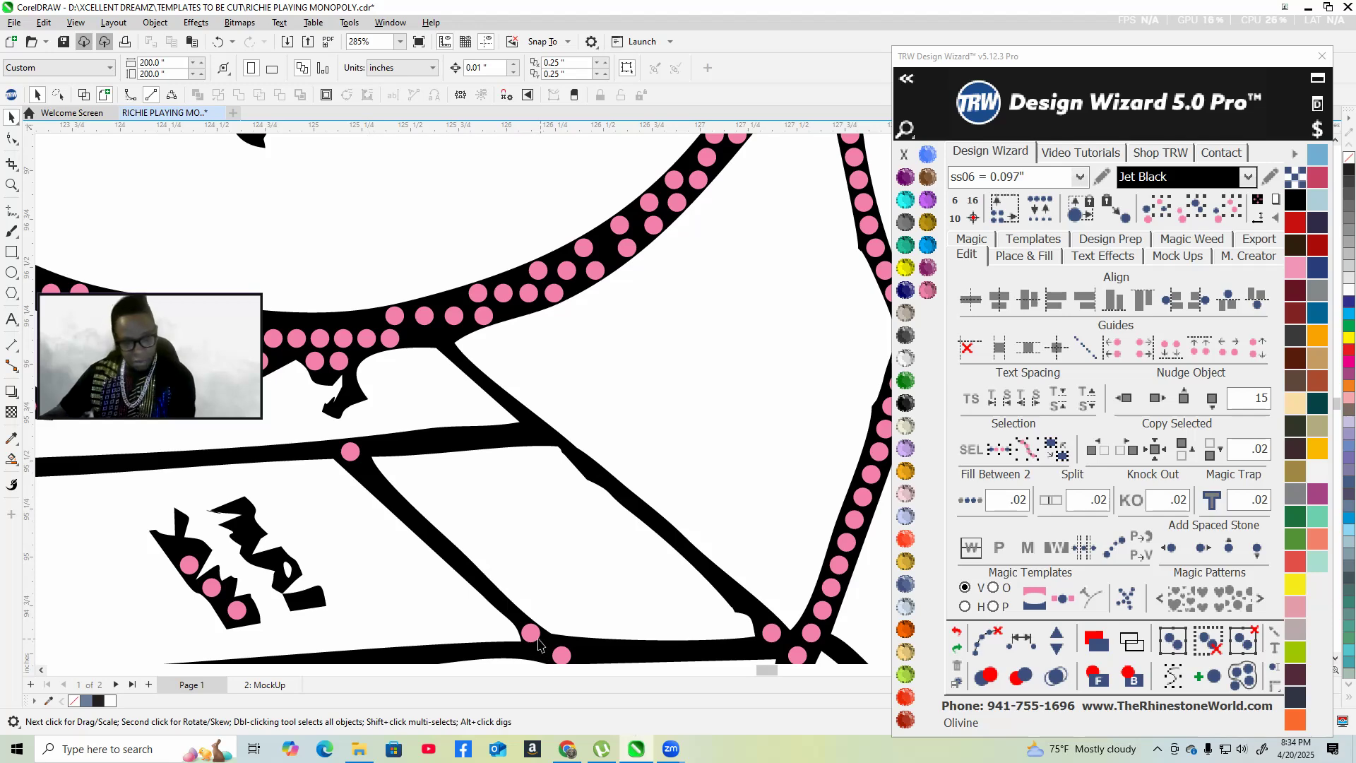
scroll(531, 637, up, 3)
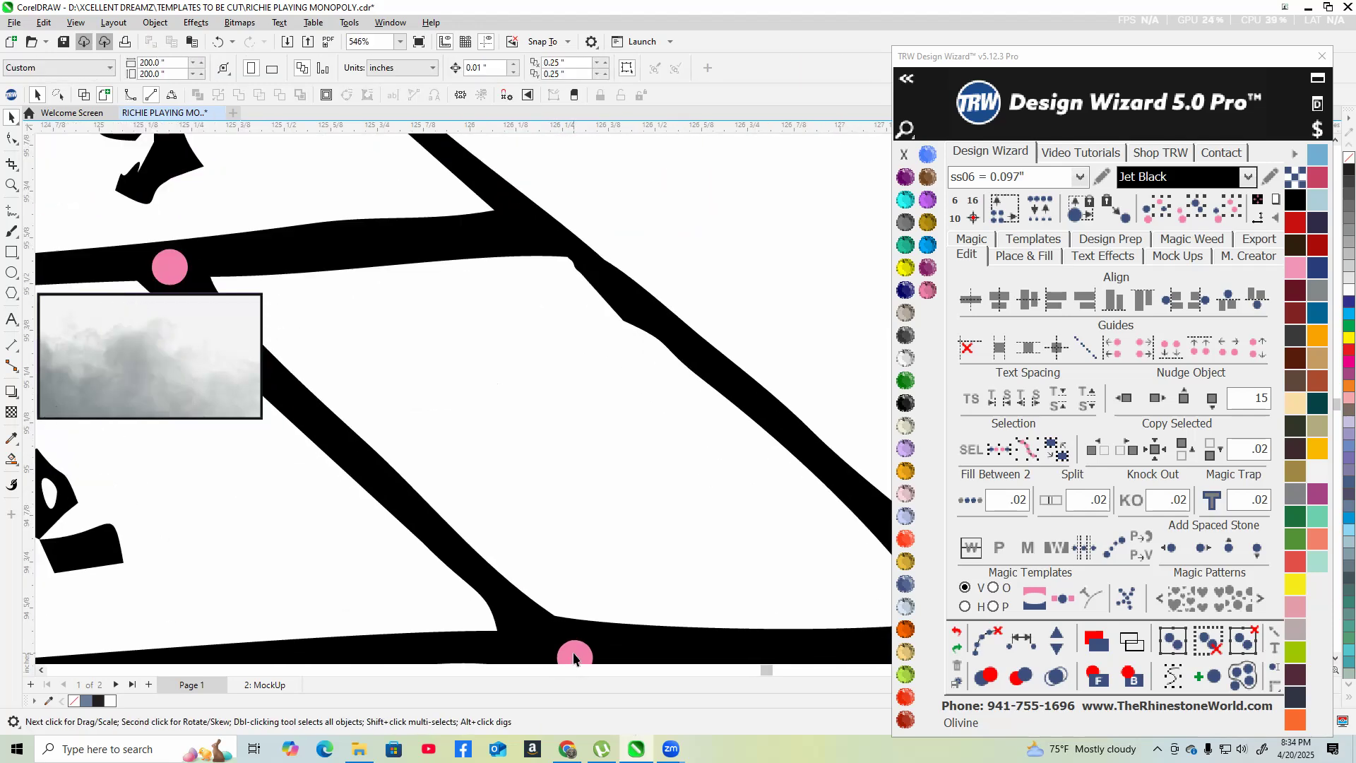
- Move the stone at the lower end of that diagonal line to the centre of its junction
click(573, 657)
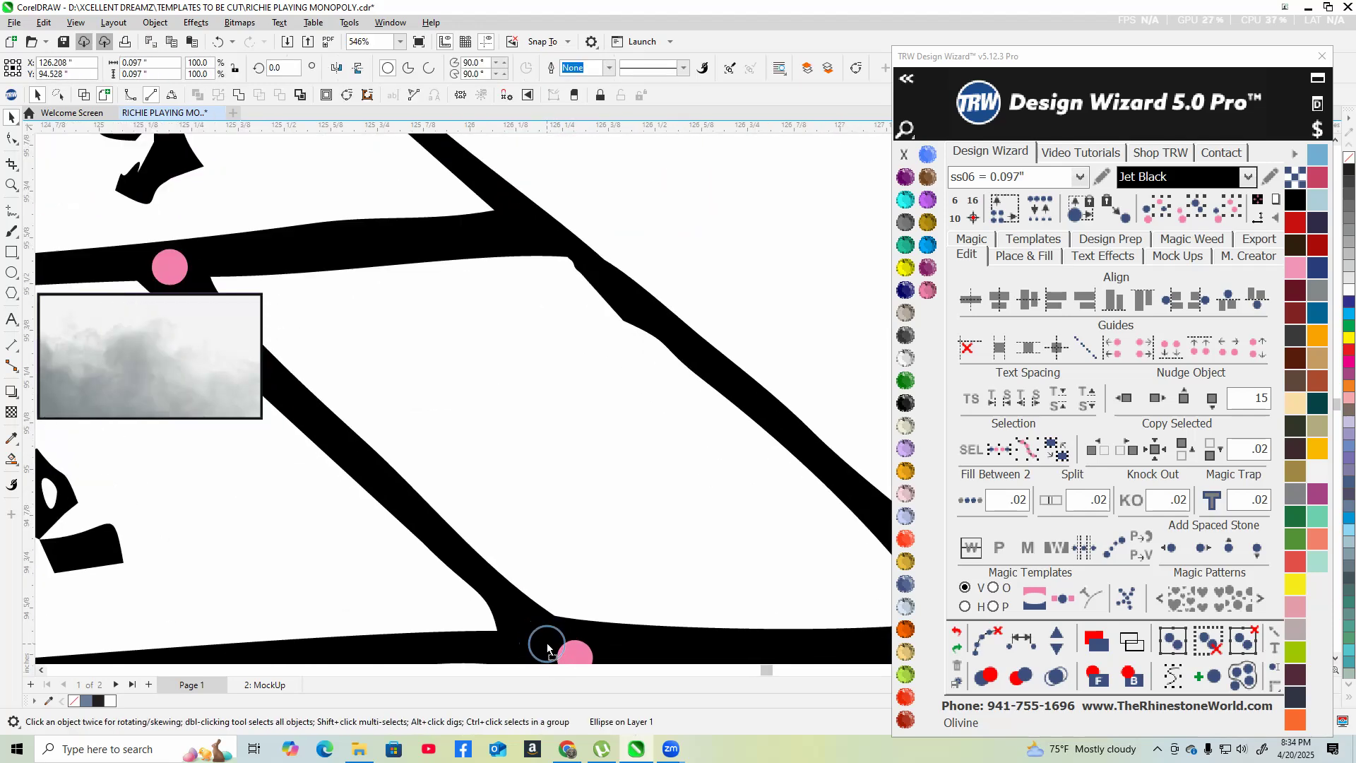
drag(547, 649, 545, 644)
scroll(591, 645, down, 3)
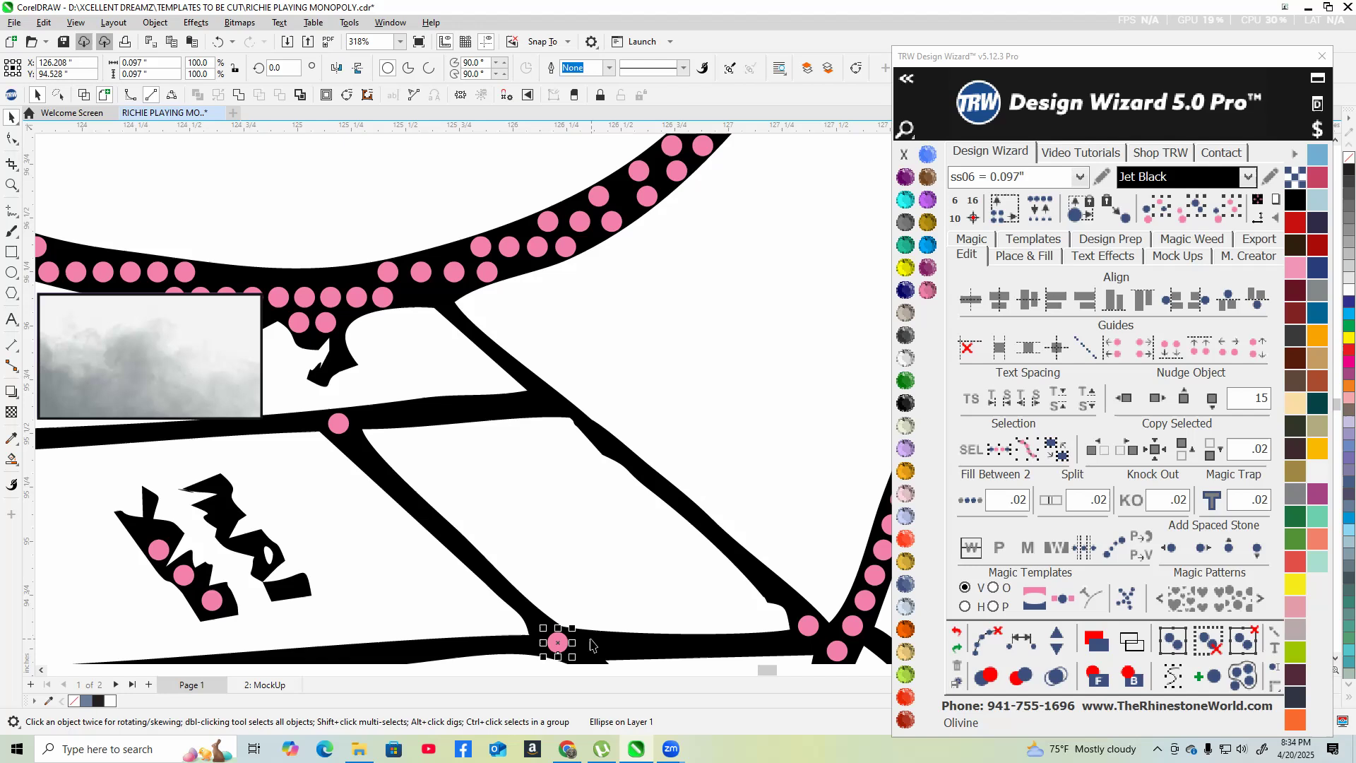
- Fill the short diagonal floor line with stones between its two end stones and clear the spacing path
shift+click(340, 426)
click(972, 502)
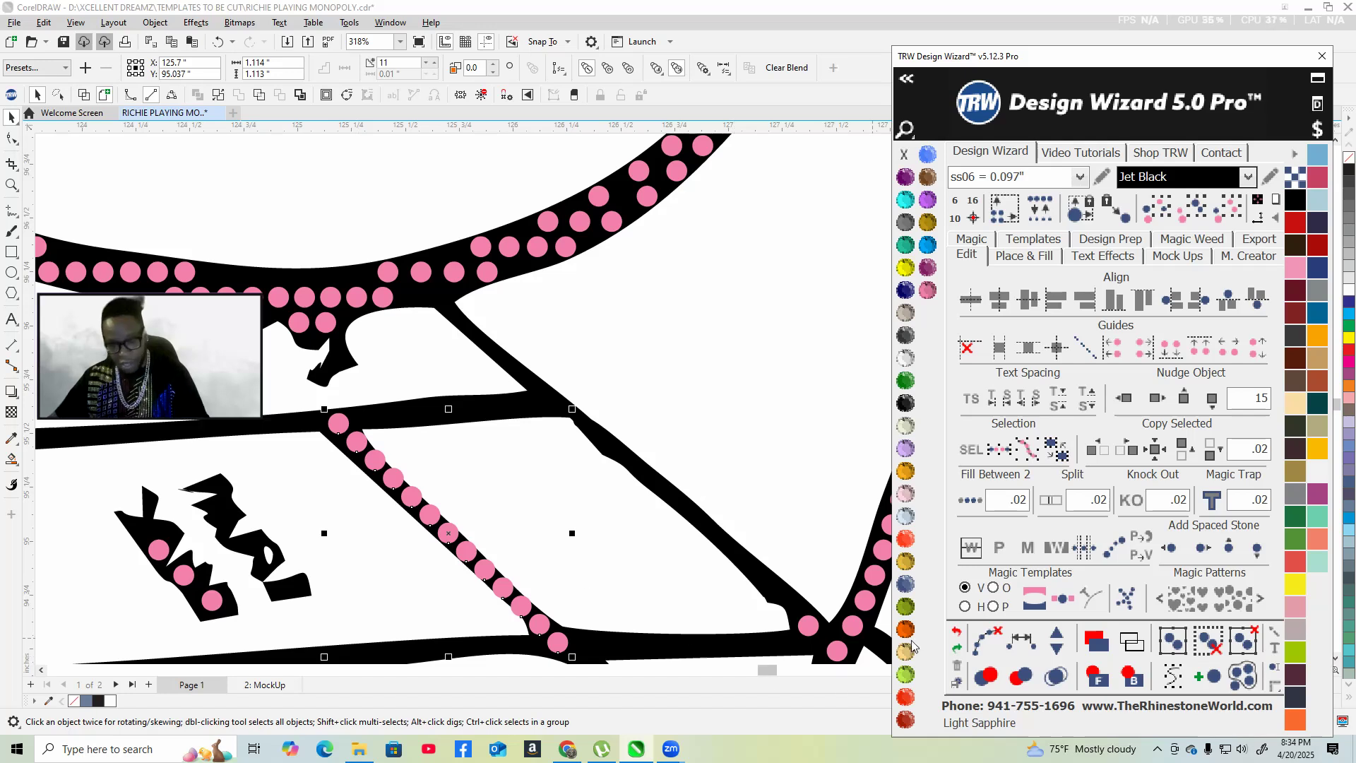
click(987, 641)
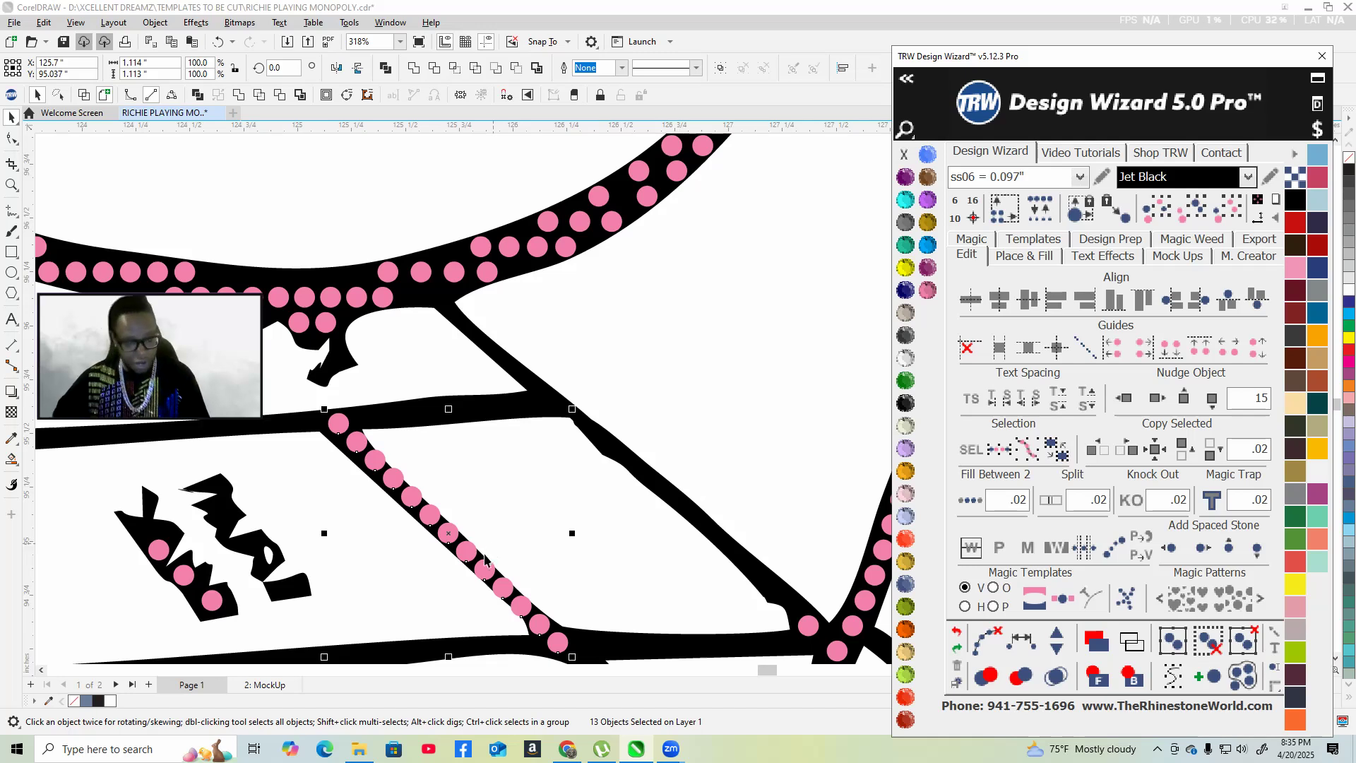
drag(445, 528, 710, 537)
key(ctrl+z)
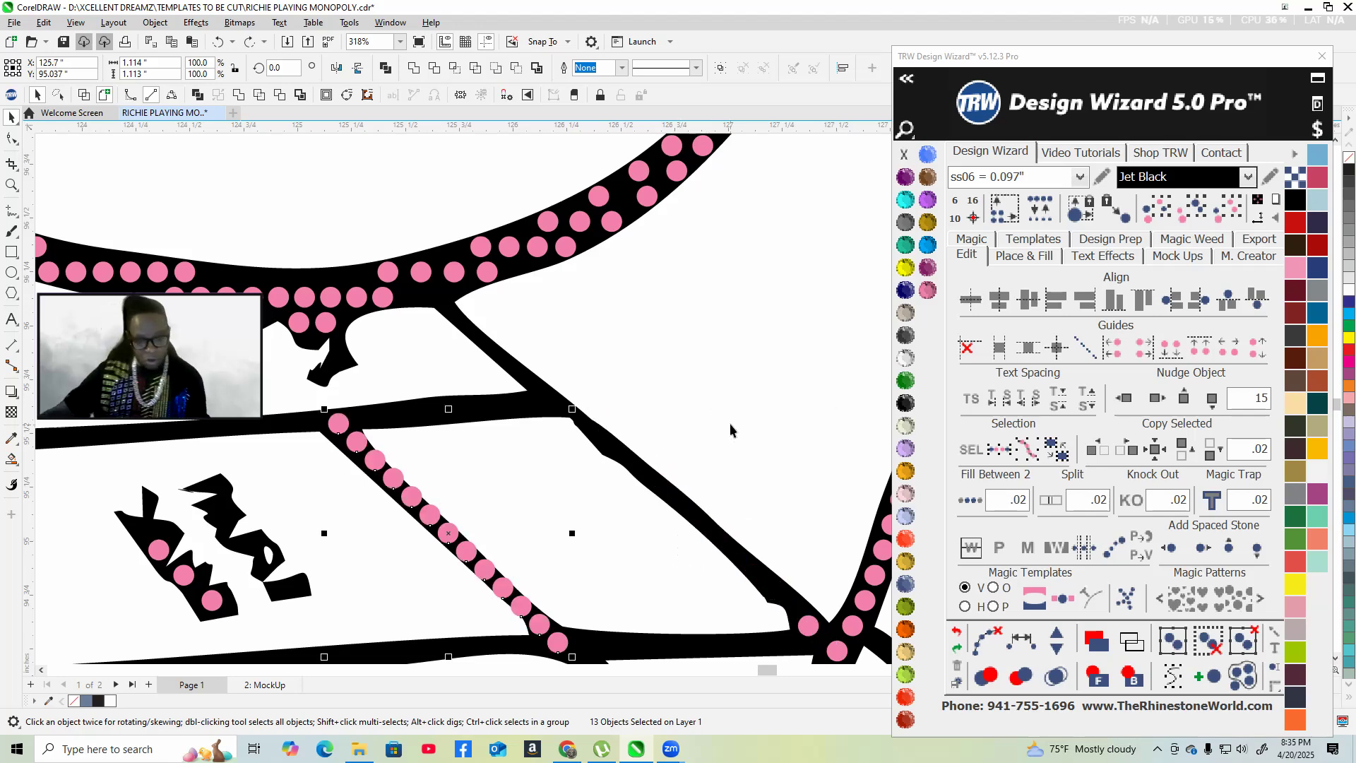
click(731, 423)
scroll(591, 469, down, 2)
scroll(524, 448, up, 2)
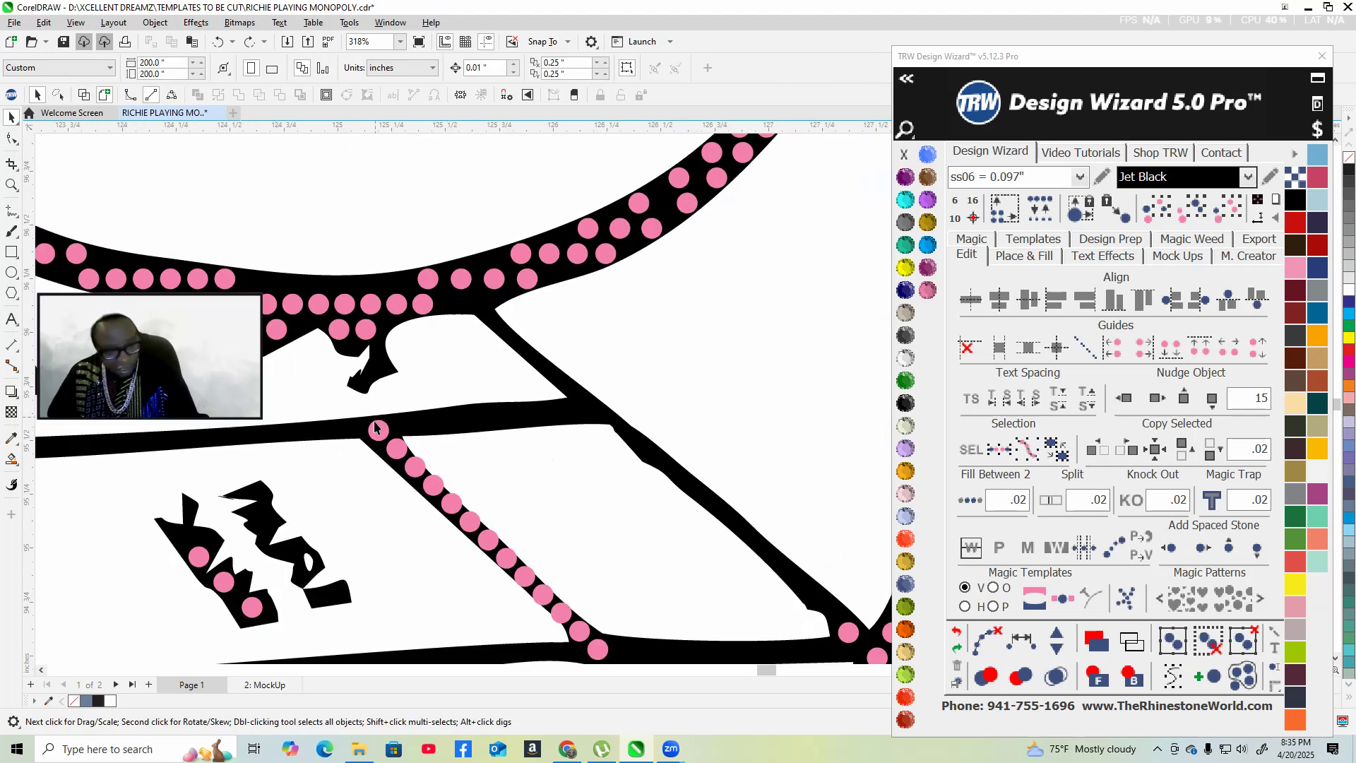
drag(380, 433, 591, 415)
key(ctrl+z)
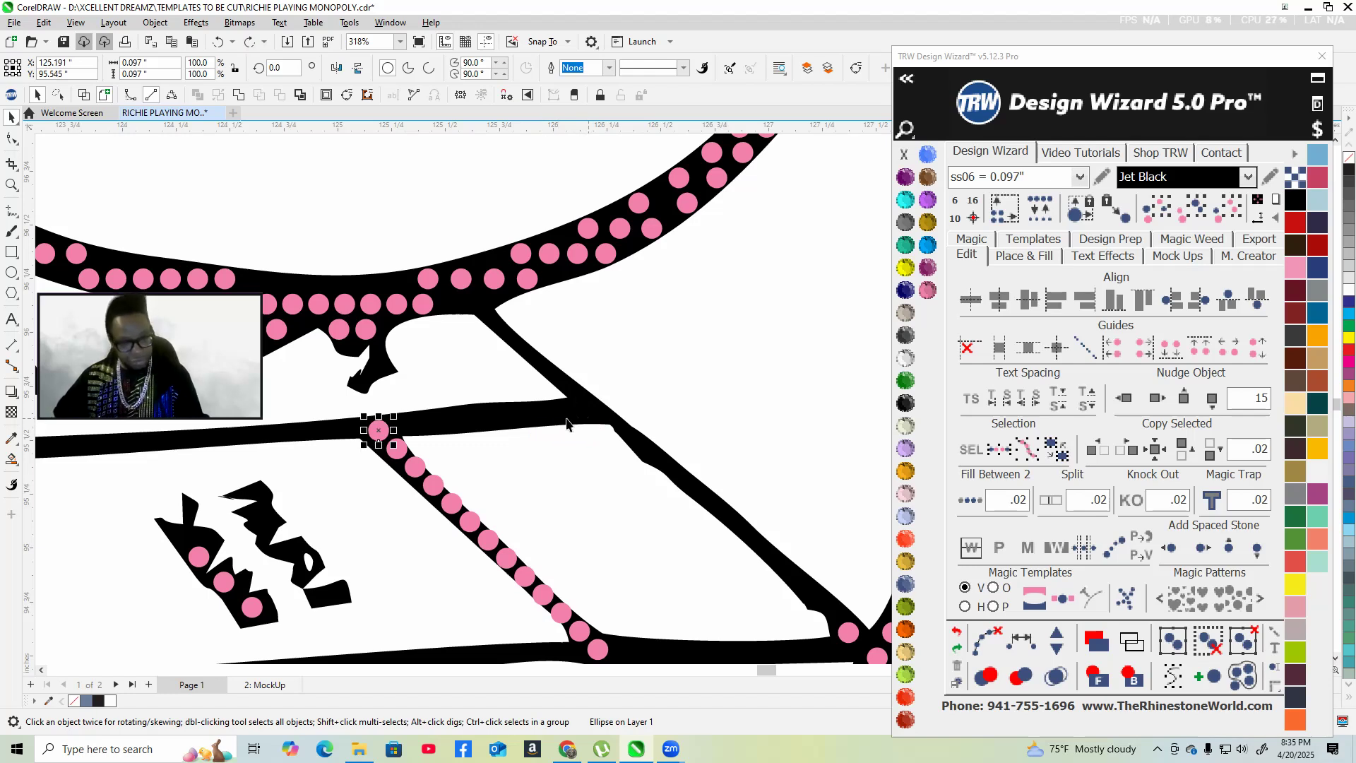
drag(380, 428, 631, 440)
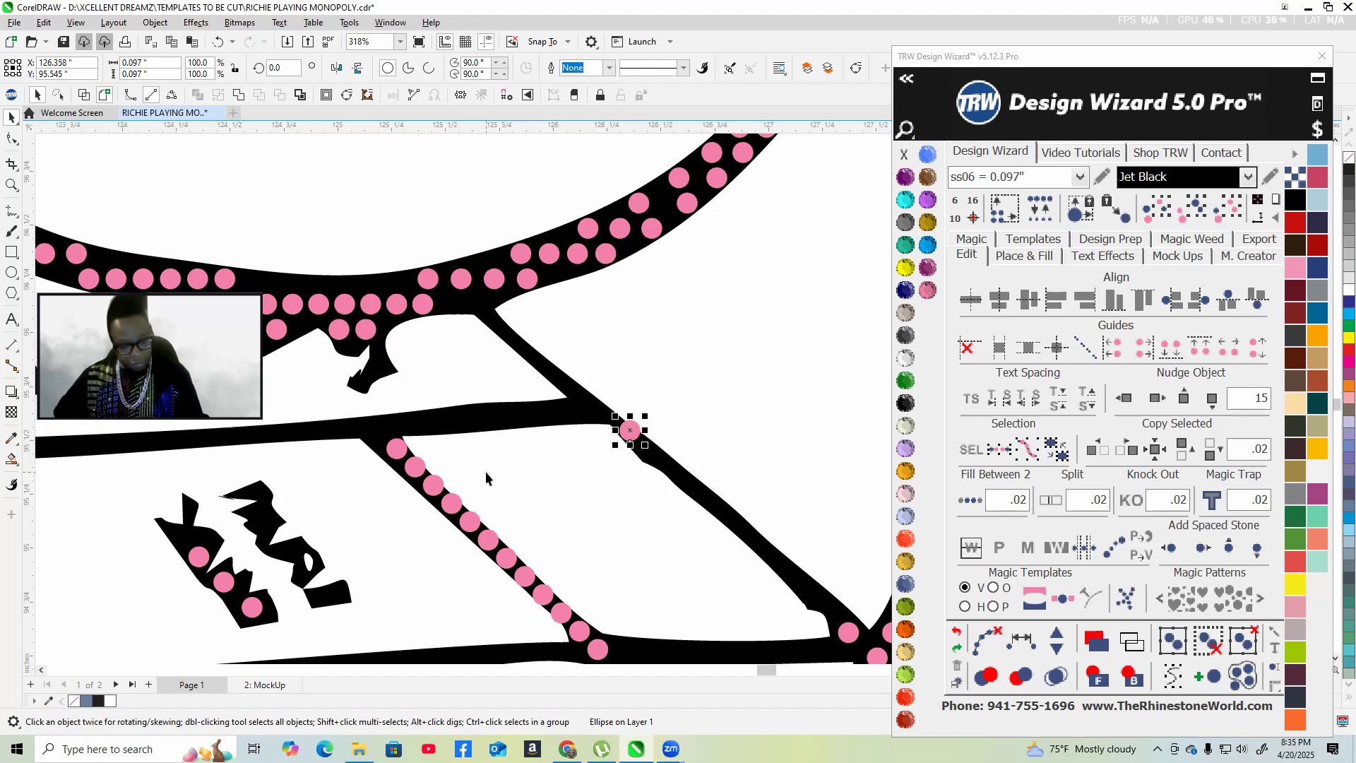
key(ctrl+z)
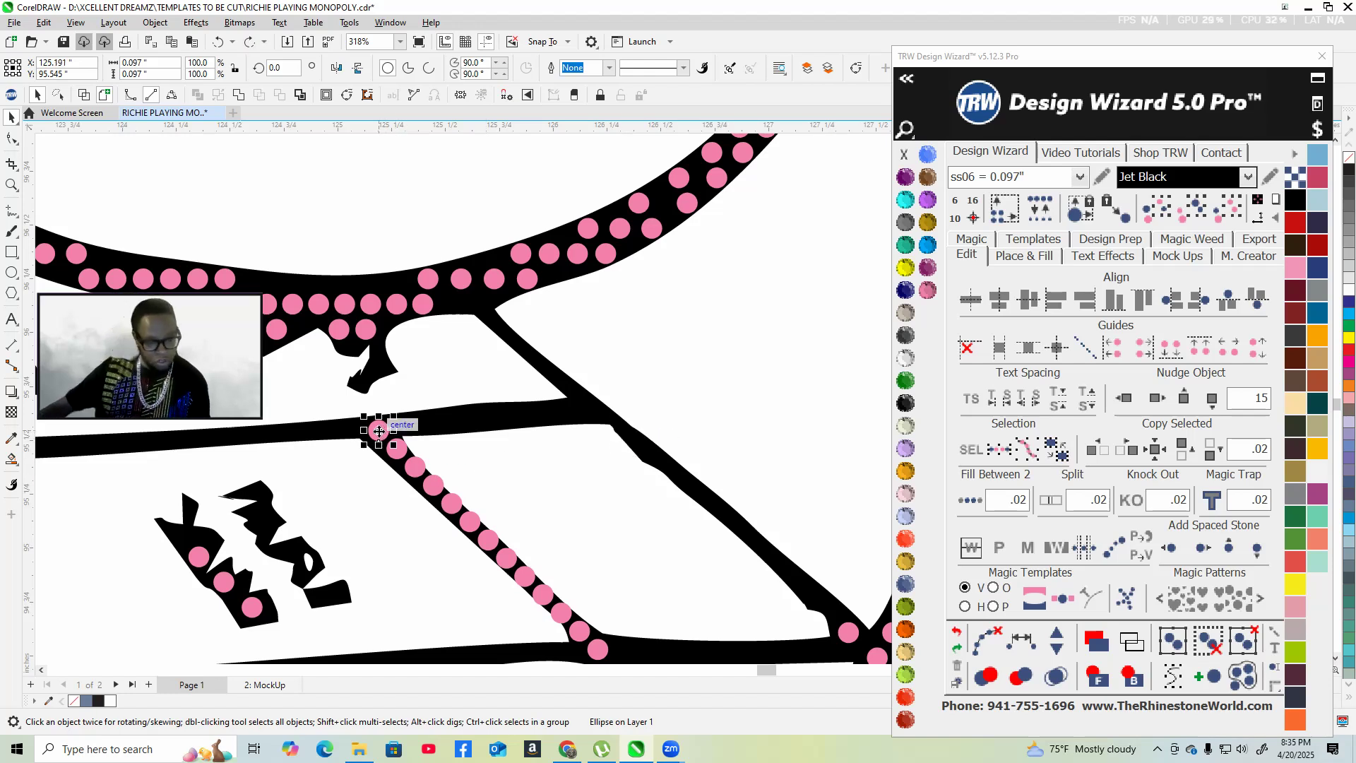
- Copy the diagonal's top stone along the upper floor line to its junction with the long diagonal, and add a horizontal guideline at Y 95.496
drag(380, 431, 593, 418)
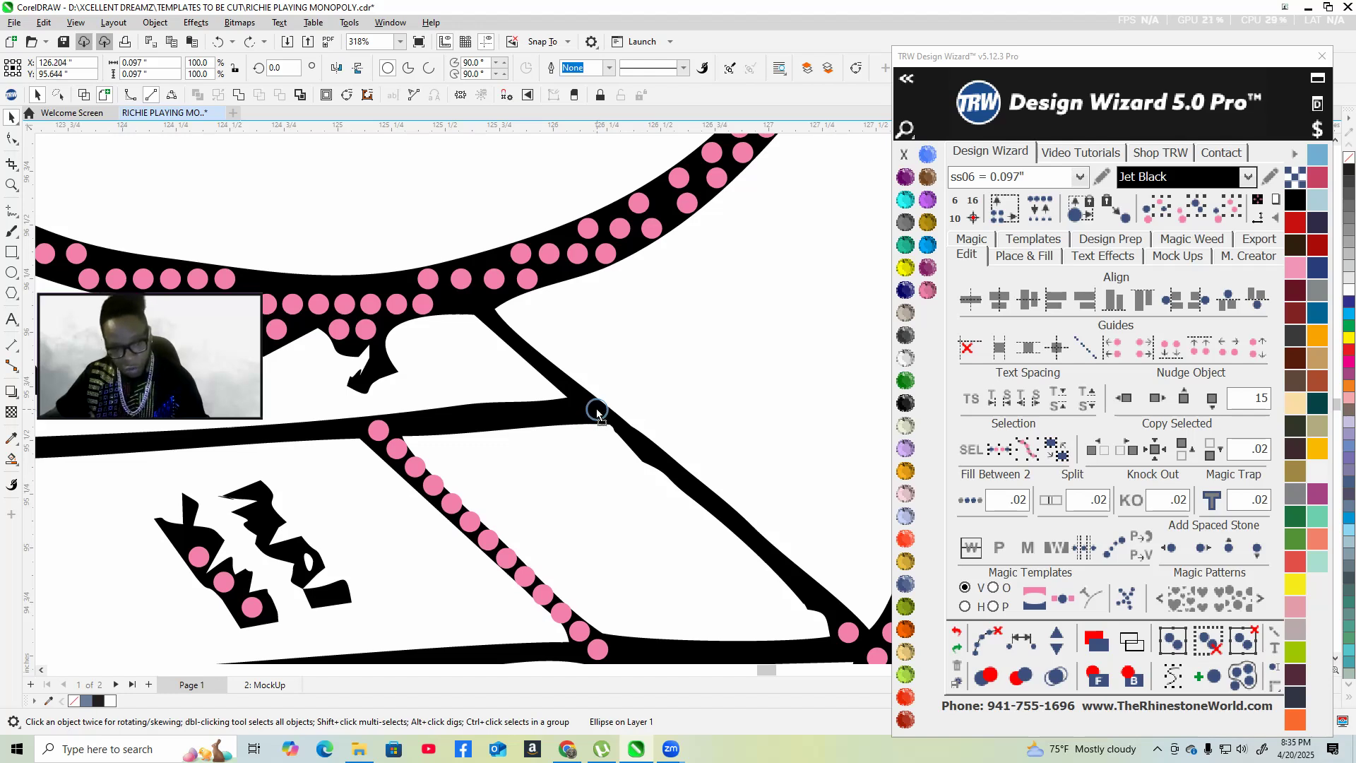
drag(597, 411, 598, 413)
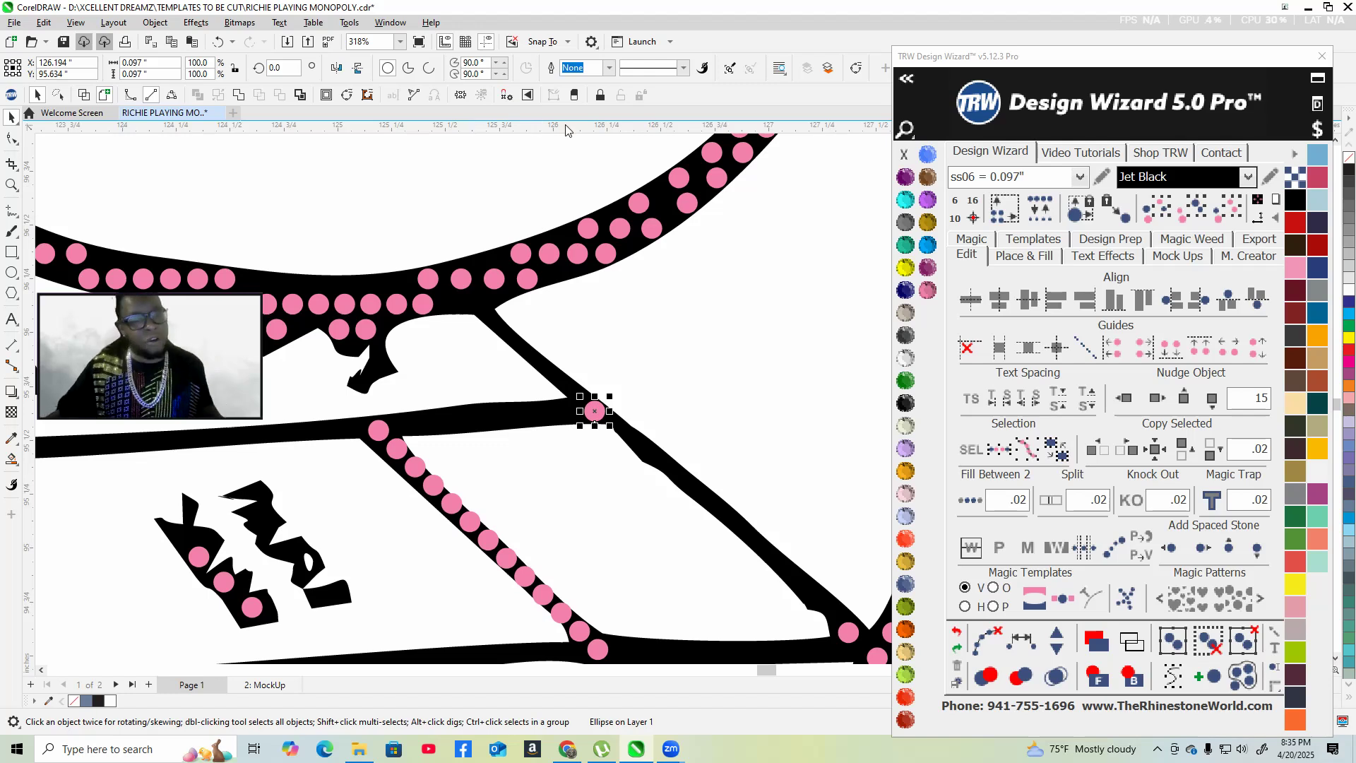
drag(495, 173, 379, 441)
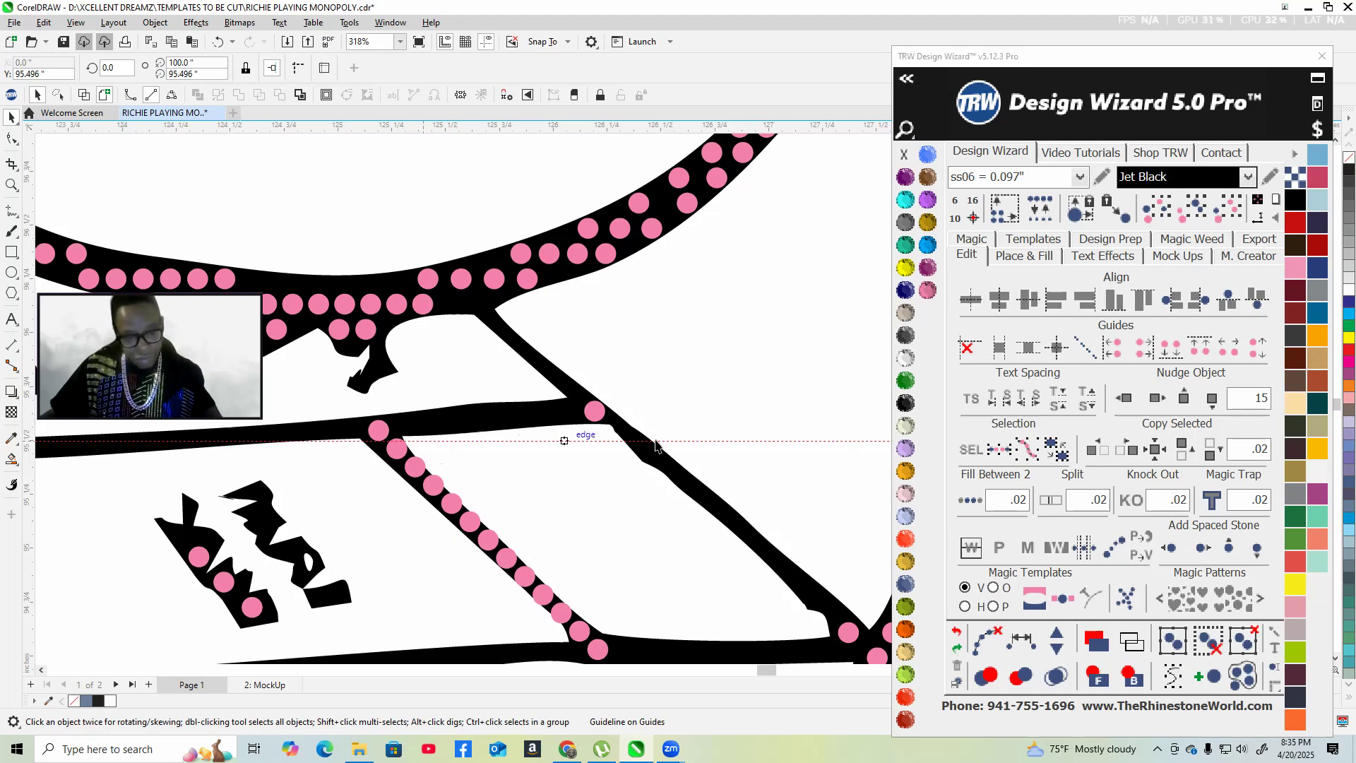
scroll(622, 434, up, 2)
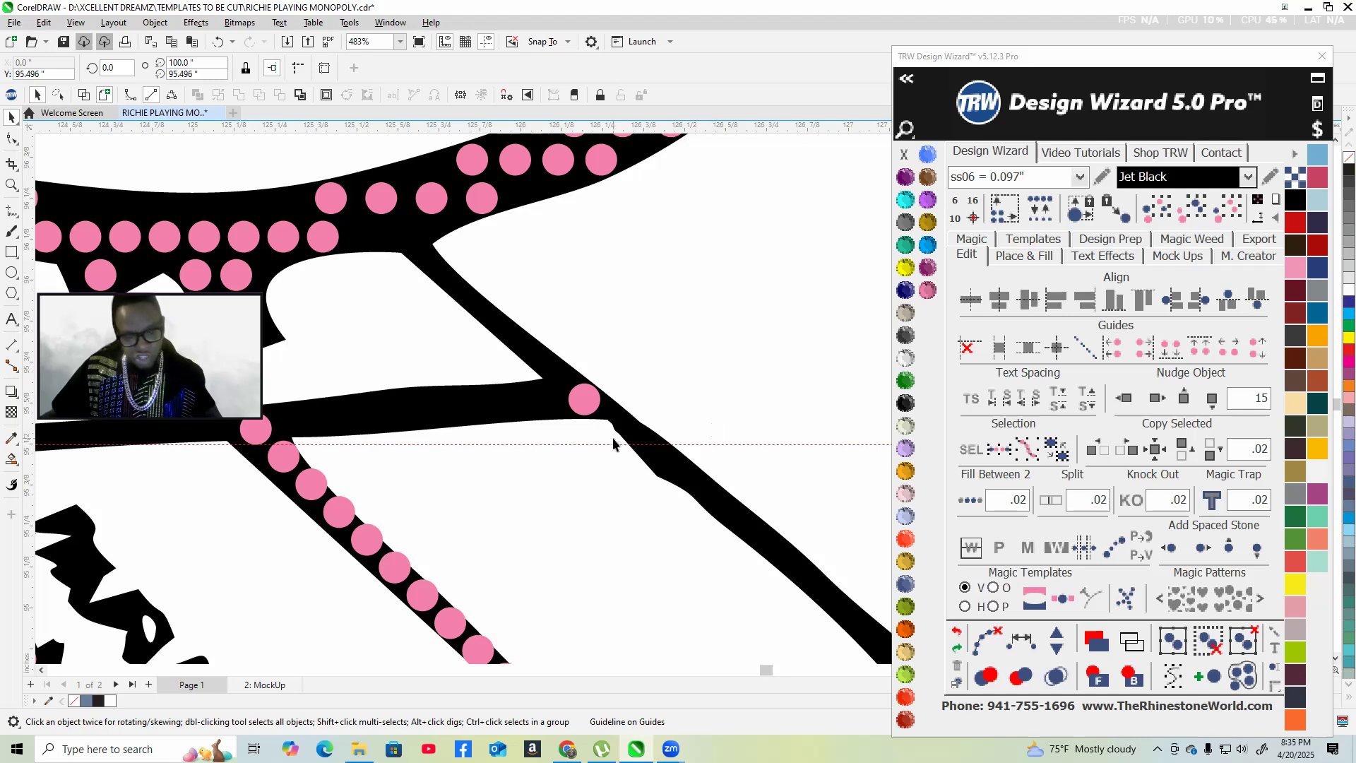
scroll(642, 436, down, 2)
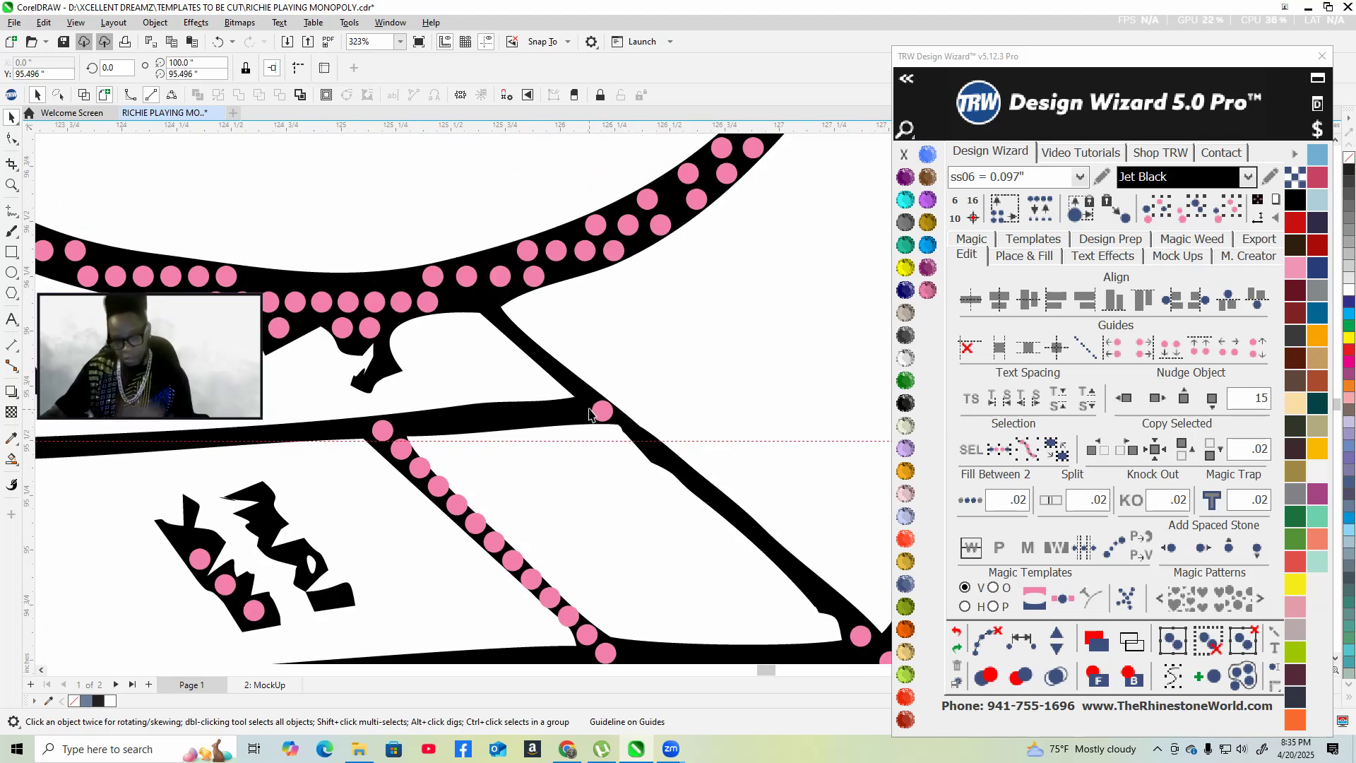
- Fill the upper floor line with stones between the junction stone and the top stone of the short diagonal row
scroll(590, 414, up, 2)
click(615, 412)
scroll(569, 445, down, 2)
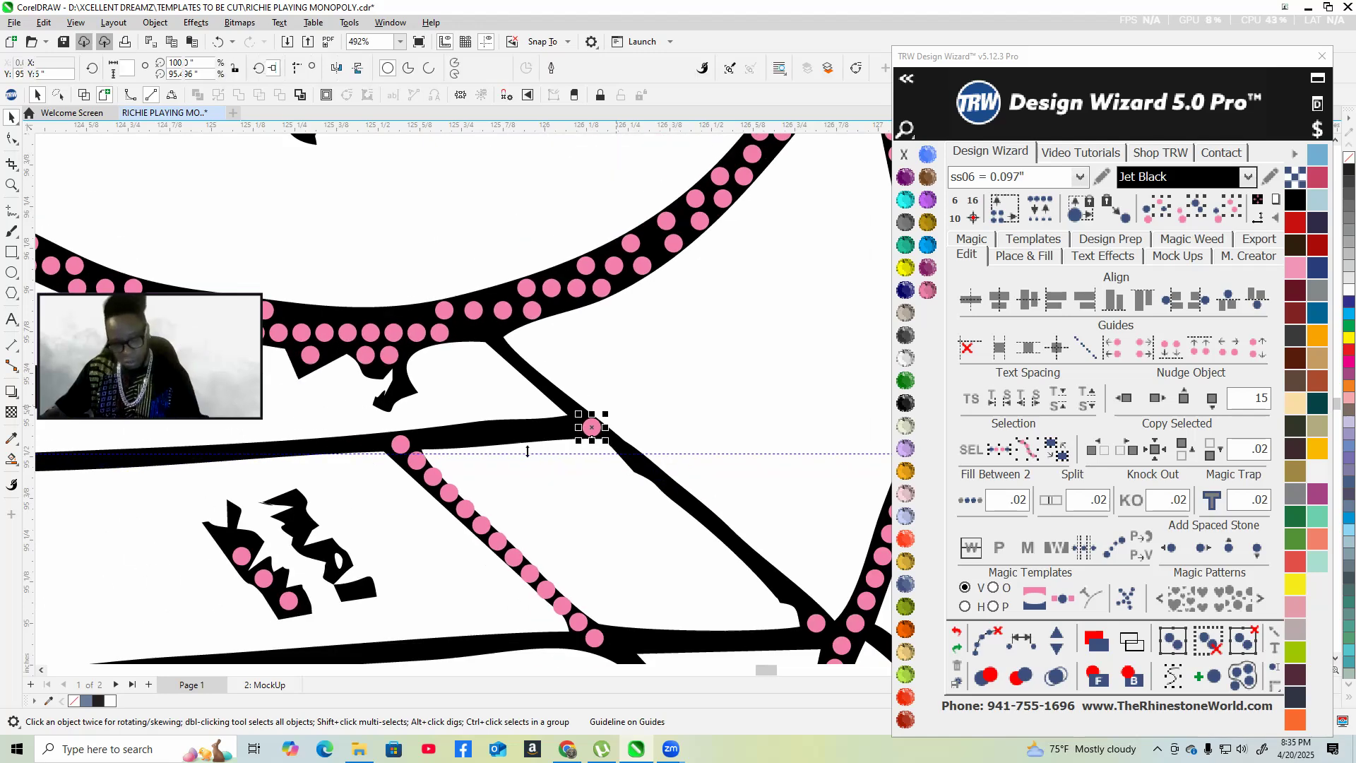
shift+click(401, 444)
click(980, 502)
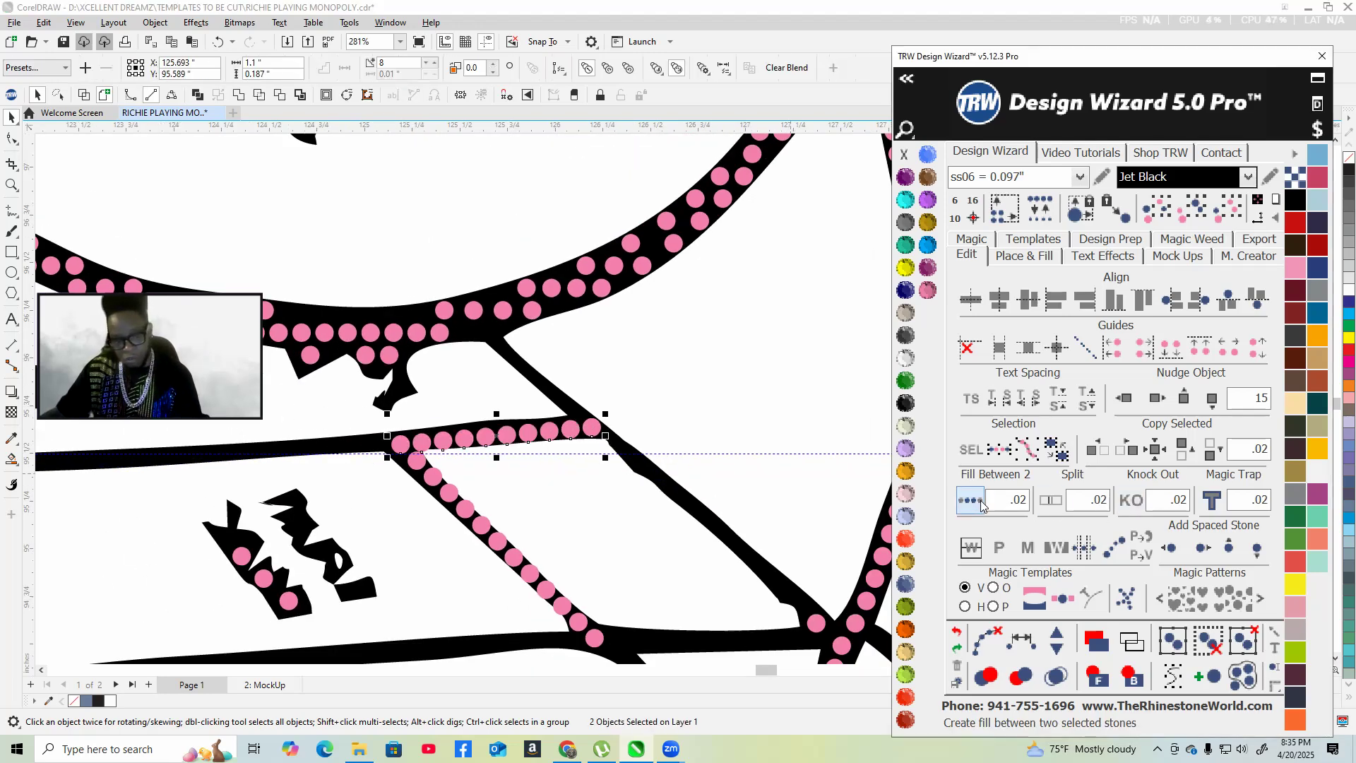
- Reduce the upper floor line's fill to 7 equally spaced in-between stones and clear the spacing path
scroll(399, 445, up, 3)
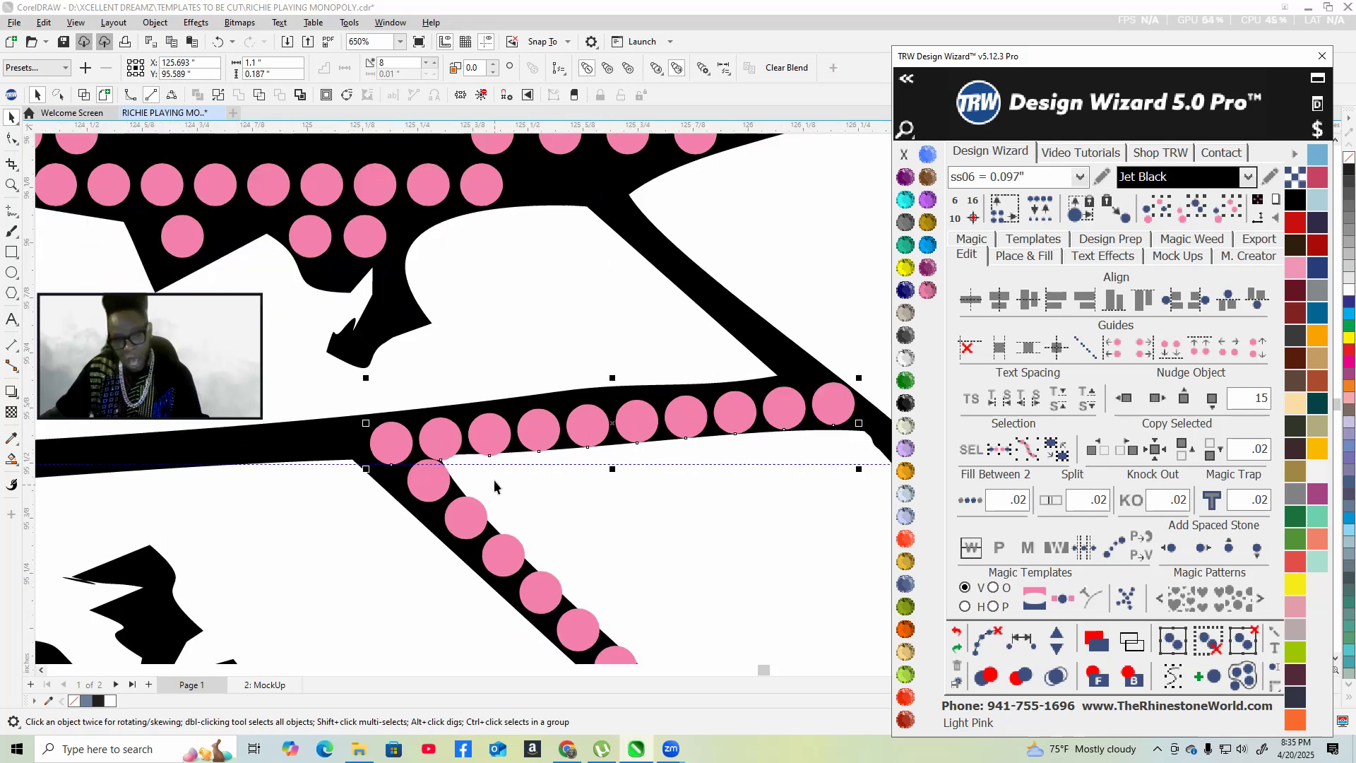
scroll(494, 480, up, 2)
scroll(487, 400, down, 4)
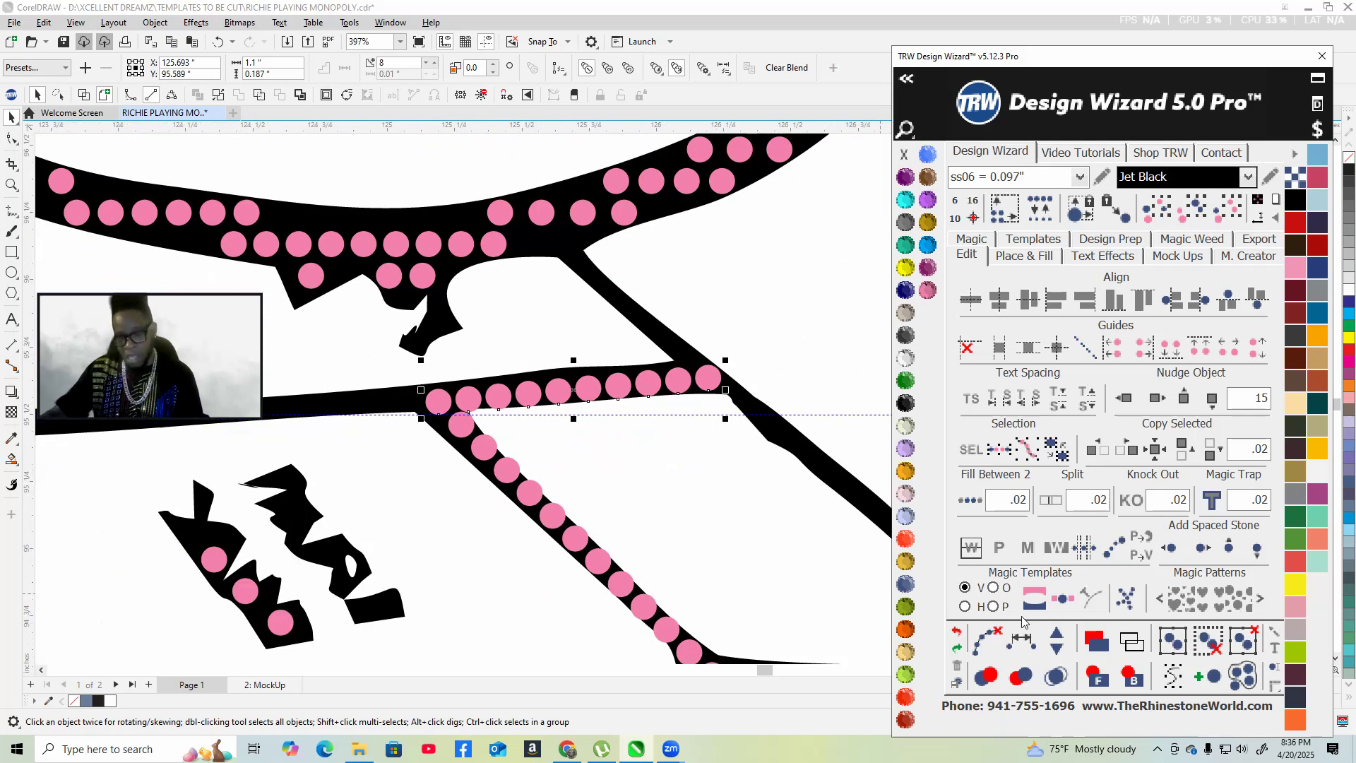
click(1058, 653)
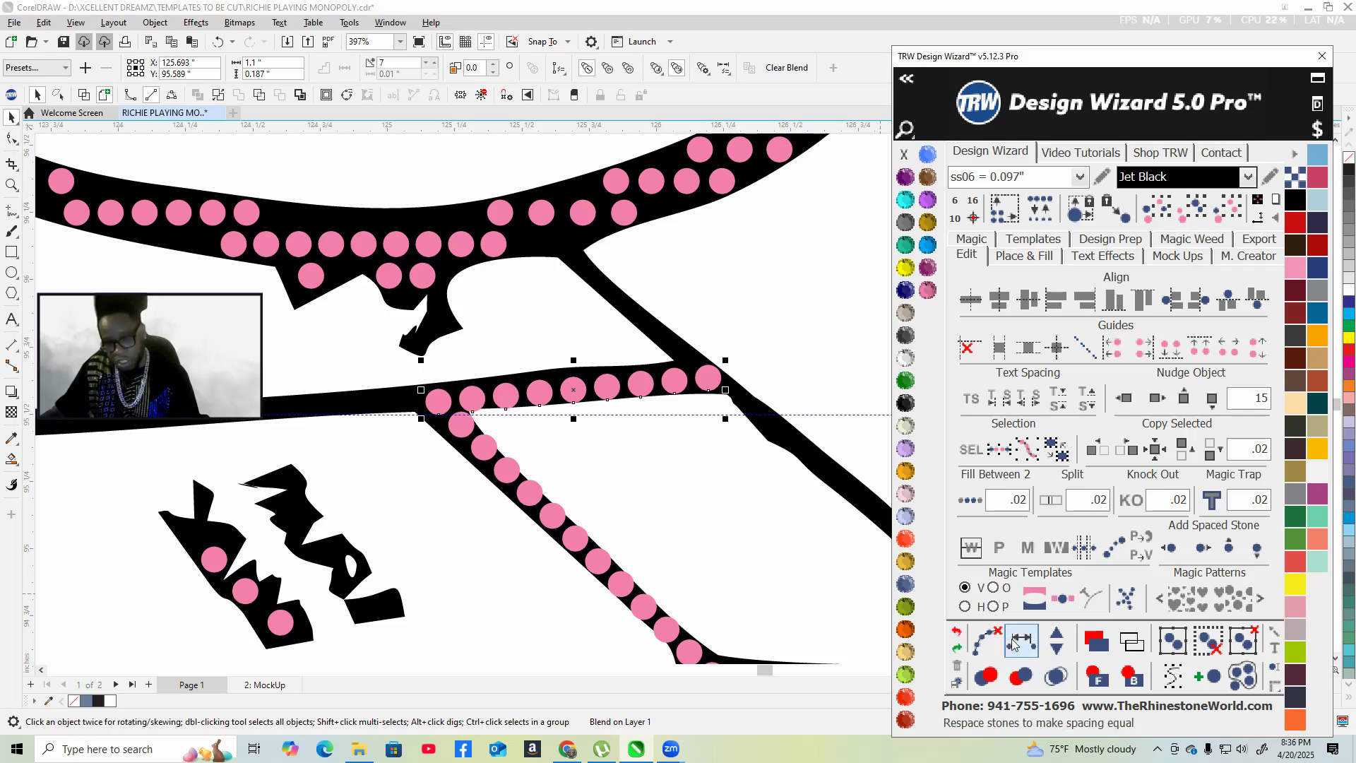
click(983, 643)
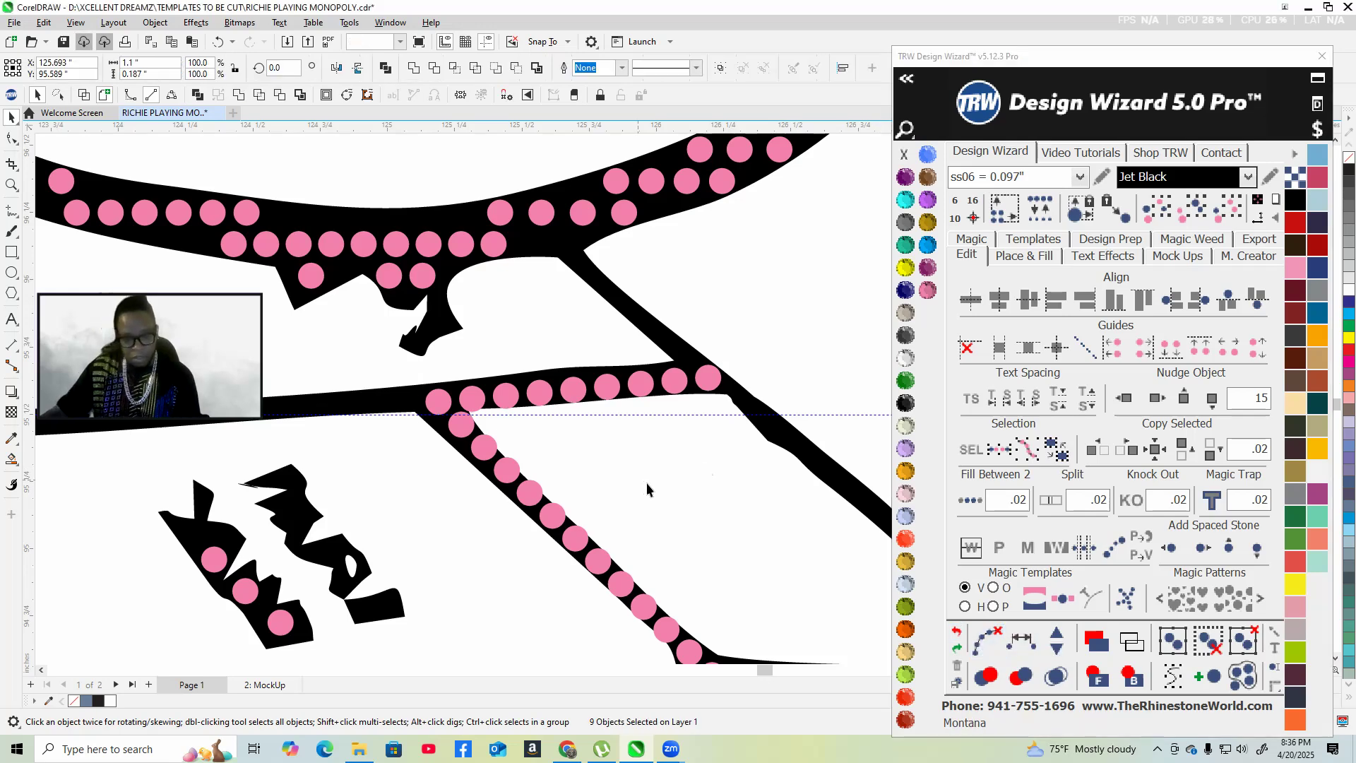
scroll(646, 482, down, 6)
scroll(638, 393, down, 2)
scroll(638, 392, up, 5)
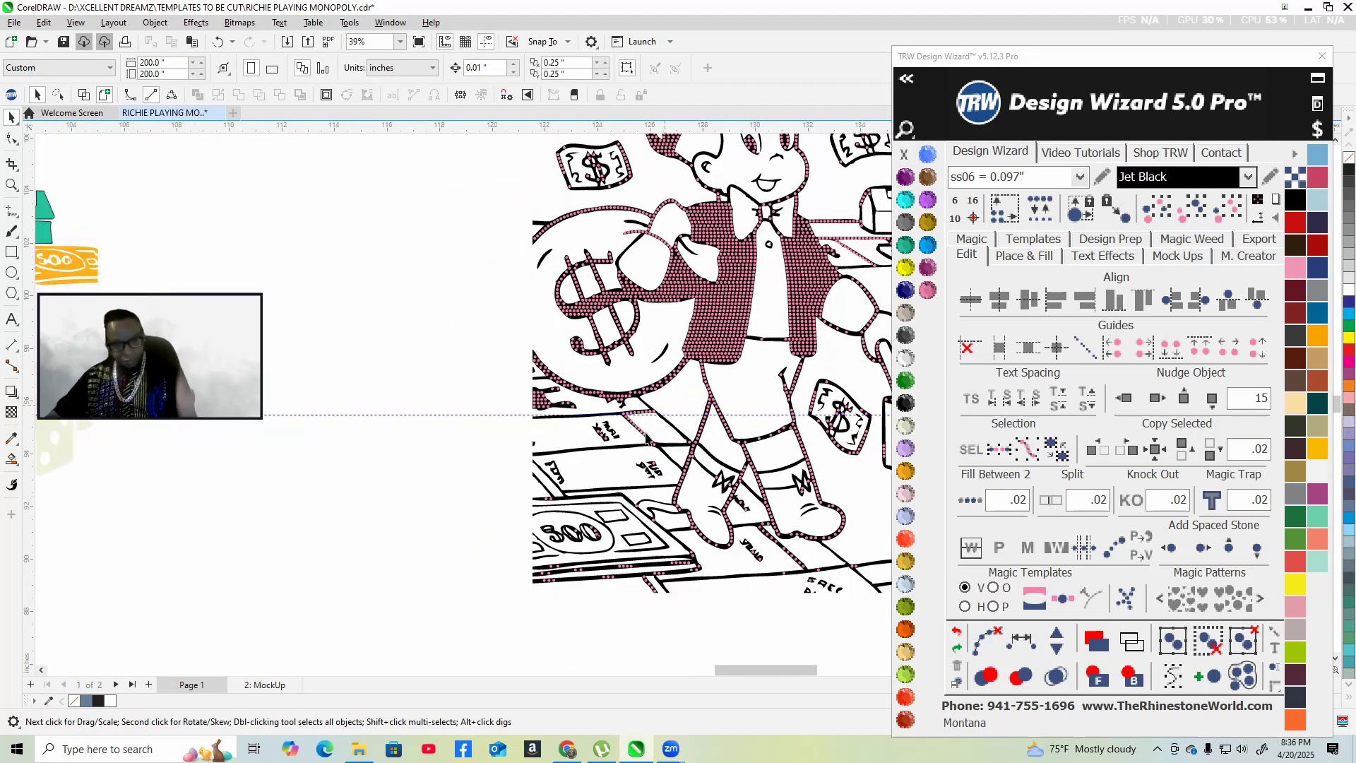
- Copy the junction stone of the upper floor line up onto the diagonal outline just above it
scroll(639, 392, up, 5)
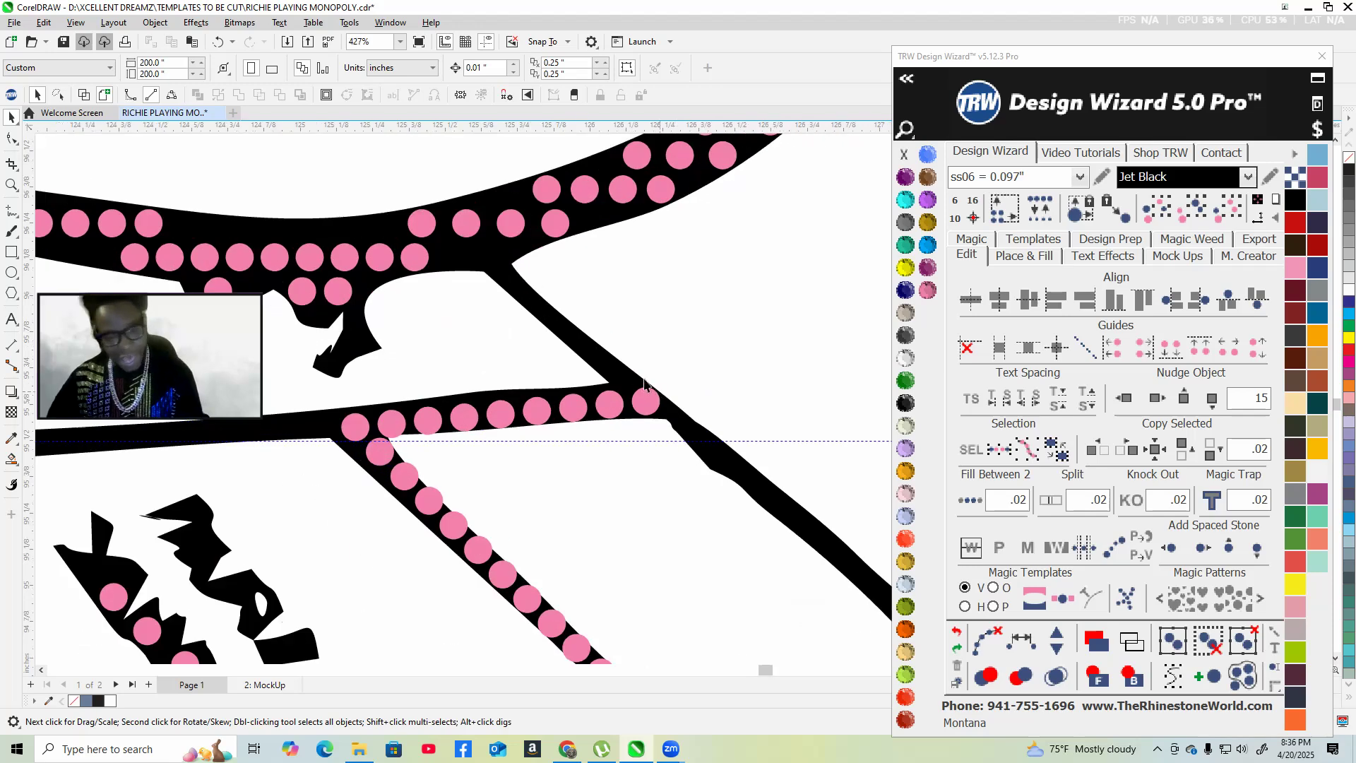
scroll(616, 385, up, 3)
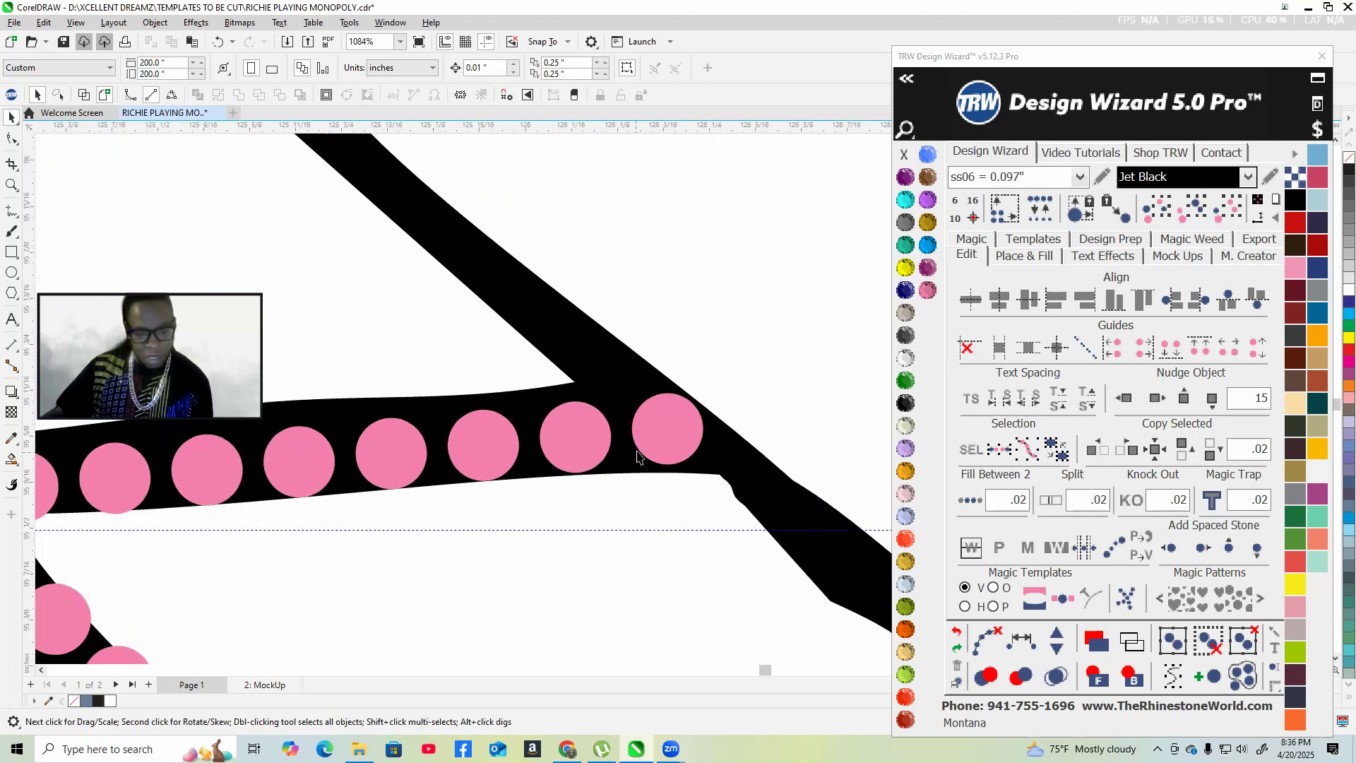
click(668, 418)
drag(620, 352, 574, 326)
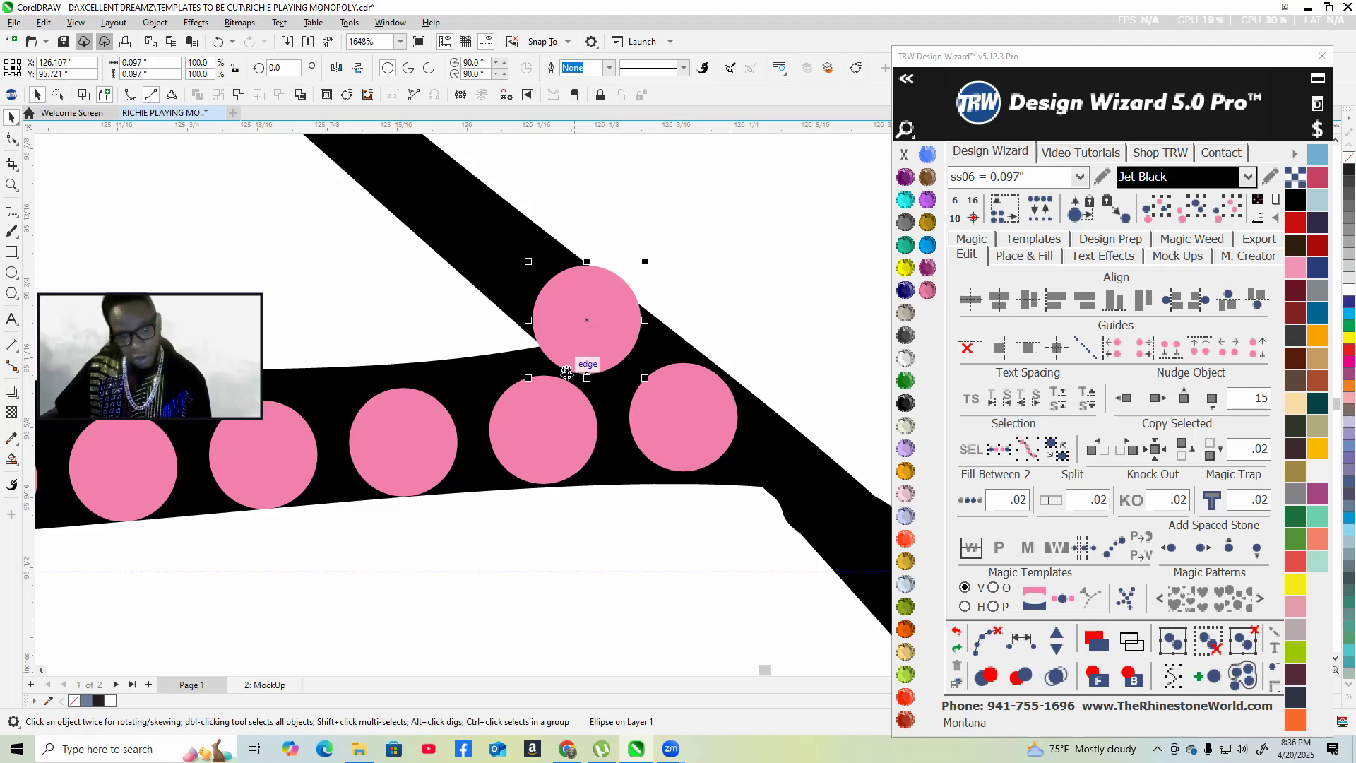
scroll(636, 452, down, 5)
scroll(512, 344, up, 2)
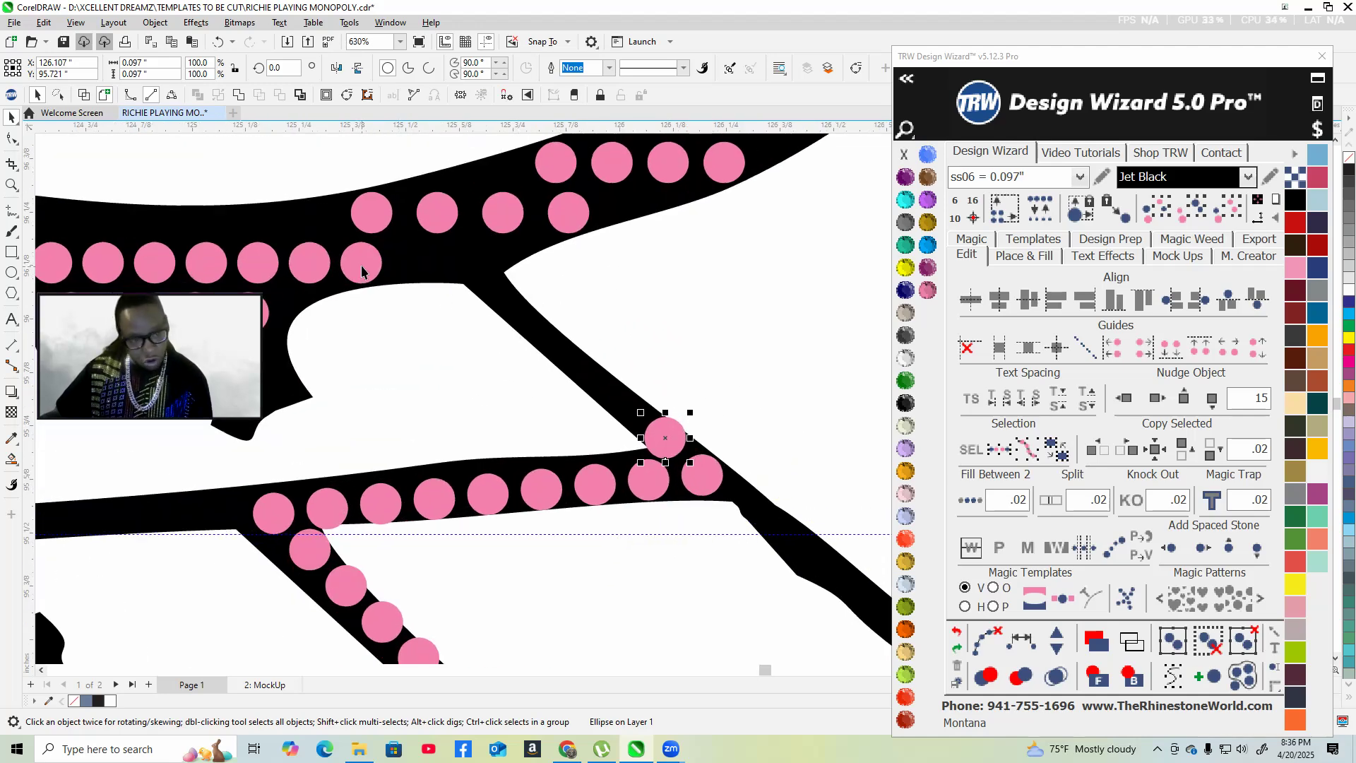
- Copy the end stone of the money bag's outline row to the diagonal's upper end and fill the diagonal with stones between its two ends
drag(362, 264, 474, 283)
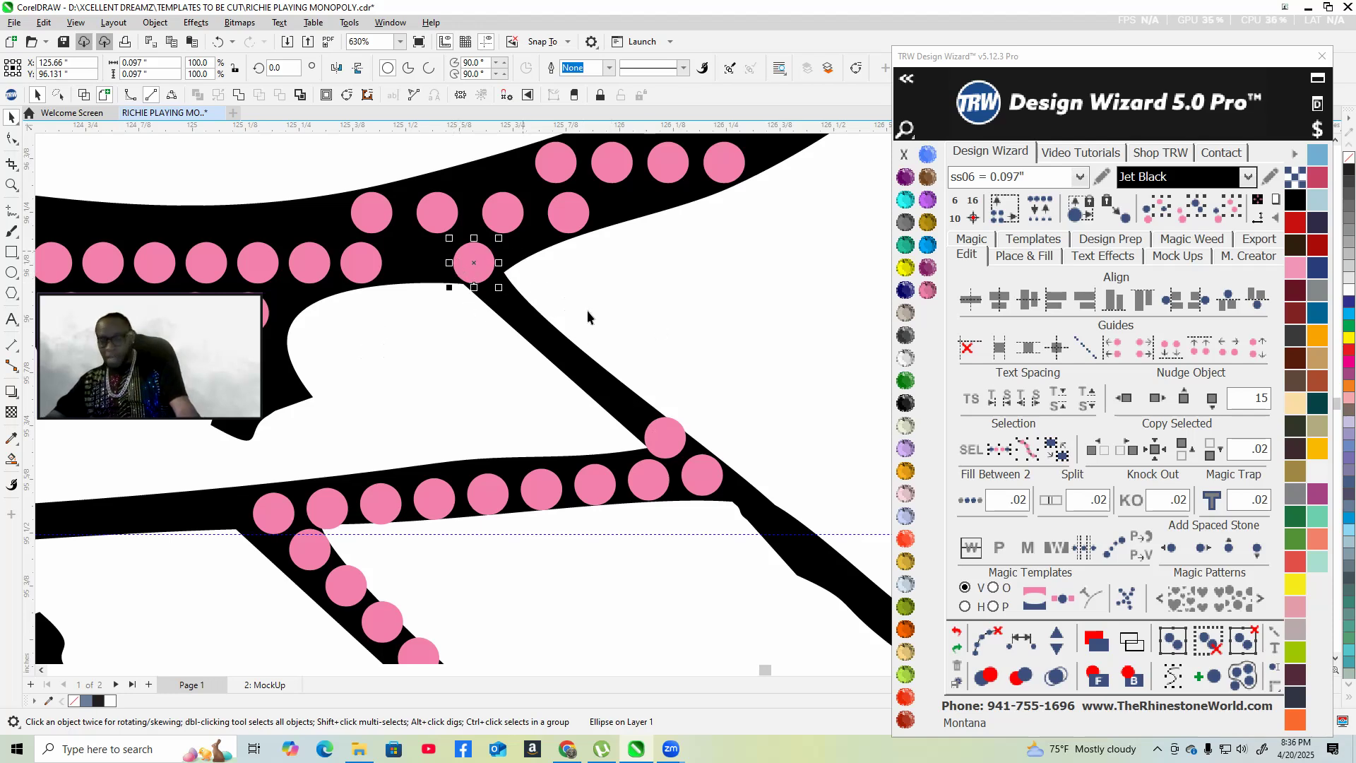
shift+click(670, 439)
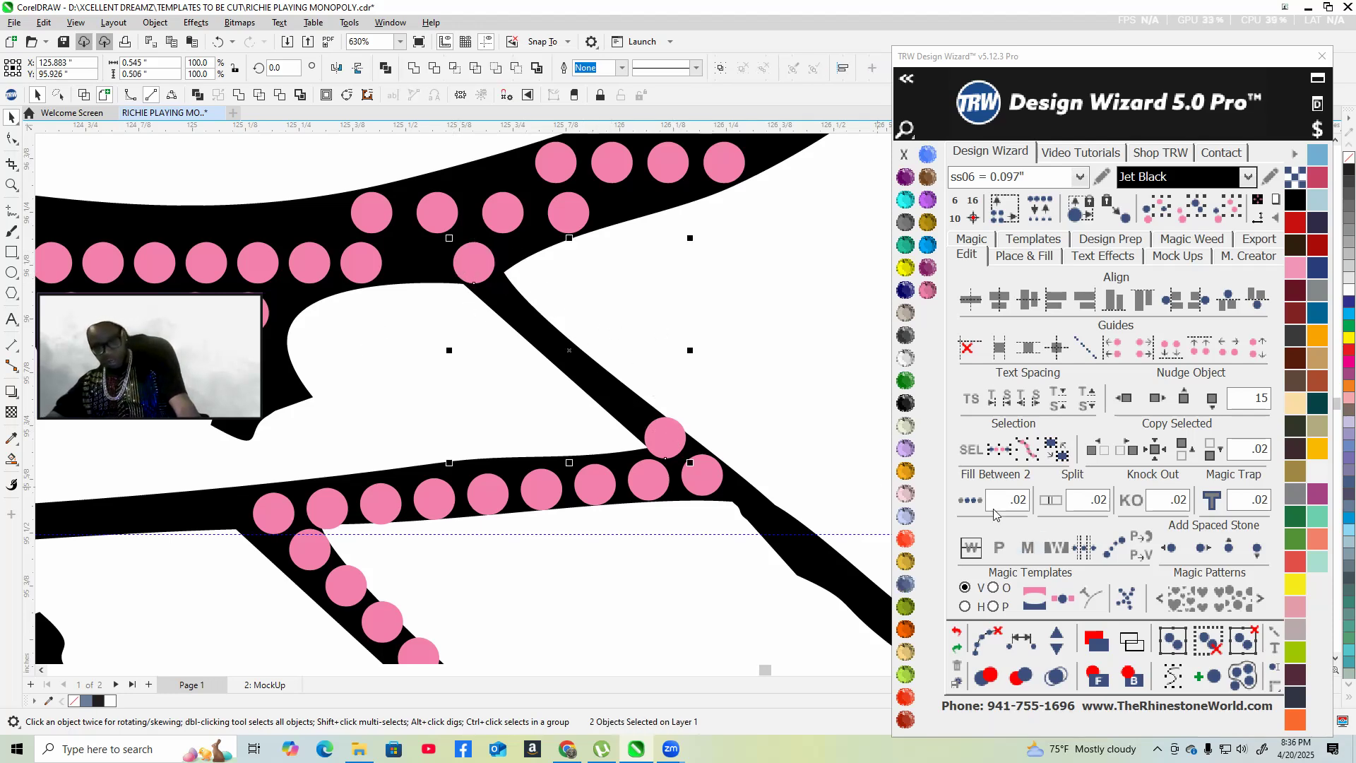
click(971, 501)
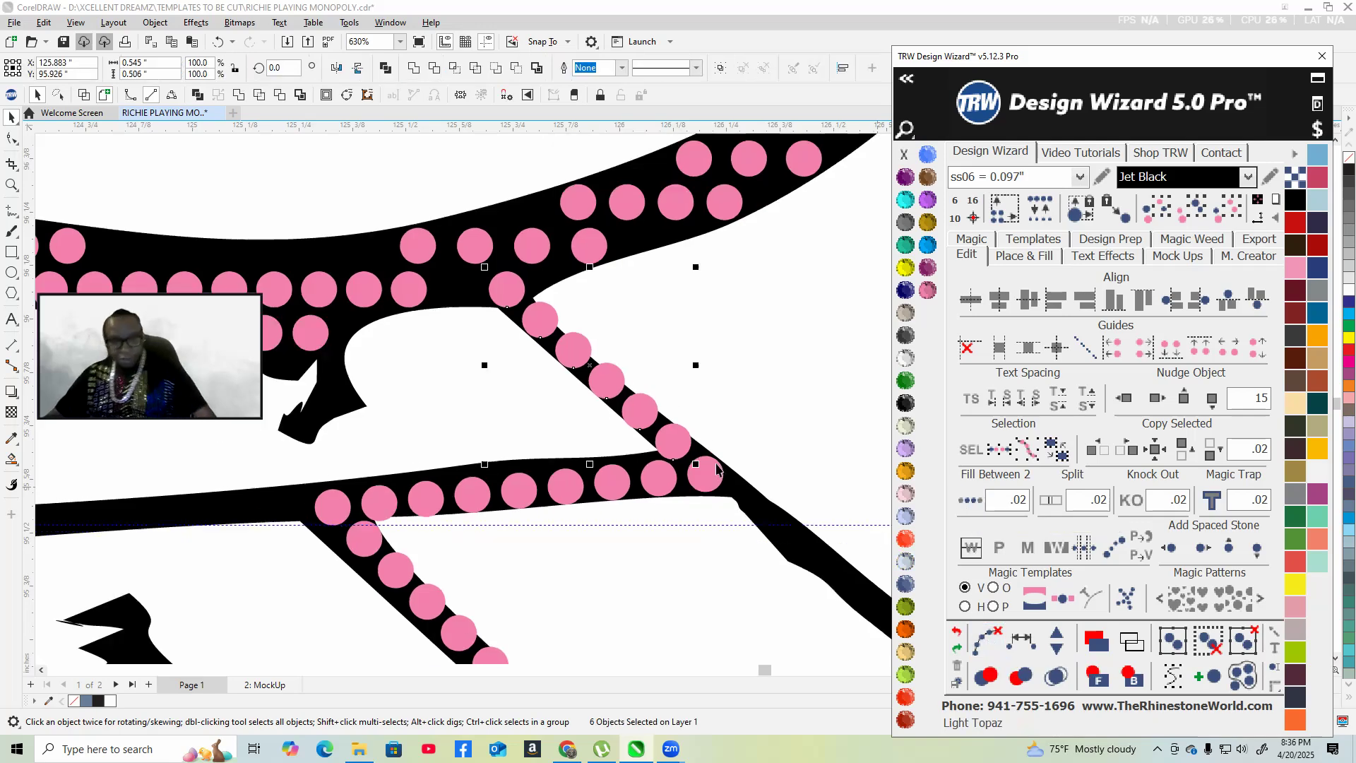
- Copy the stone midway along the shirt's bottom hem line to the hem's left end beside the jacket
scroll(717, 469, down, 4)
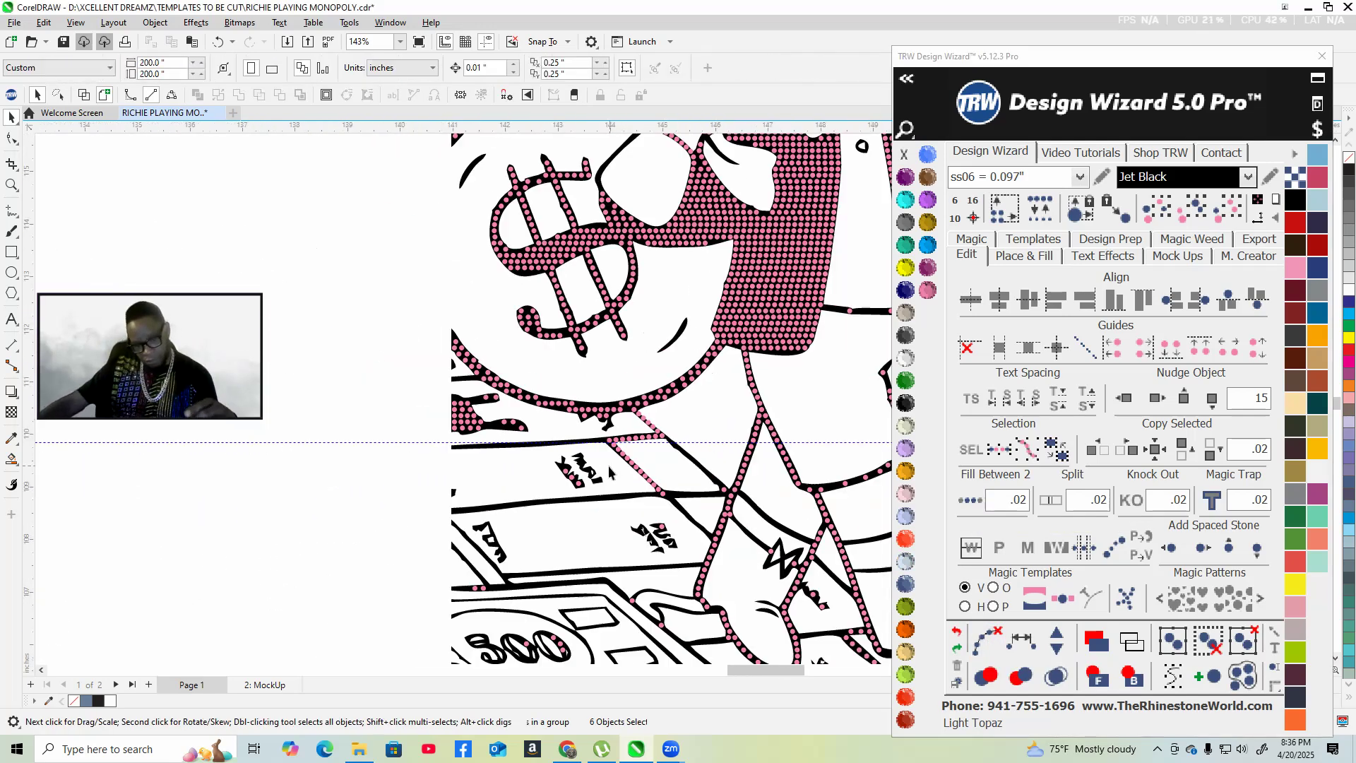
scroll(612, 472, down, 2)
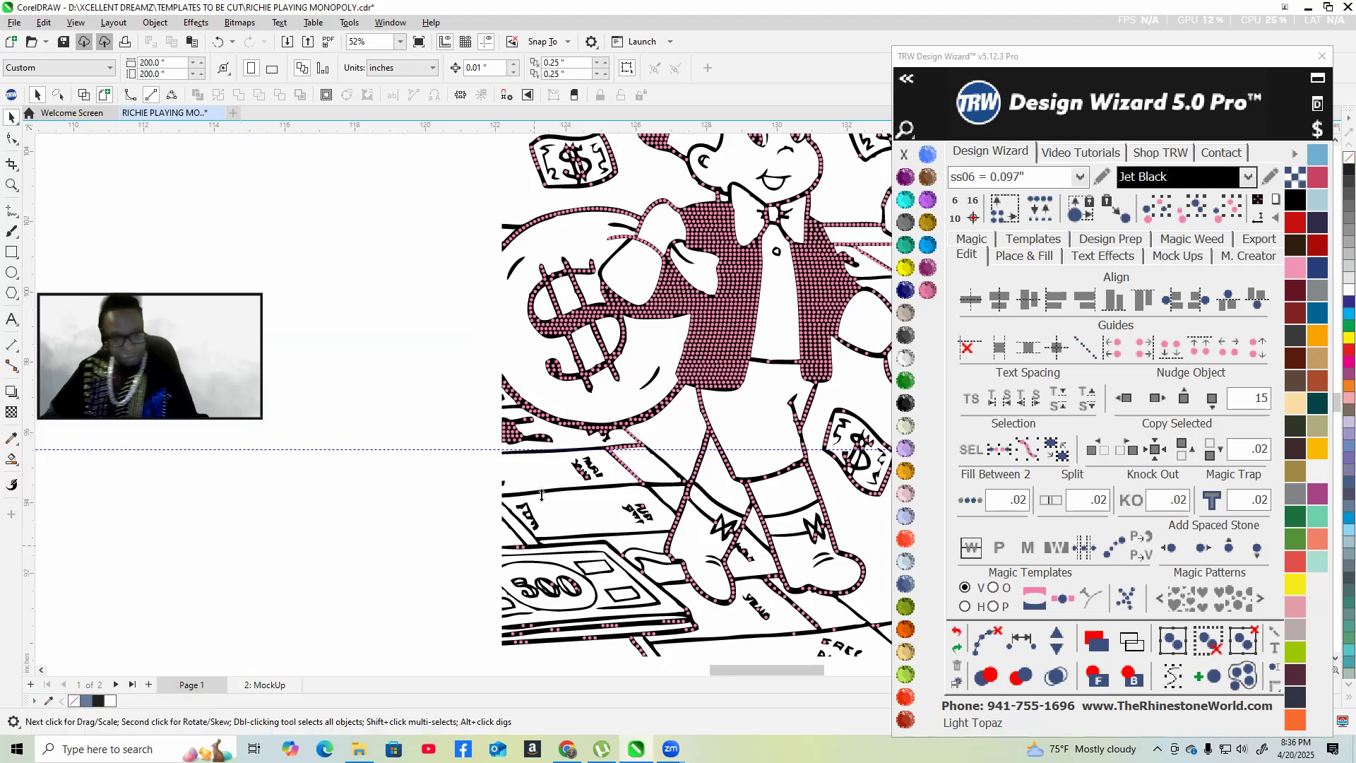
scroll(614, 470, down, 2)
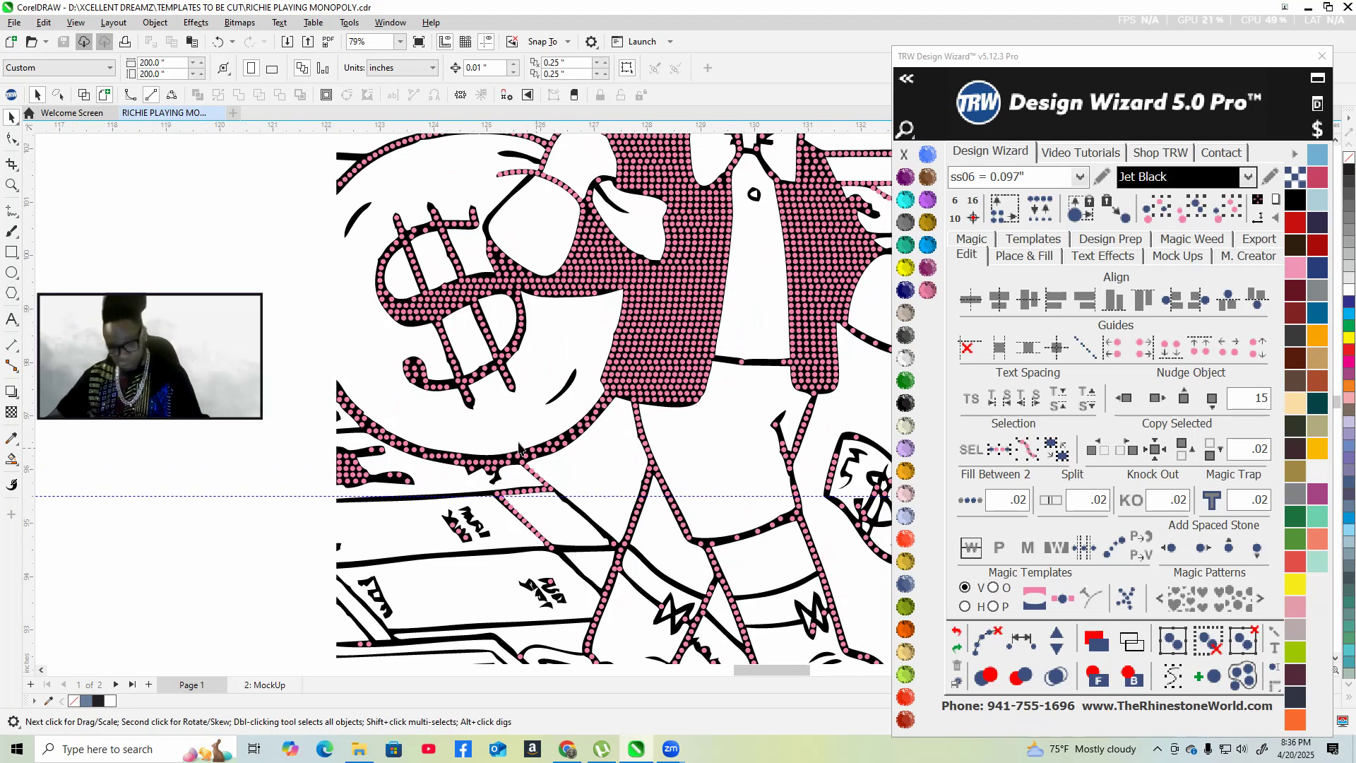
scroll(518, 445, down, 2)
scroll(643, 367, up, 3)
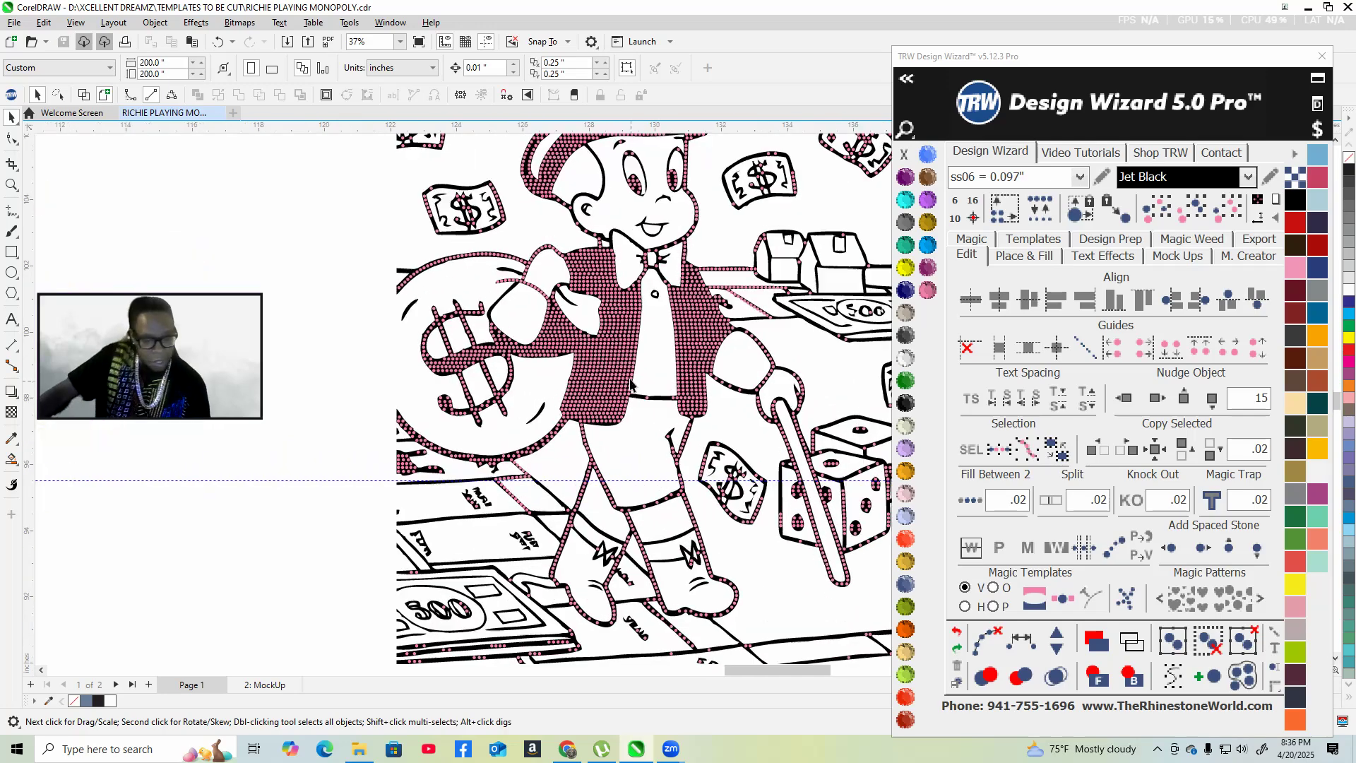
scroll(647, 368, up, 6)
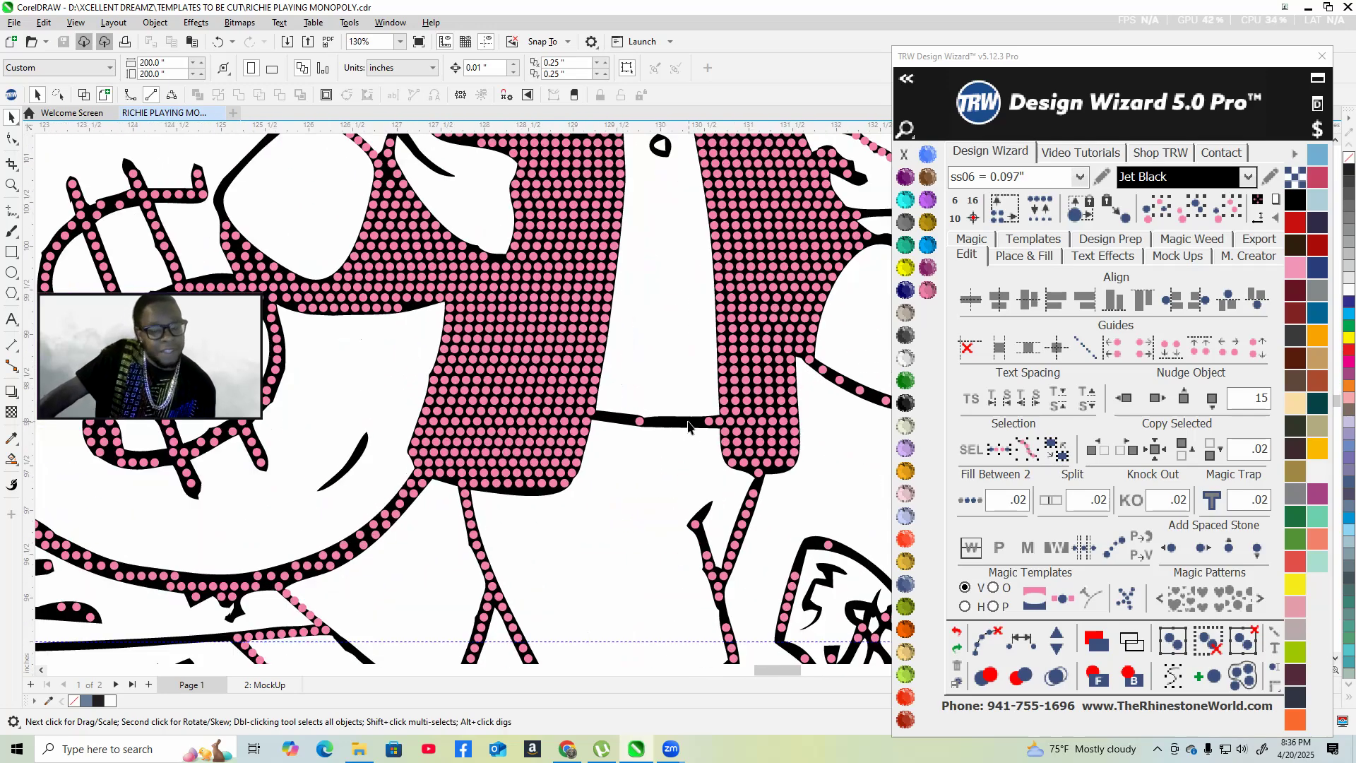
scroll(616, 438, up, 5)
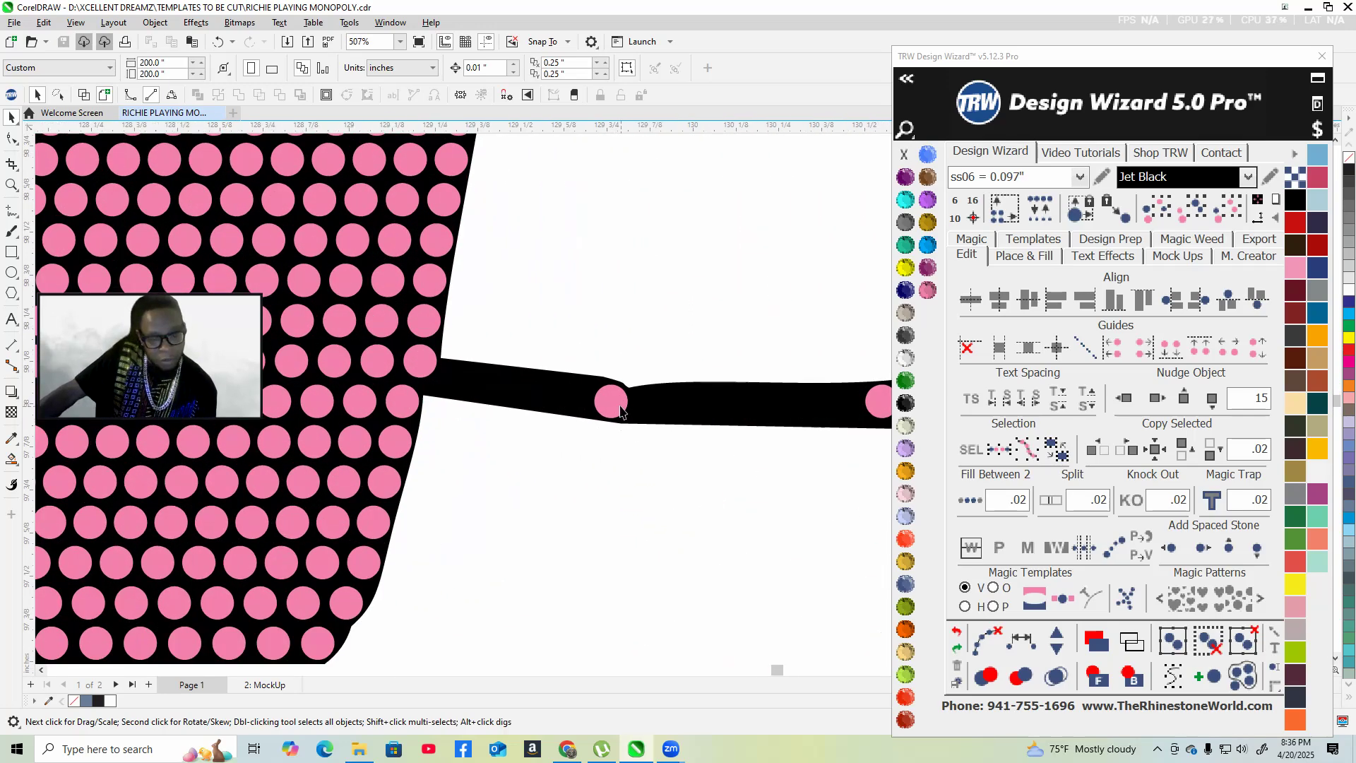
drag(619, 402, 459, 379)
scroll(460, 379, down, 2)
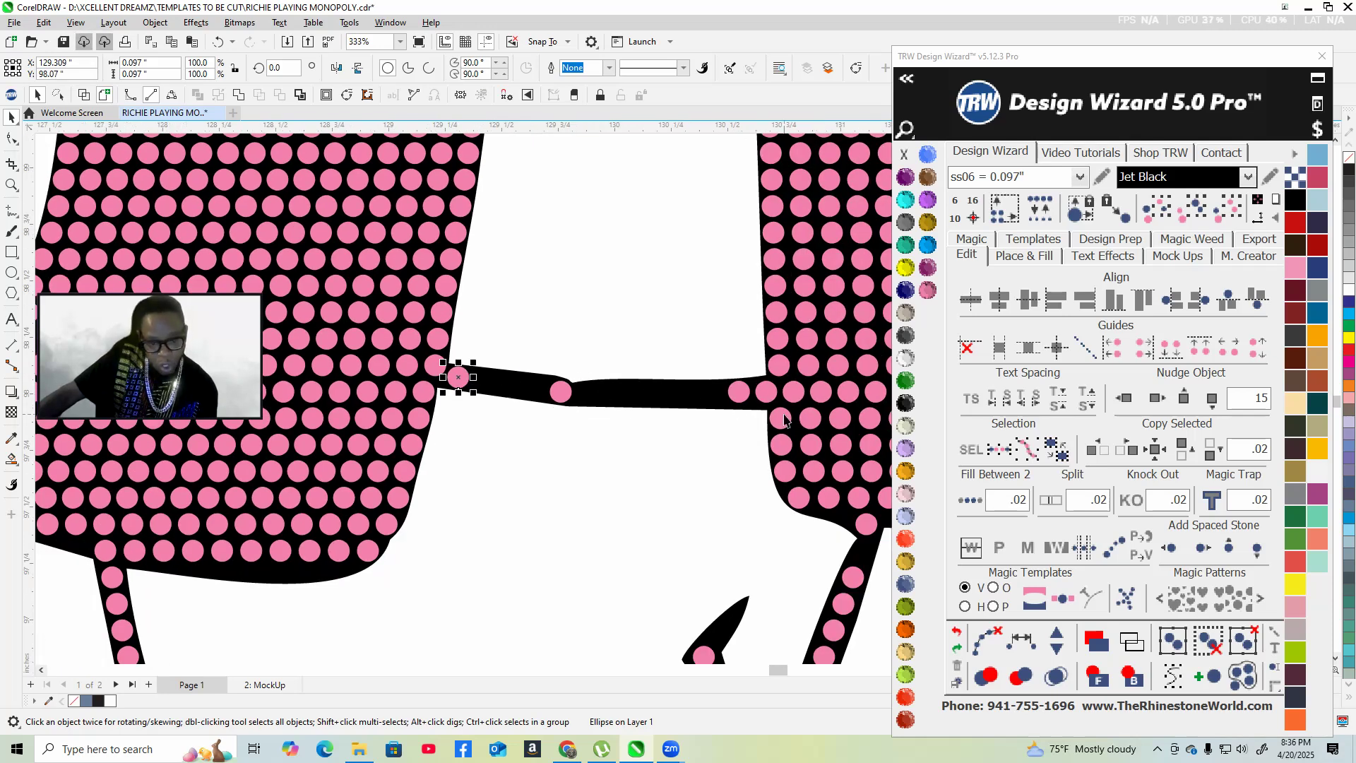
- Respace the five stones equally from the hem line's left end to the second stone inside the right jacket panel
click(555, 396)
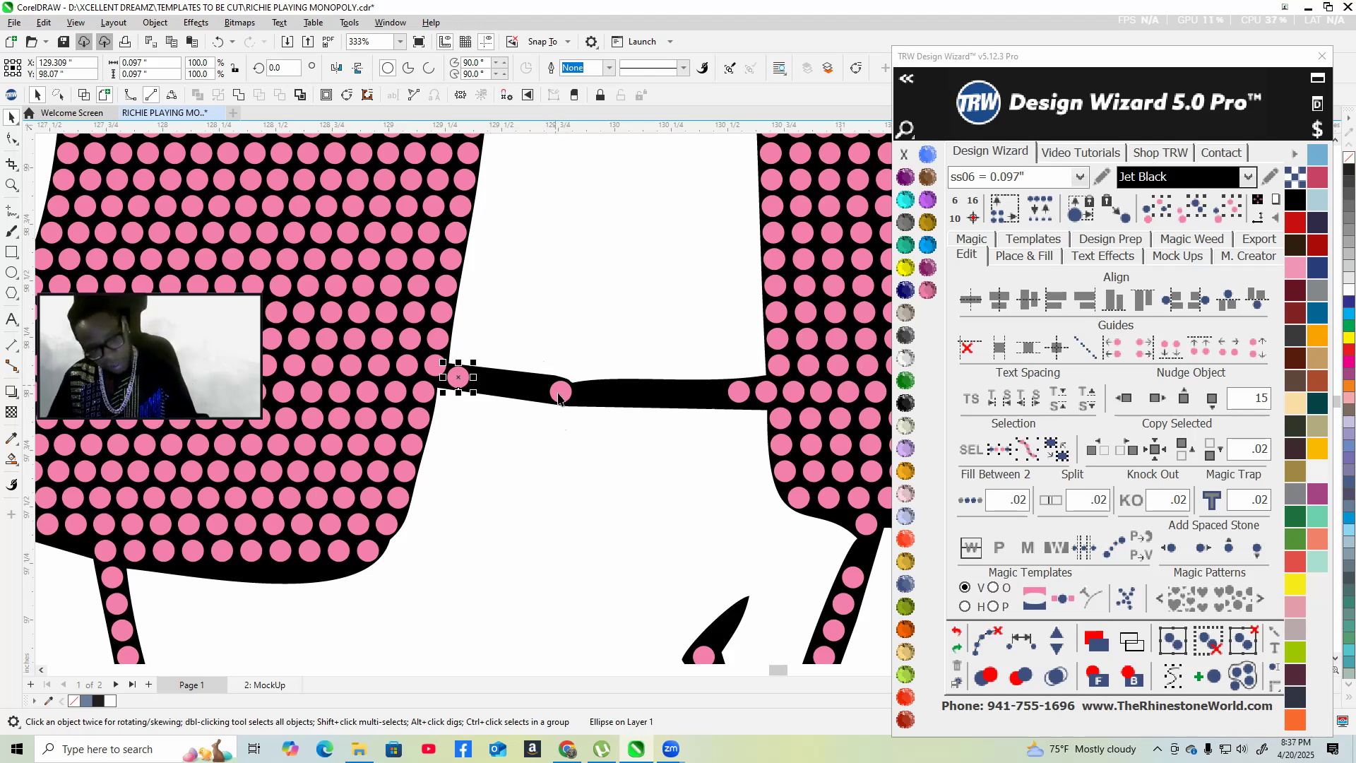
shift+click(736, 388)
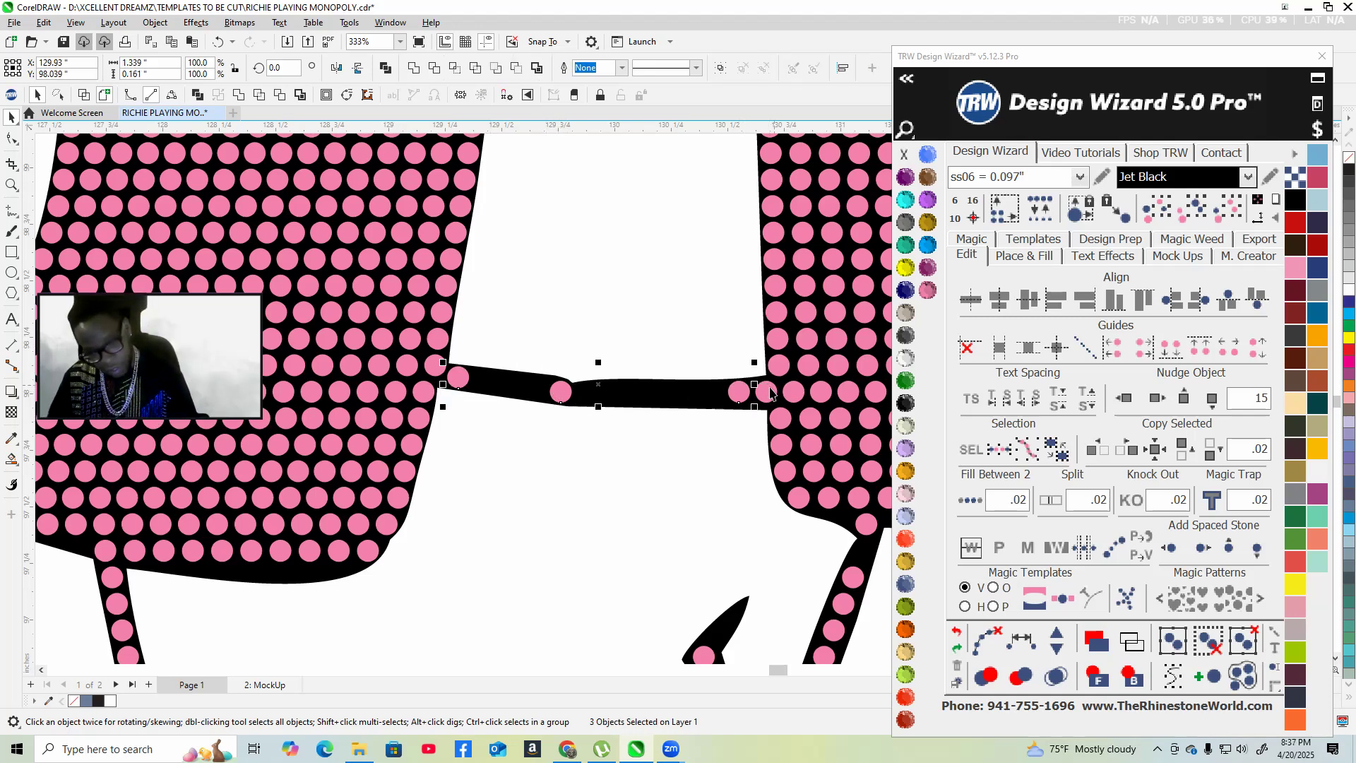
shift+click(769, 392)
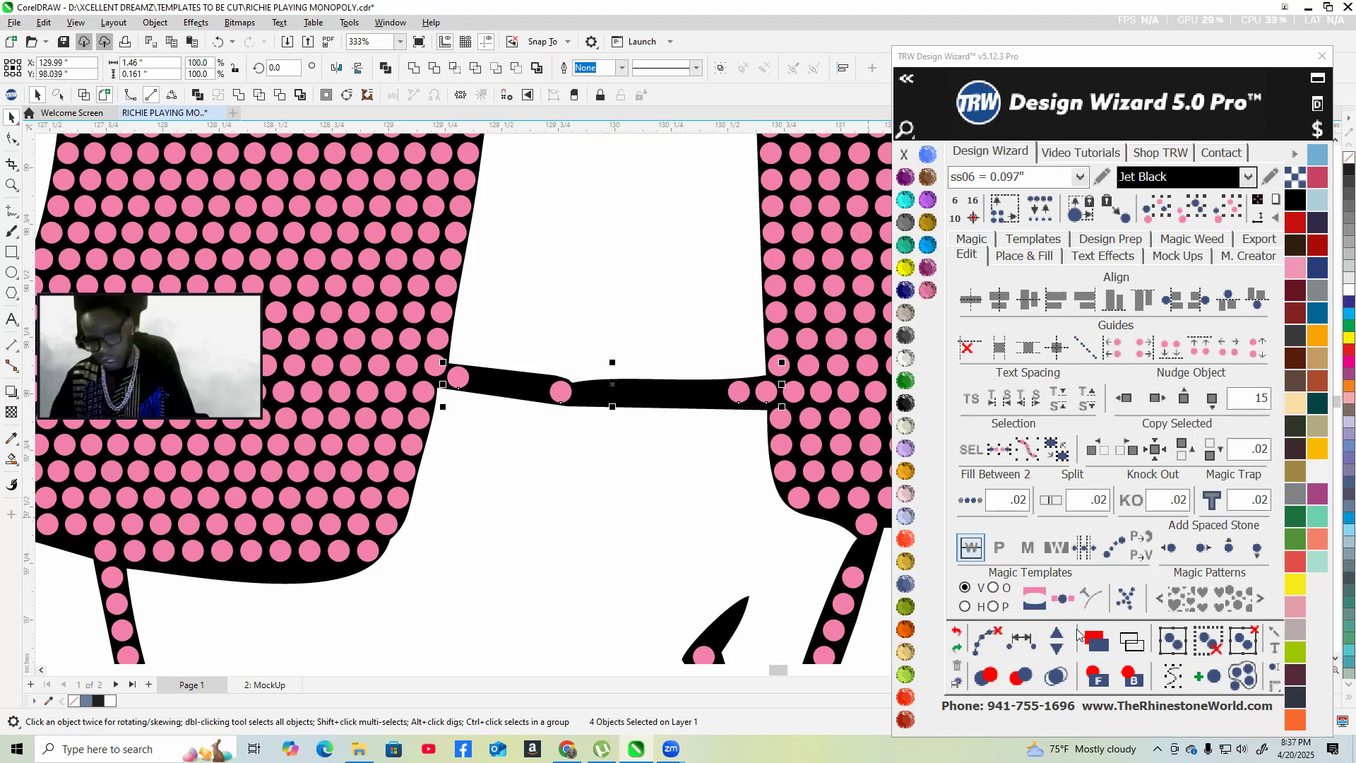
shift+click(792, 393)
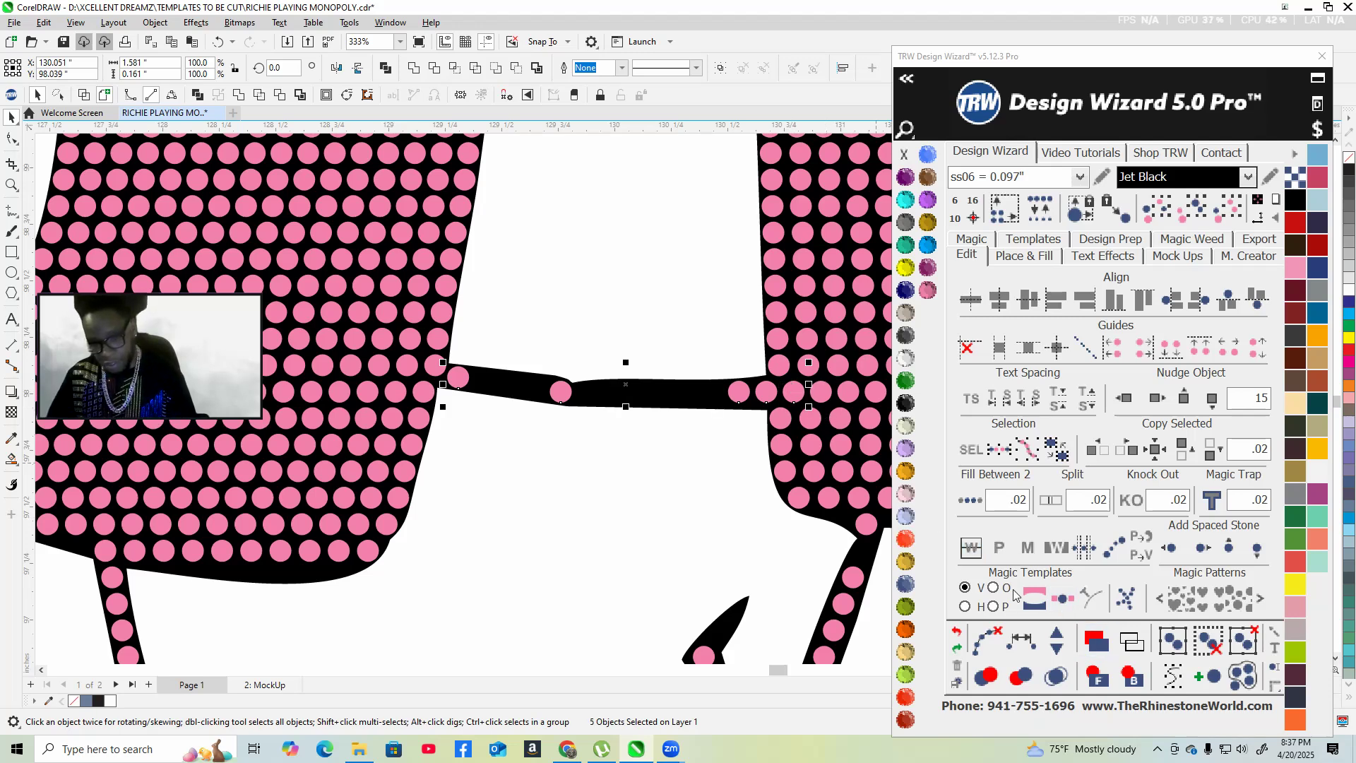
click(1020, 645)
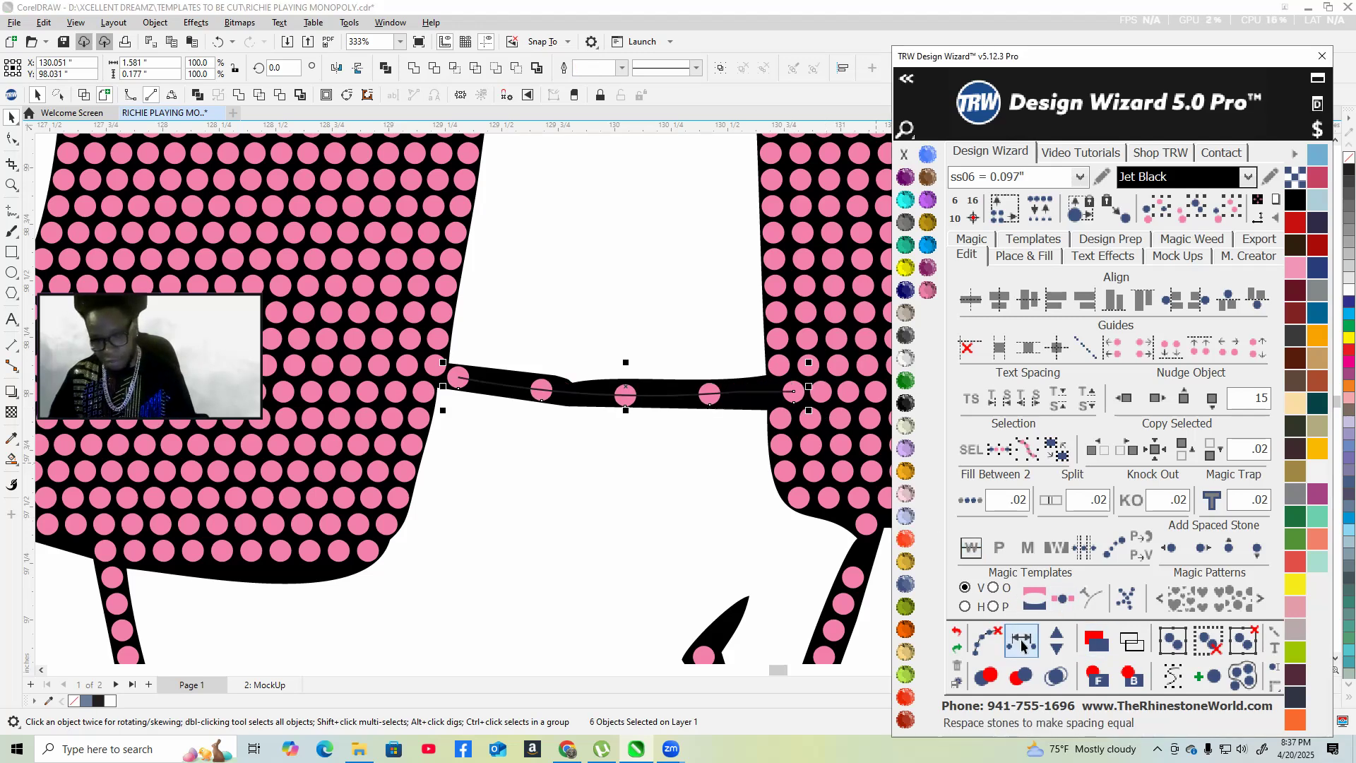
- Add stones to the hem row until it holds 13 equally spaced stones, and clear the spacing path
click(1060, 634)
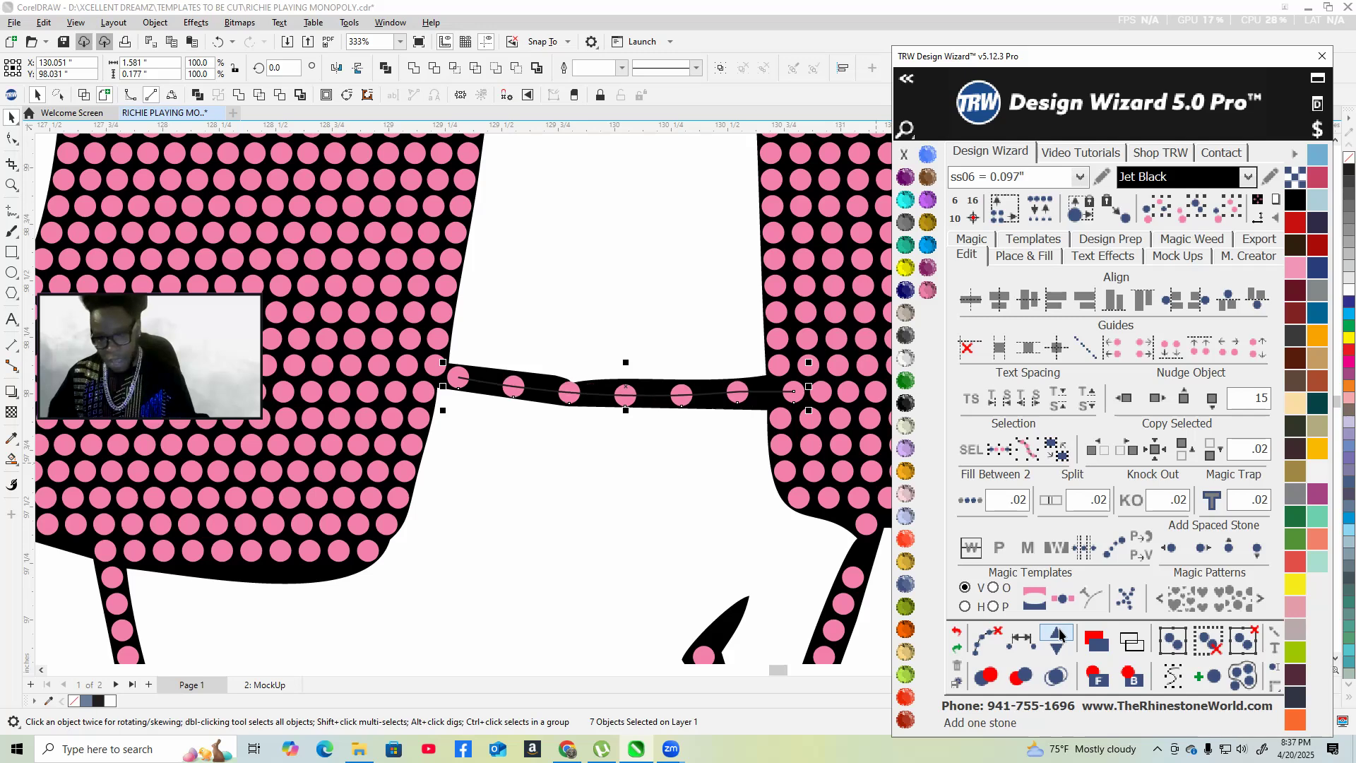
click(1060, 634)
click(1059, 634)
click(1060, 634)
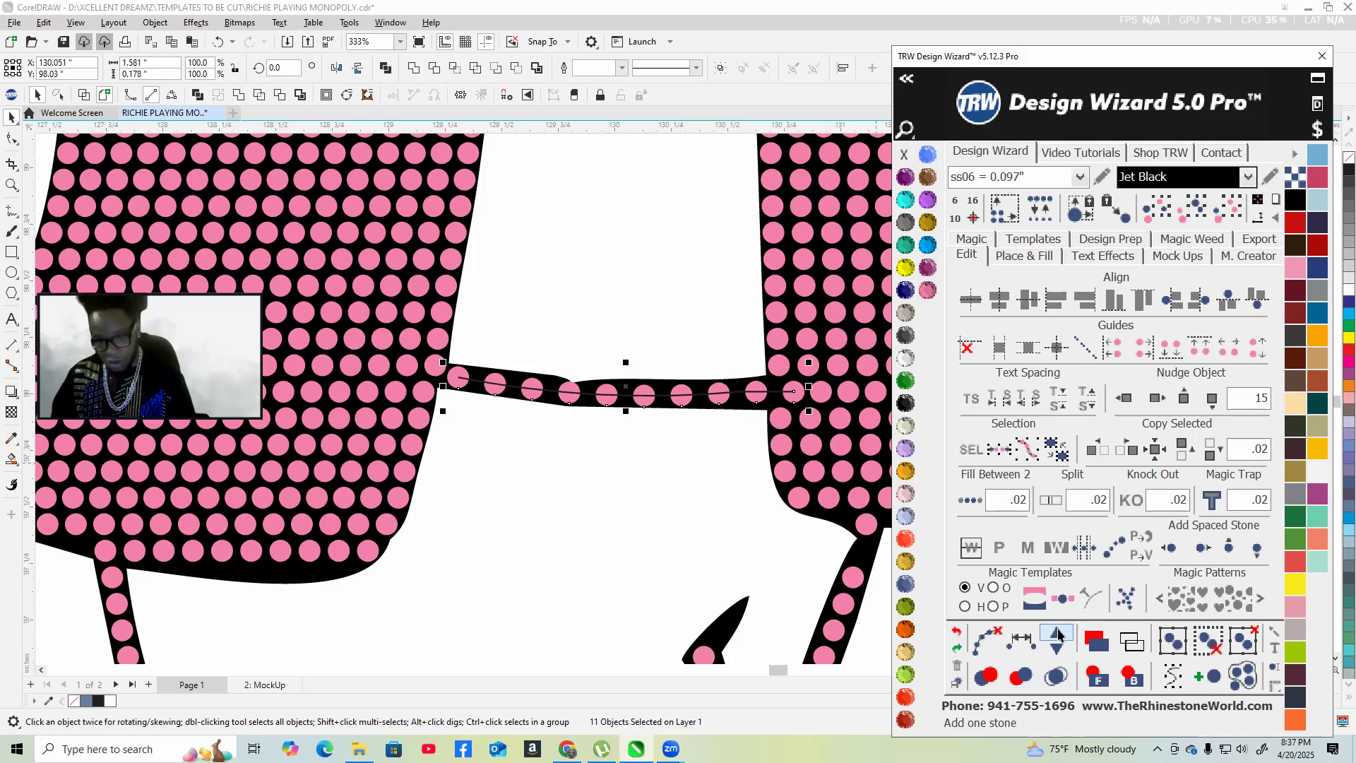
click(1059, 634)
click(1060, 633)
click(1060, 633)
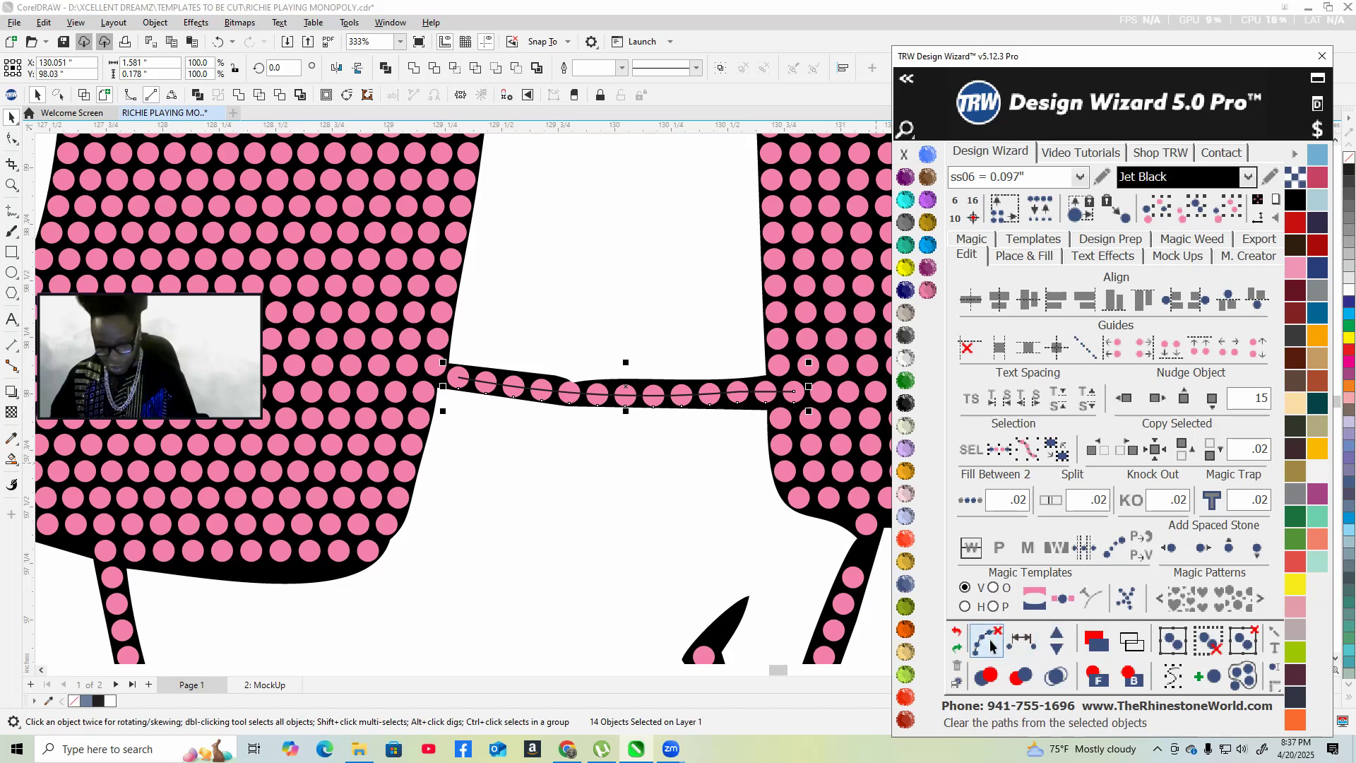
click(1056, 634)
scroll(256, 480, down, 6)
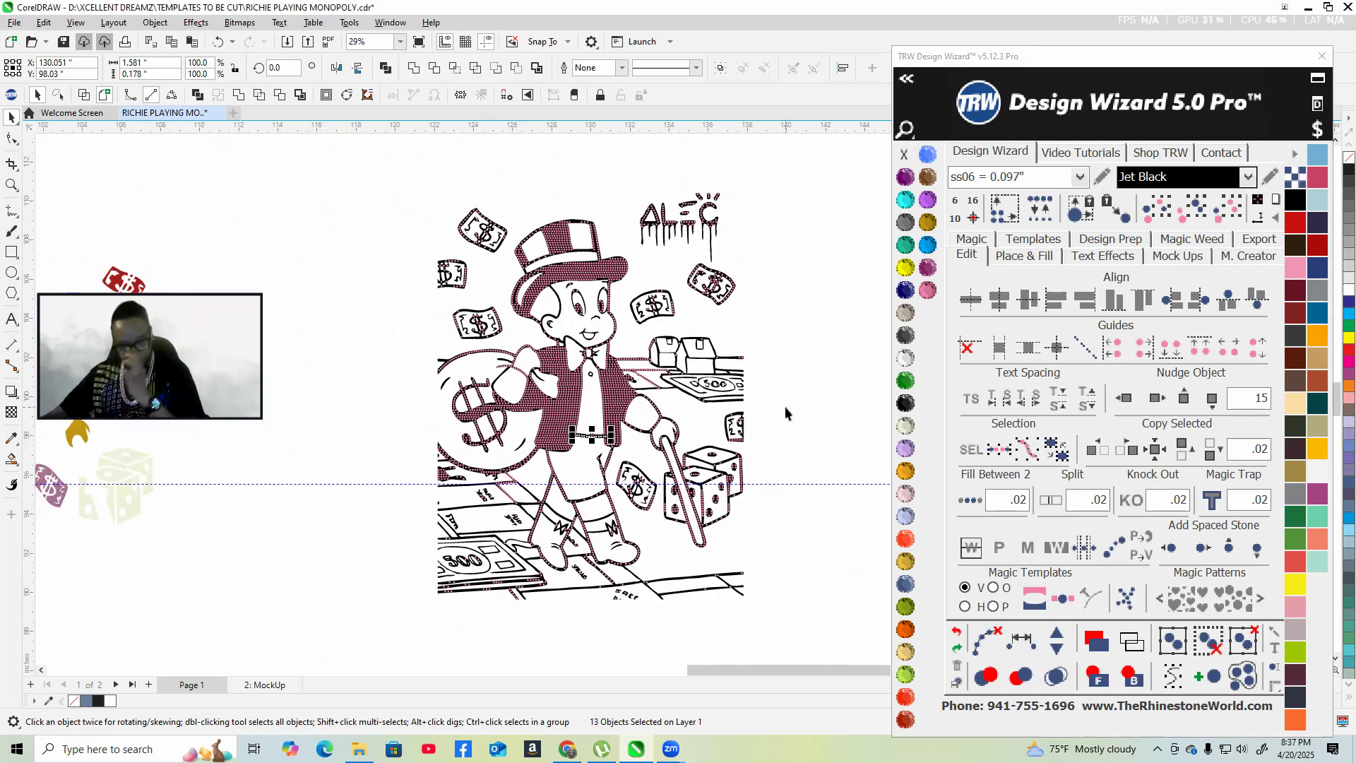
click(785, 405)
- Copy the short diagonal's bottom stone along the horizontal floor line to just before its junction with the leg outline
scroll(599, 397, up, 1)
scroll(537, 434, up, 4)
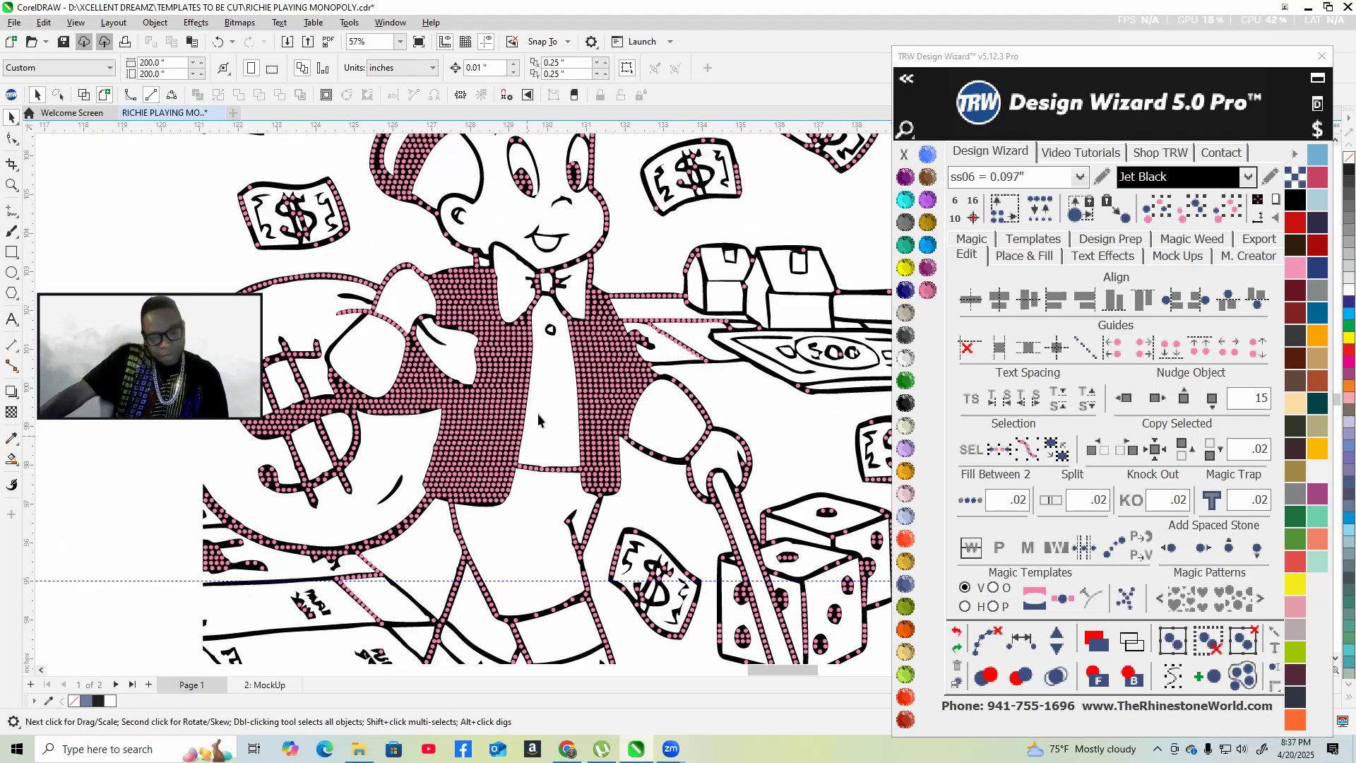
scroll(565, 417, down, 3)
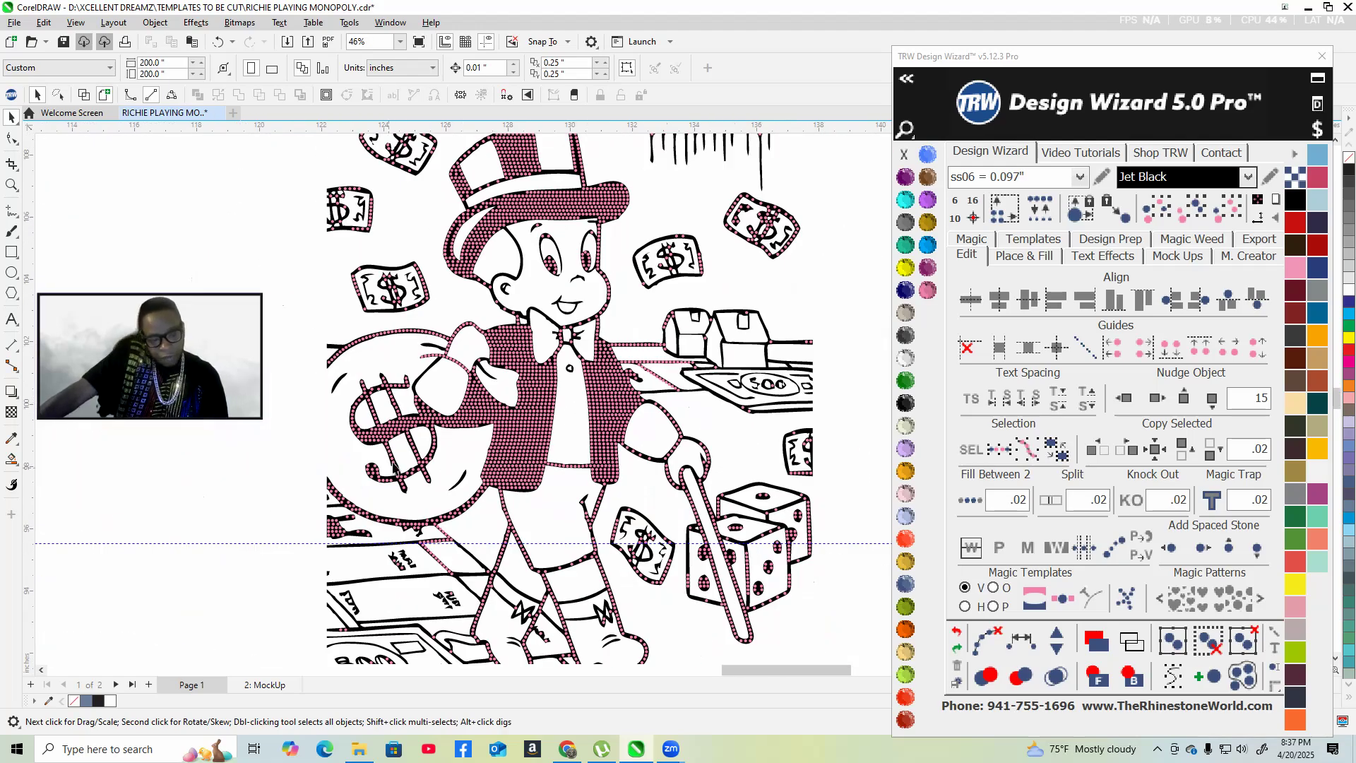
scroll(469, 545, up, 6)
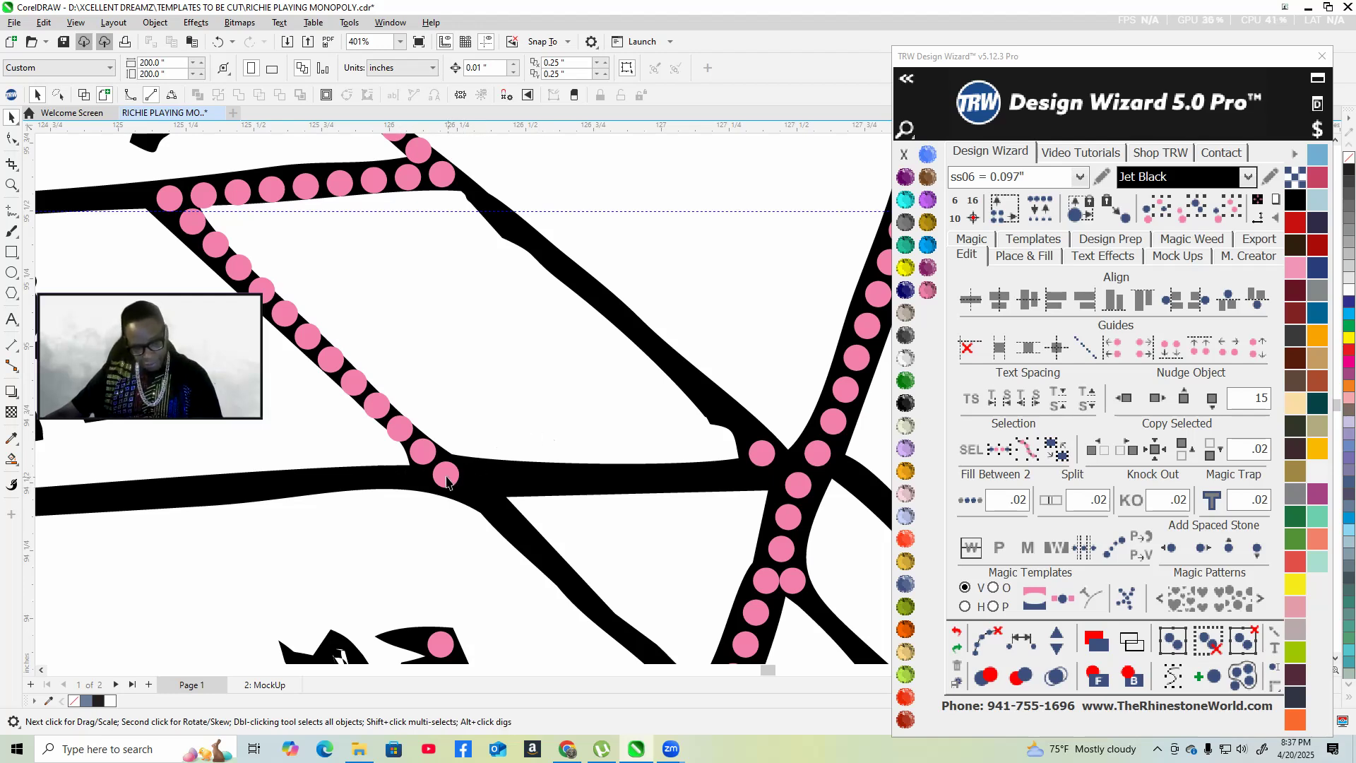
drag(447, 482, 752, 456)
scroll(752, 456, up, 1)
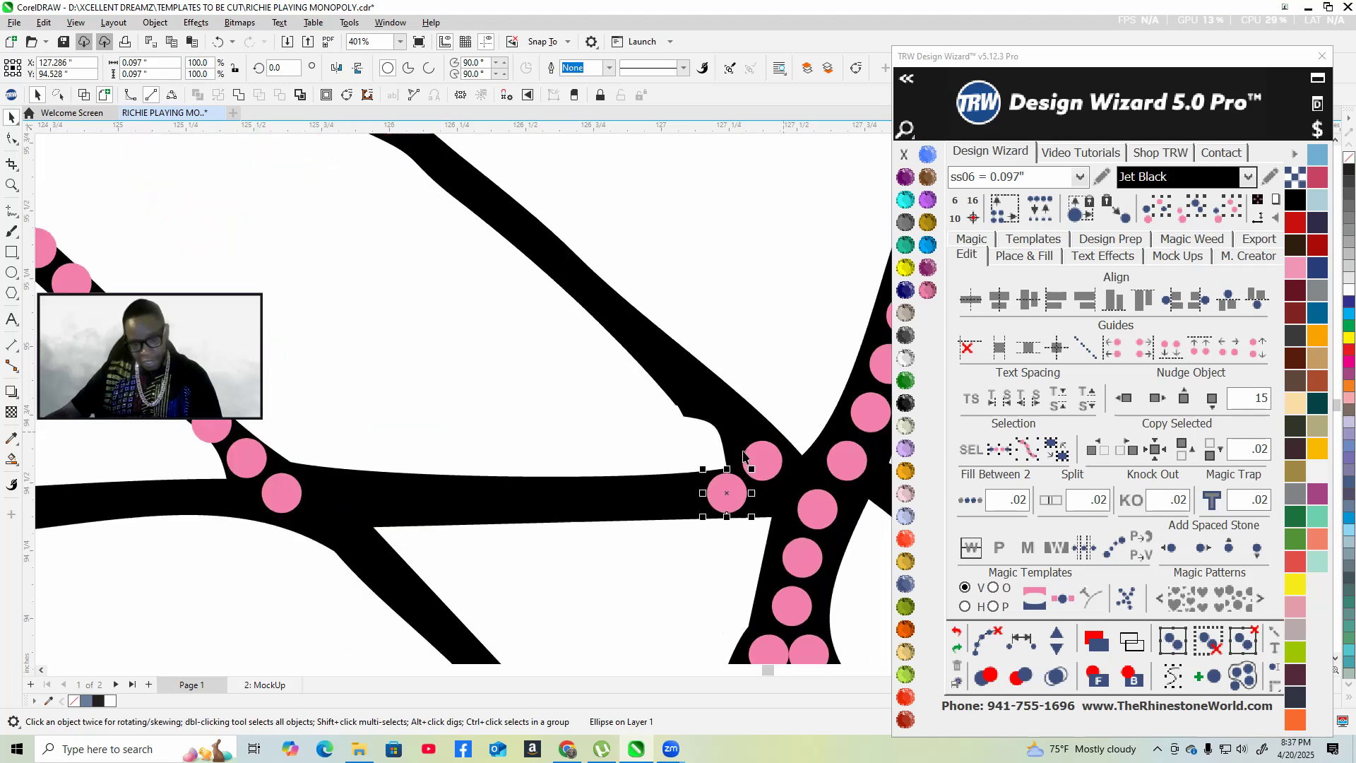
- Delete the stray stone above the copied one and move the copy along the floor line up against the leg outline's row
key(Delete)
scroll(745, 495, up, 1)
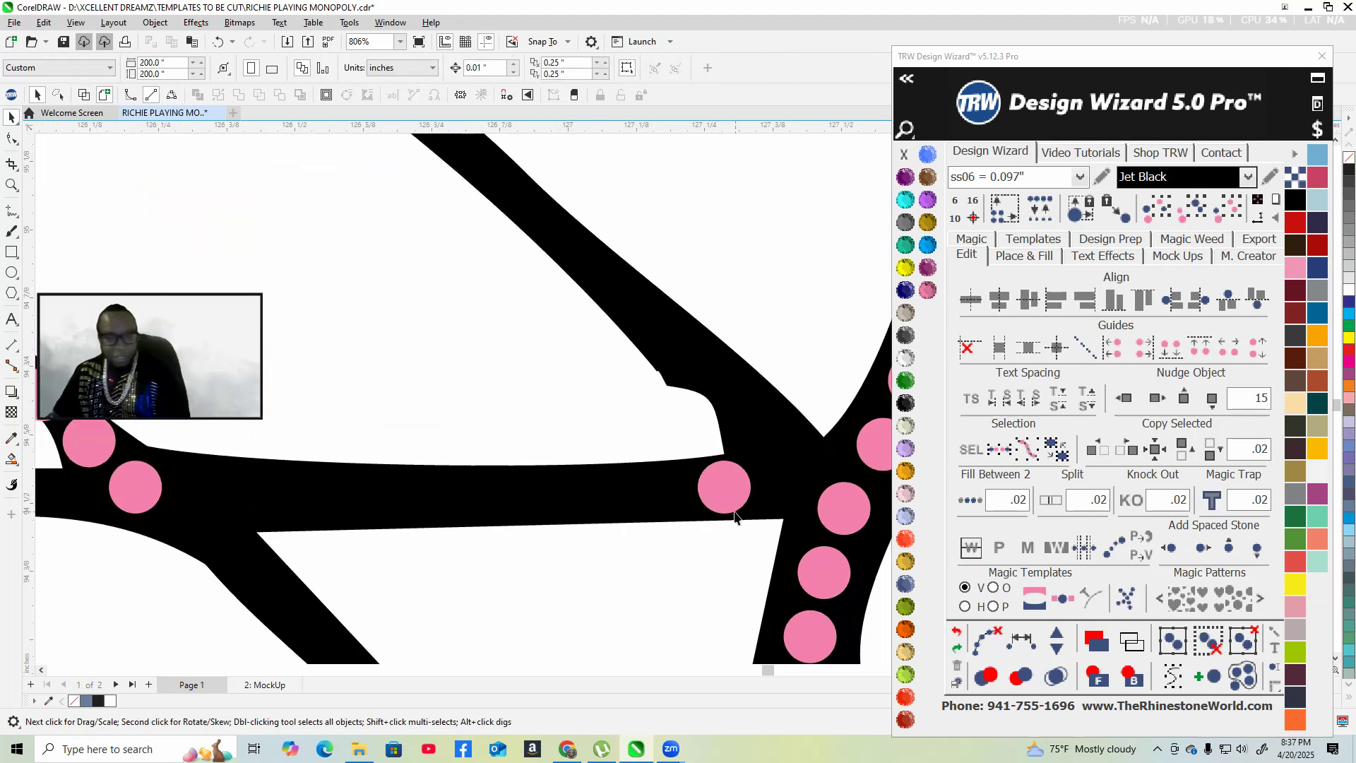
click(780, 491)
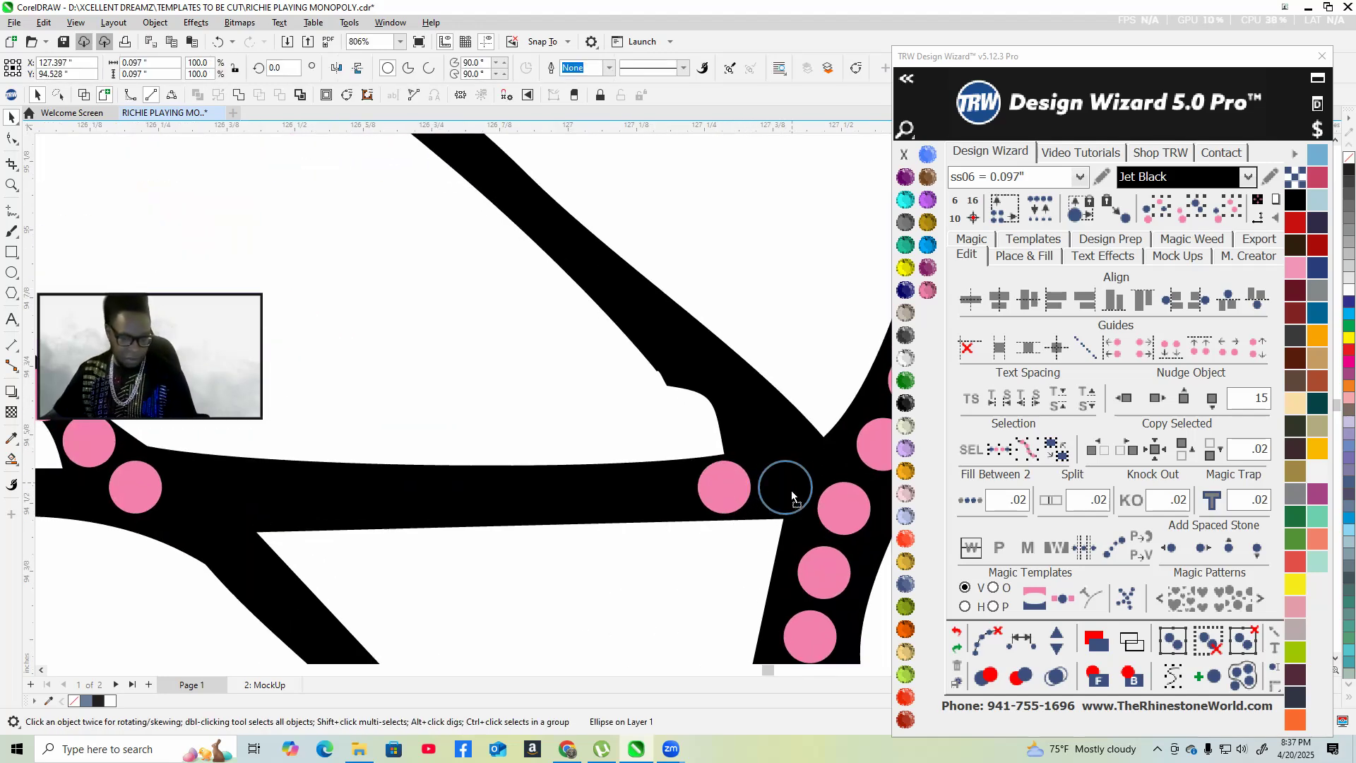
key(ctrl+z)
scroll(795, 495, down, 1)
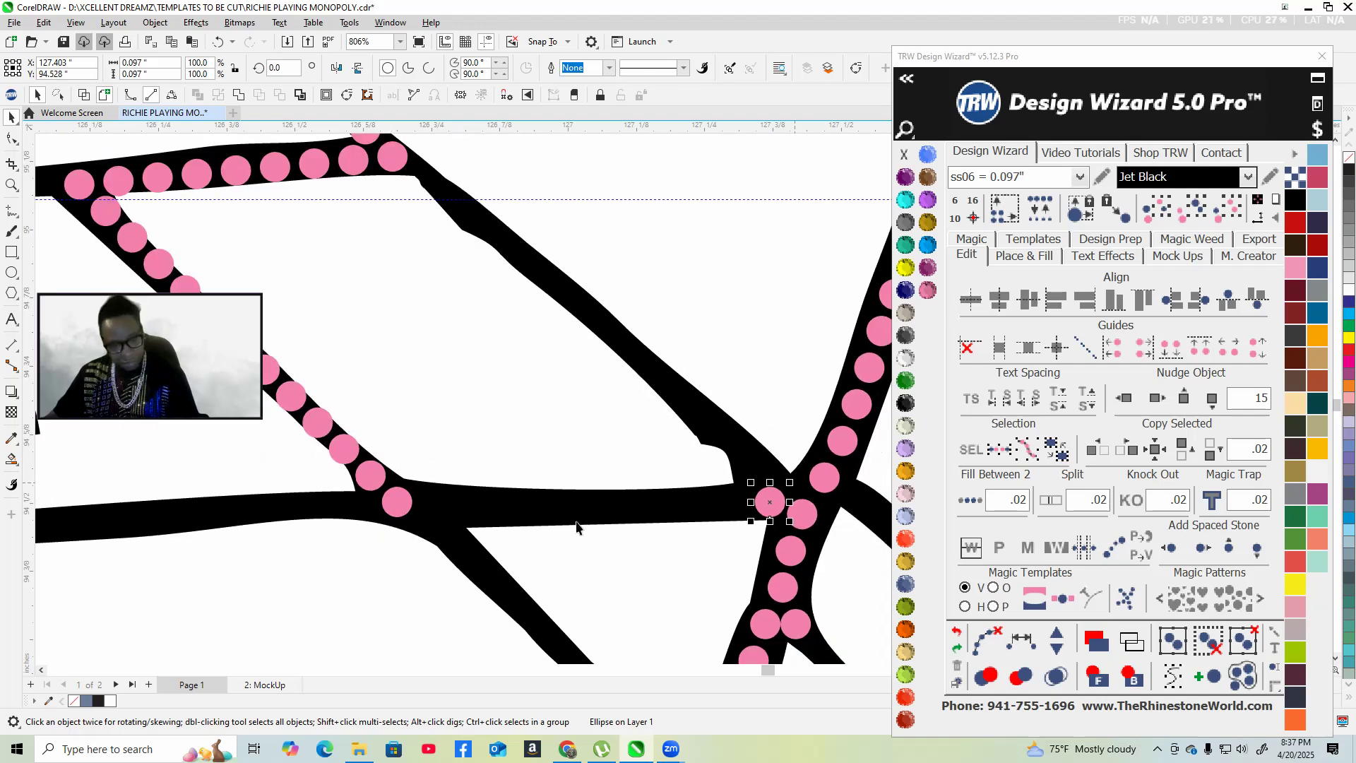
- Fill the horizontal floor line with stones between the short diagonal's bottom stone and the leg junction stone, and clear the spacing path
click(971, 500)
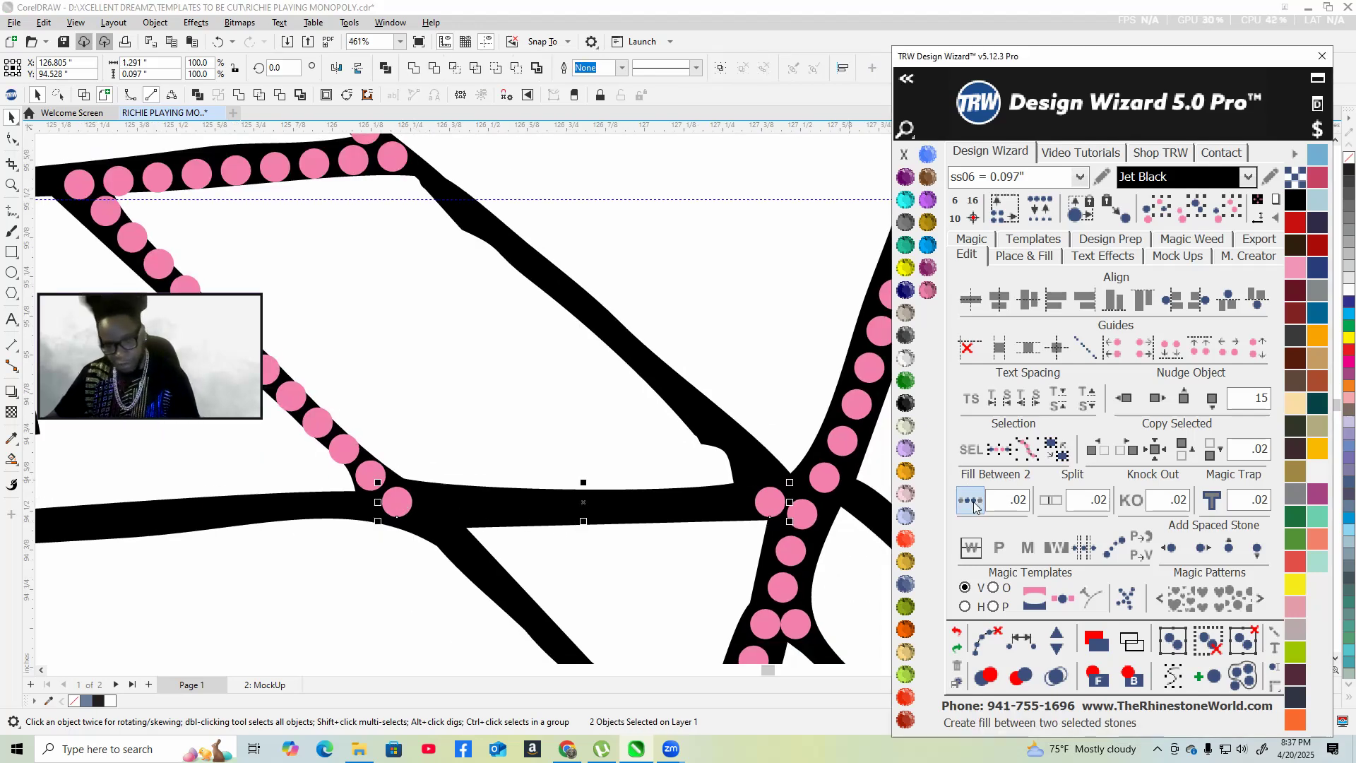
click(987, 642)
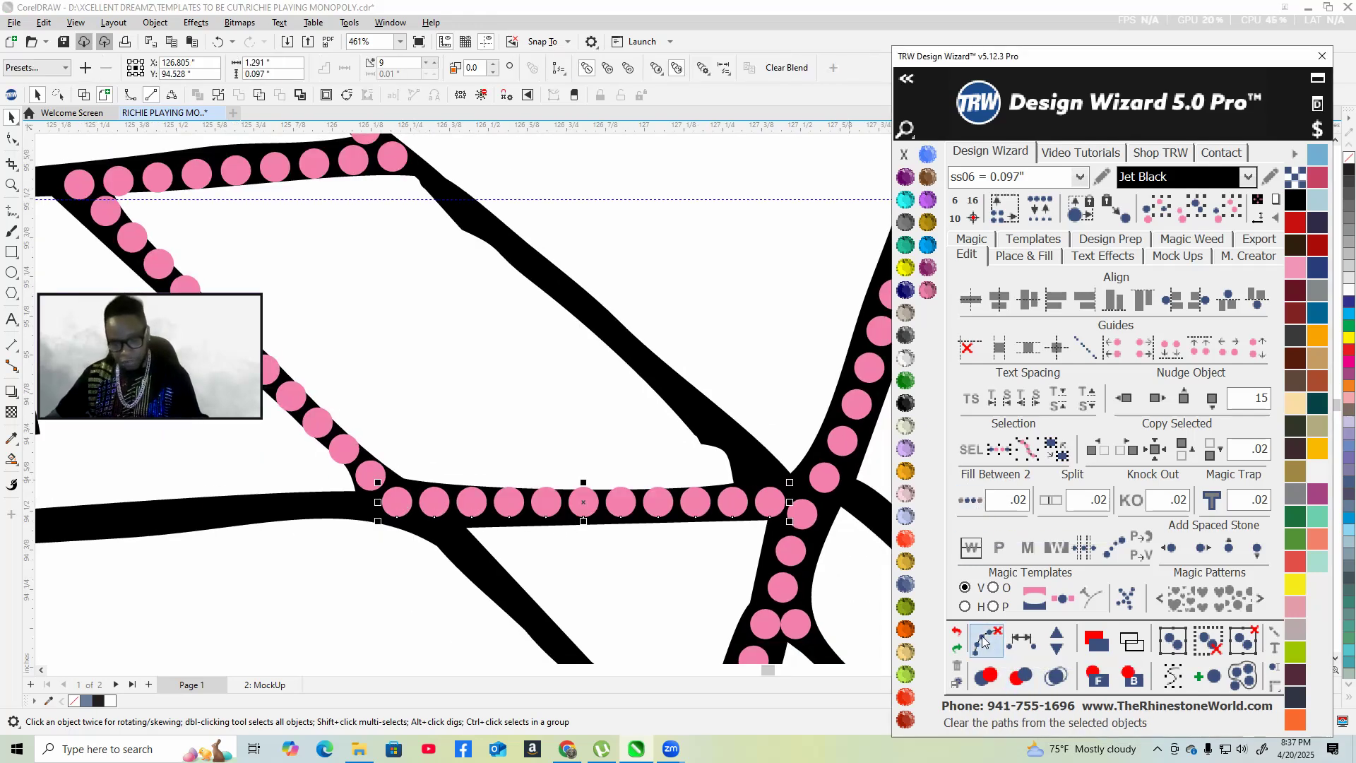
- Copy the floor line's last stone at the leg junction up into the lower end of the long bare diagonal
scroll(733, 475, up, 1)
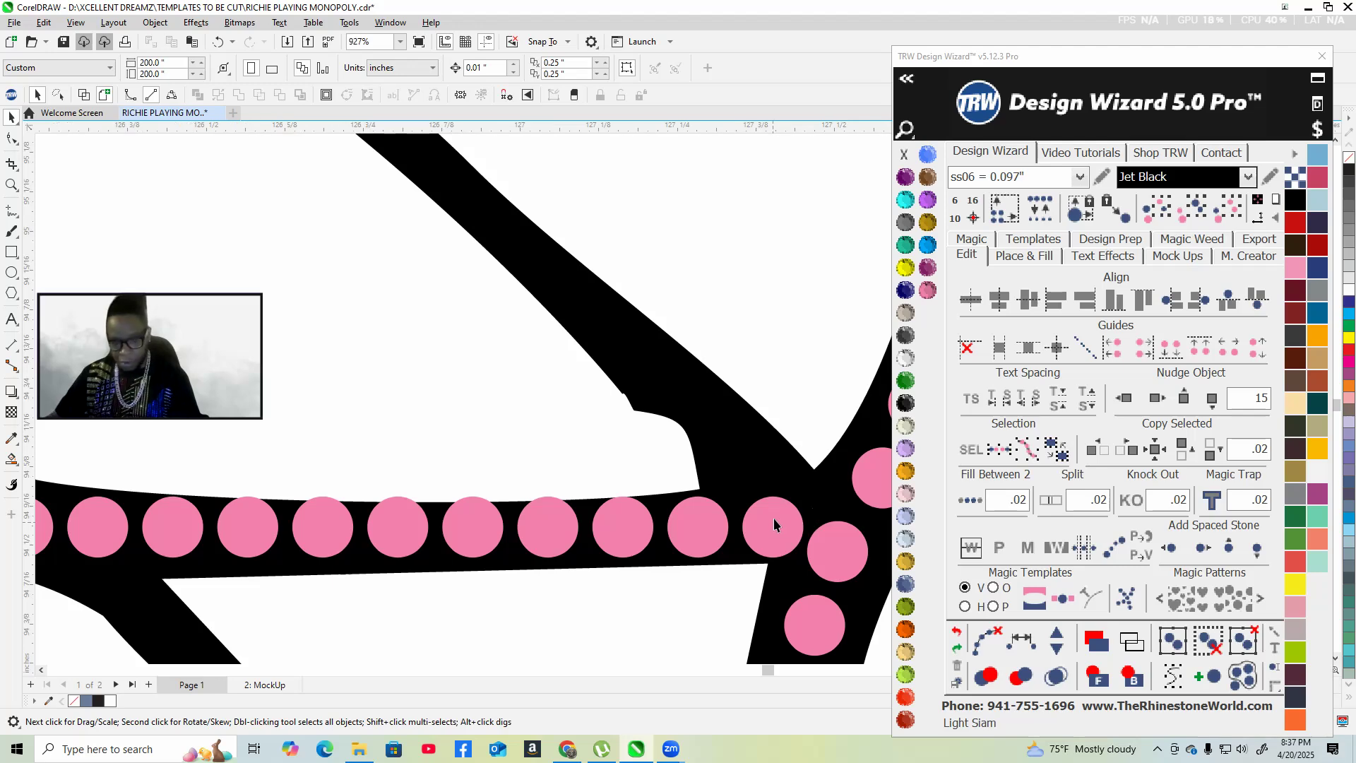
click(763, 464)
key(shift+Page_Up)
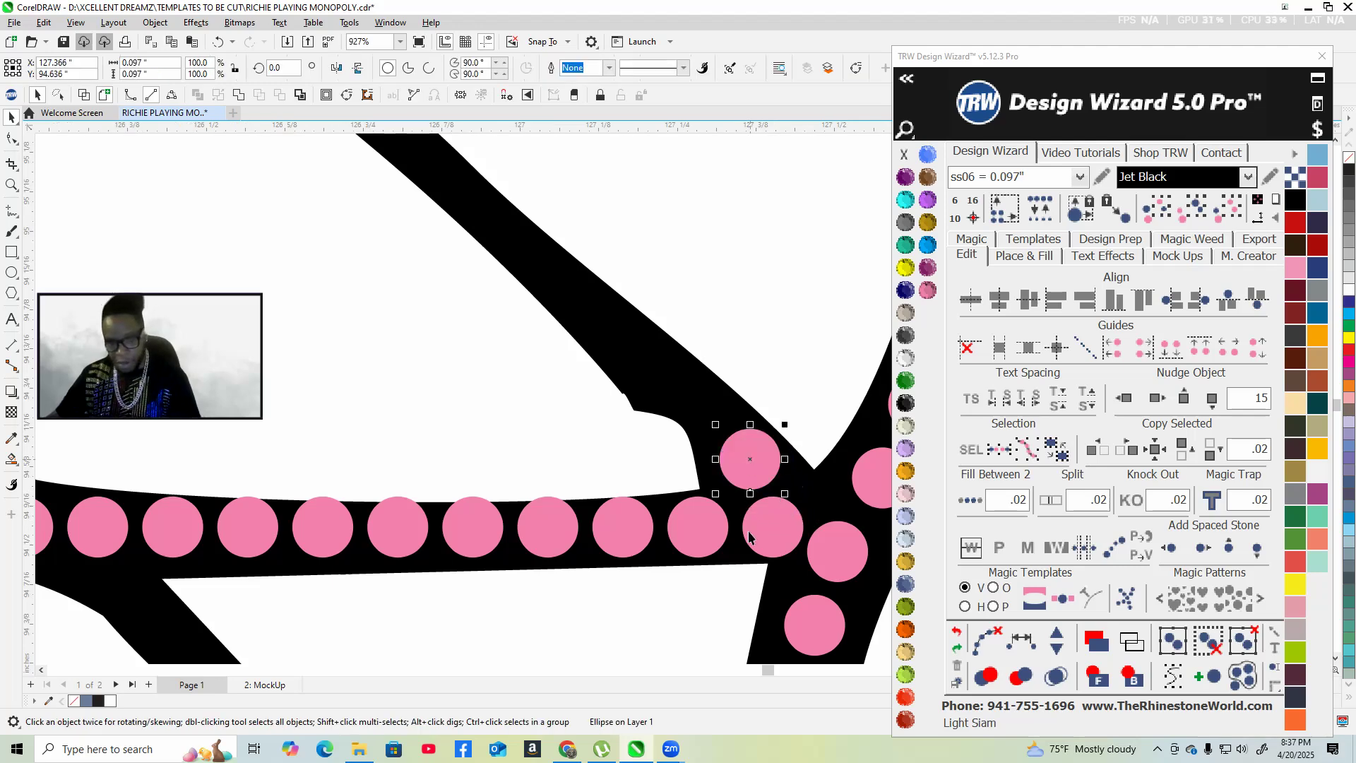
scroll(750, 462, down, 3)
scroll(647, 387, up, 2)
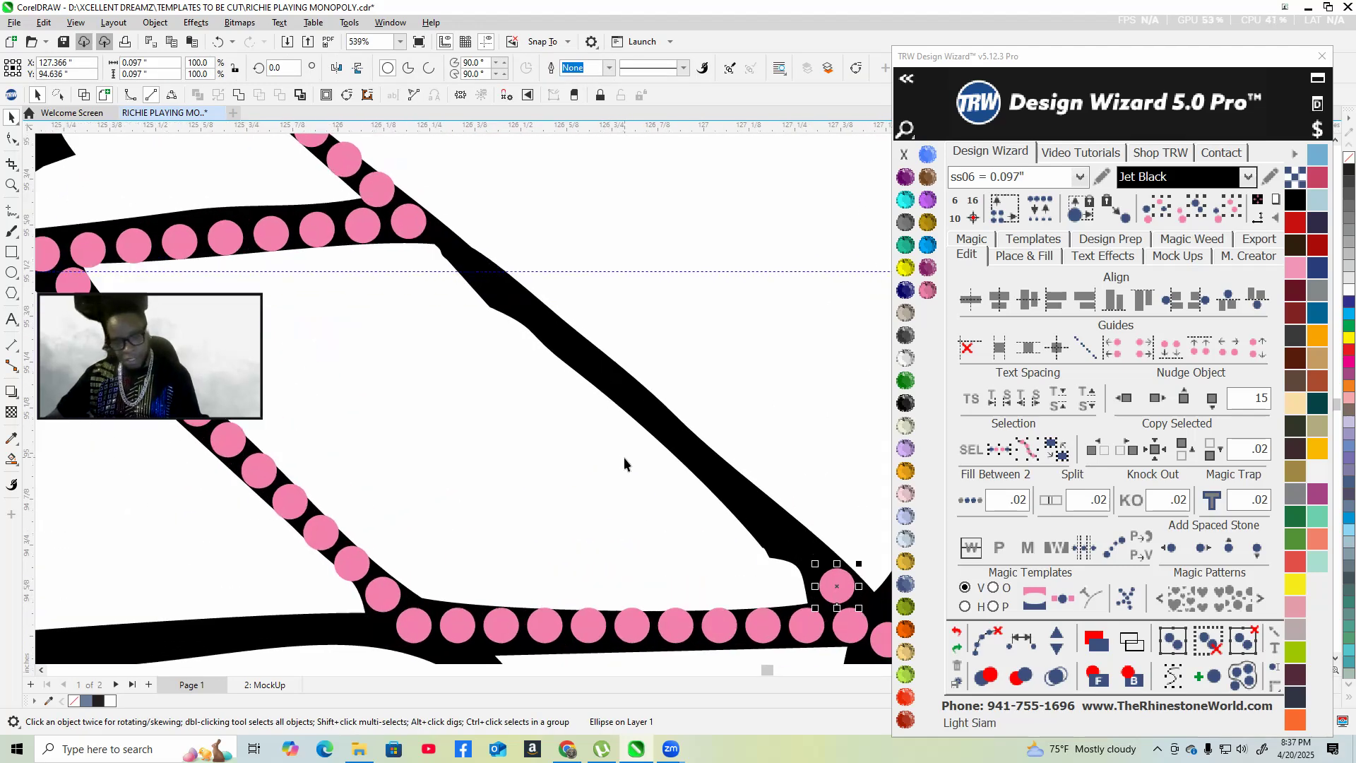
- Copy the lower stone to the middle and upper end of the long bare diagonal, and fill the row with equally spaced stones
drag(839, 594, 447, 251)
key(space)
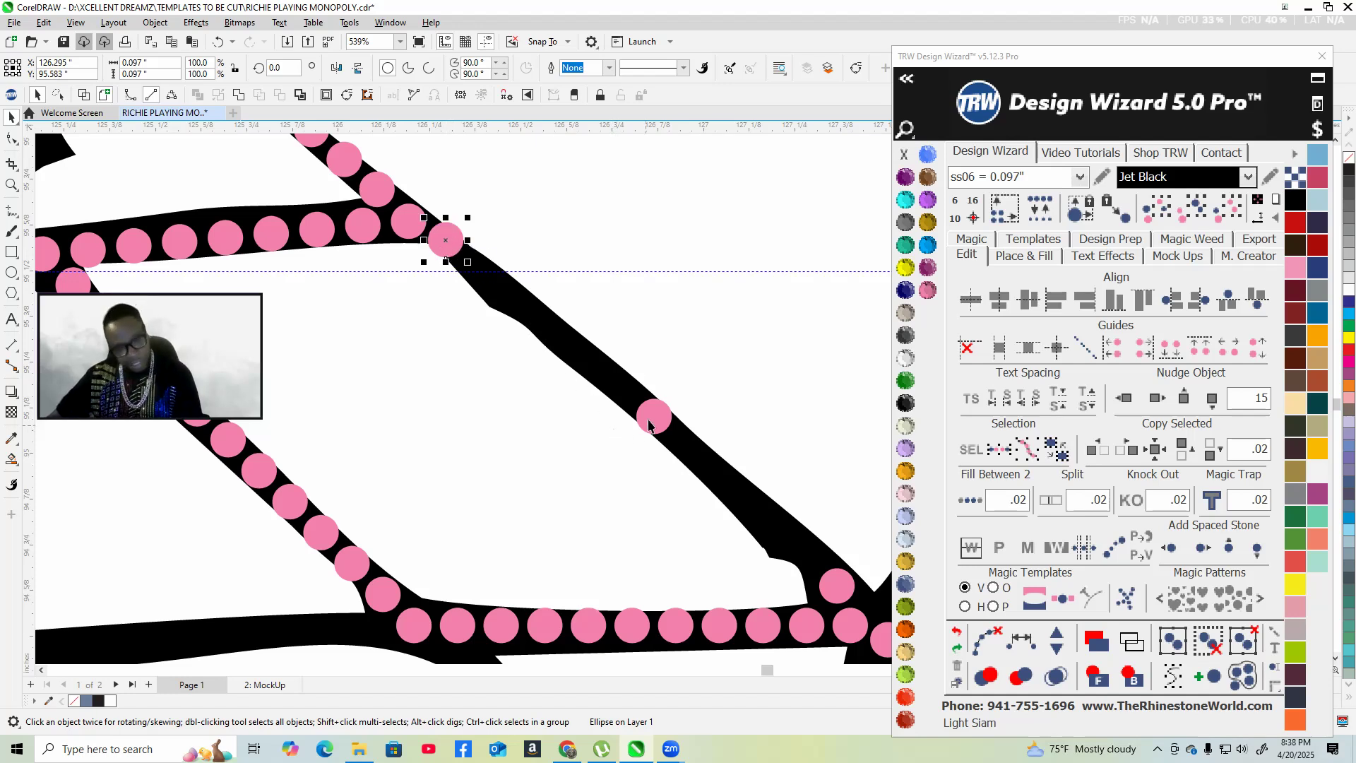
shift+click(652, 418)
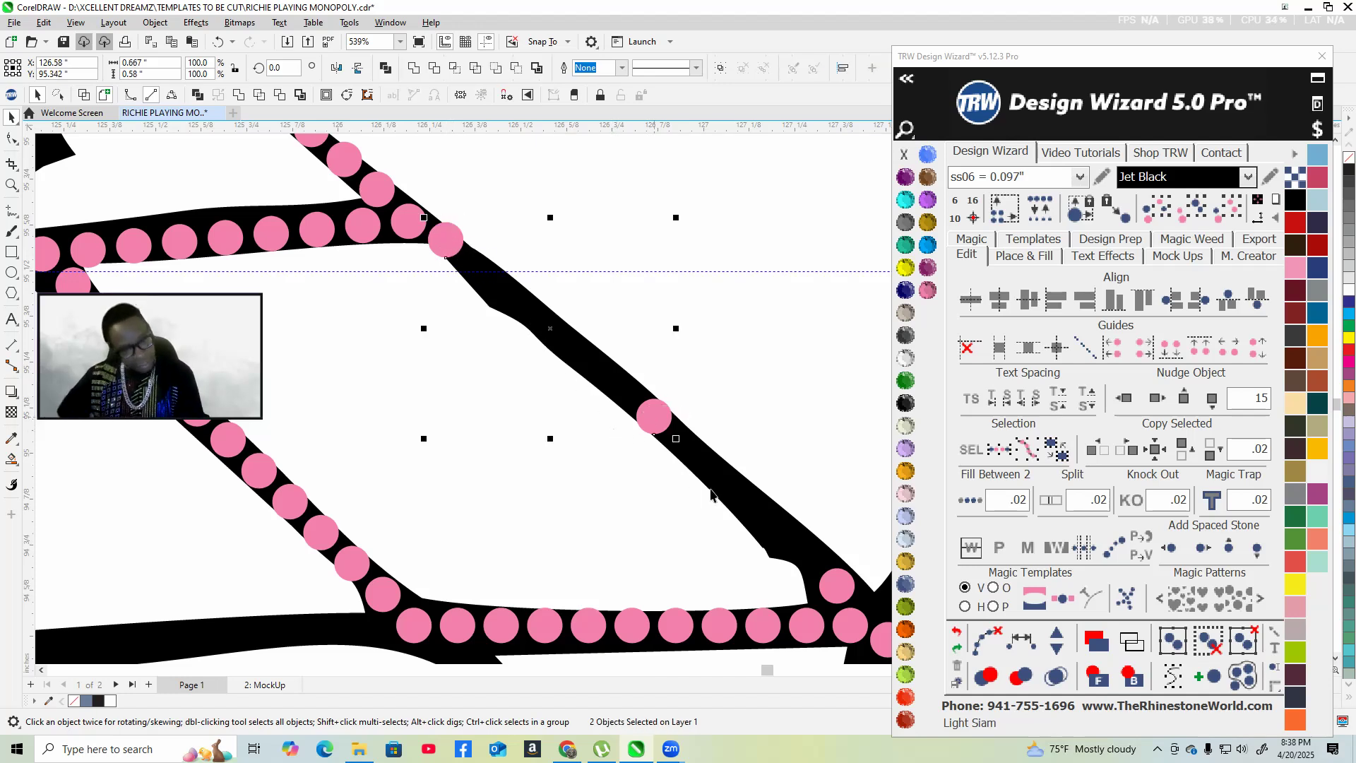
shift+click(848, 591)
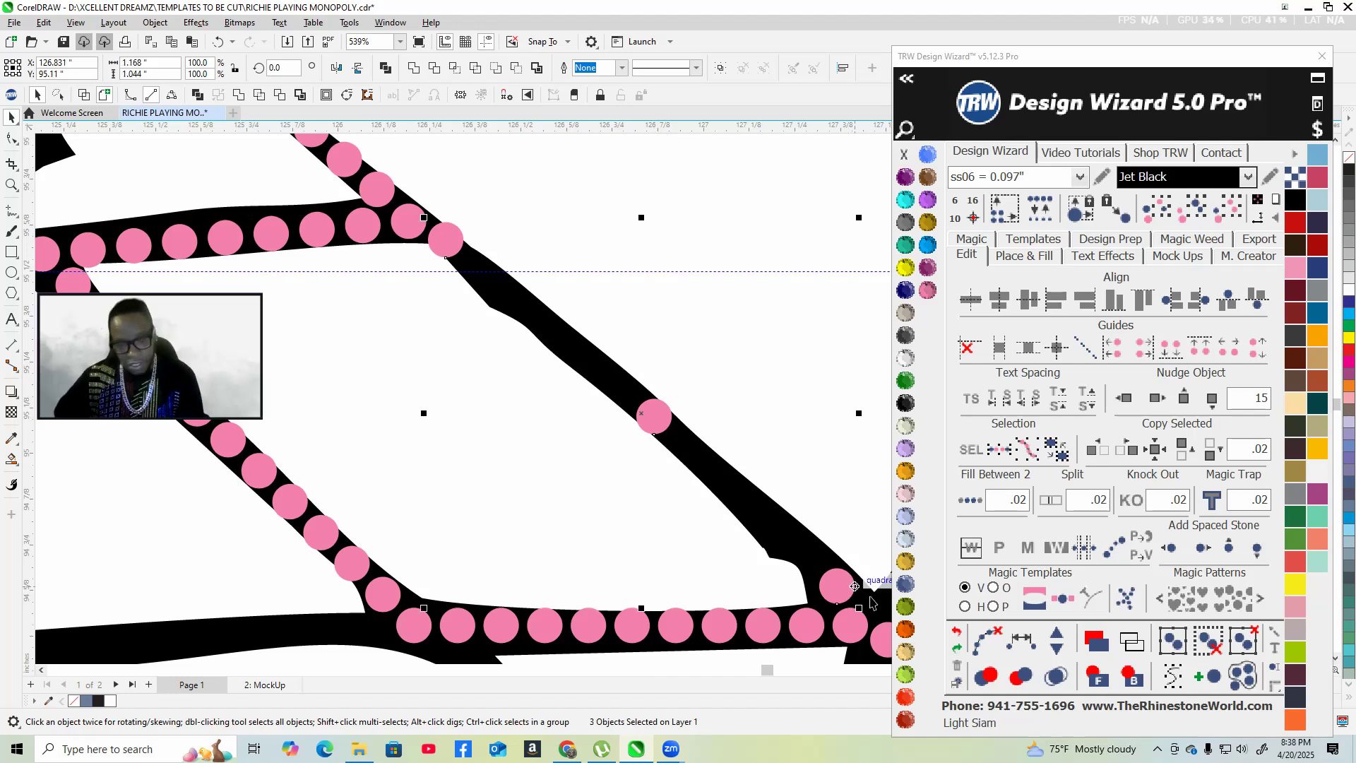
click(1019, 640)
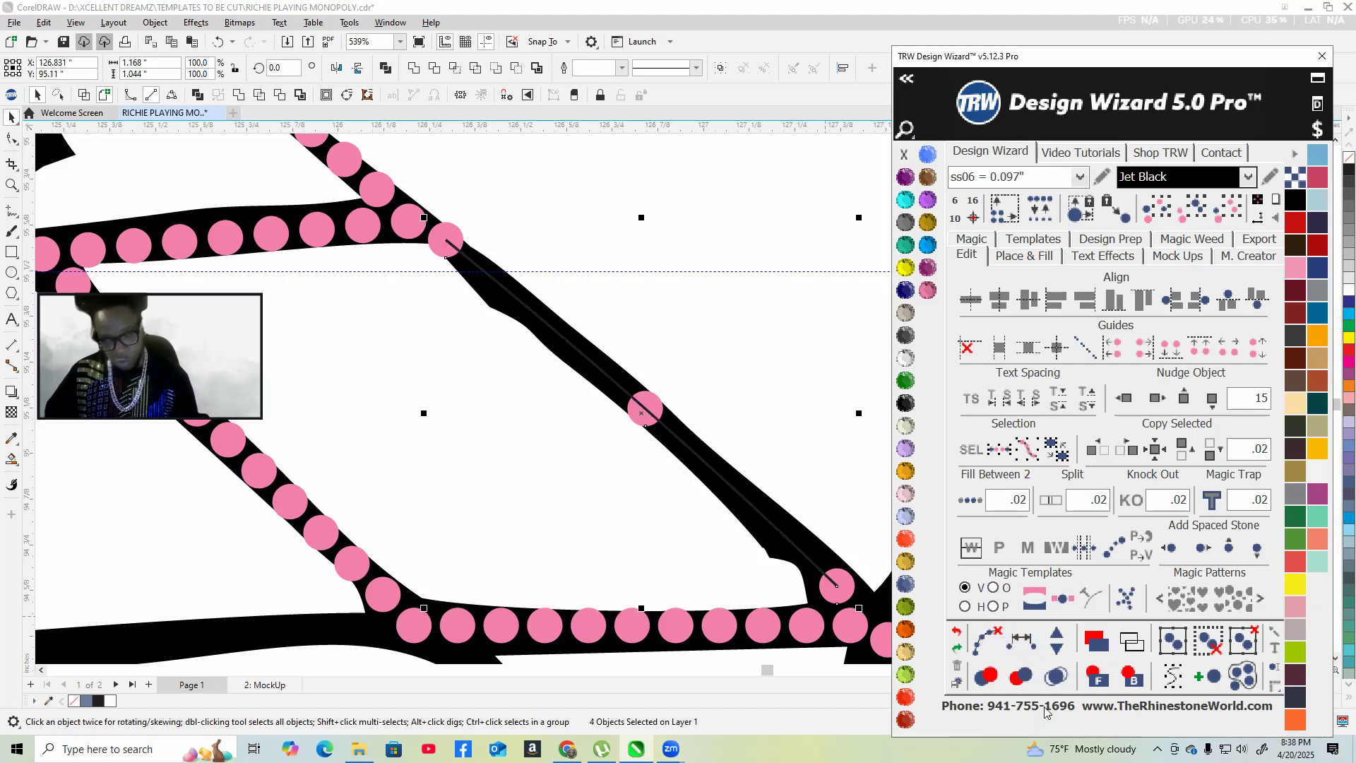
click(1060, 635)
click(1060, 634)
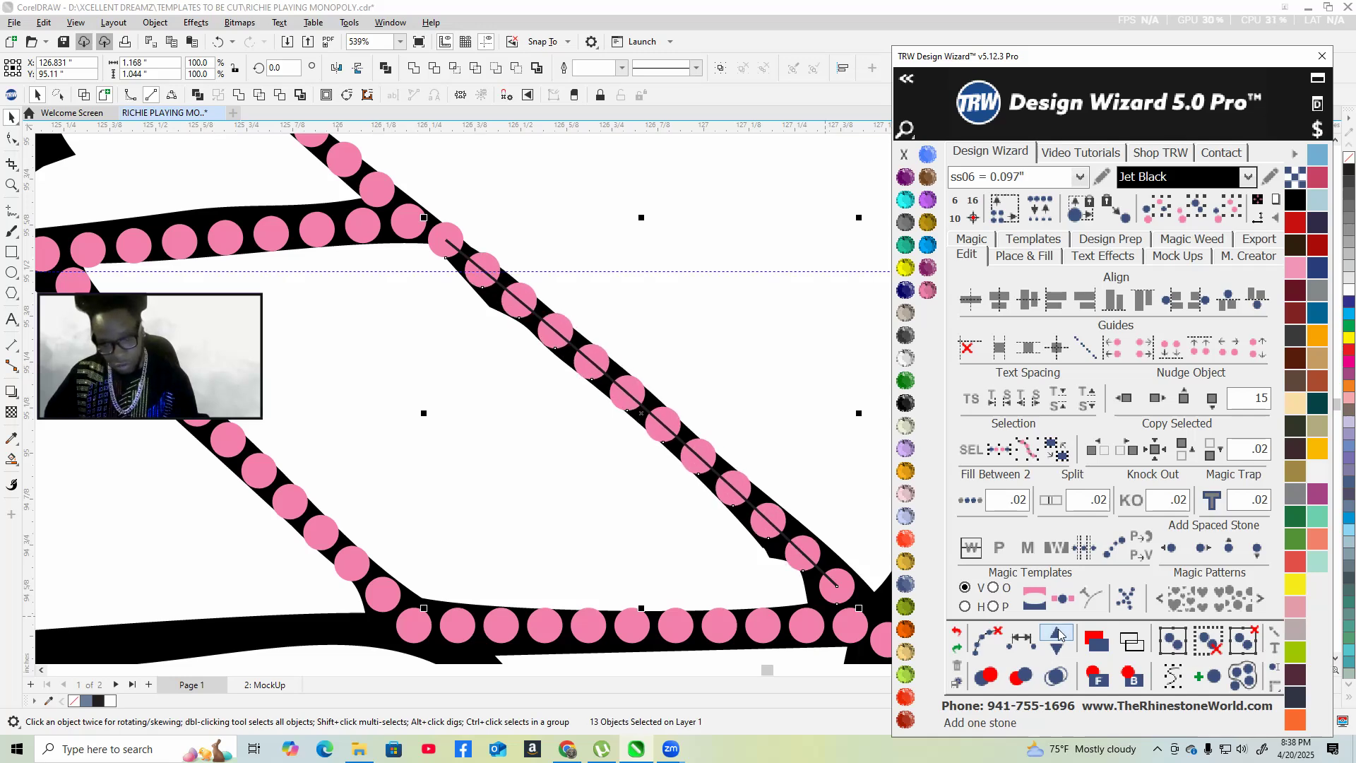
click(986, 635)
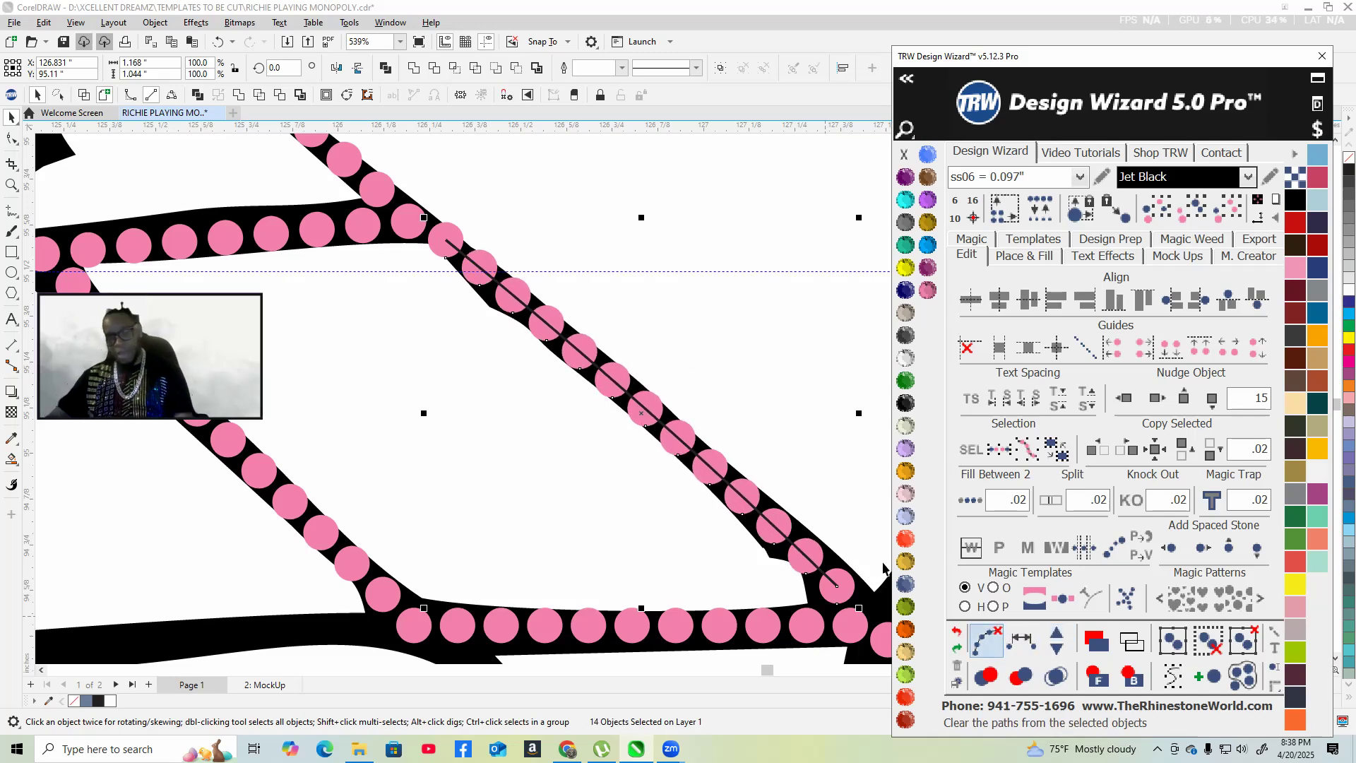
- Review the whole Richie Monopoly template for outlines that still lack stones
scroll(615, 466, down, 5)
scroll(333, 528, down, 3)
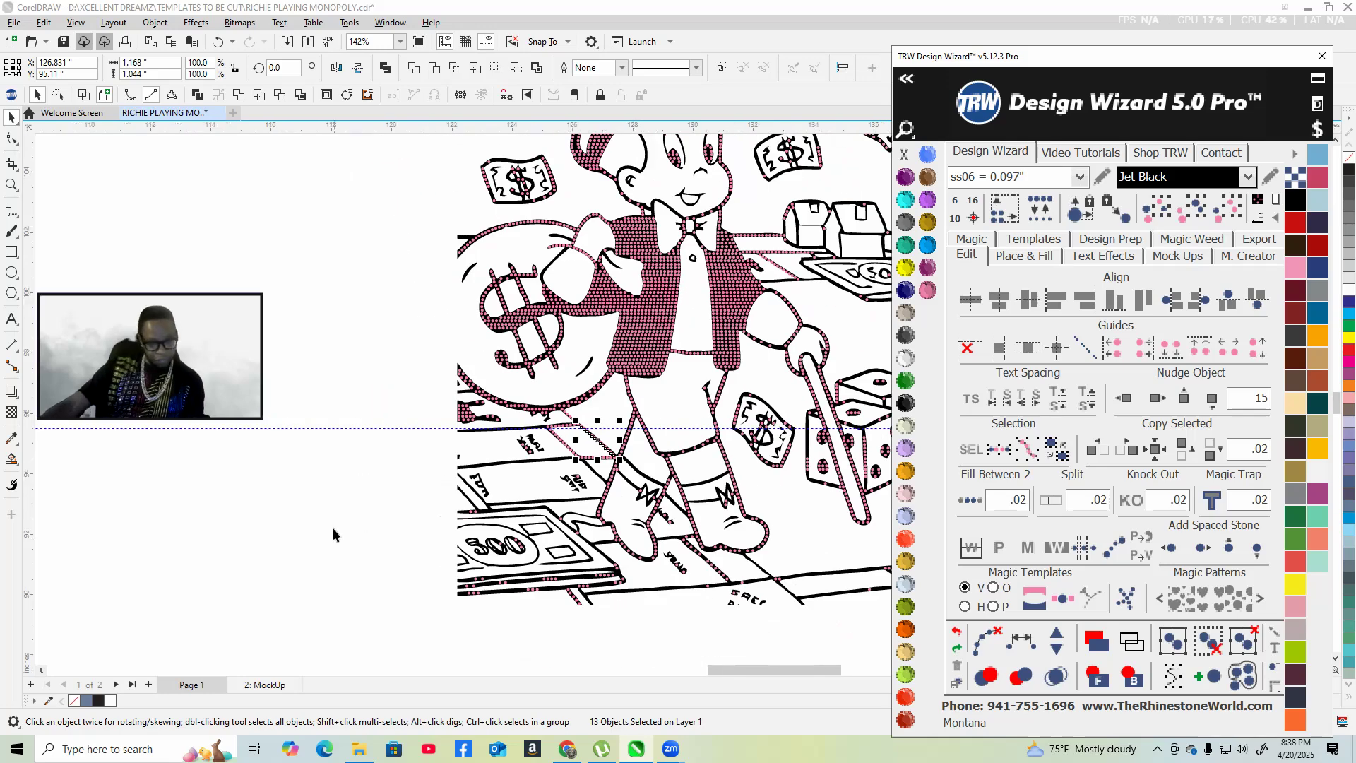
click(354, 497)
scroll(355, 497, down, 3)
scroll(544, 422, up, 1)
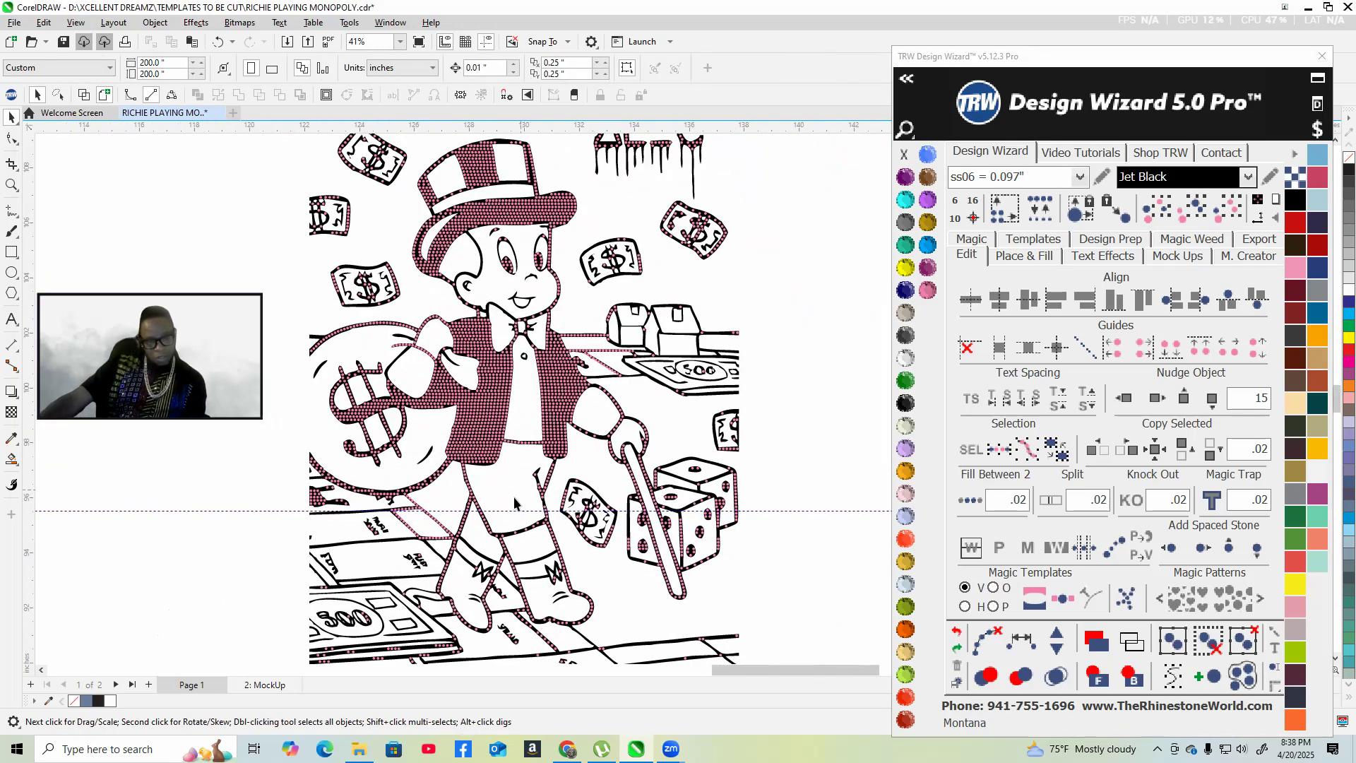
scroll(523, 221, down, 2)
scroll(537, 269, up, 1)
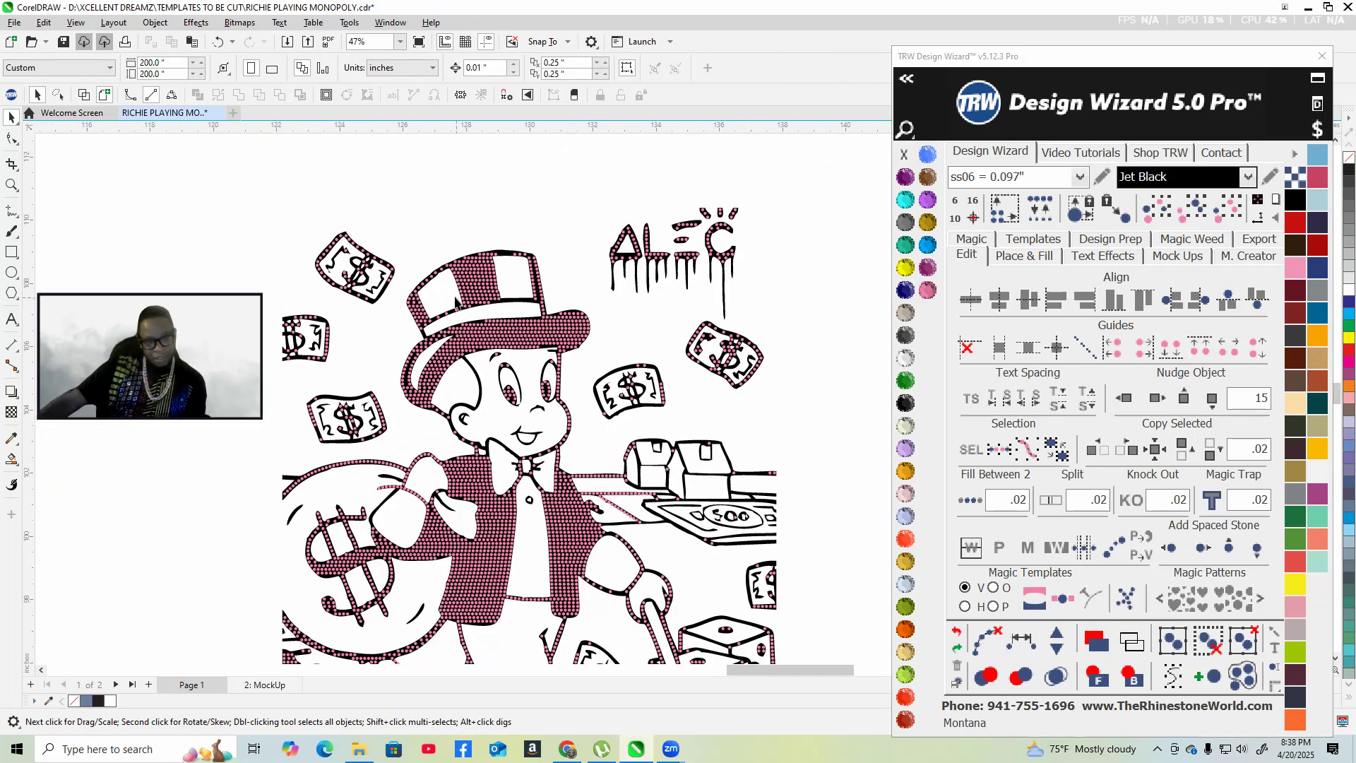
scroll(555, 314, up, 1)
scroll(555, 314, down, 1)
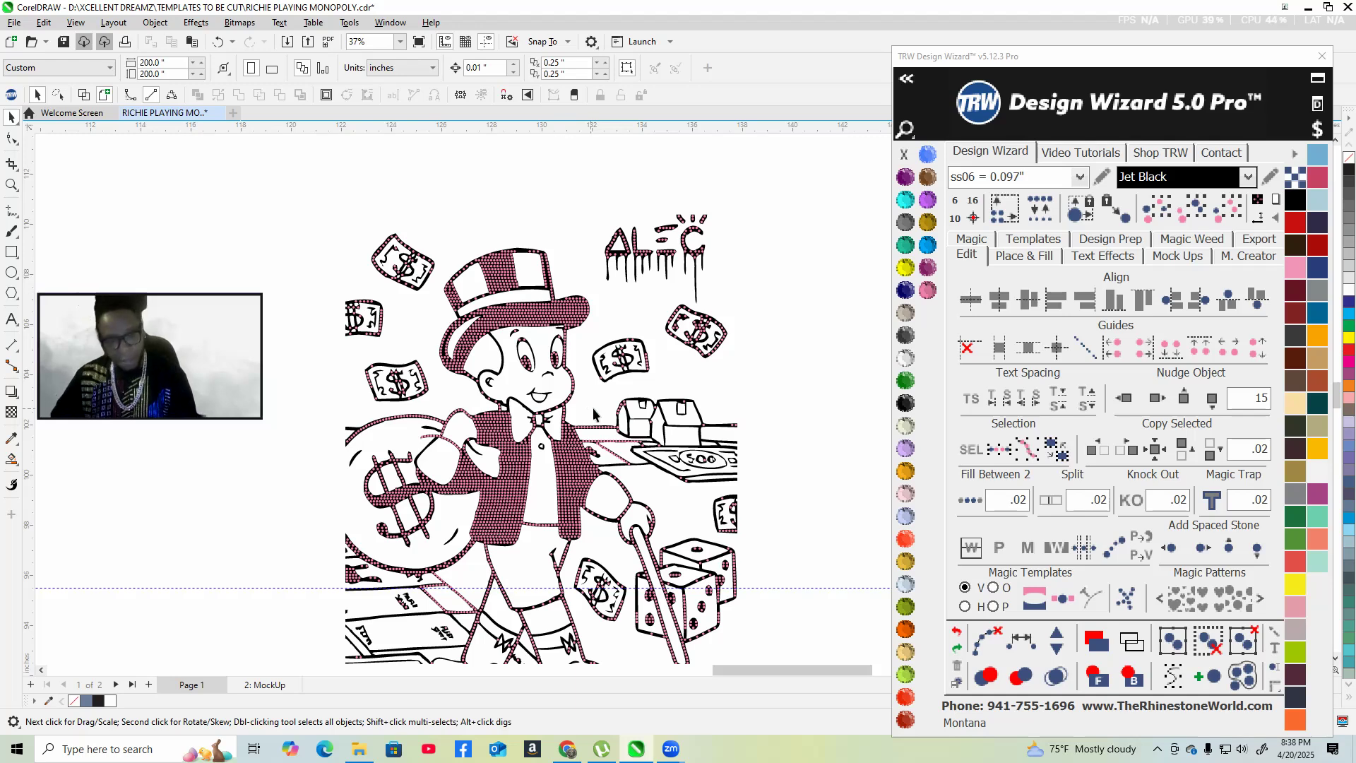
- Place stone copies along the first house's roof outline, from its upper-left corner across the top and down the right curve
scroll(622, 382, up, 6)
scroll(525, 397, up, 6)
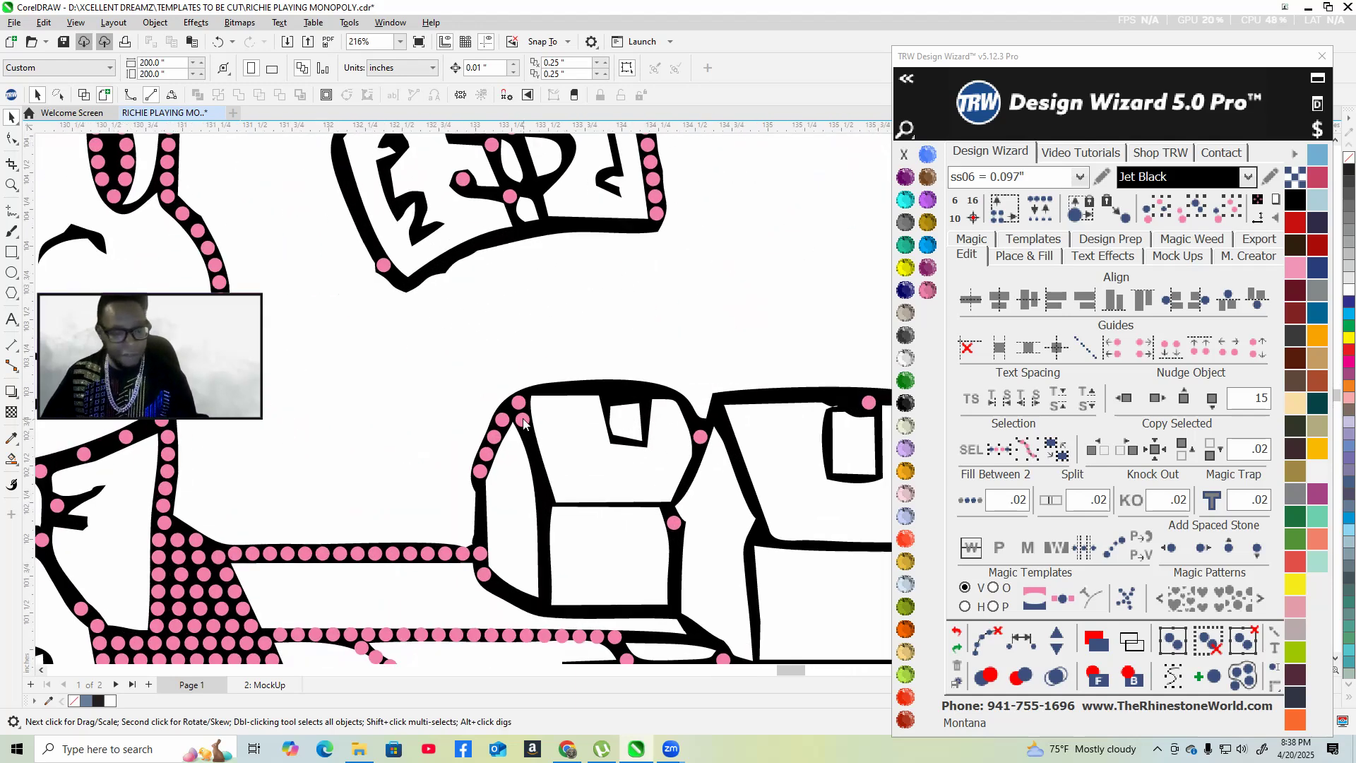
click(562, 344)
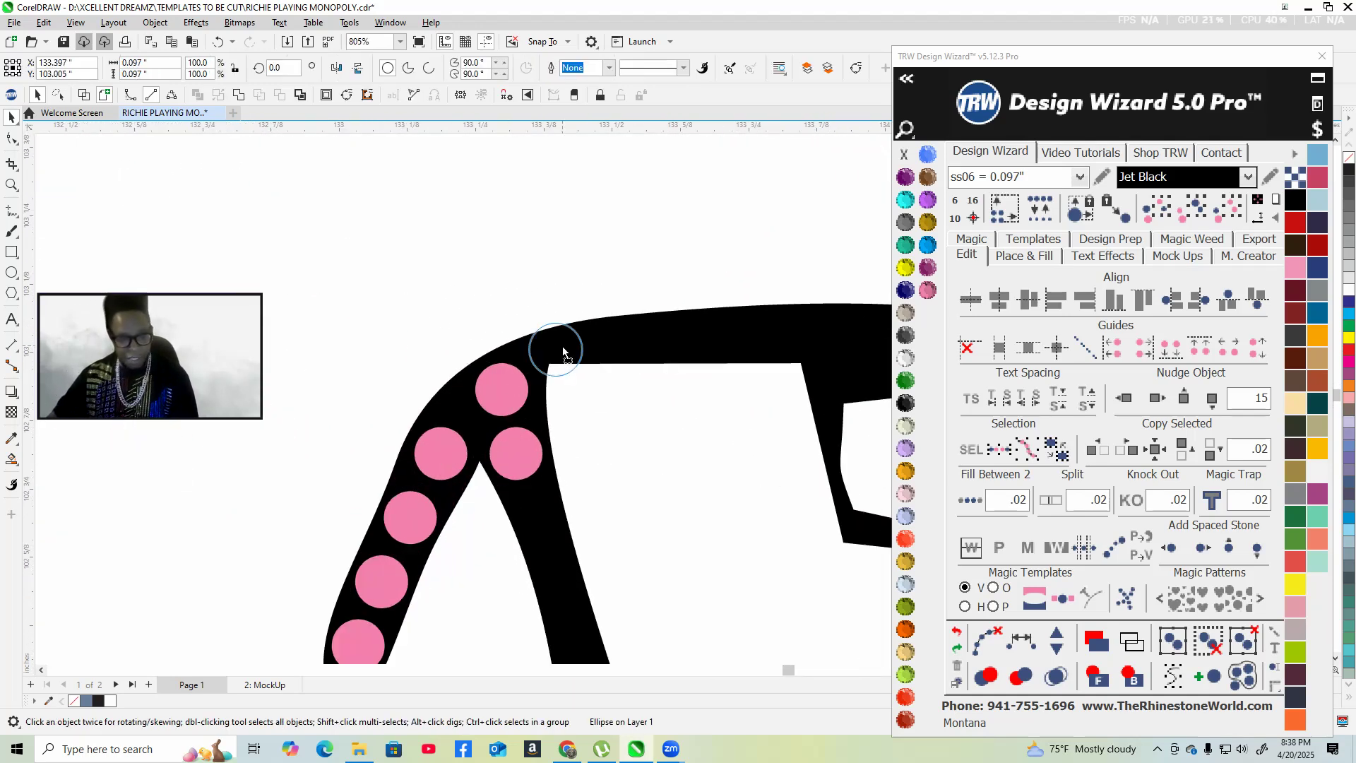
click(571, 345)
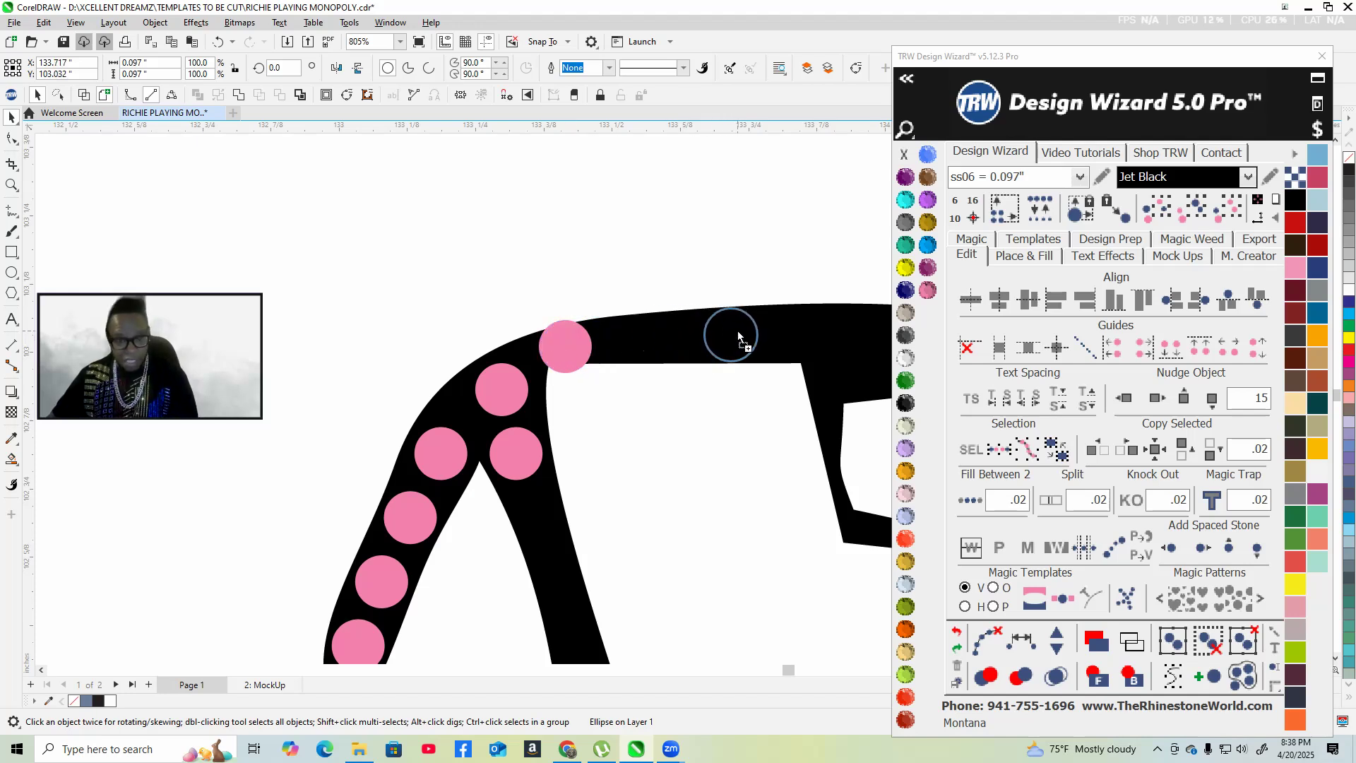
click(867, 329)
scroll(226, 421, down, 3)
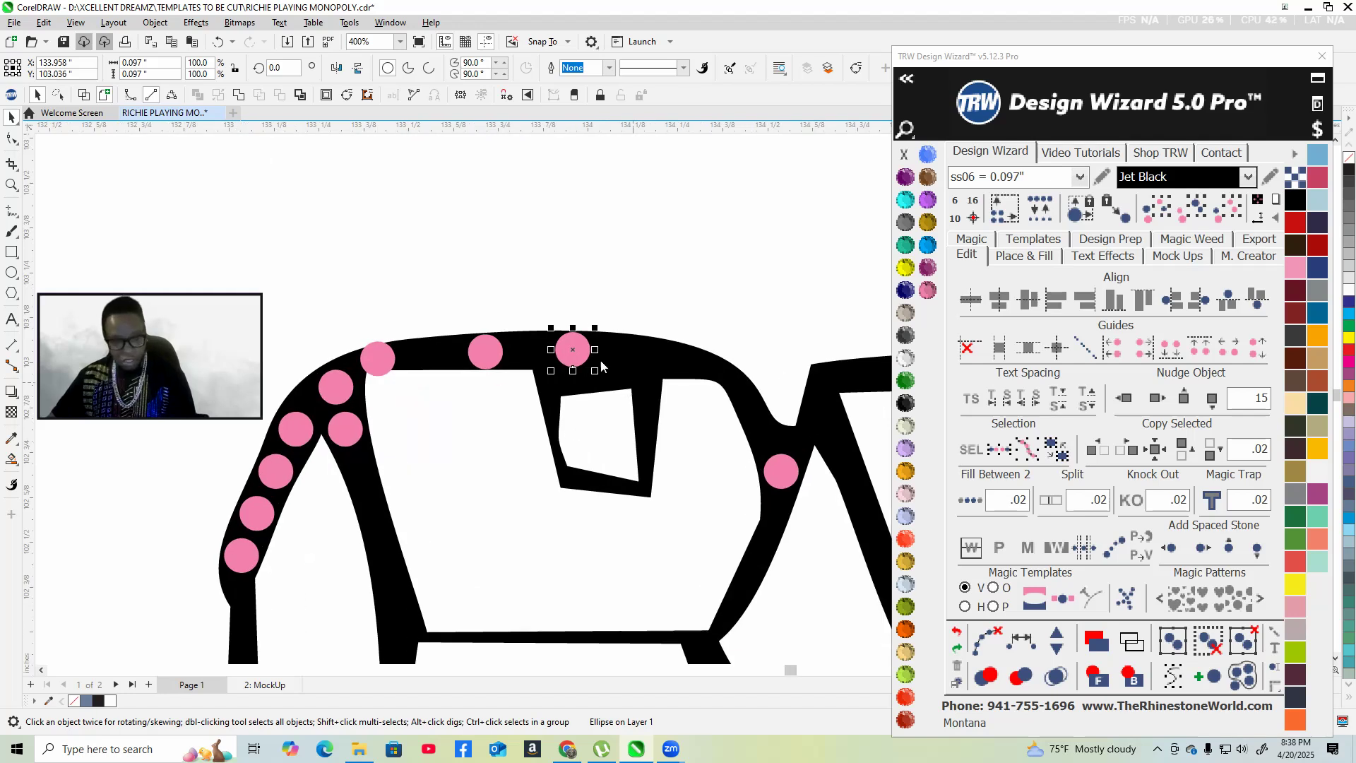
click(652, 352)
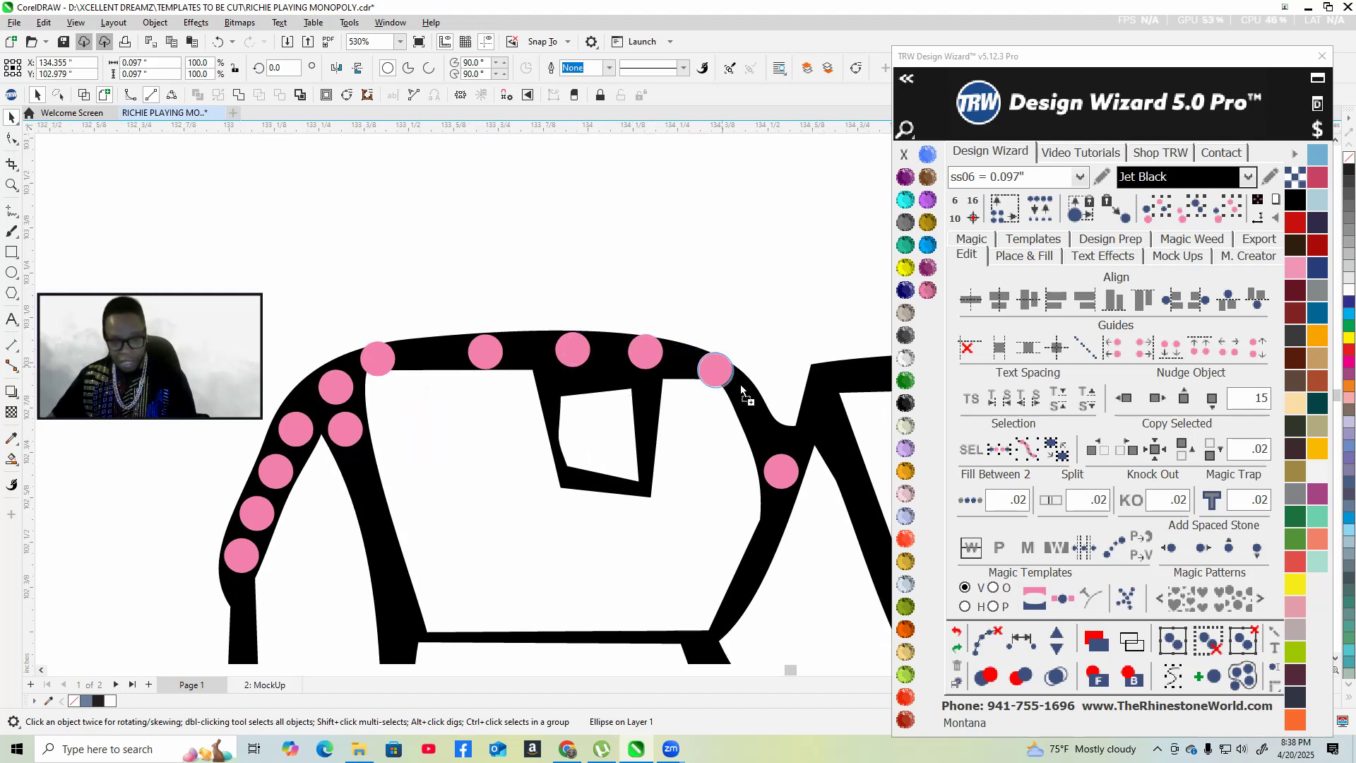
click(764, 417)
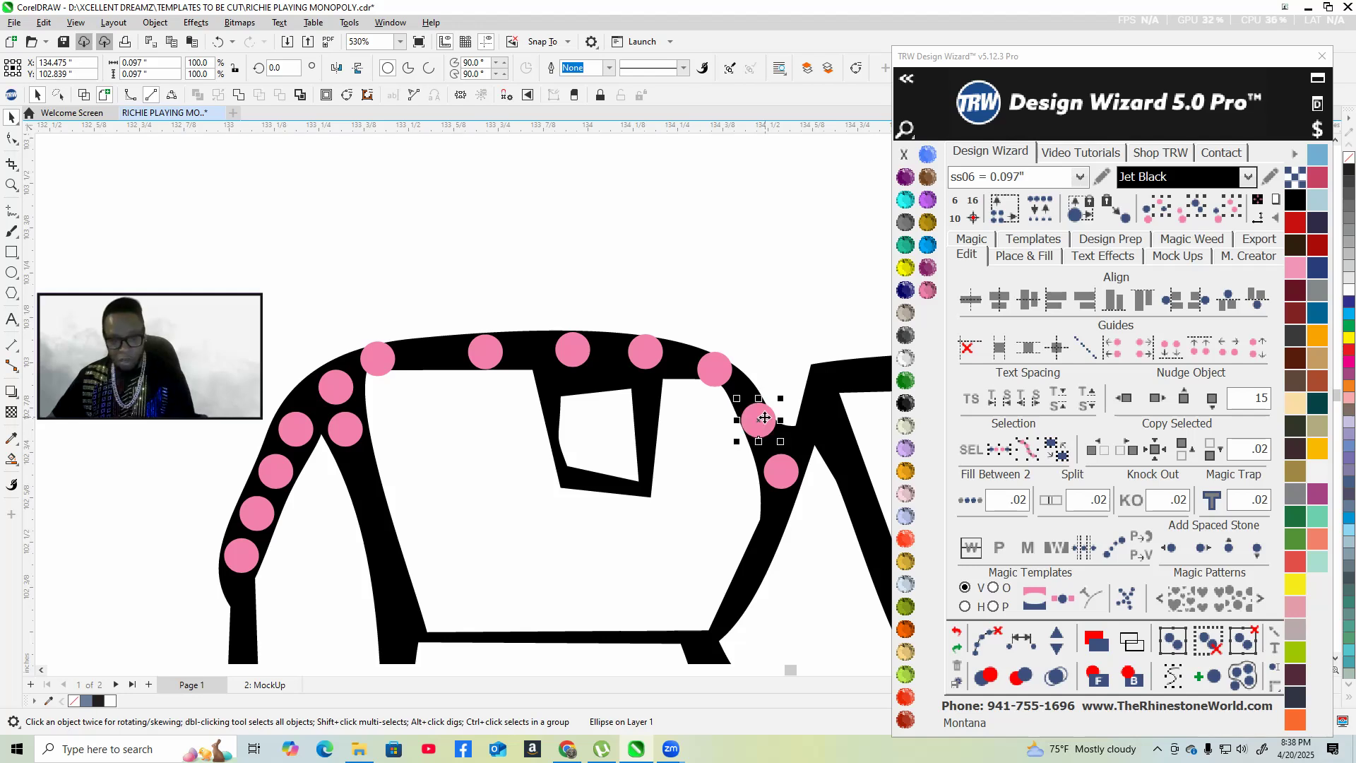
- Copy a stone into the junction between the two houses and another onto the second roof's upper-left corner
scroll(764, 416, down, 6)
scroll(765, 430, up, 3)
scroll(699, 414, up, 2)
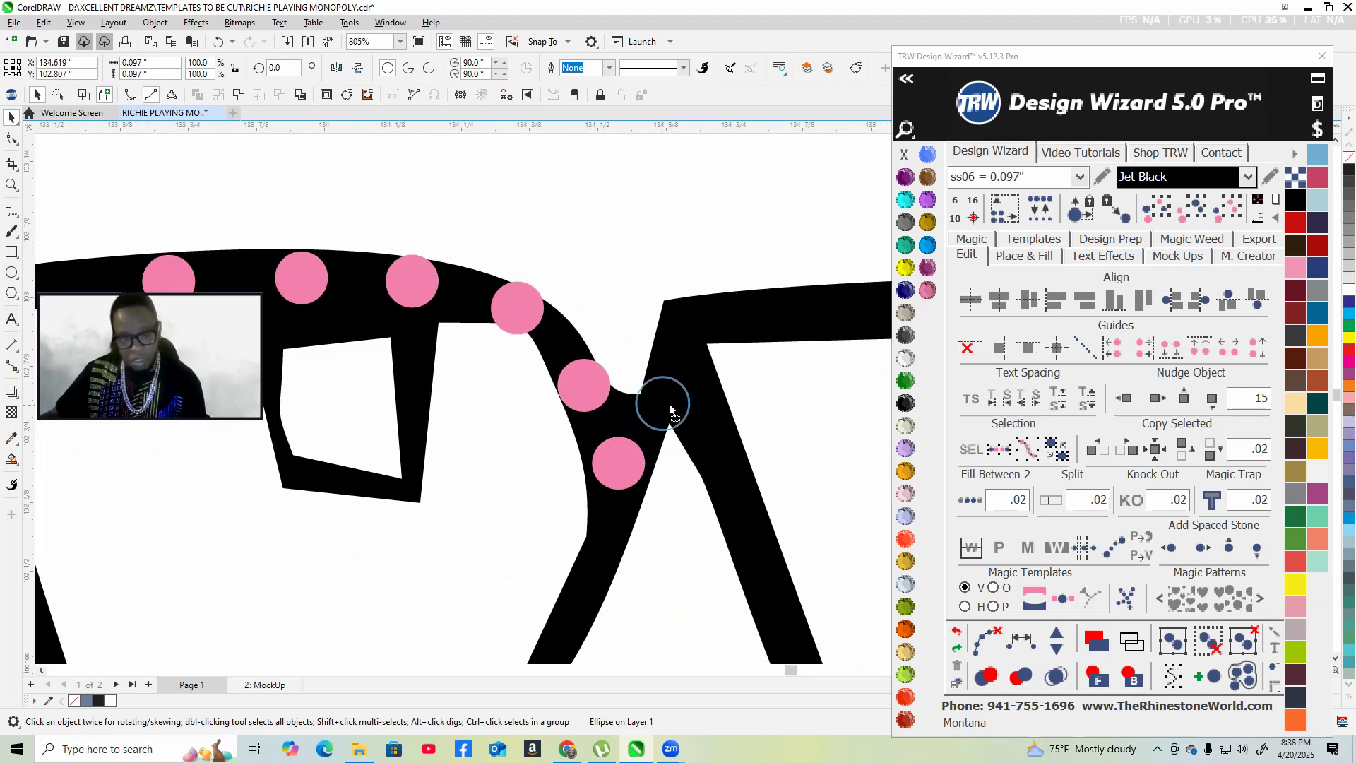
click(673, 395)
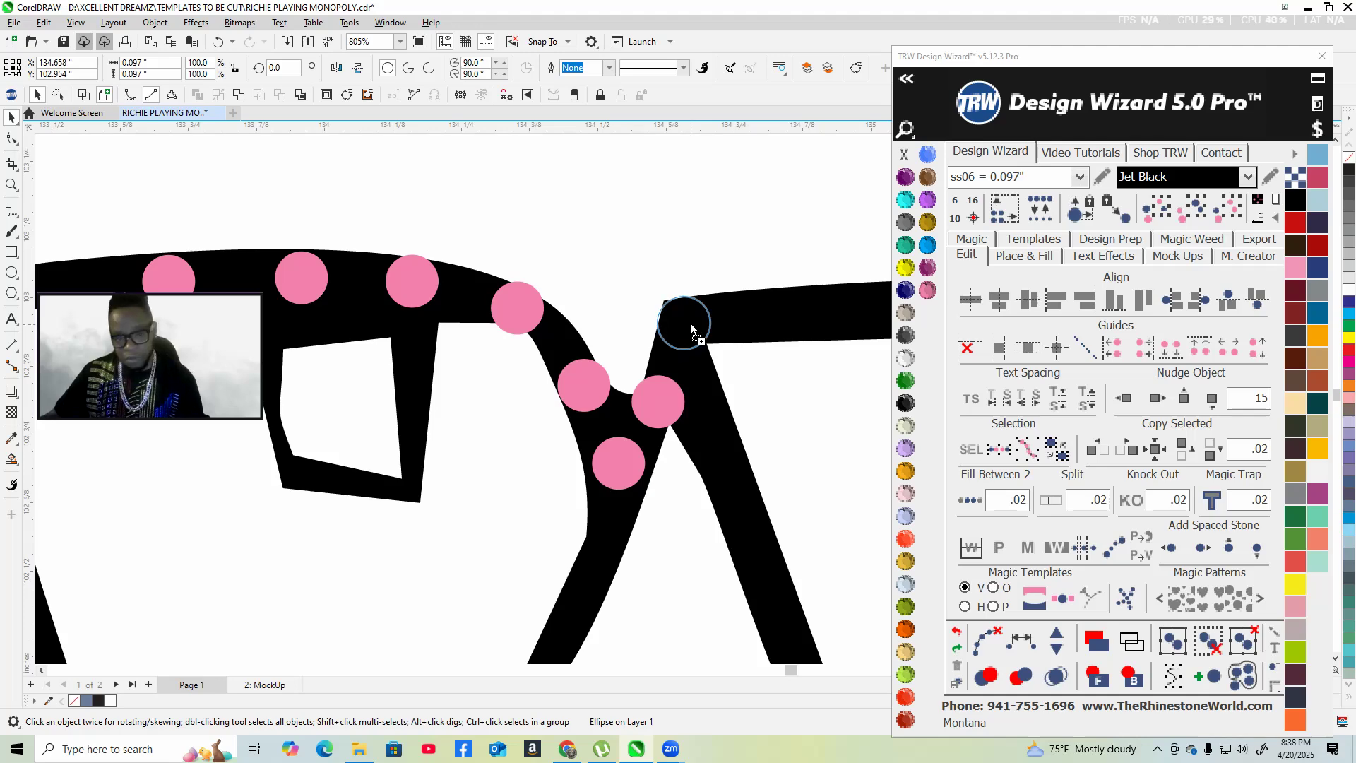
click(691, 324)
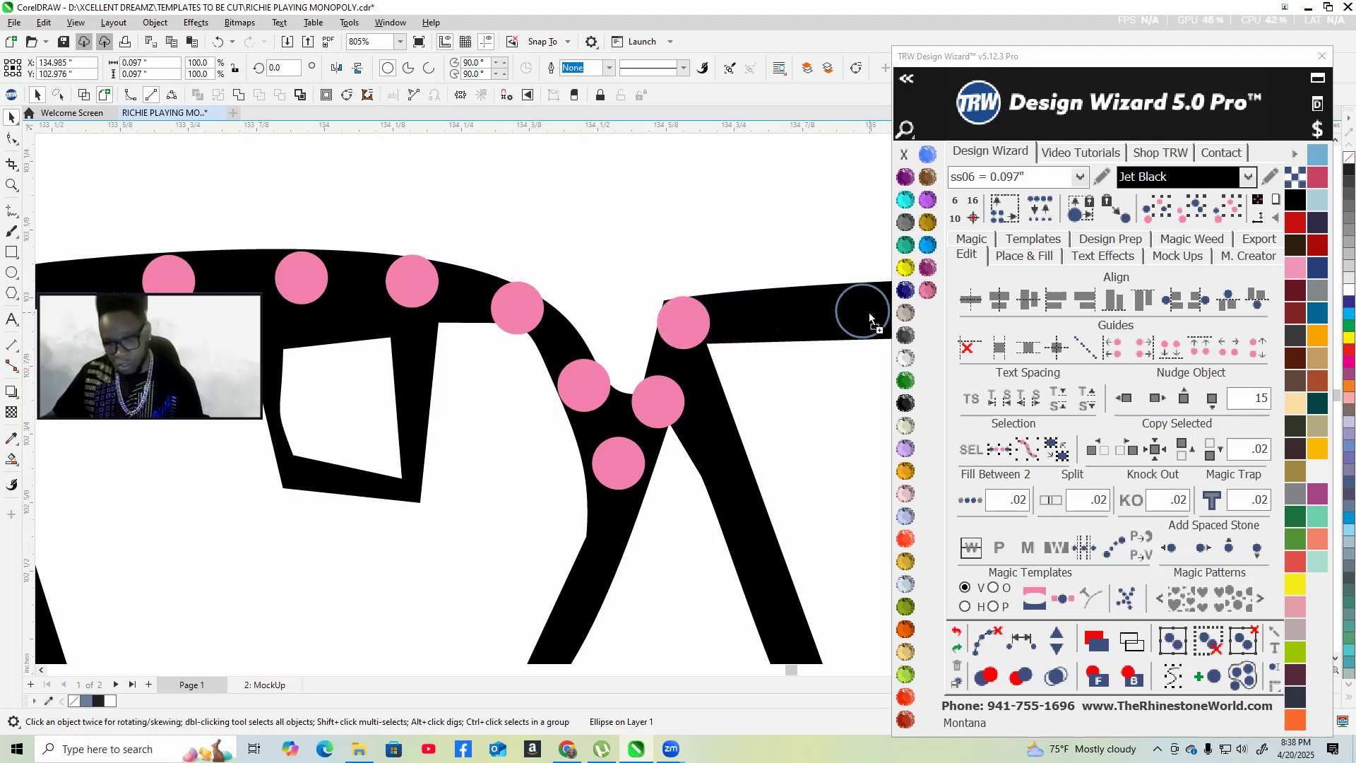
- Place stones along the second house's top roof edge and settle the last one in the roof's right corner
scroll(413, 401, down, 3)
scroll(698, 376, up, 1)
scroll(698, 376, right, 5)
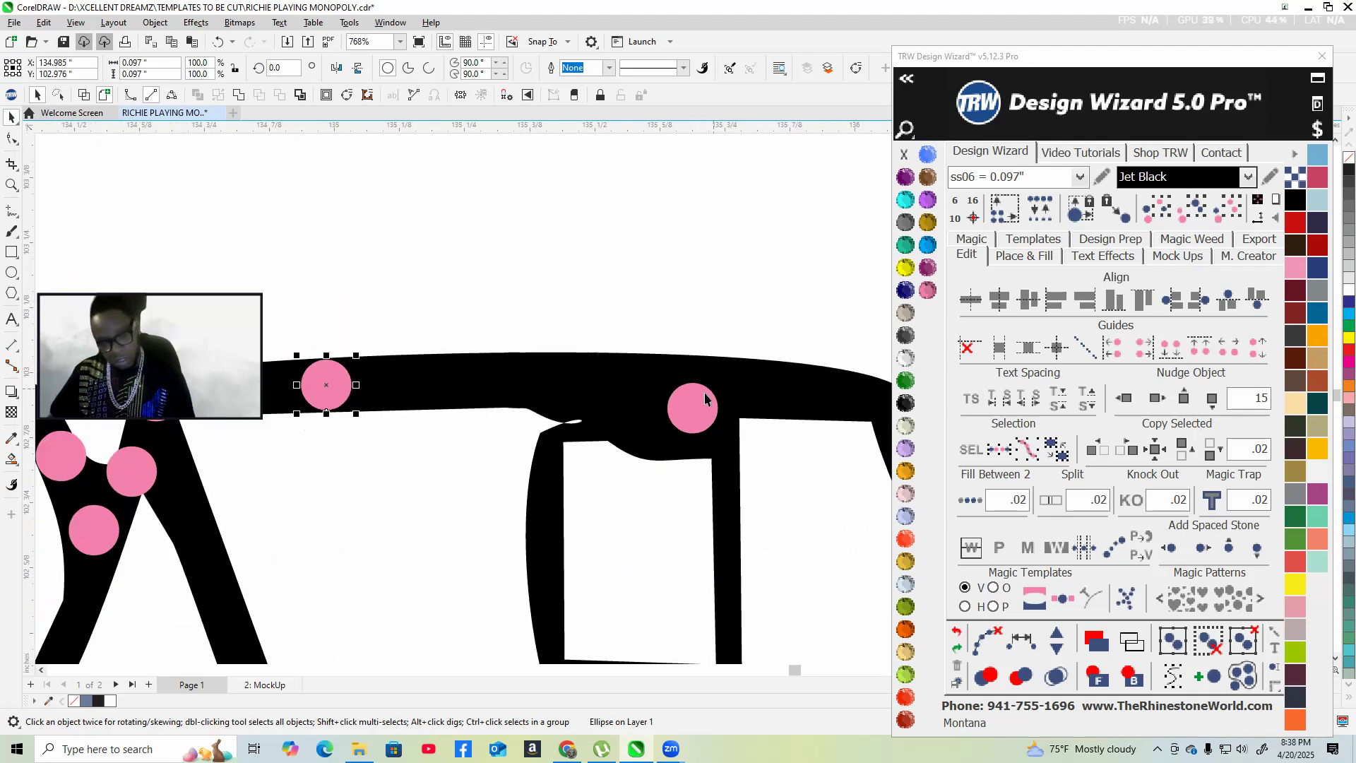
click(524, 380)
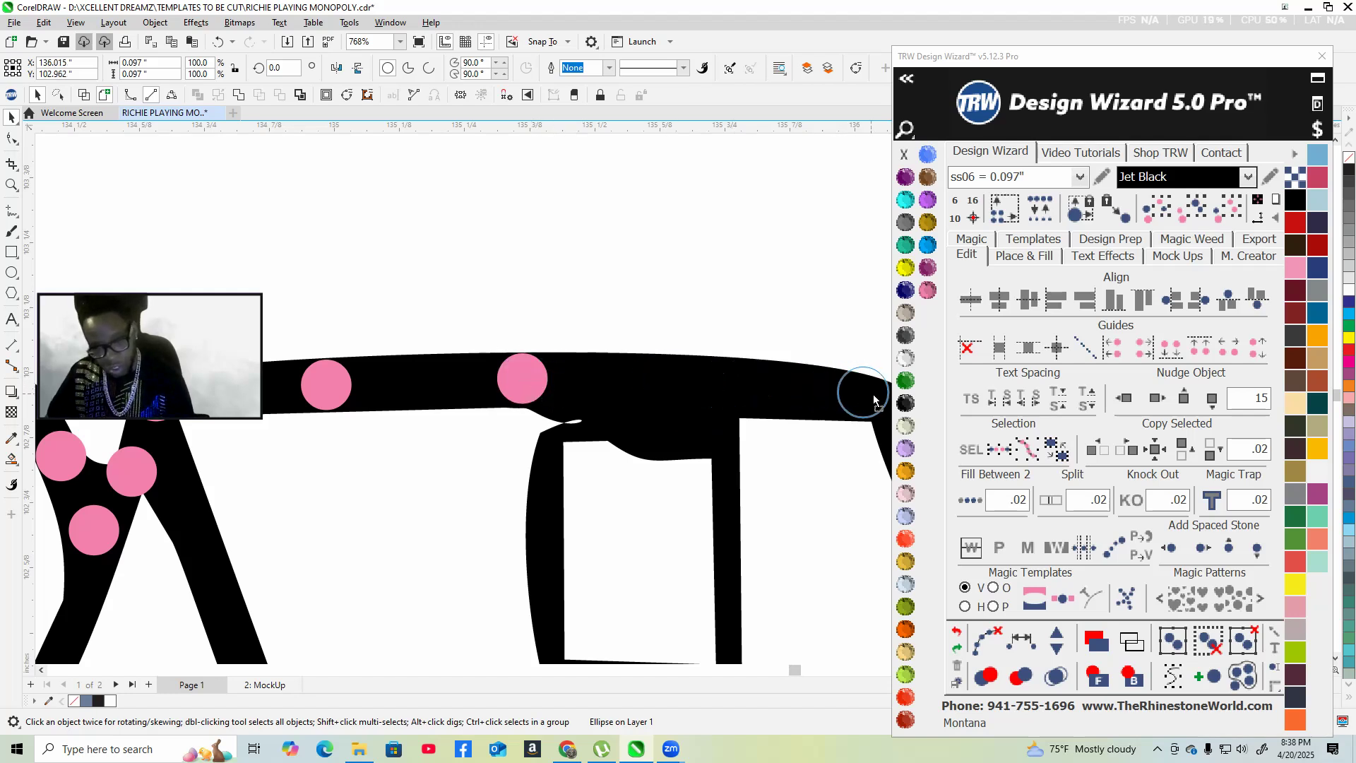
key(ctrl+z)
scroll(636, 418, up, 4)
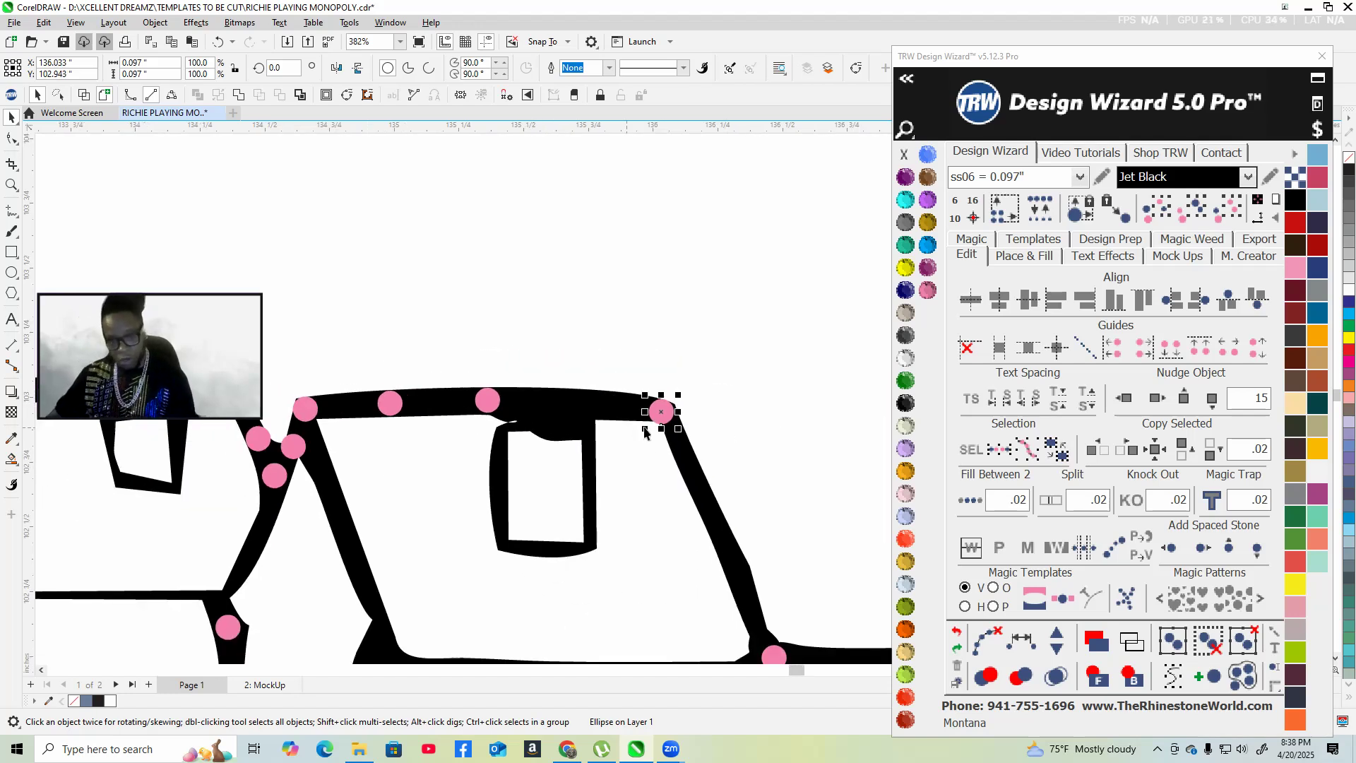
drag(662, 414, 657, 414)
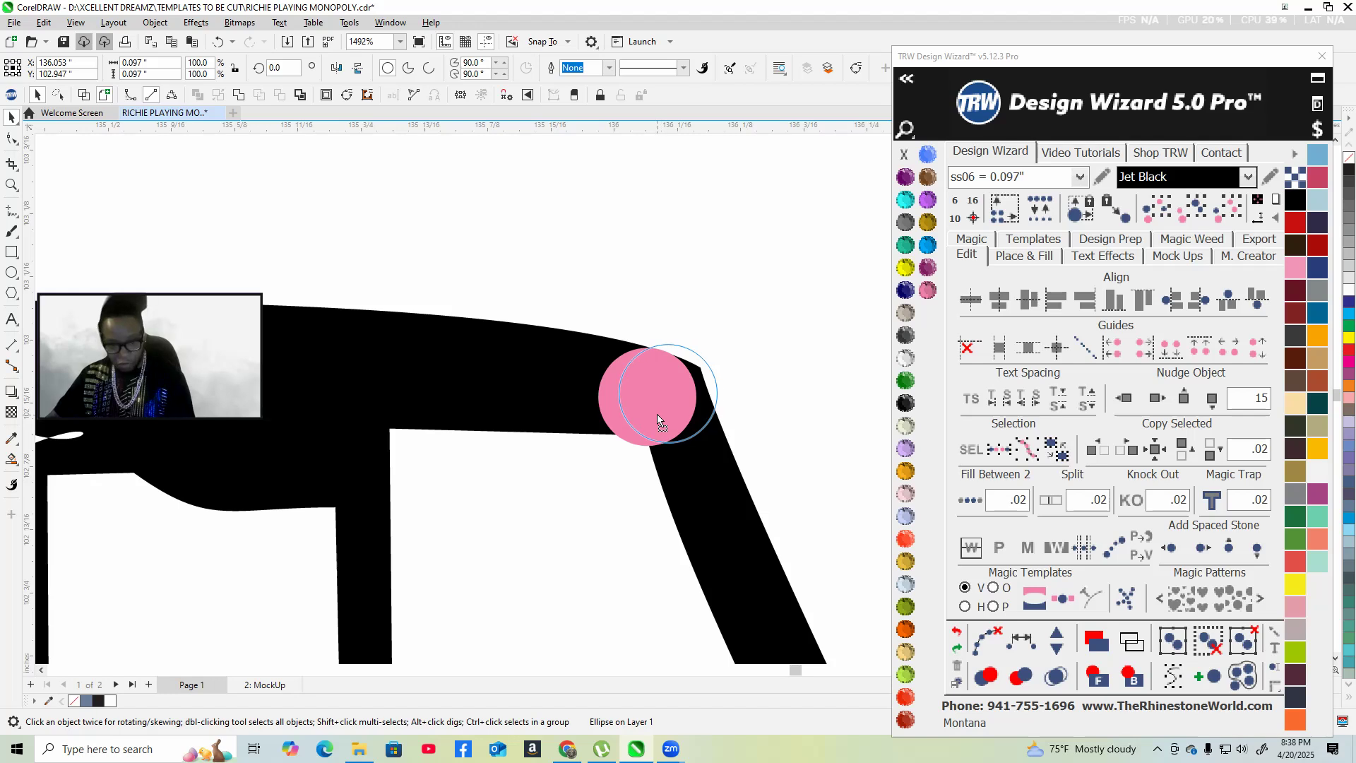
scroll(657, 414, down, 8)
scroll(683, 461, up, 1)
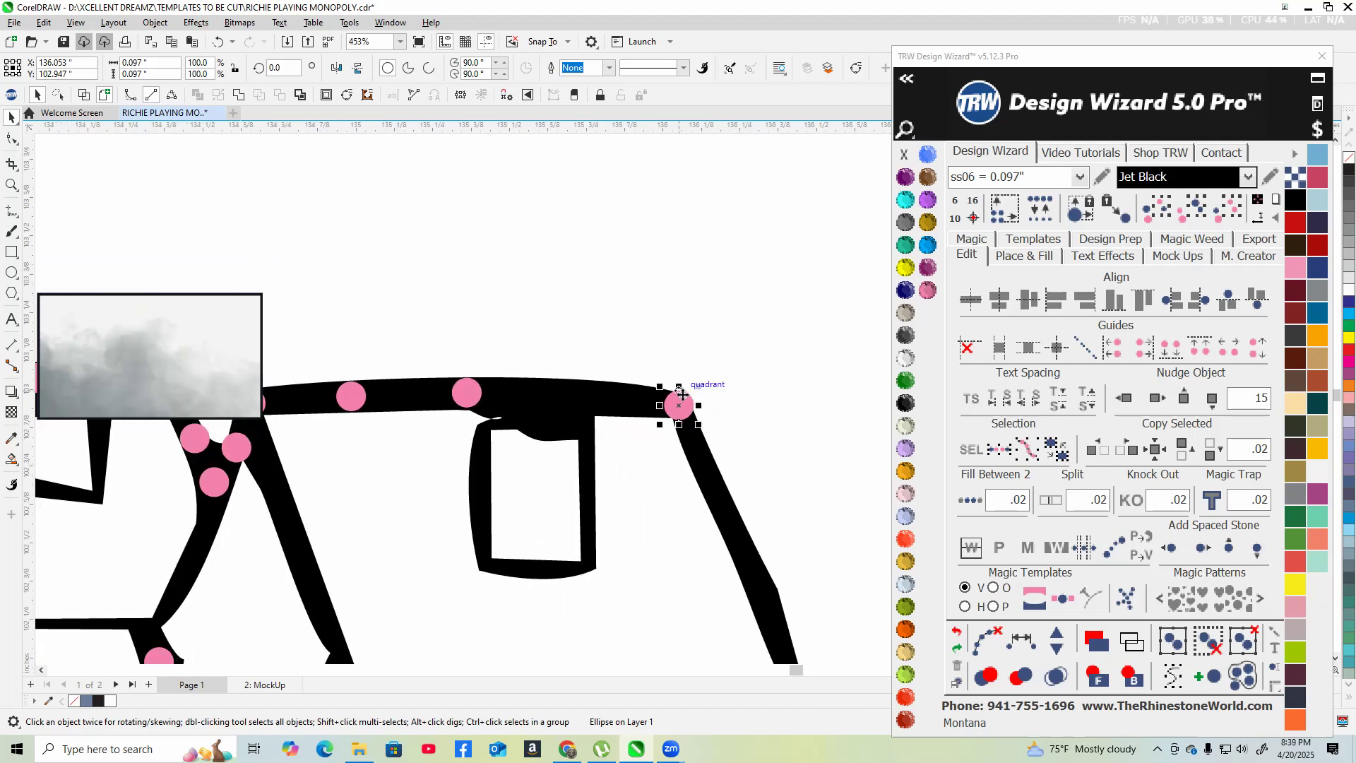
- Copy the right corner stone down to the middle and lower end of the second house's right roof slope
mouse_move(683, 404)
mouse_down()
mouse_move(748, 609)
mouse_move(777, 636)
mouse_up()
key(space)
scroll(763, 607, down, 4)
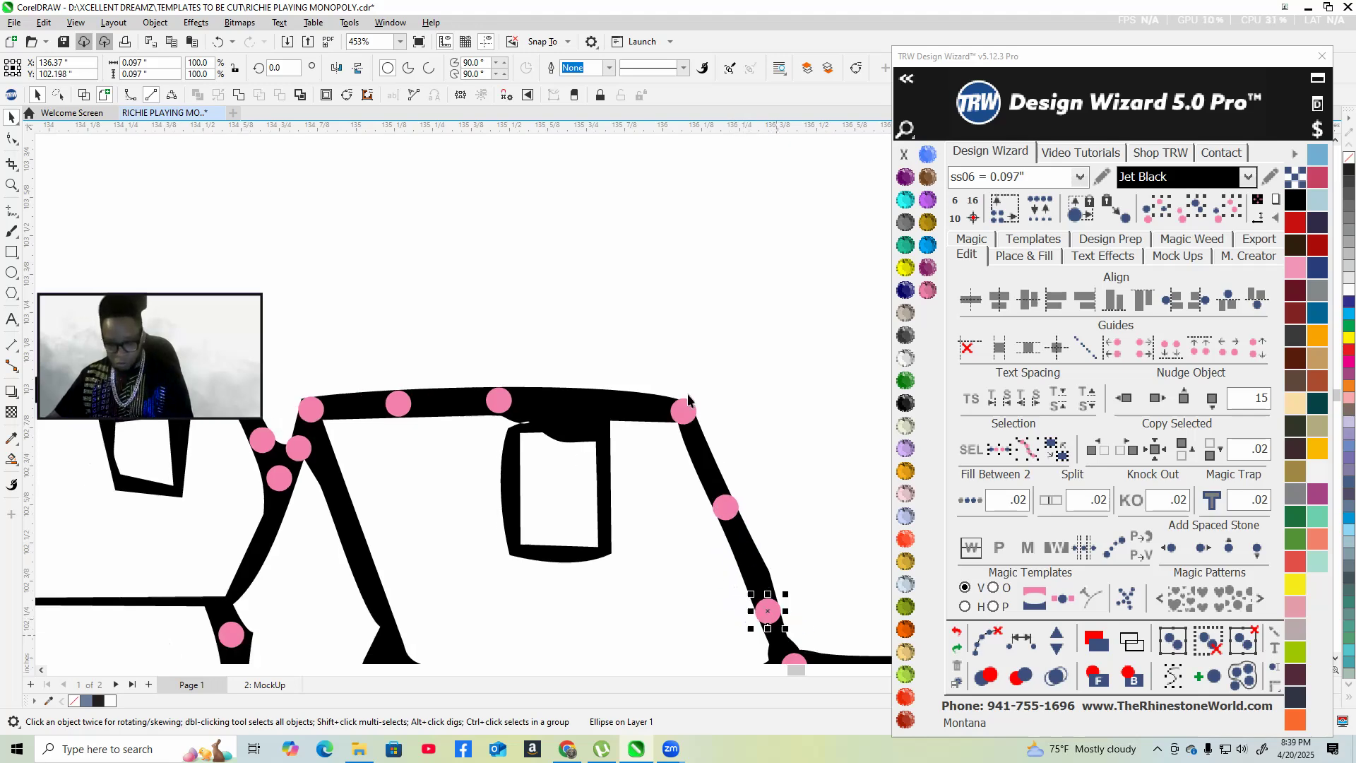
- Move the stone at the foot of the right roof slope into the center of the outline junction, and save the drawing
scroll(717, 445, up, 3)
scroll(727, 465, up, 5)
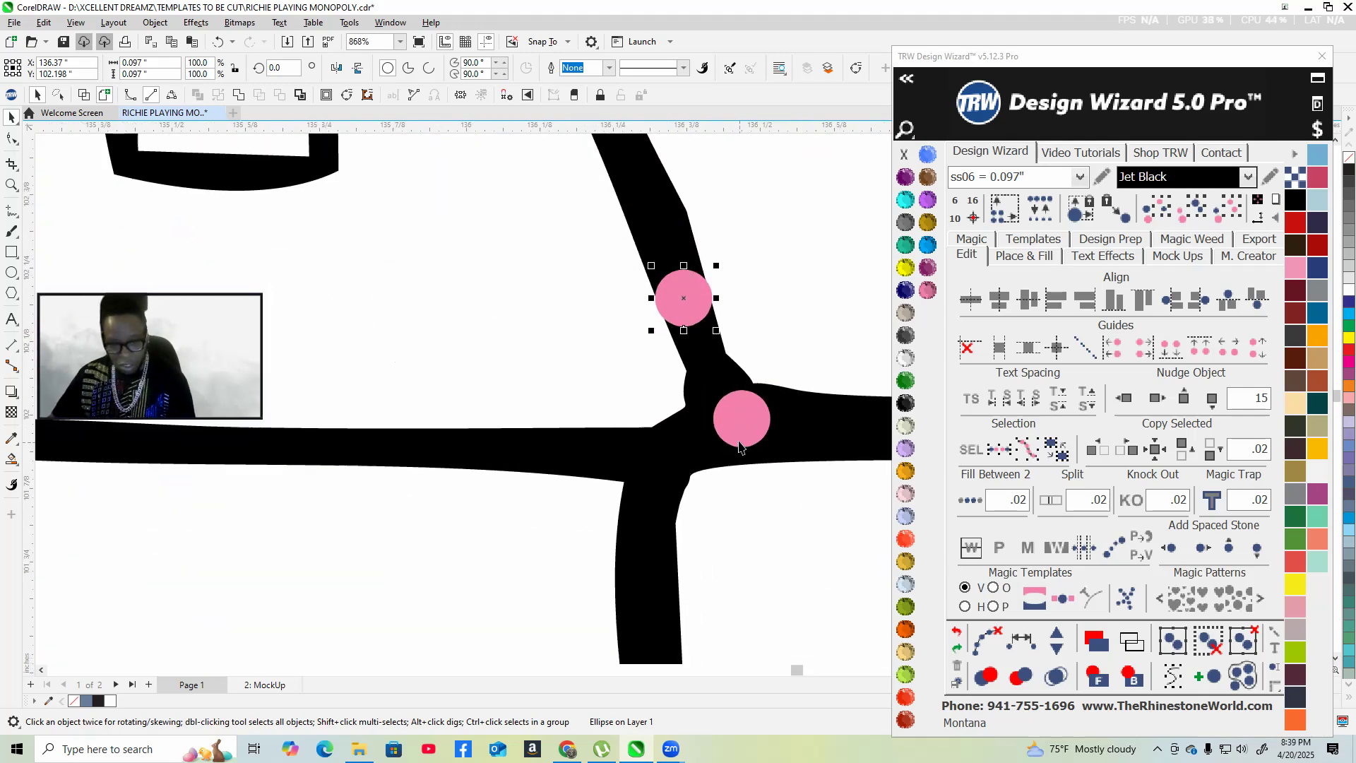
drag(737, 416, 719, 431)
scroll(713, 430, down, 3)
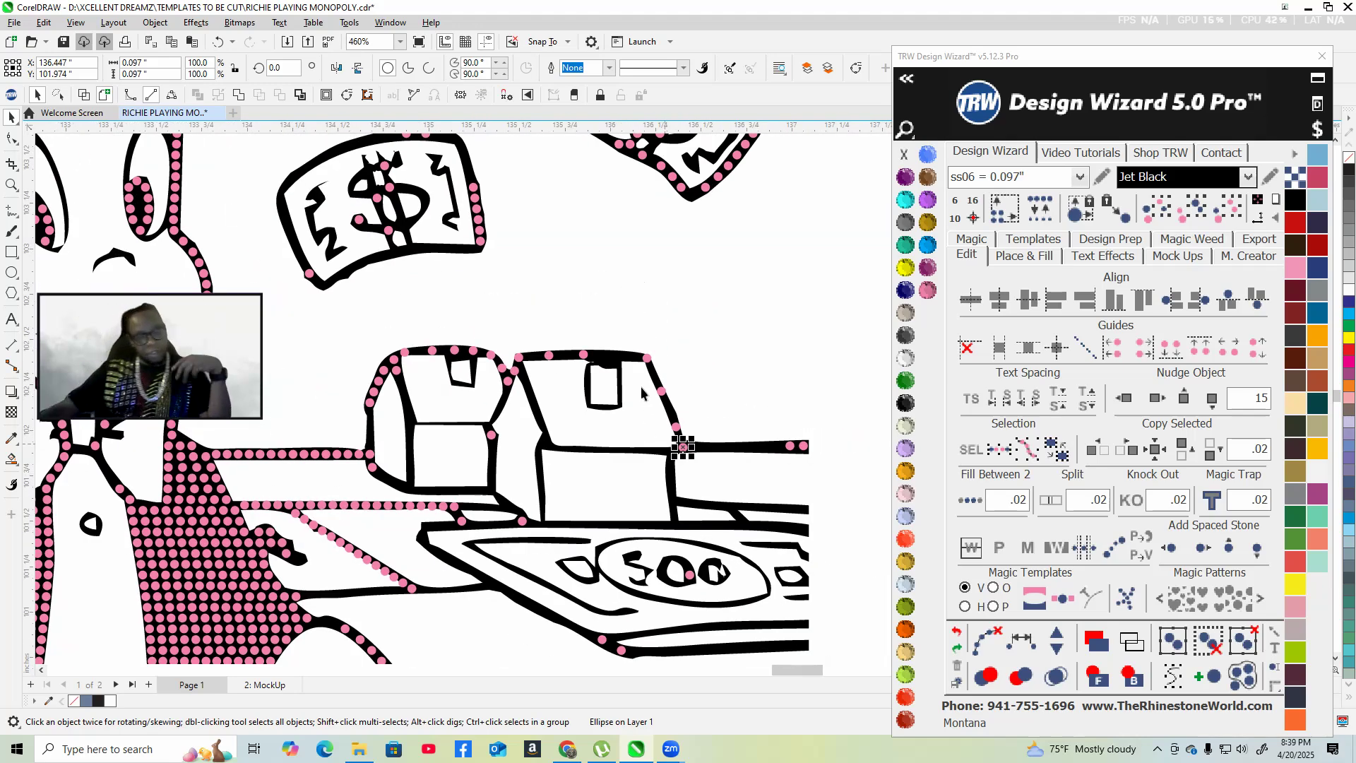
scroll(642, 387, down, 5)
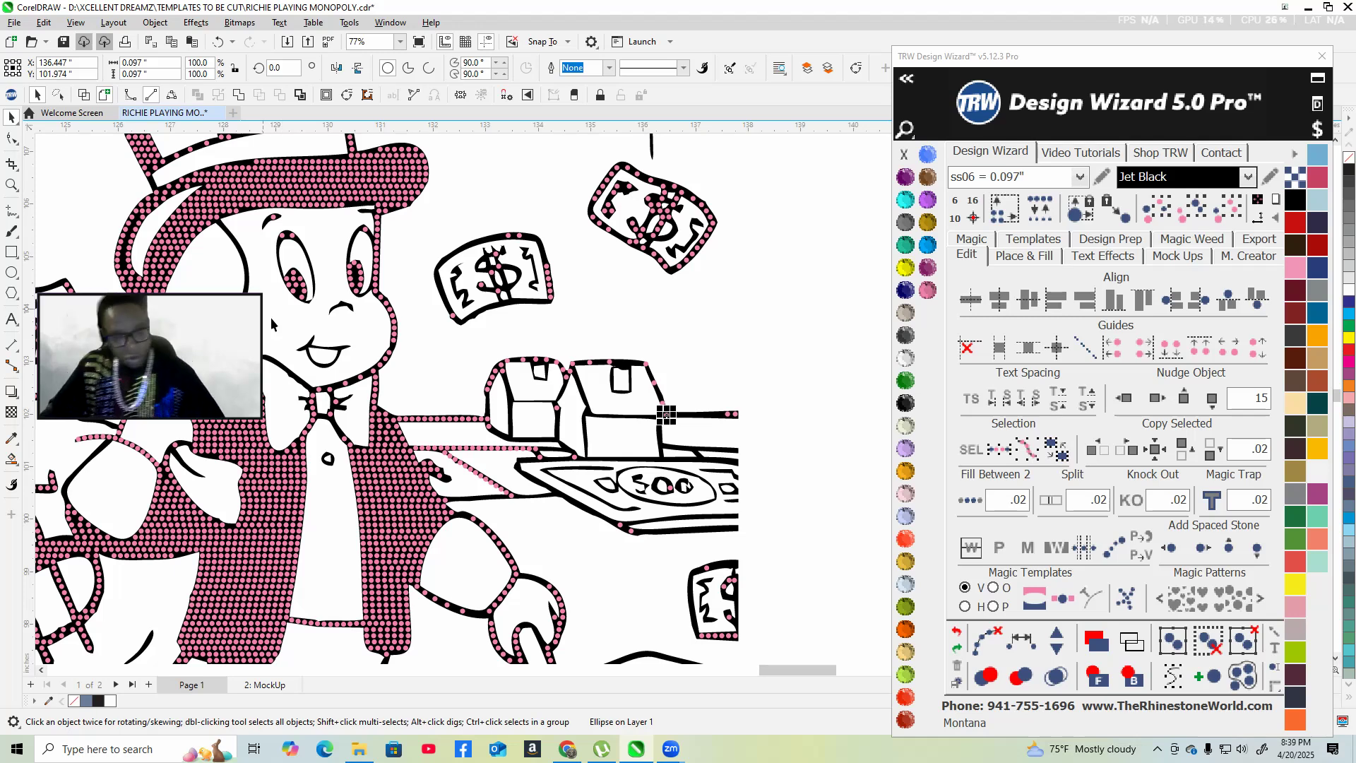
key(ctrl+s)
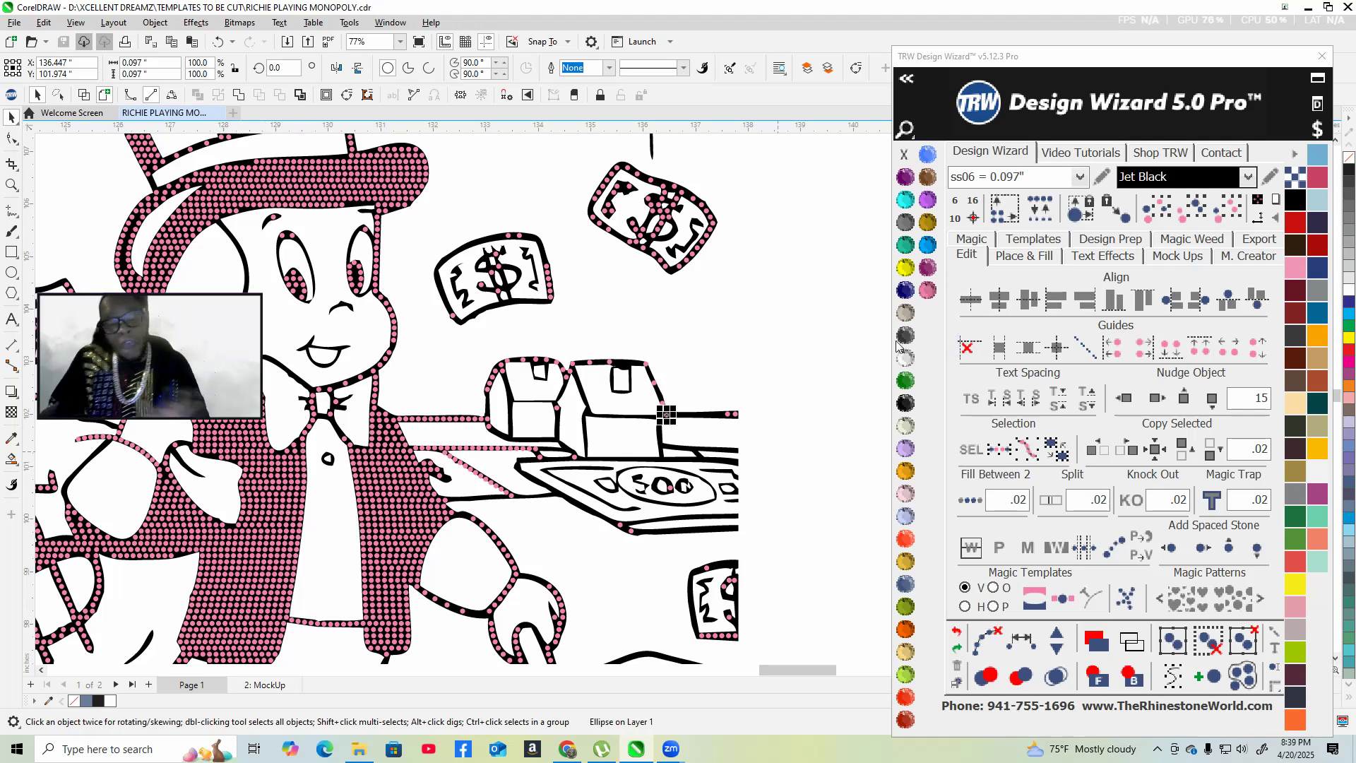
- Select the four stones along the second house's right roof slope, from junction to upper corner, and respace them equally
scroll(622, 376, up, 3)
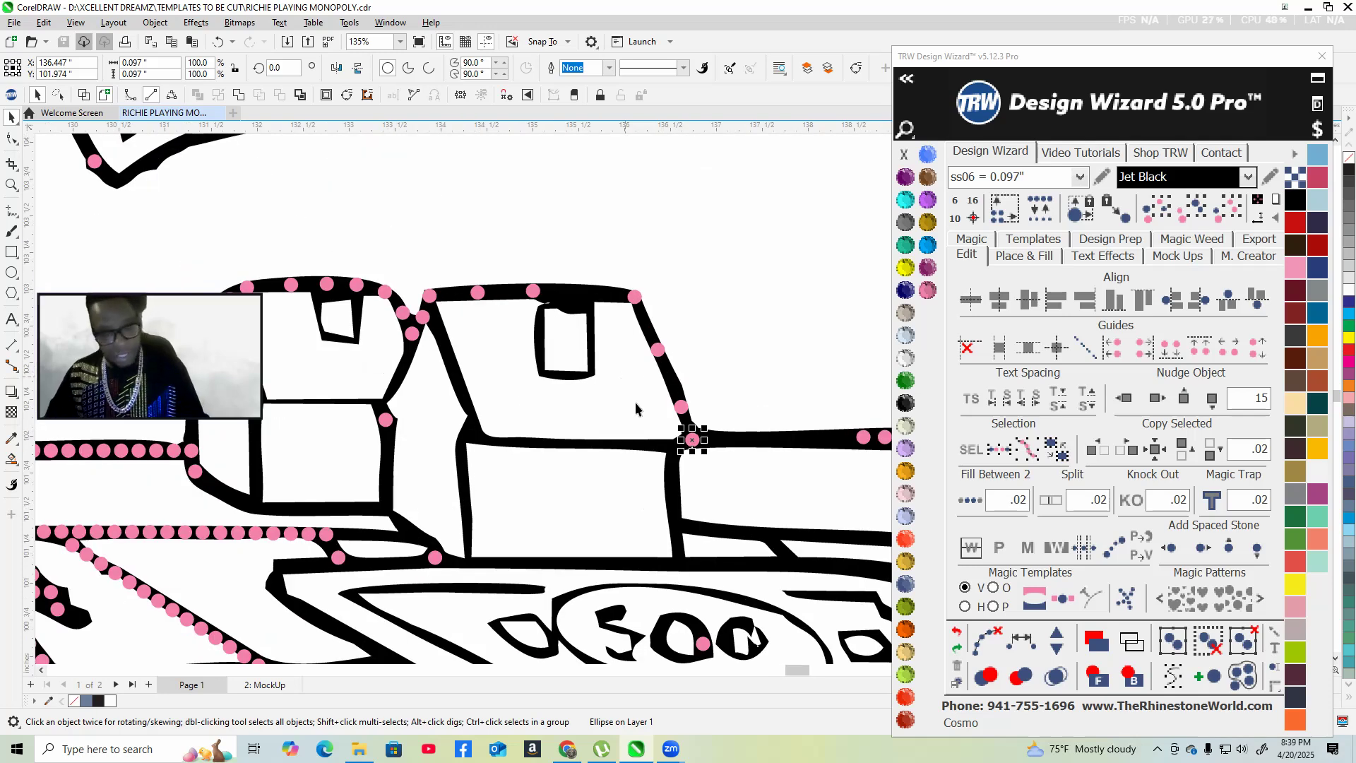
scroll(670, 425, up, 5)
key(Escape)
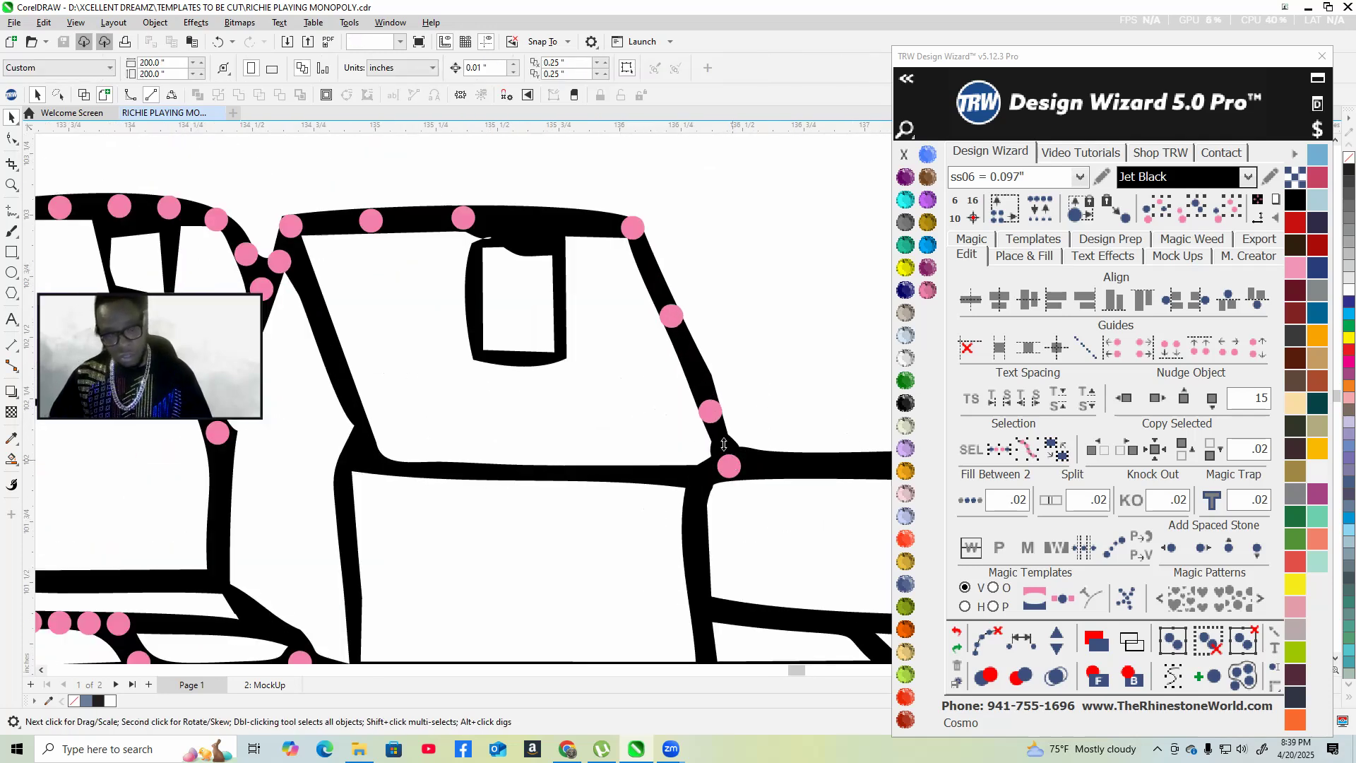
click(724, 446)
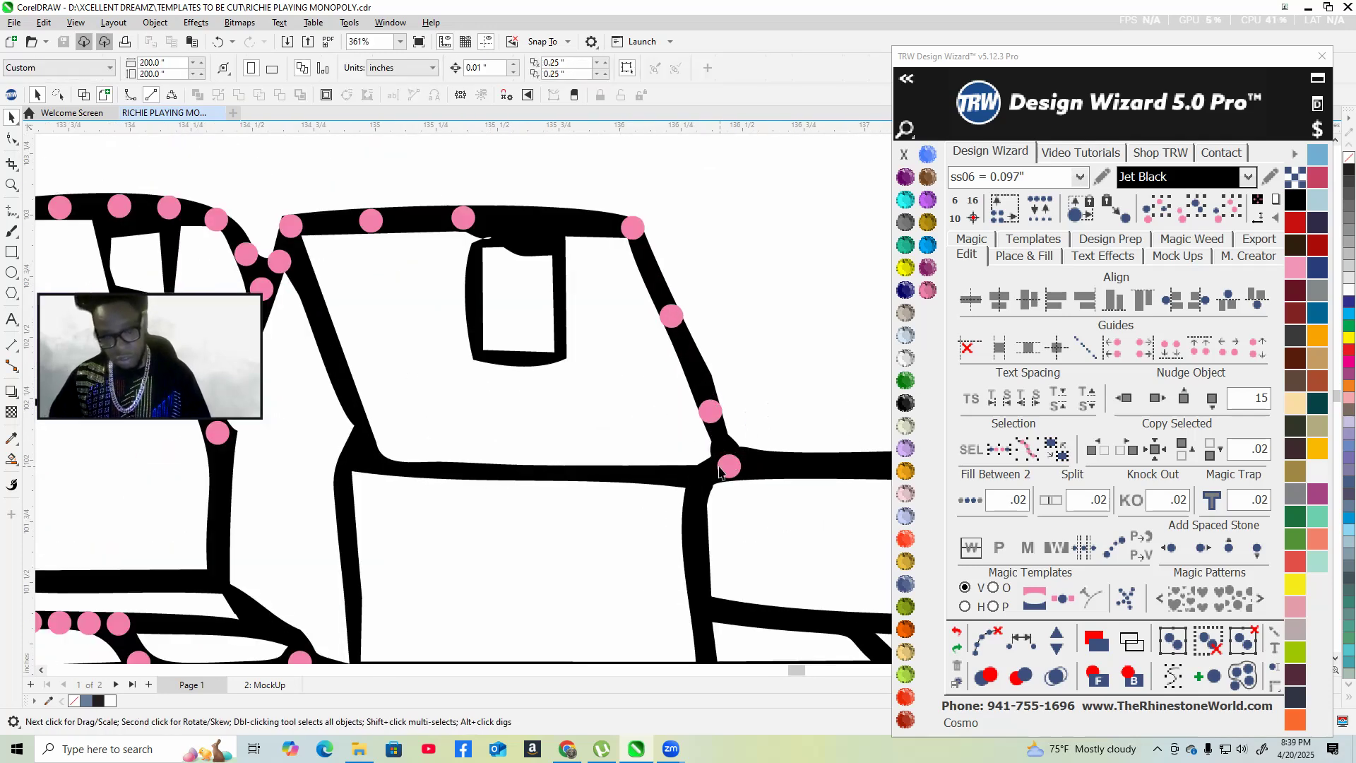
shift+click(704, 410)
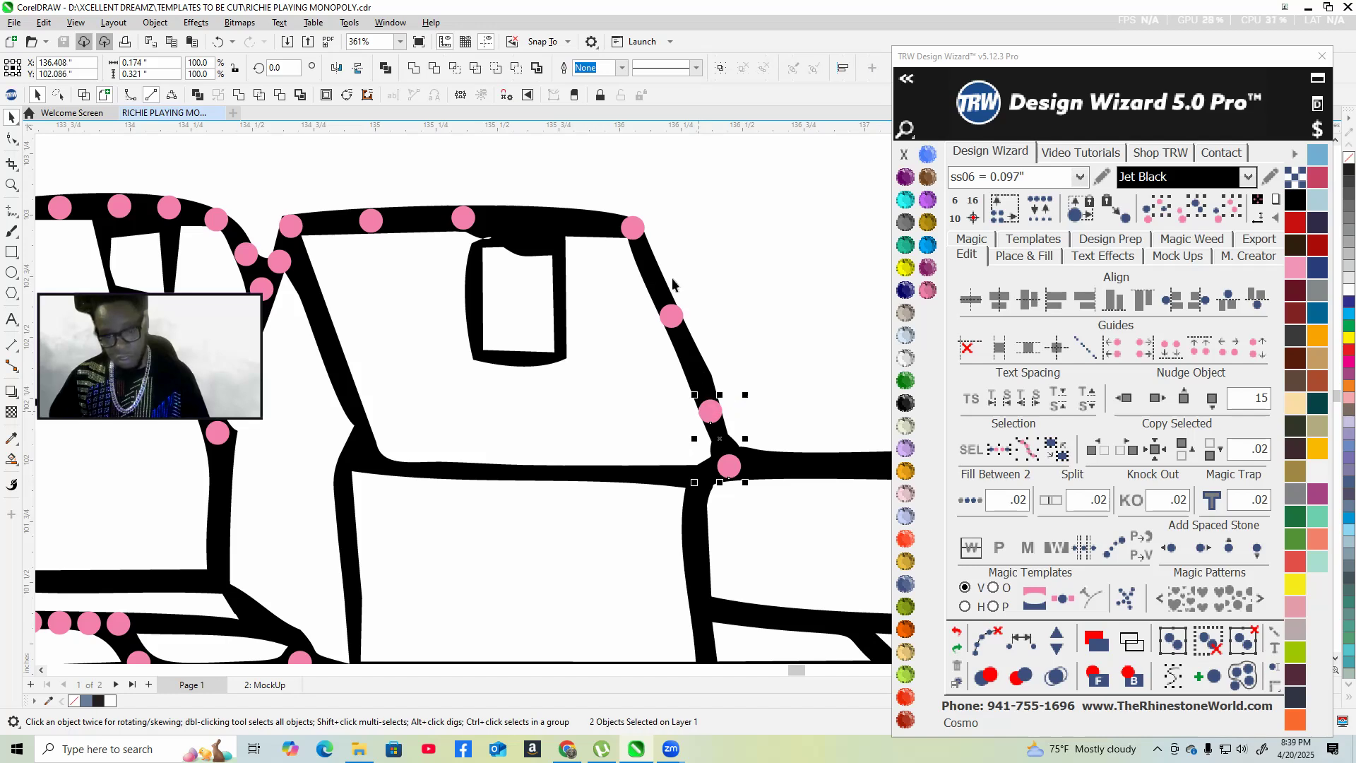
shift+click(672, 316)
shift+click(635, 222)
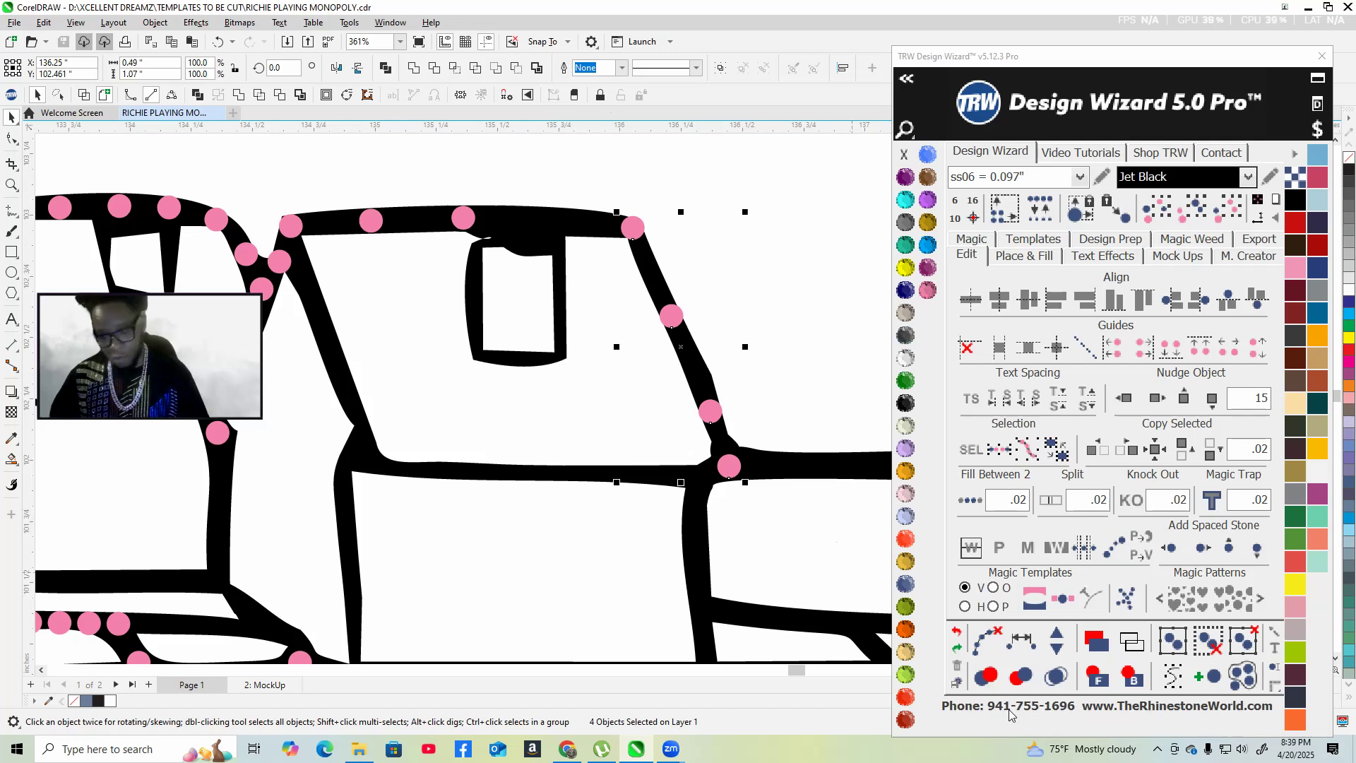
click(1025, 639)
- Add stones to the right roof slope until the row holds ten, and clear its guide path
click(1062, 631)
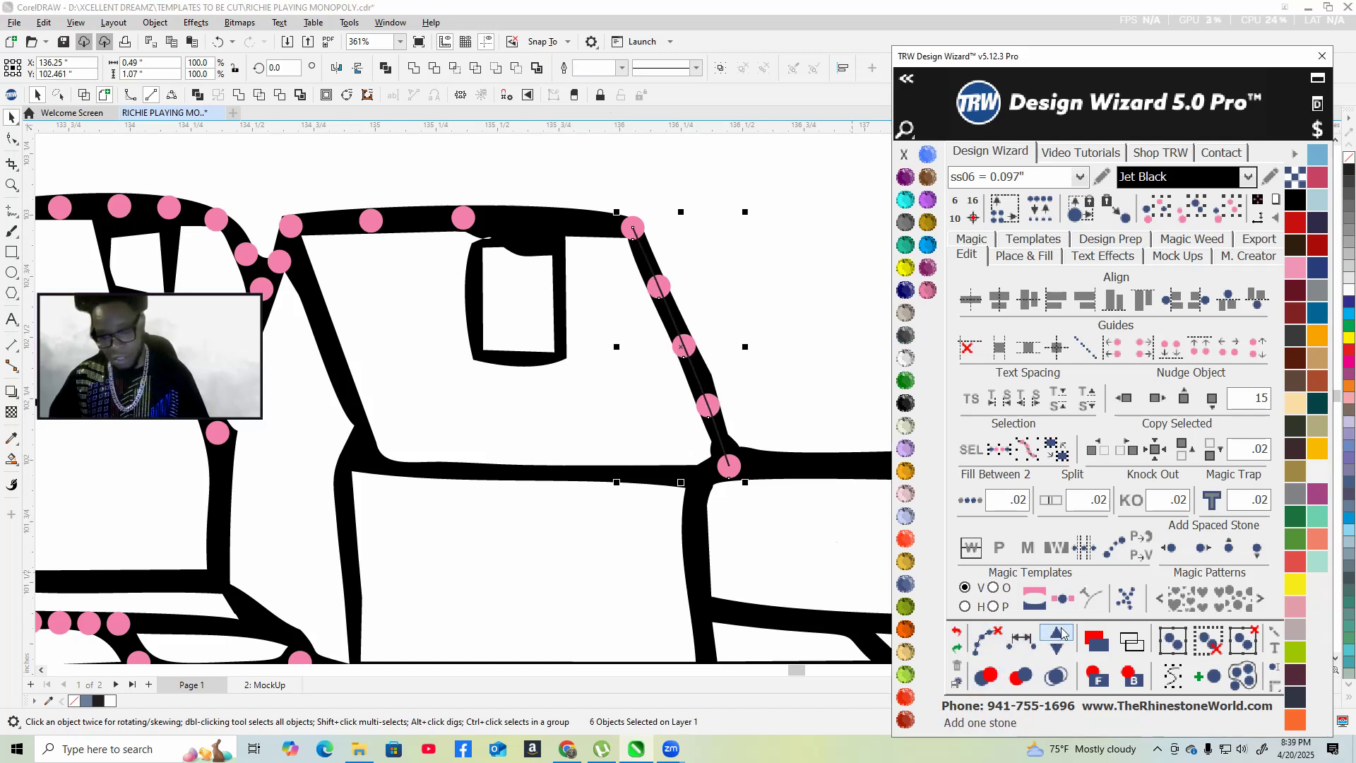
click(1062, 631)
click(1062, 630)
click(1062, 631)
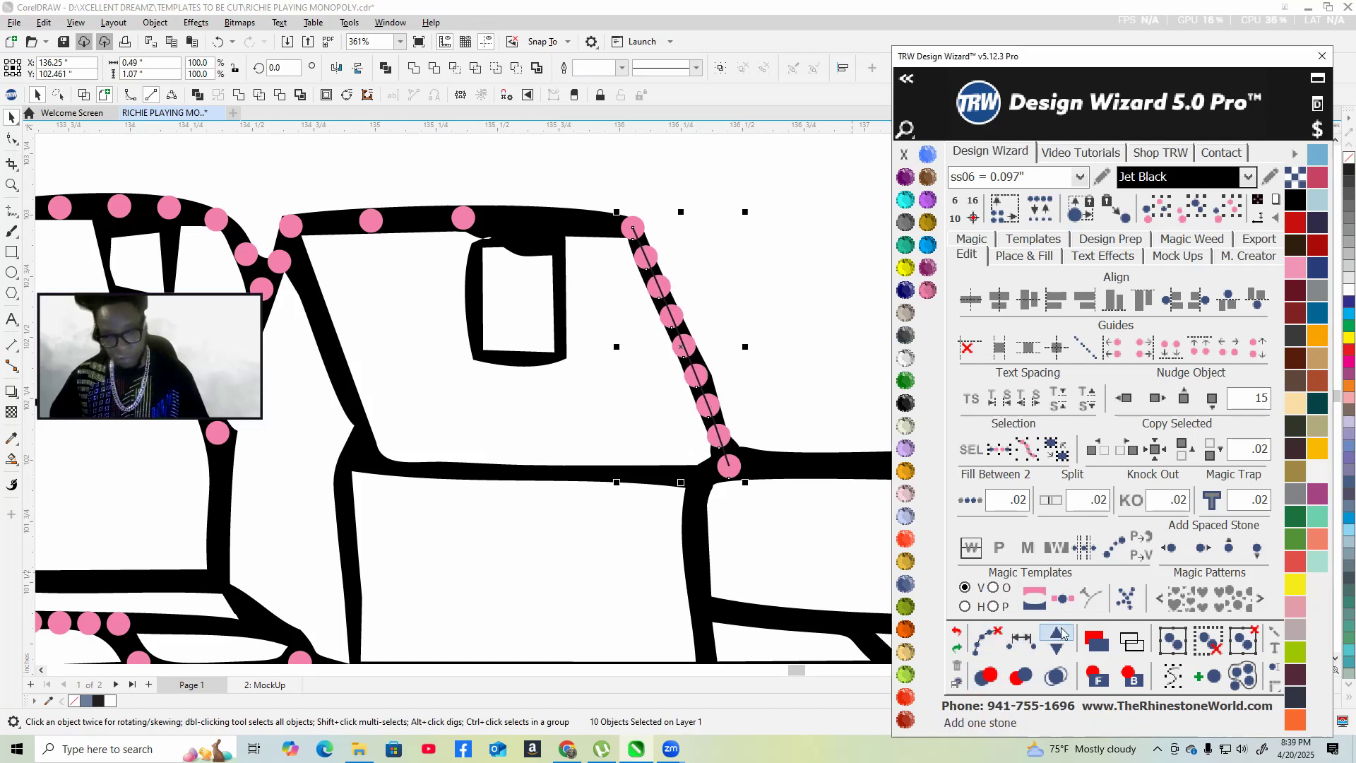
click(1062, 631)
click(986, 639)
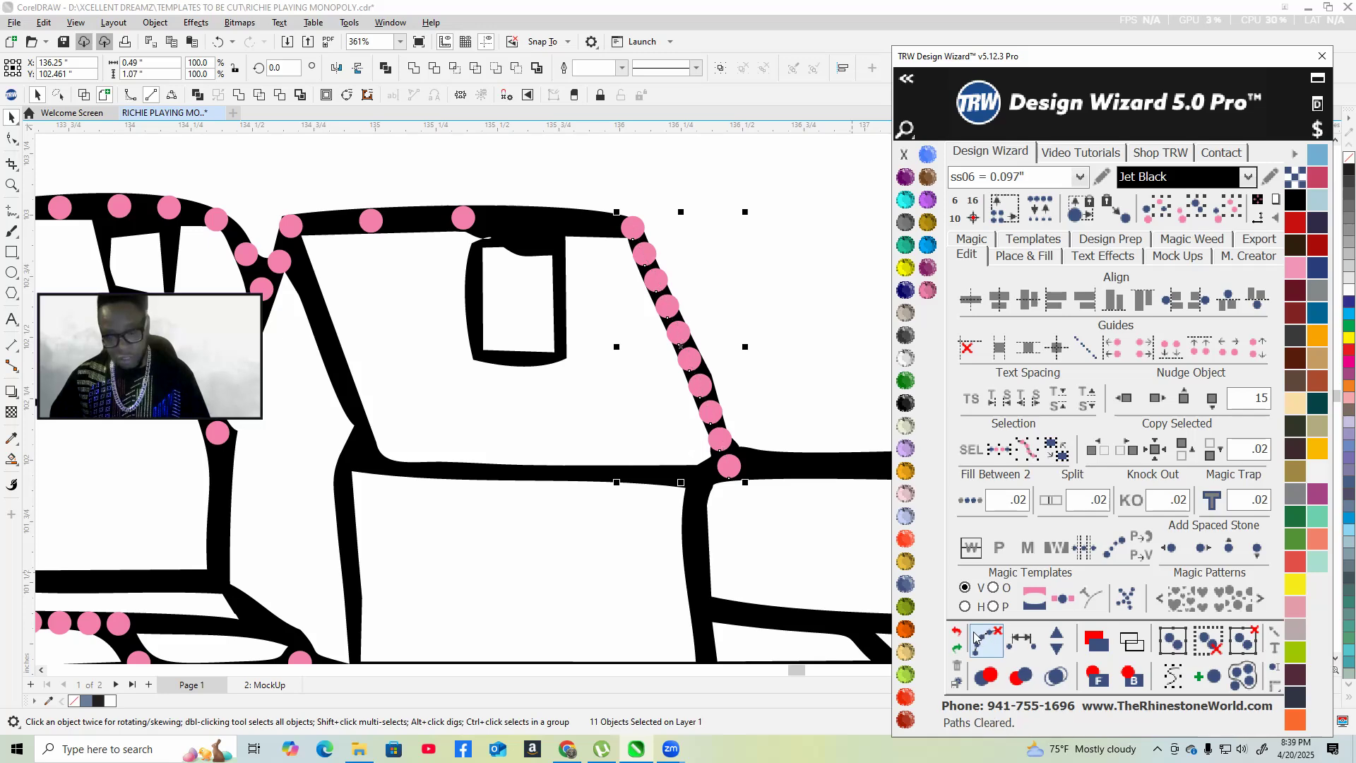
click(698, 173)
- Select the four stones along the second house's top roof edge, corner to corner, and respace them equally
scroll(495, 248, down, 2)
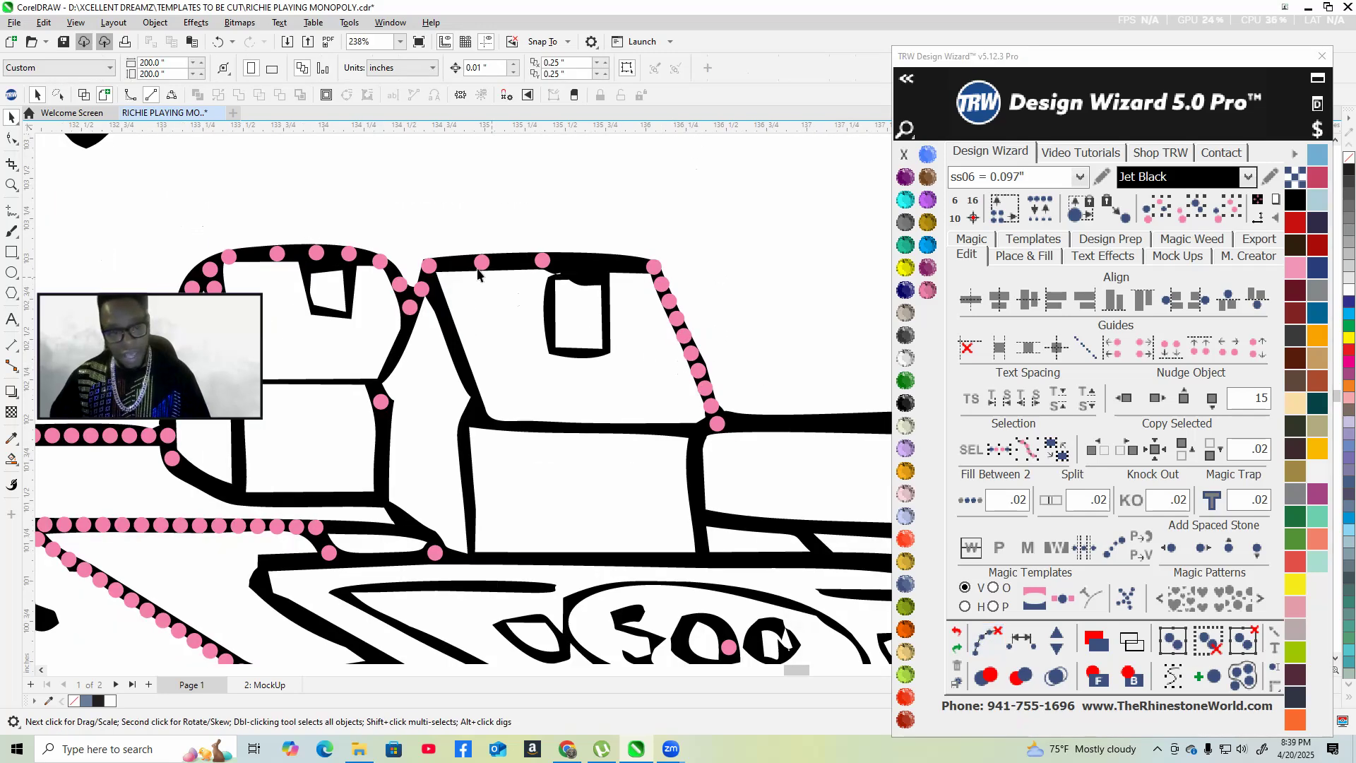
scroll(462, 265, up, 2)
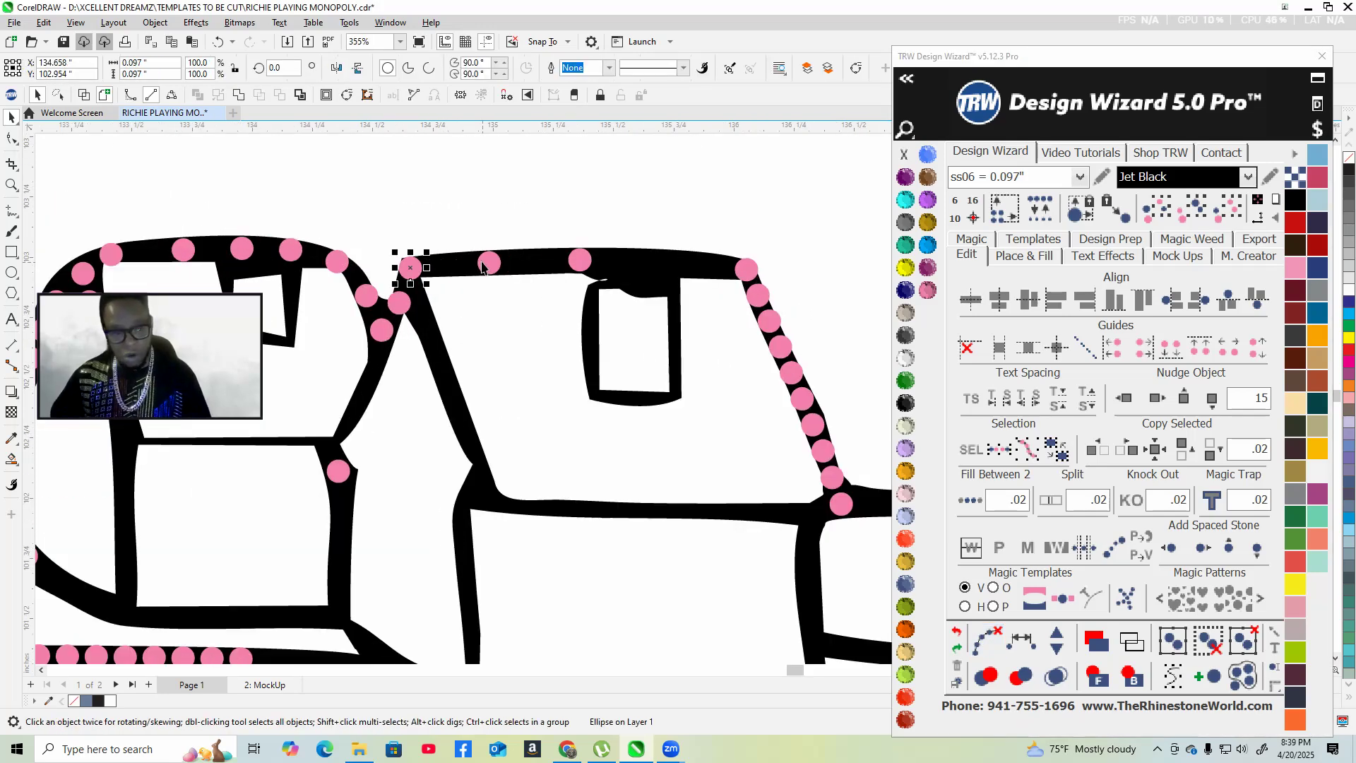
shift+click(490, 262)
shift+click(580, 259)
shift+click(746, 269)
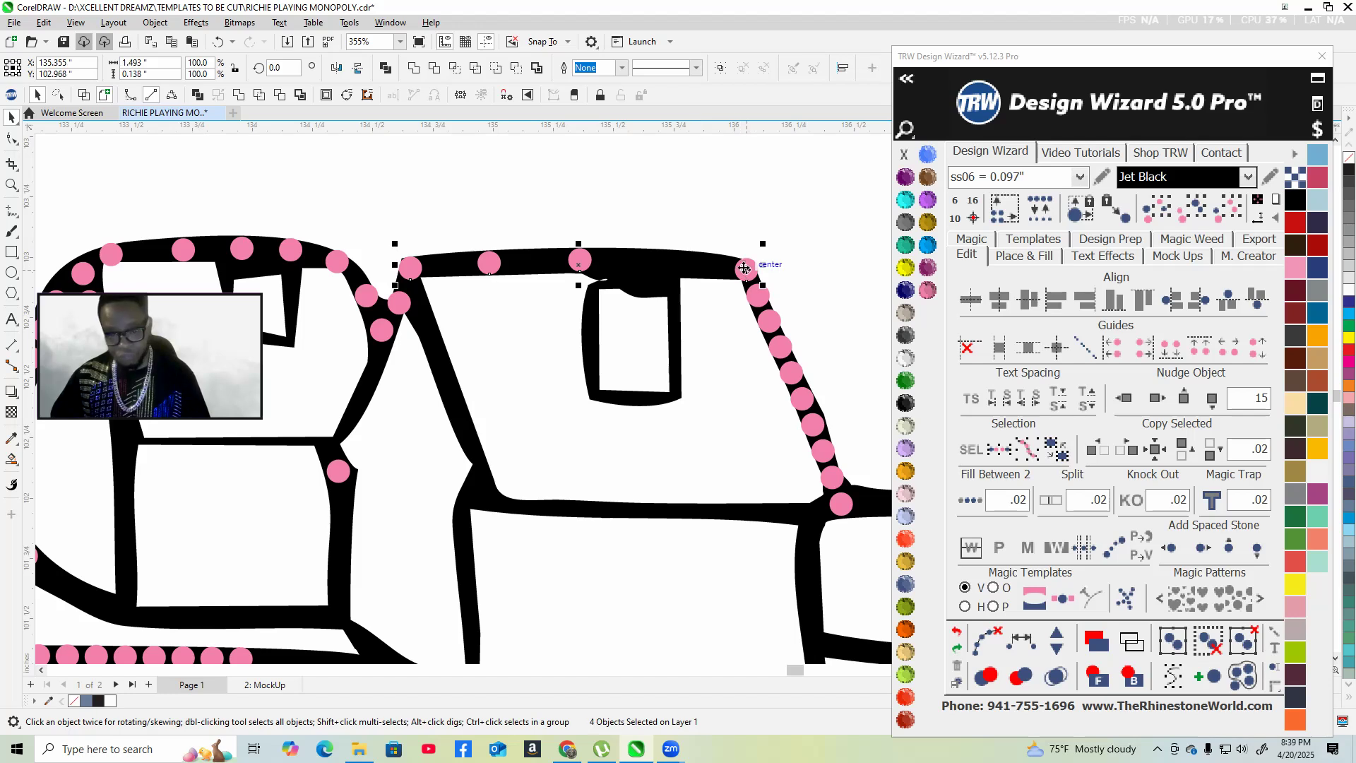
click(1035, 637)
- Add stones to the second house's top roof edge until the row holds twelve, and clear its guide path
click(1056, 633)
click(1056, 634)
click(1057, 634)
click(1056, 634)
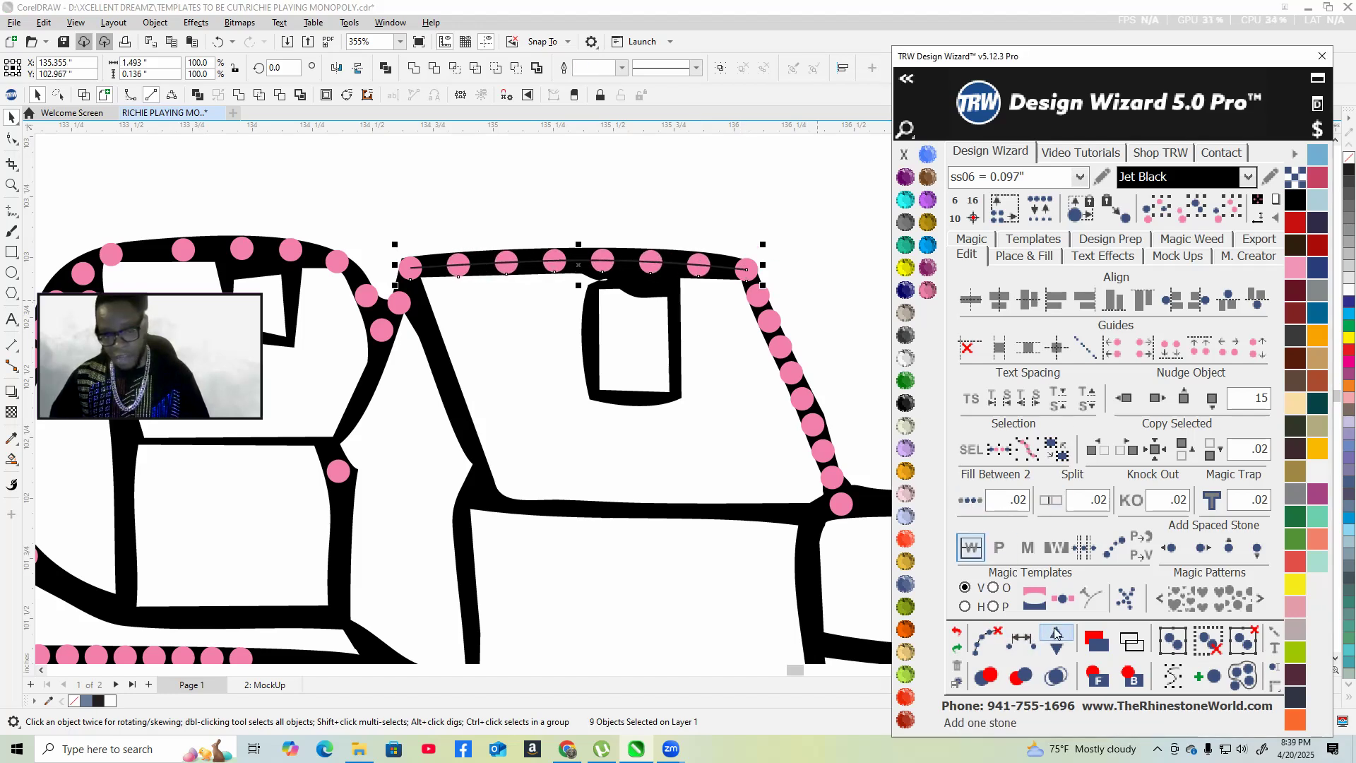
click(1057, 634)
click(1057, 633)
click(1056, 634)
click(1056, 634)
click(1056, 634)
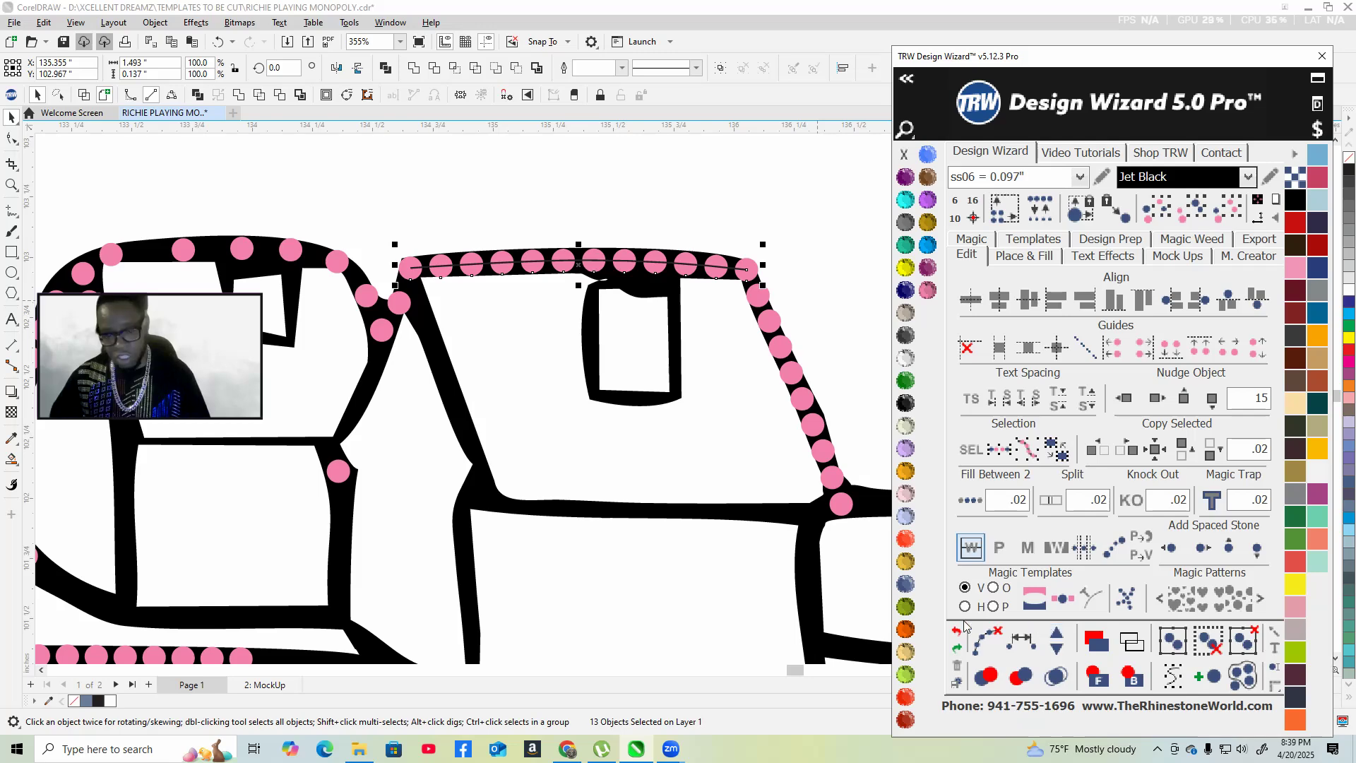
click(987, 638)
click(731, 228)
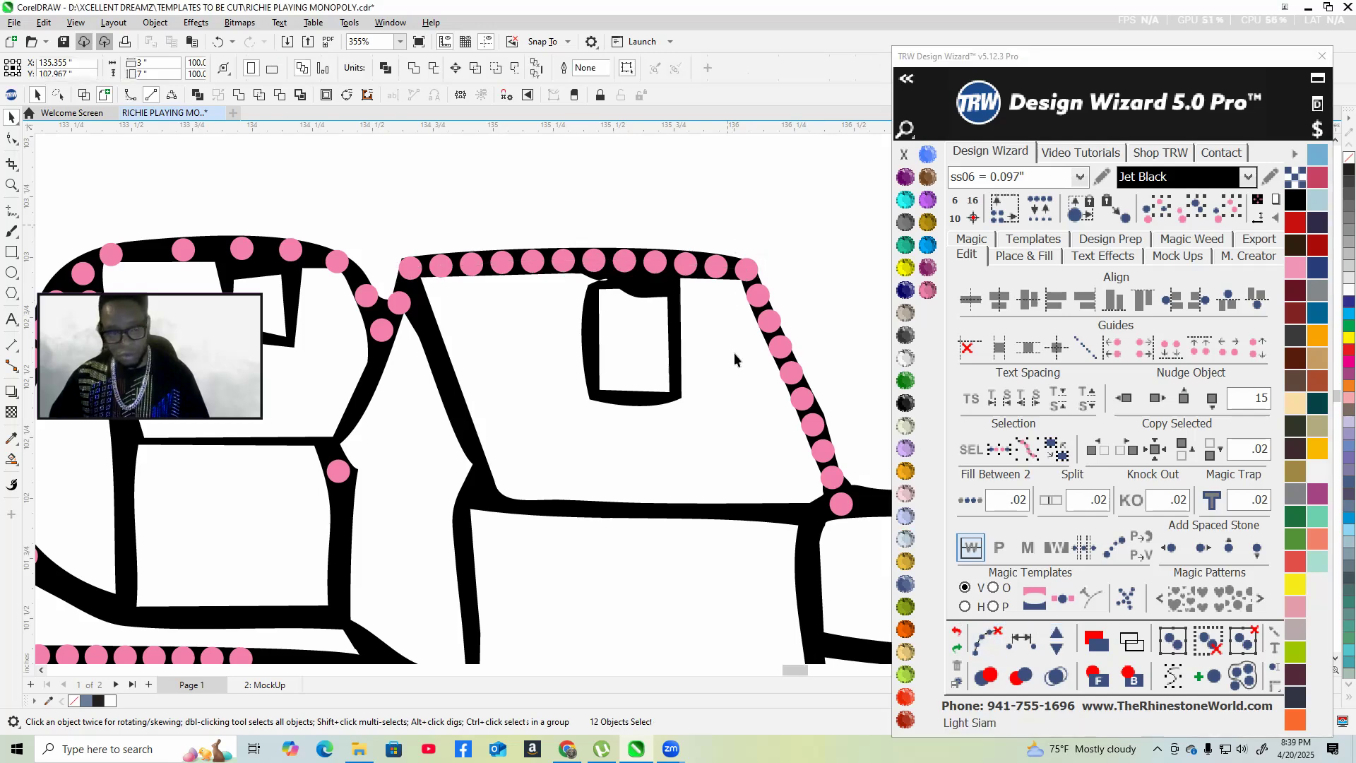
- Copy the stone at the foot of the first house's left wall up to the middle of the bare wall
scroll(735, 353, down, 2)
scroll(346, 293, up, 3)
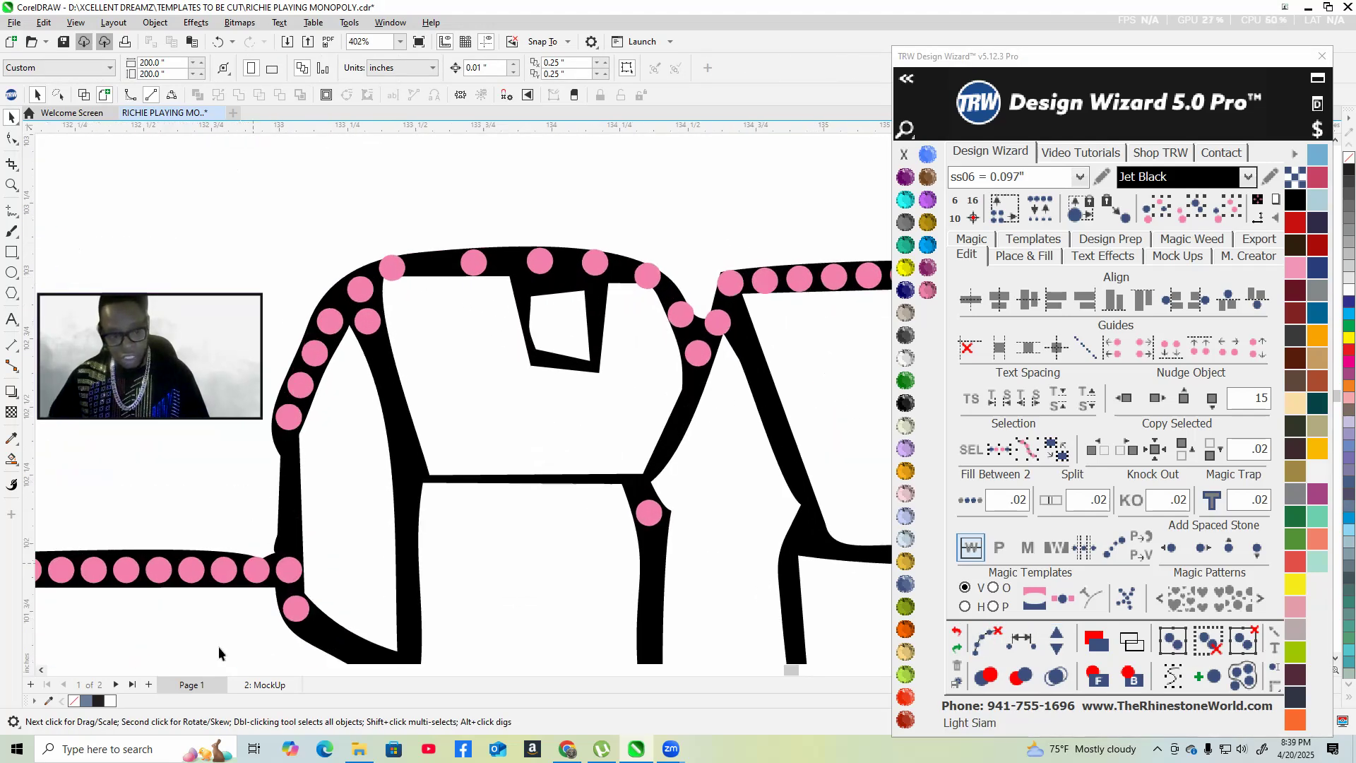
scroll(286, 583, up, 2)
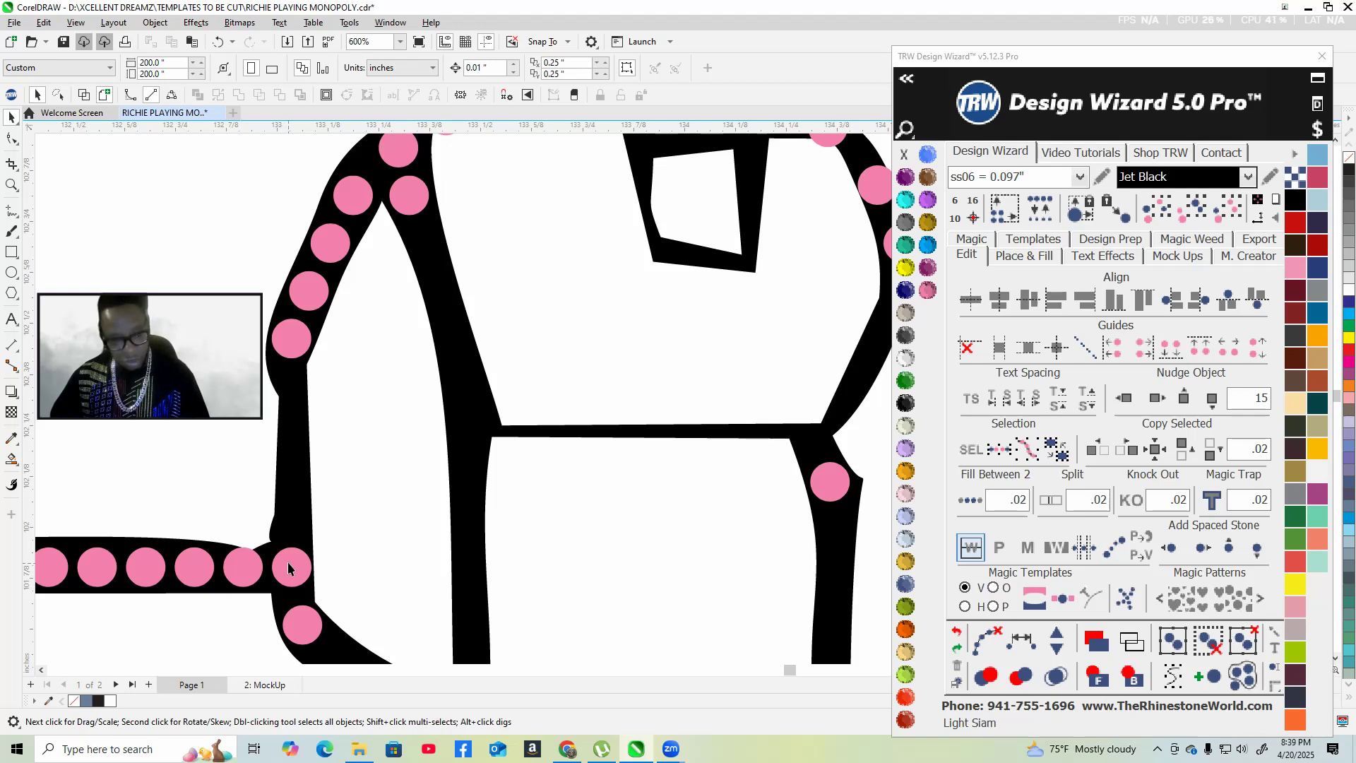
click(289, 436)
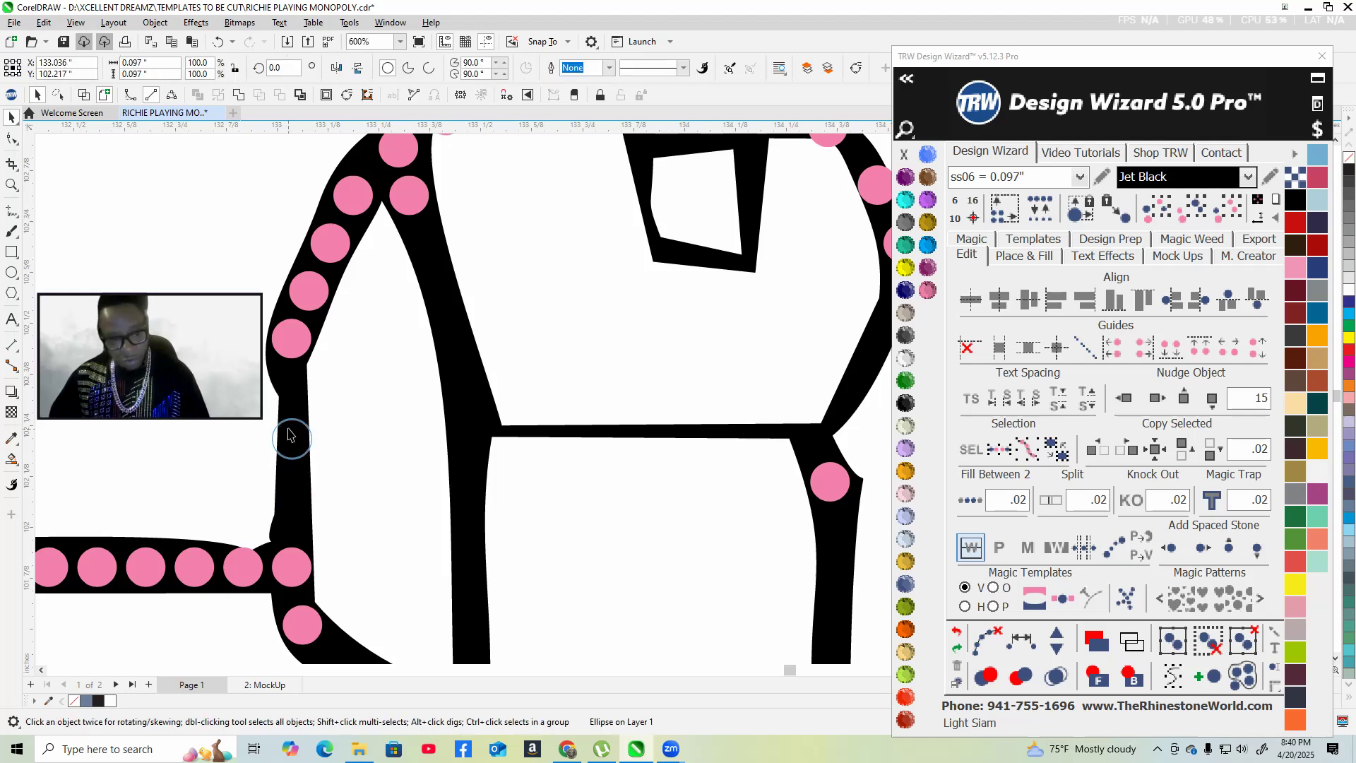
scroll(292, 554, down, 1)
- Select the 14 stones running up the first house's left wall, over the roof and down below the house junction, and respace them equally
click(293, 563)
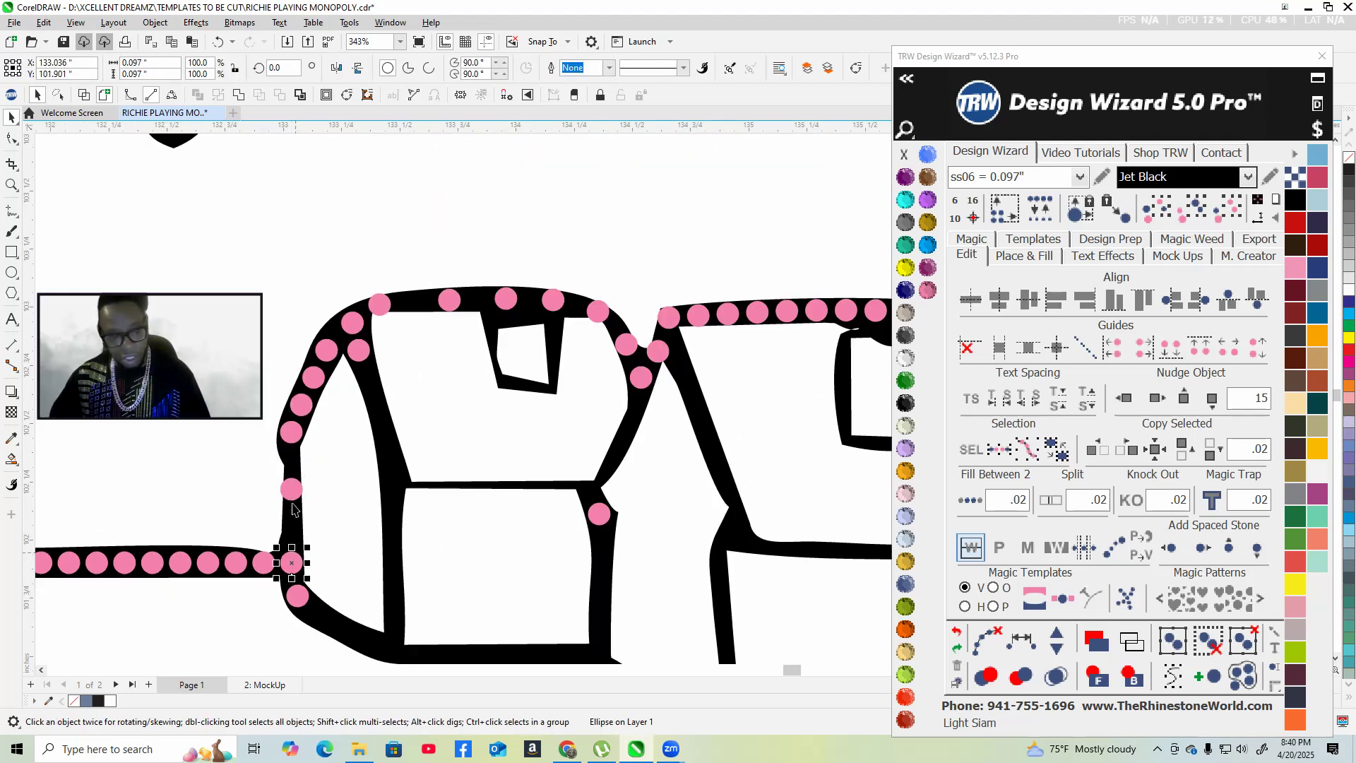
shift+click(290, 489)
shift+click(291, 433)
shift+click(301, 404)
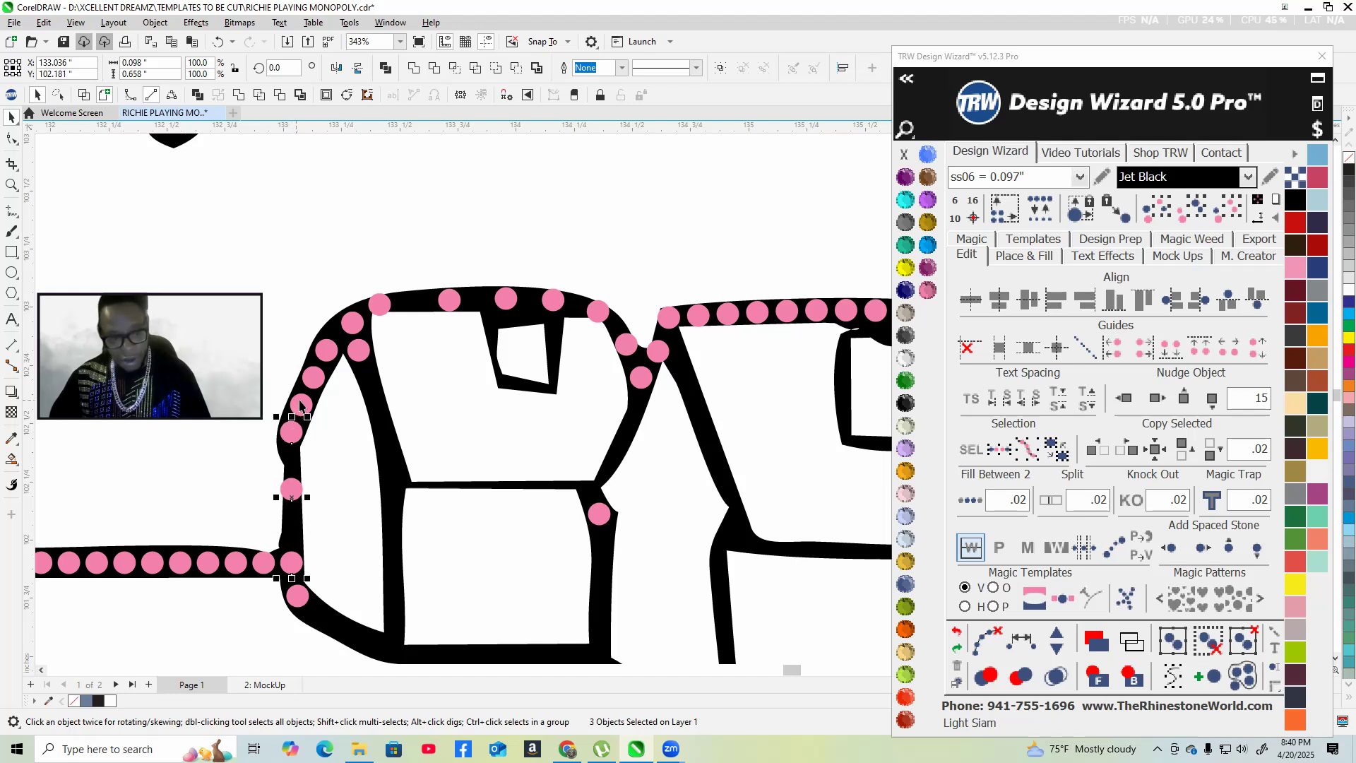
shift+click(311, 374)
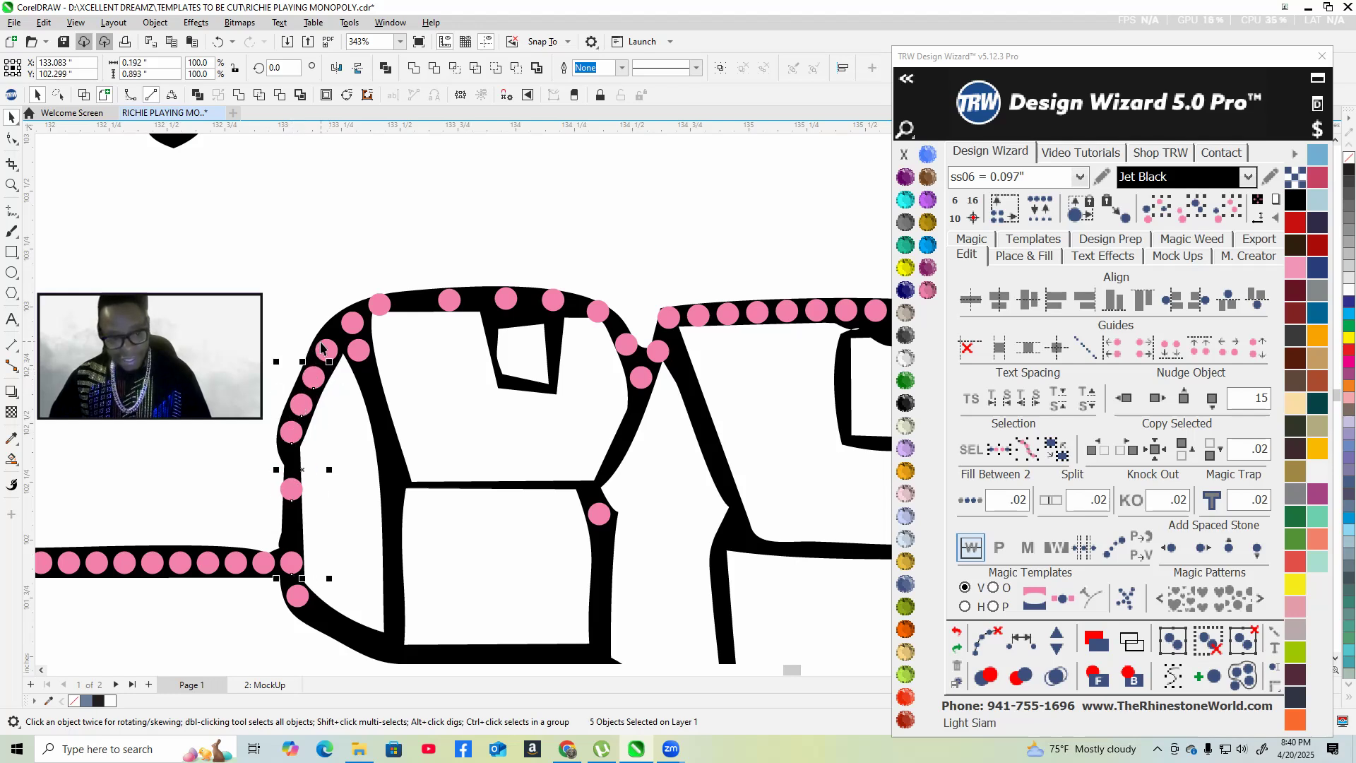
shift+click(324, 347)
shift+click(357, 325)
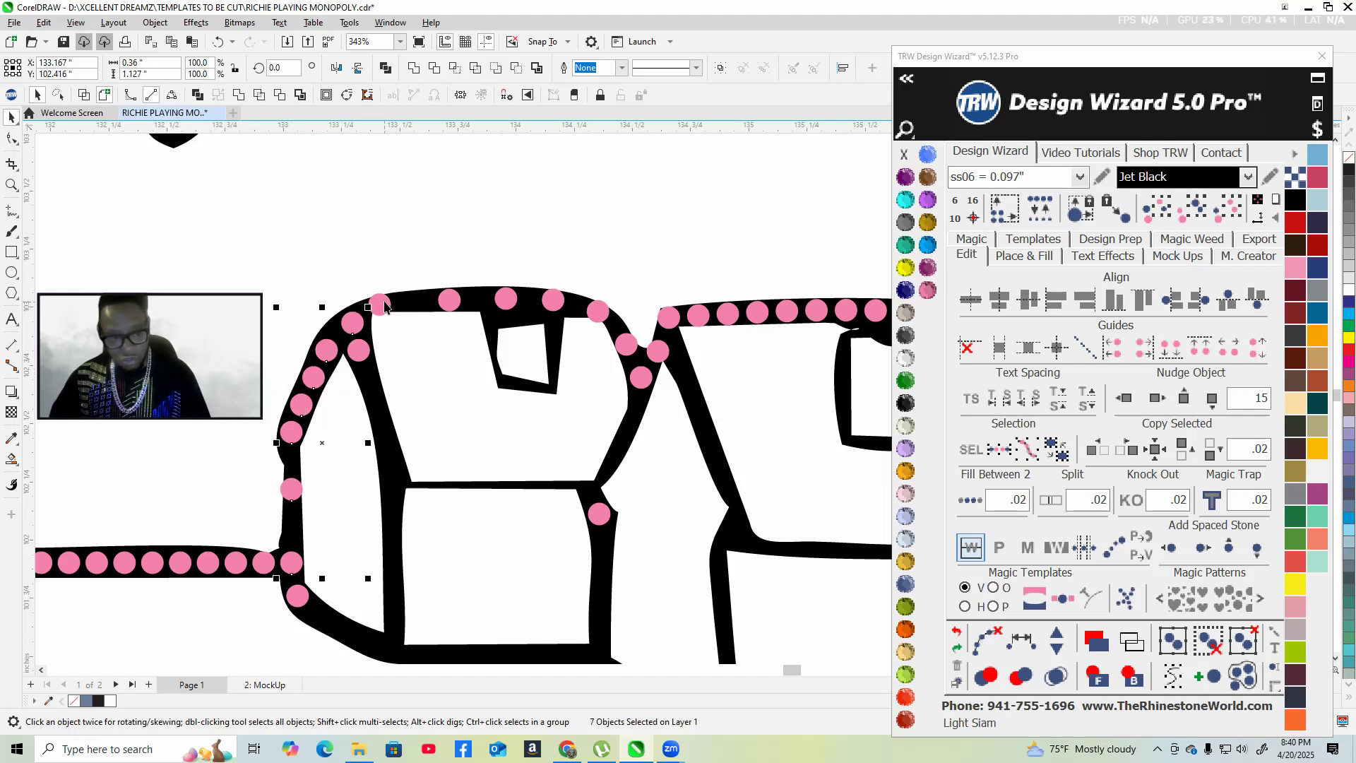
shift+click(382, 305)
shift+click(446, 300)
shift+click(506, 299)
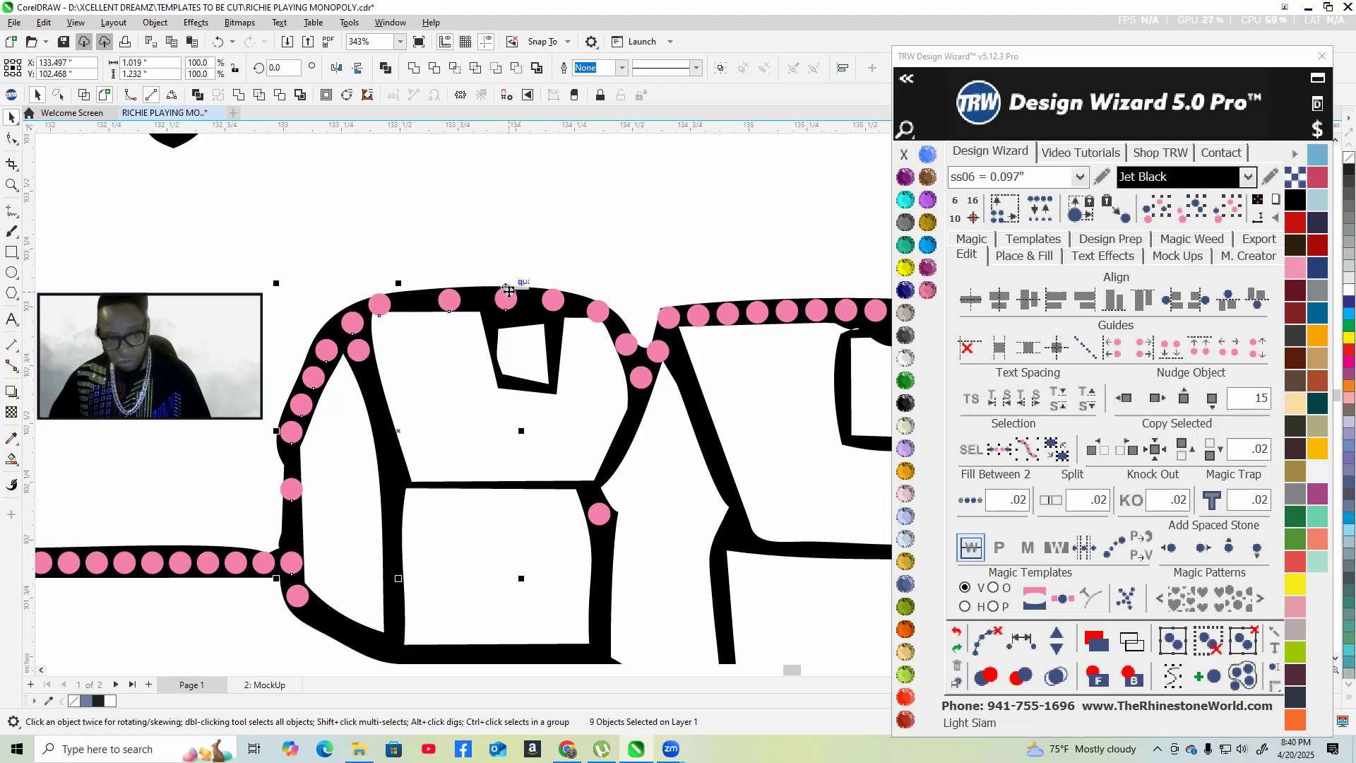
shift+click(555, 300)
shift+click(597, 309)
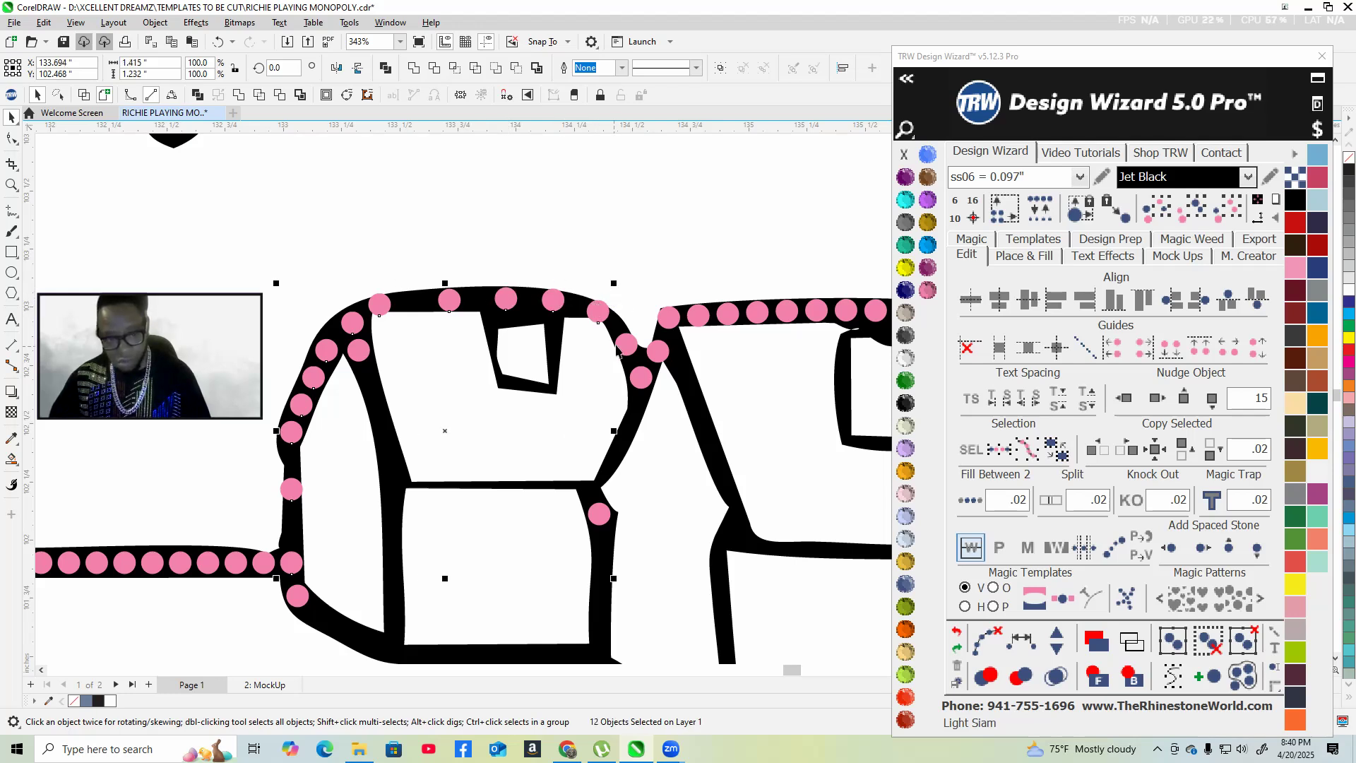
shift+click(626, 344)
shift+click(638, 381)
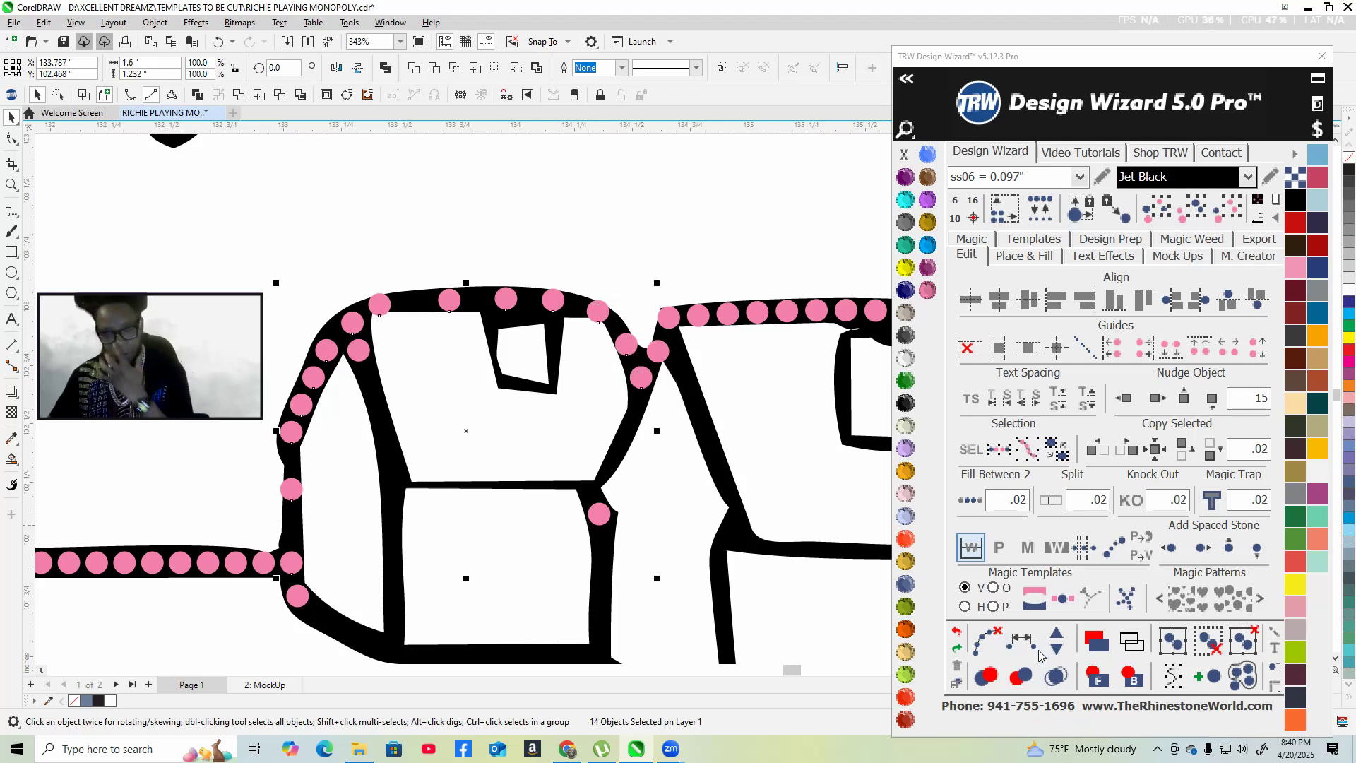
click(1024, 640)
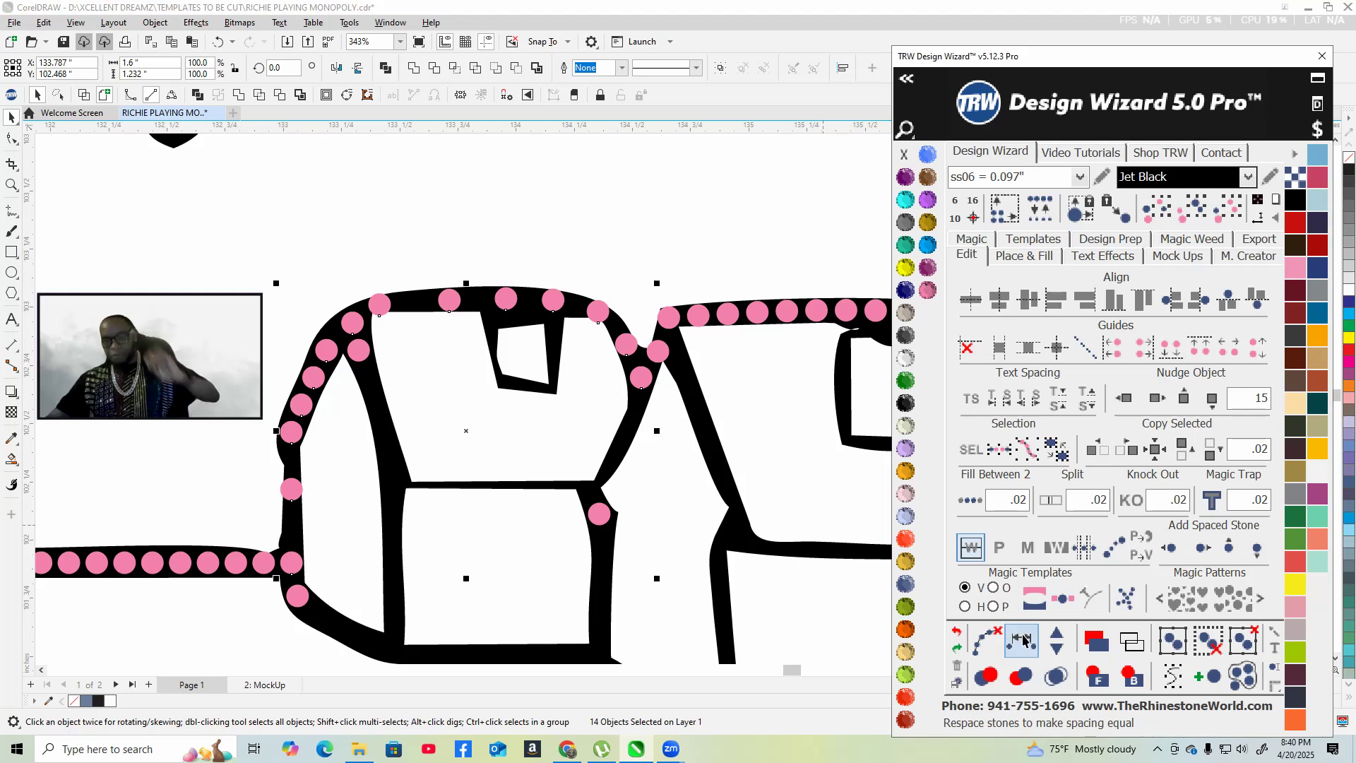
- Add stones along the first house's outline until the row holds 22, clear its guide path and save the drawing
click(1057, 636)
click(1057, 636)
click(1057, 636)
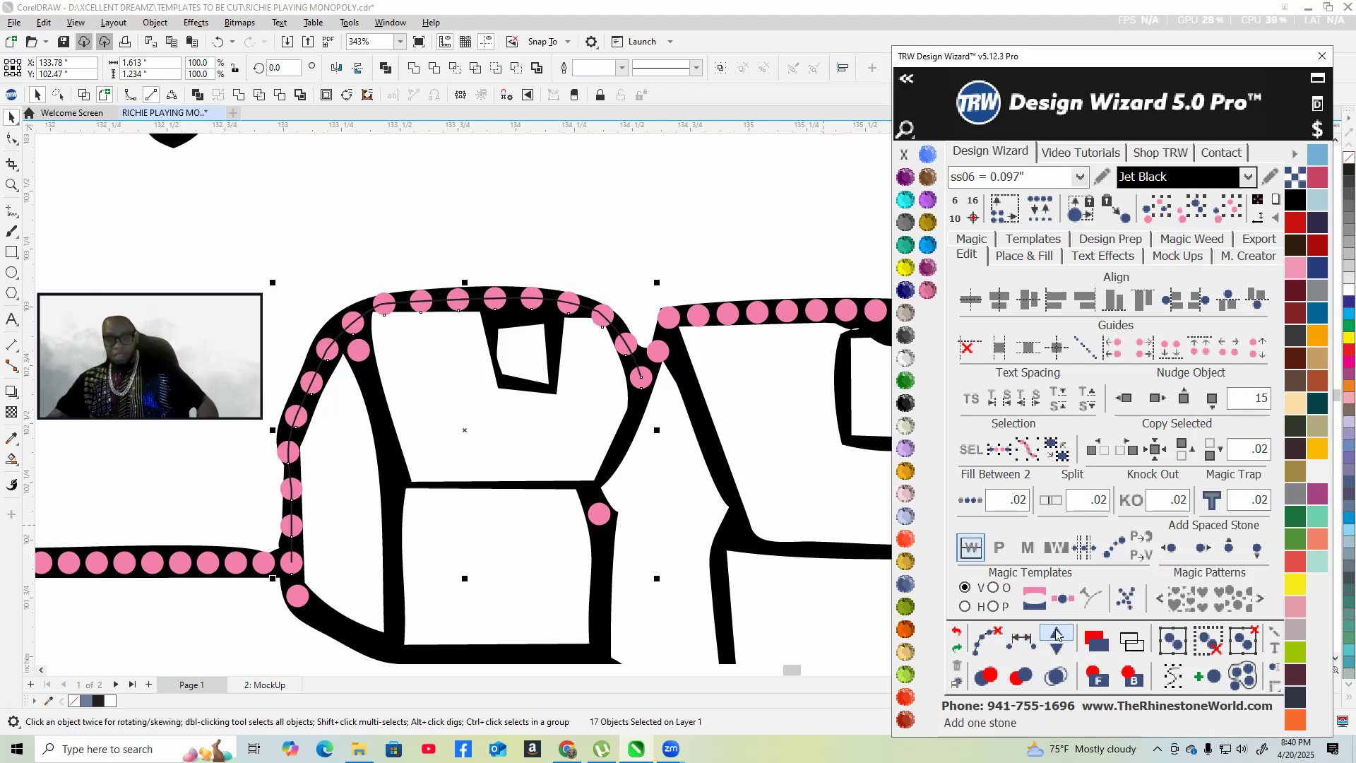
click(1057, 636)
click(1057, 636)
click(1057, 636)
click(1057, 636)
click(1057, 635)
click(1057, 635)
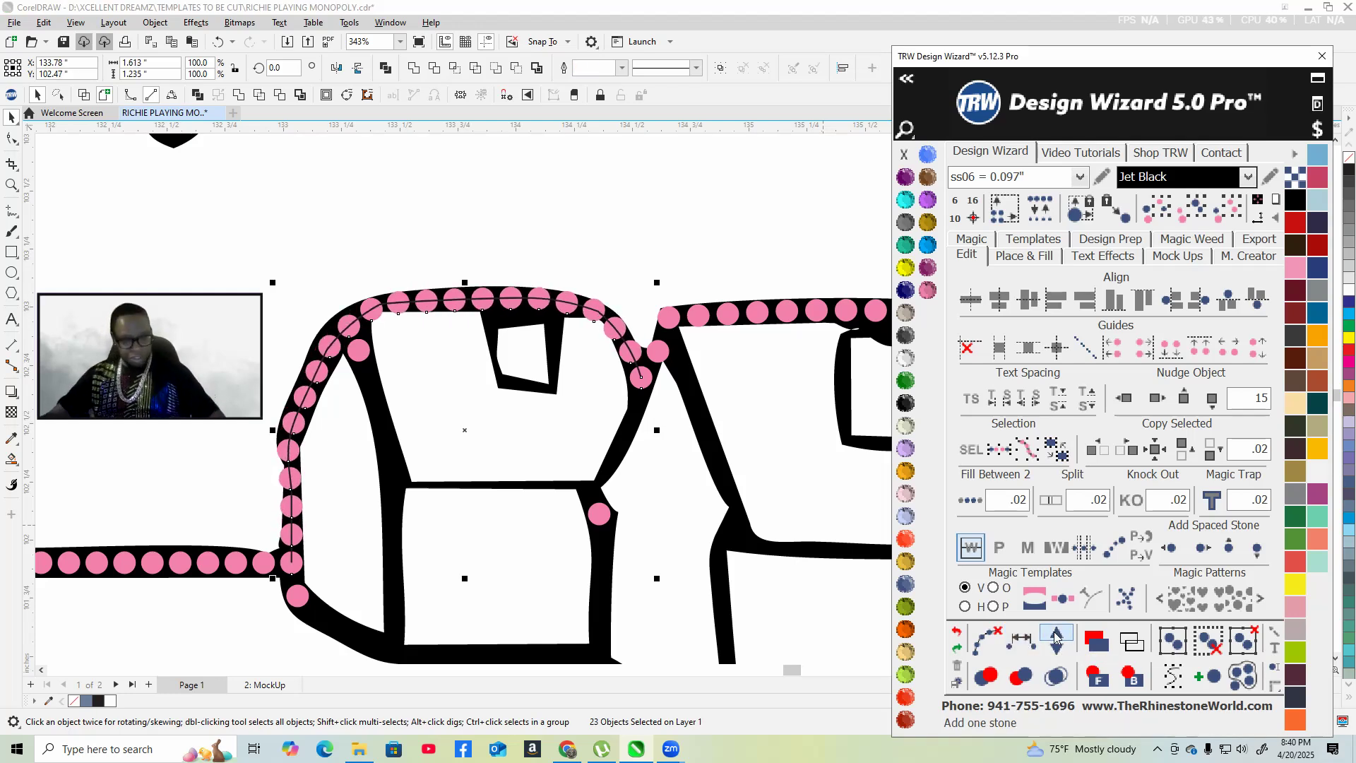
click(958, 631)
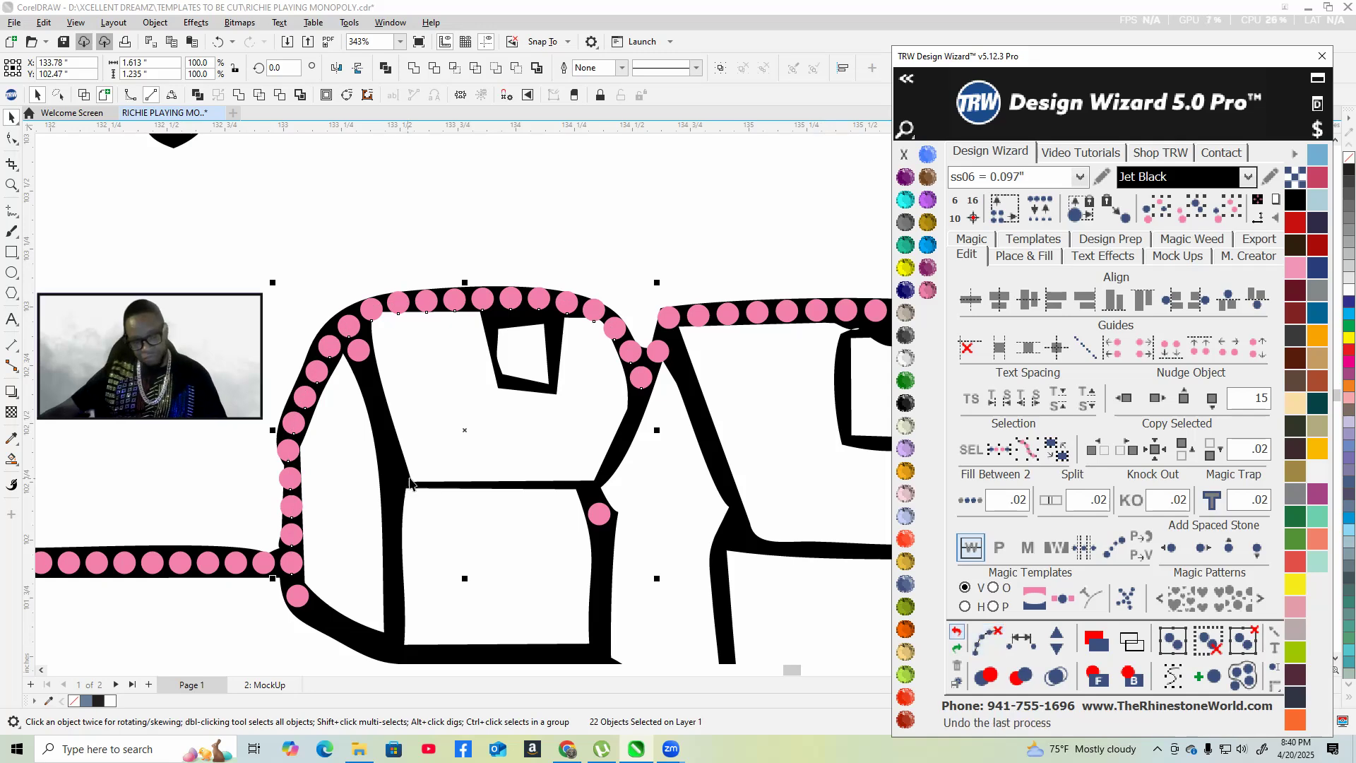
scroll(410, 483, down, 4)
click(643, 344)
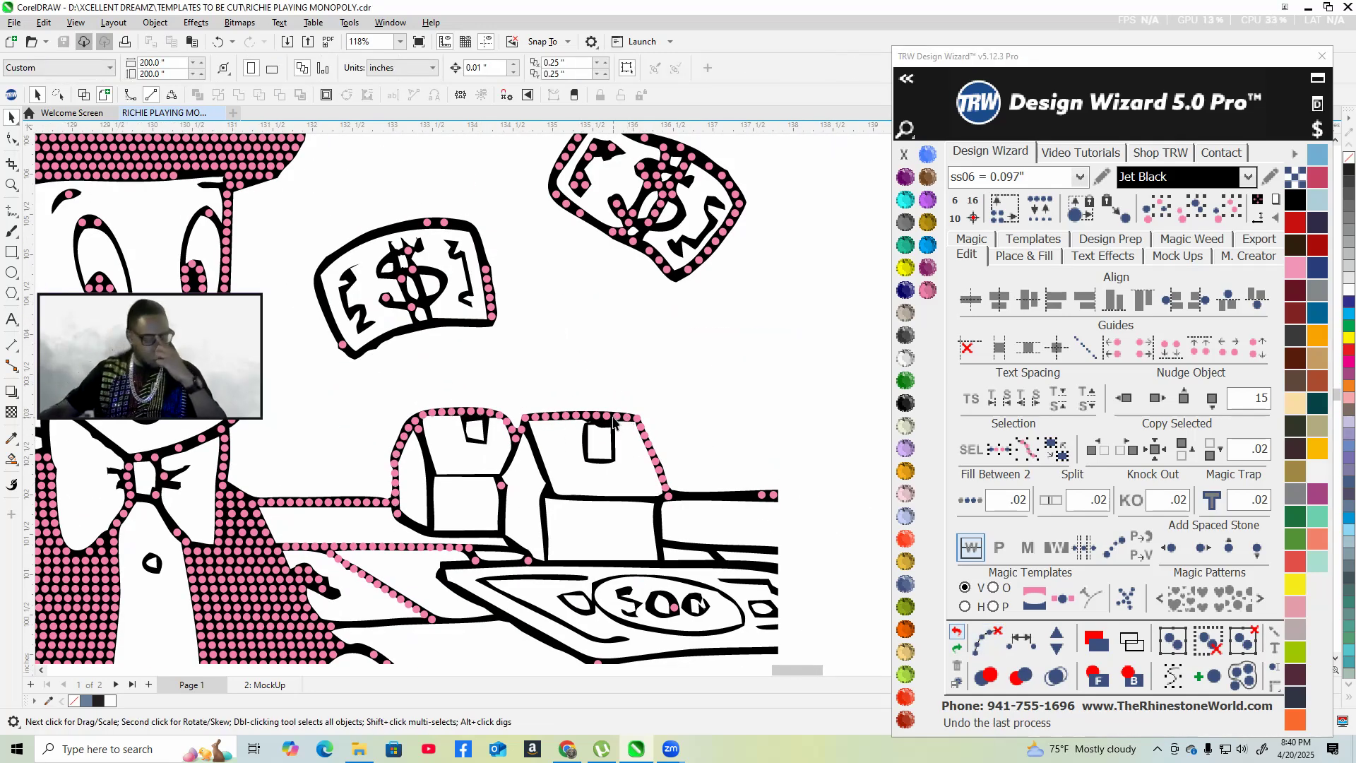
- Copy a stone from the board edge into the bare outline junction above the lower 500 bill and center it there
scroll(624, 555, down, 7)
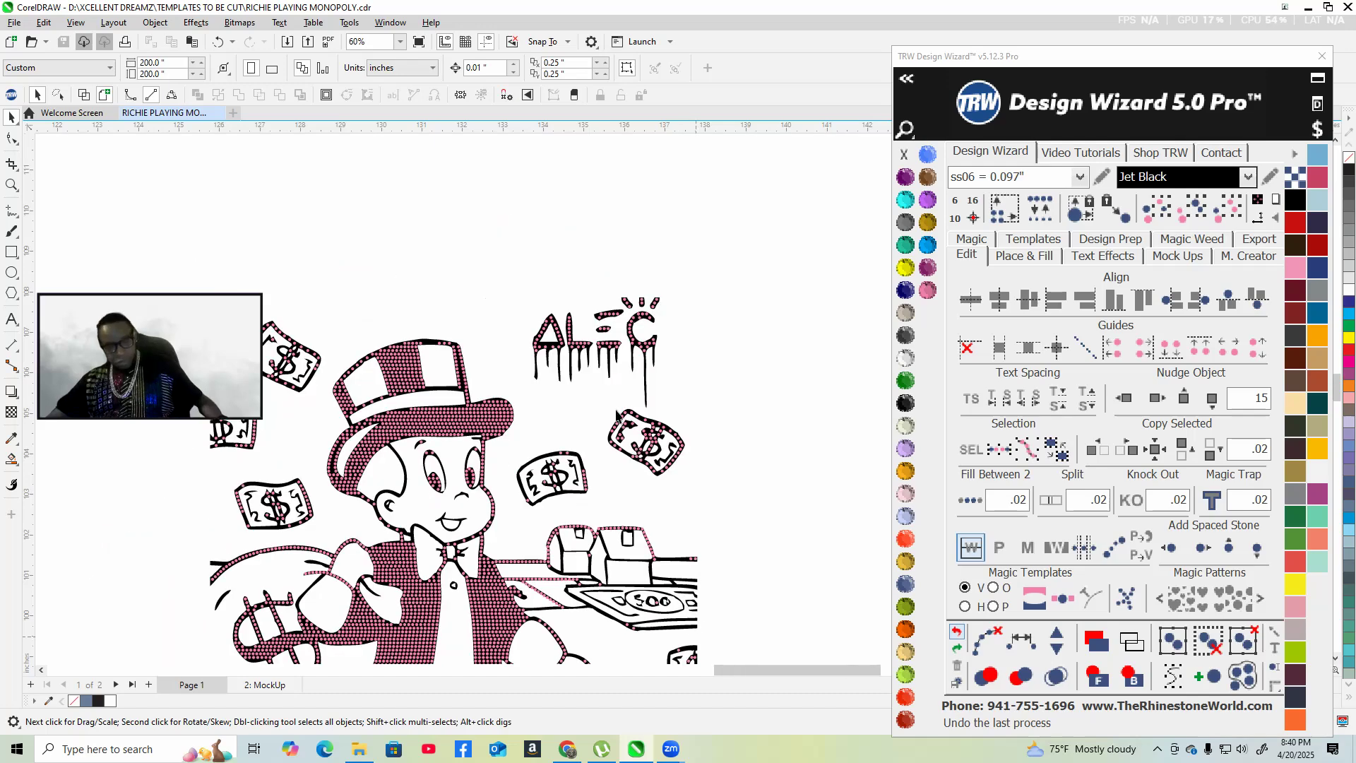
scroll(505, 506, up, 7)
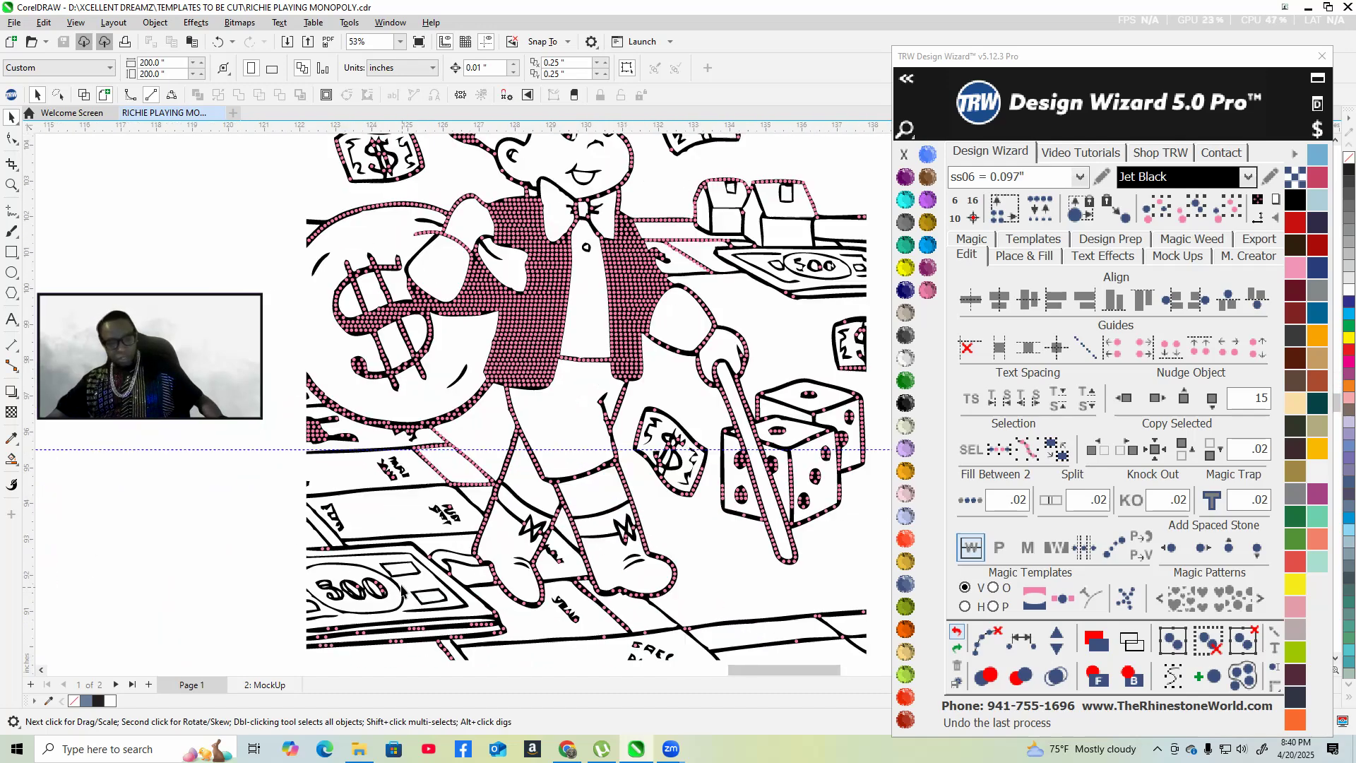
scroll(310, 565, up, 3)
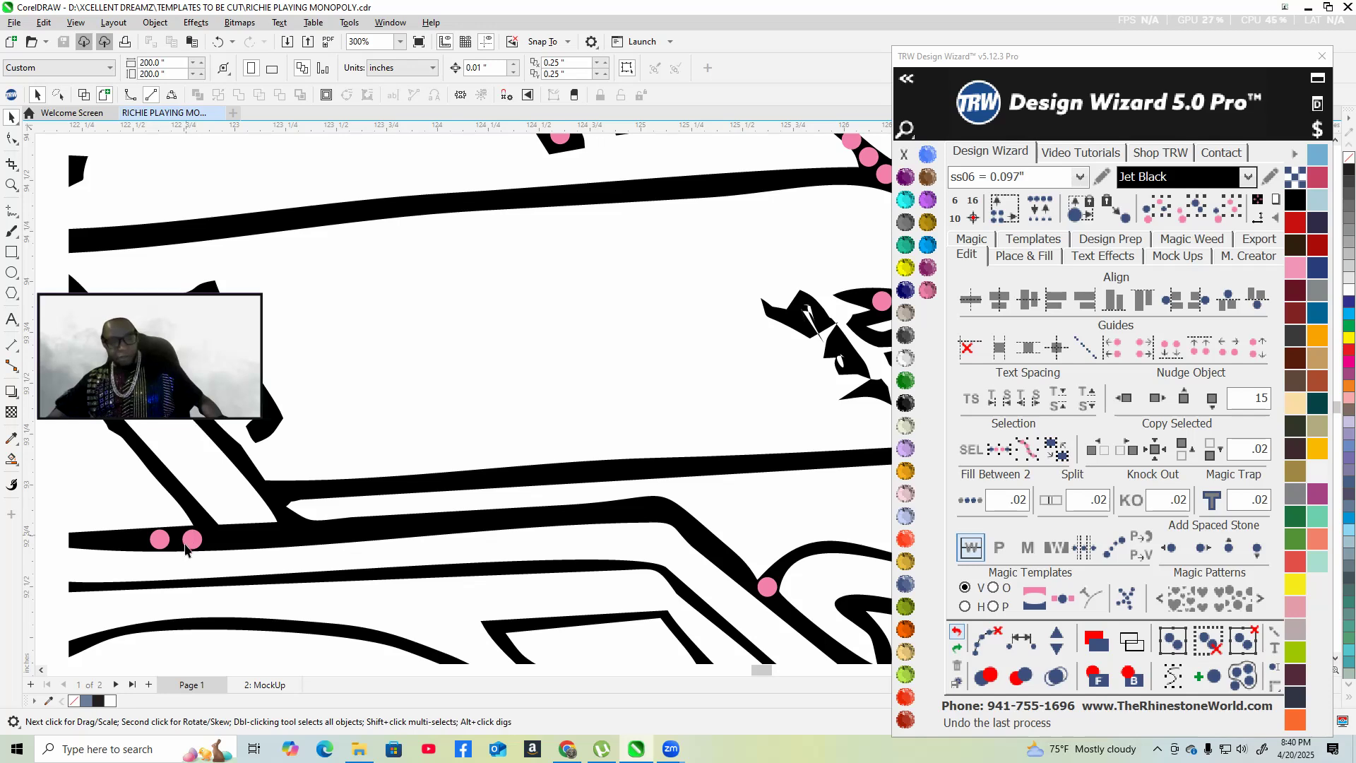
click(287, 505)
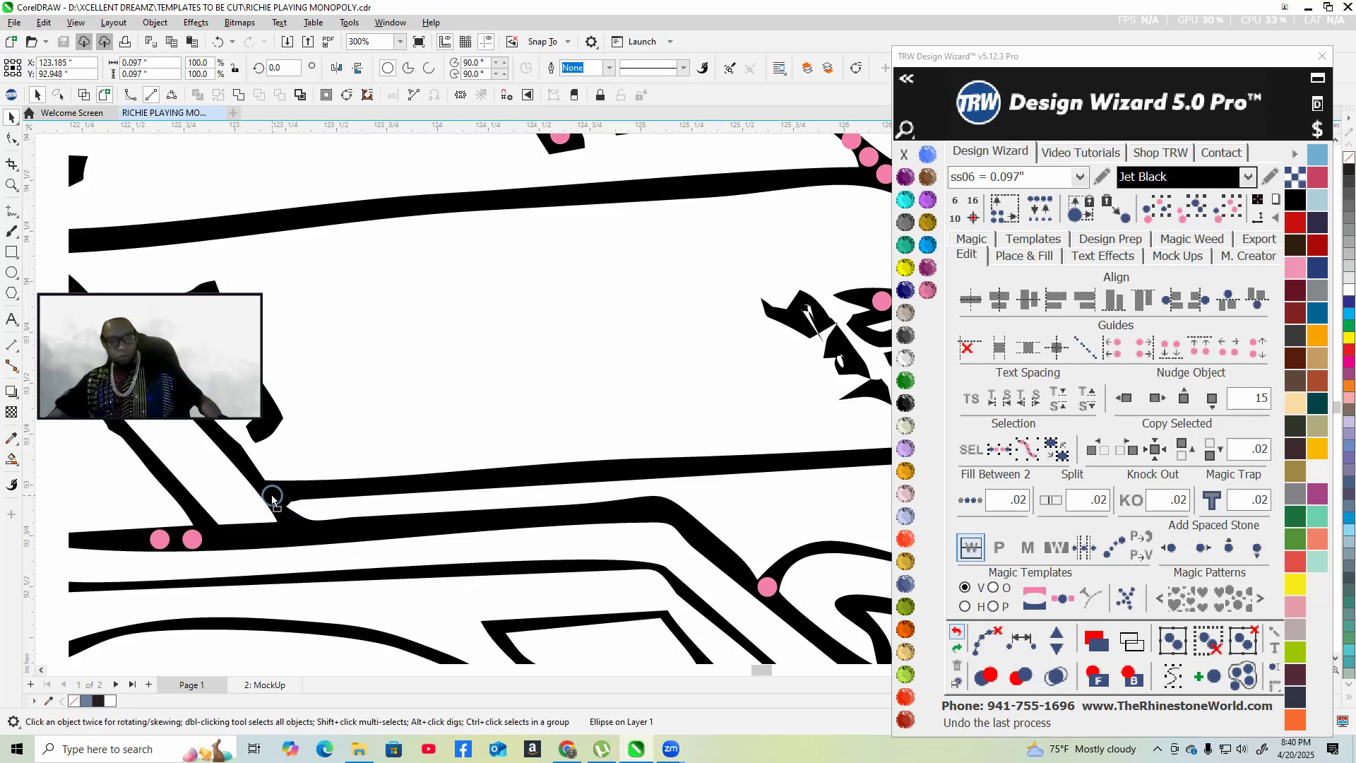
drag(274, 495, 272, 487)
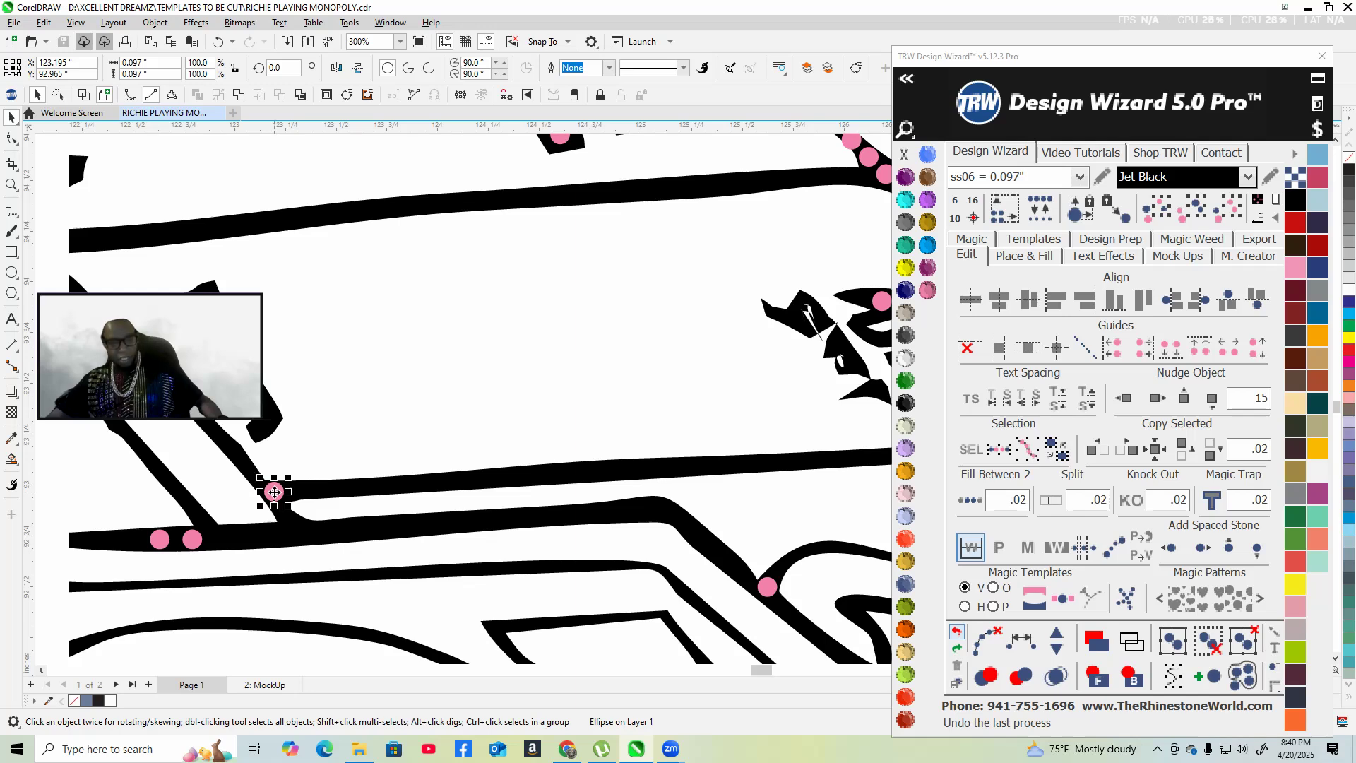
scroll(282, 484, down, 1)
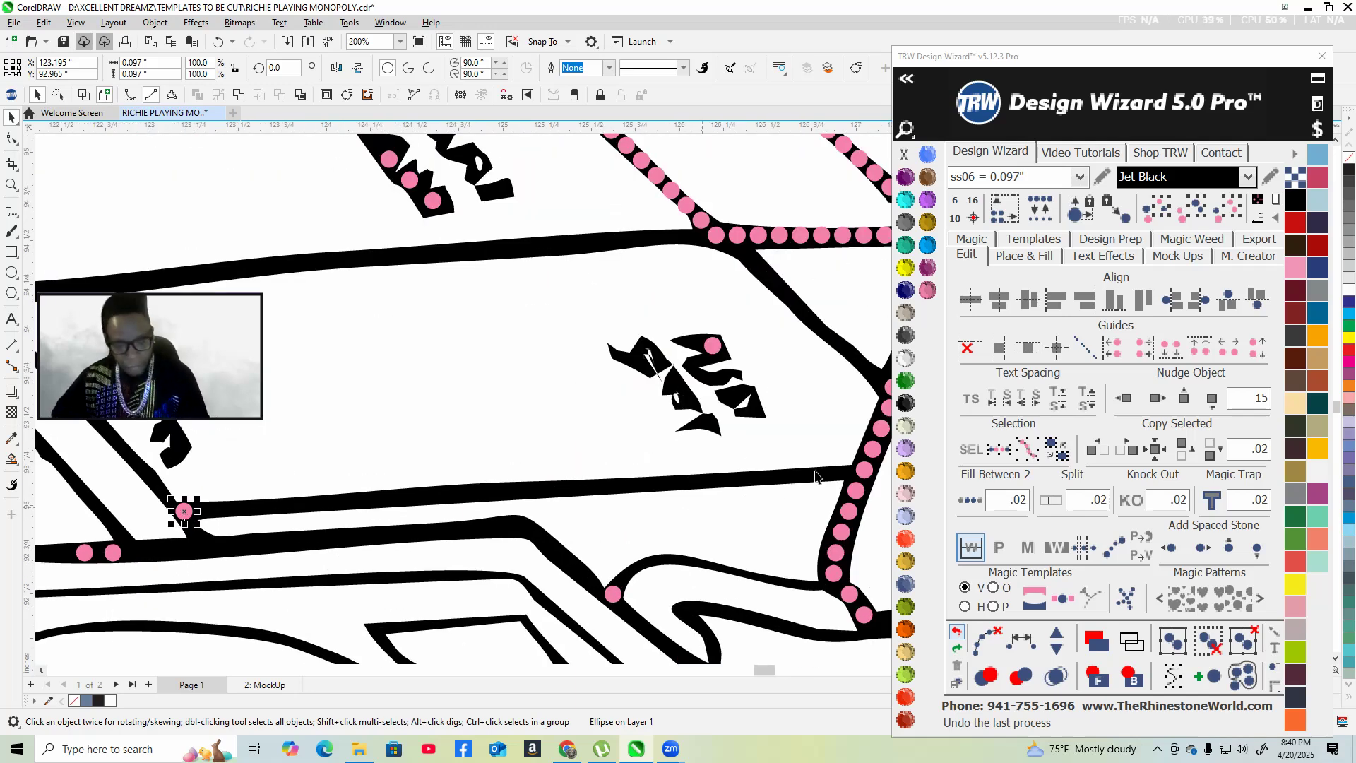
- Copy a stone from Richie's leg outline onto the right end of the bare board line above the 500 bill and center it in the line
scroll(775, 431, up, 3)
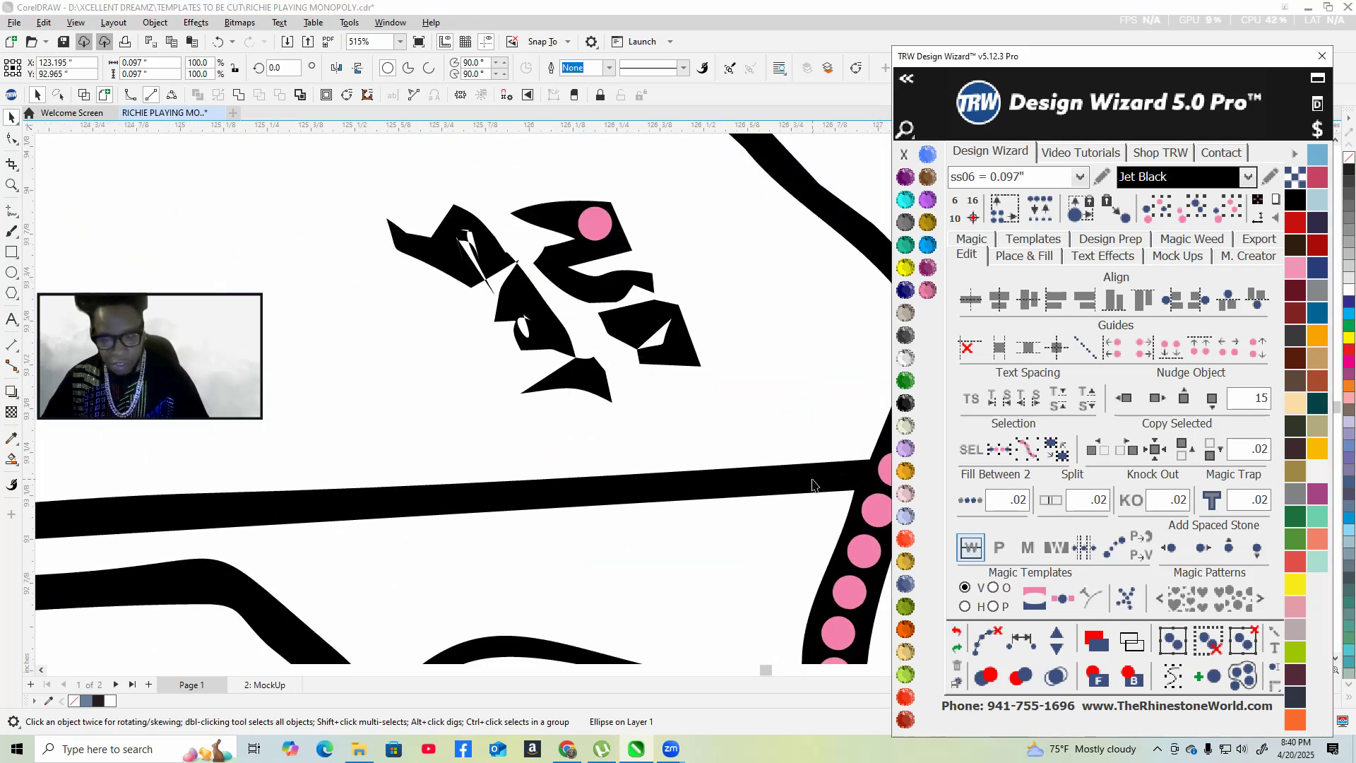
scroll(811, 479, down, 2)
scroll(811, 480, up, 2)
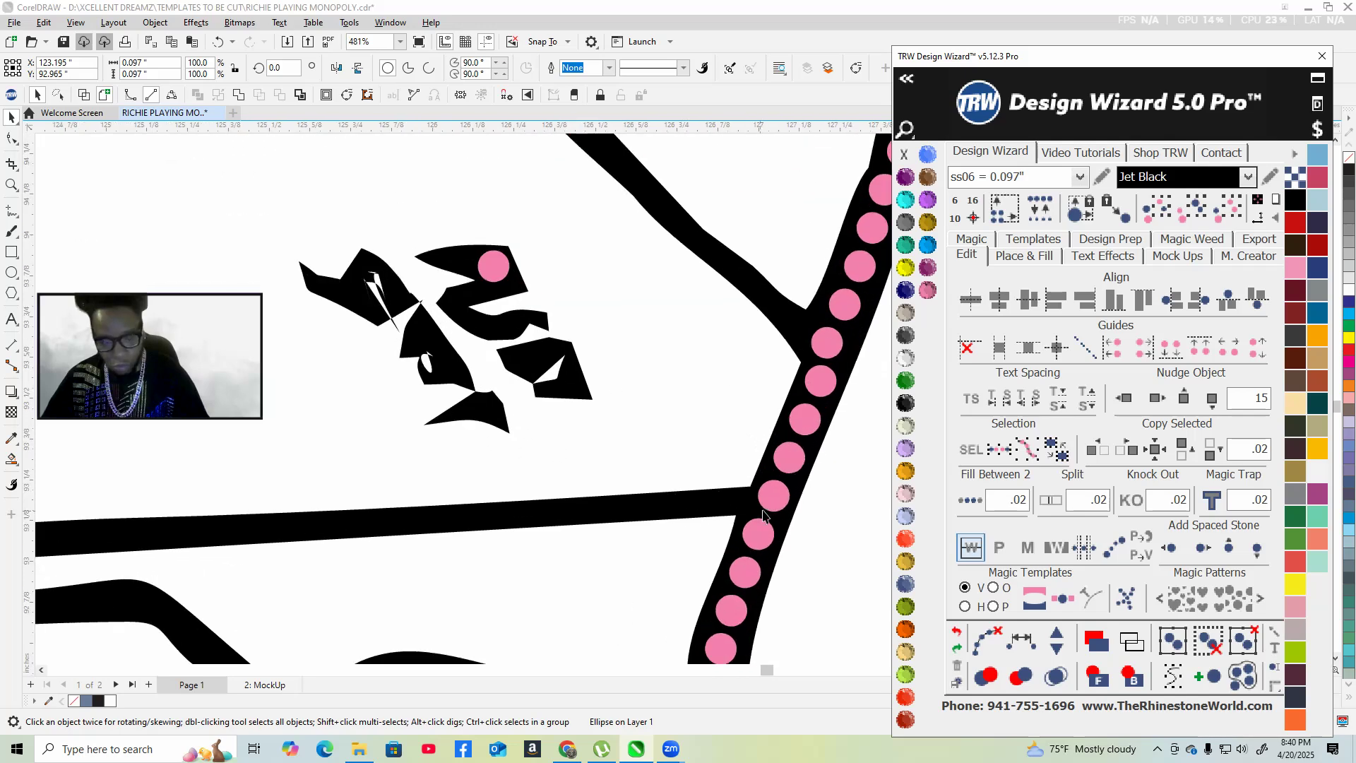
drag(780, 502, 735, 500)
scroll(735, 500, up, 10)
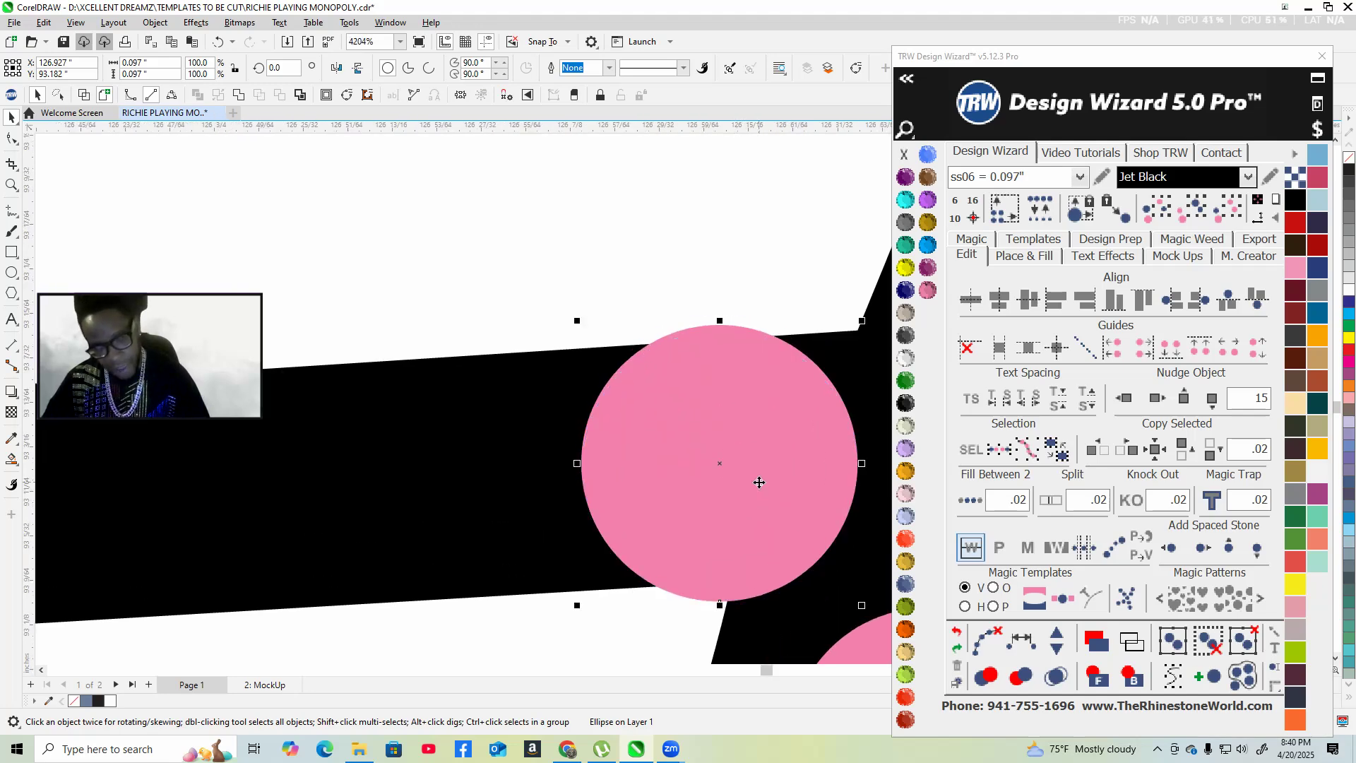
scroll(757, 479, down, 4)
scroll(766, 632, down, 8)
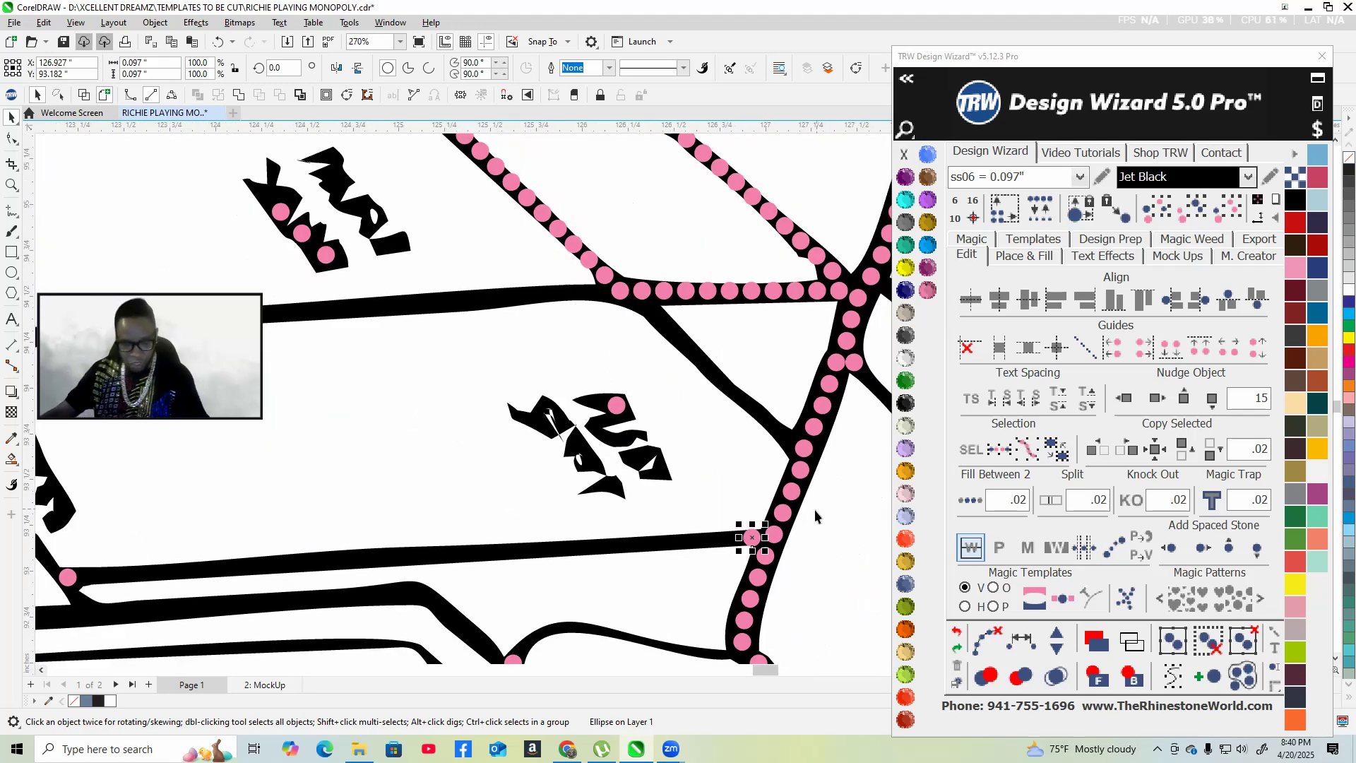
- Fill the board line between its two end stones, reduce the fill to 30 stones, clear its guide path and save the drawing
scroll(283, 547, up, 2)
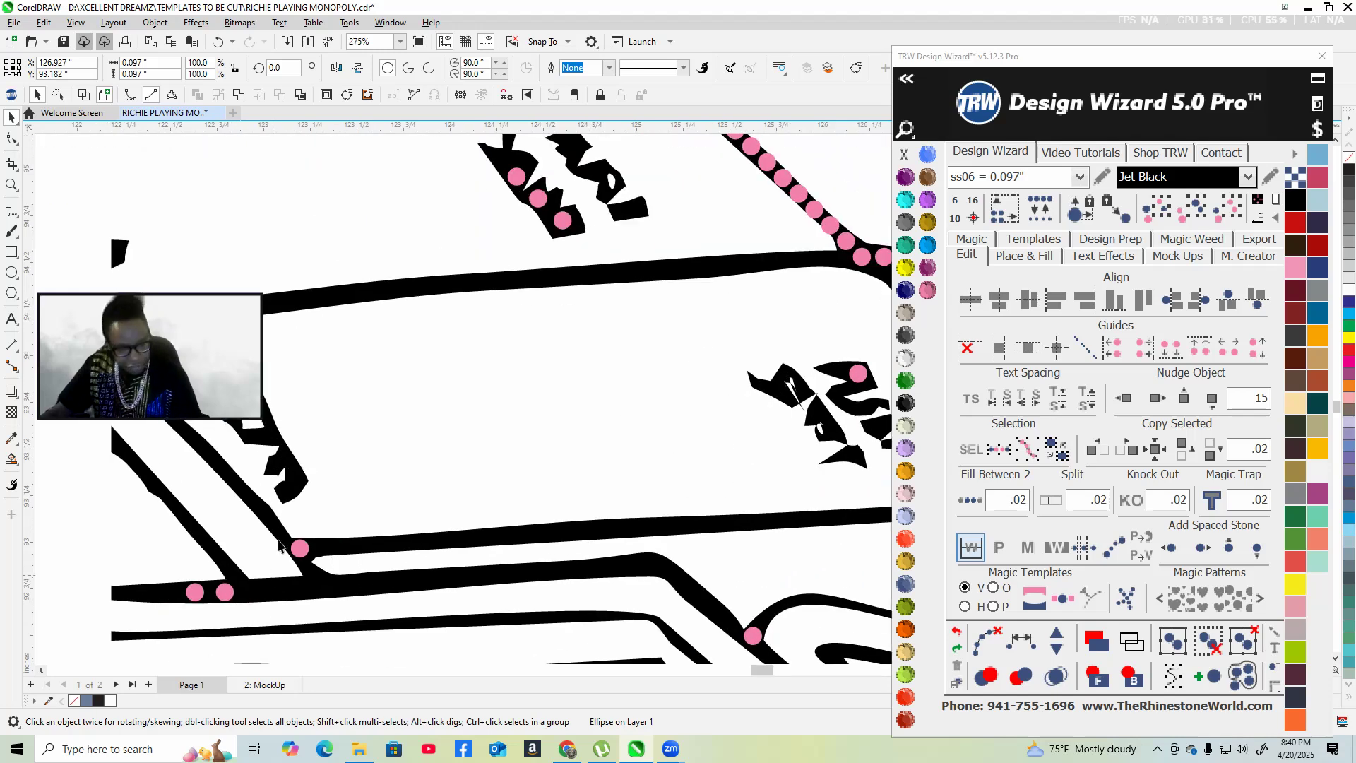
shift+click(302, 550)
click(971, 499)
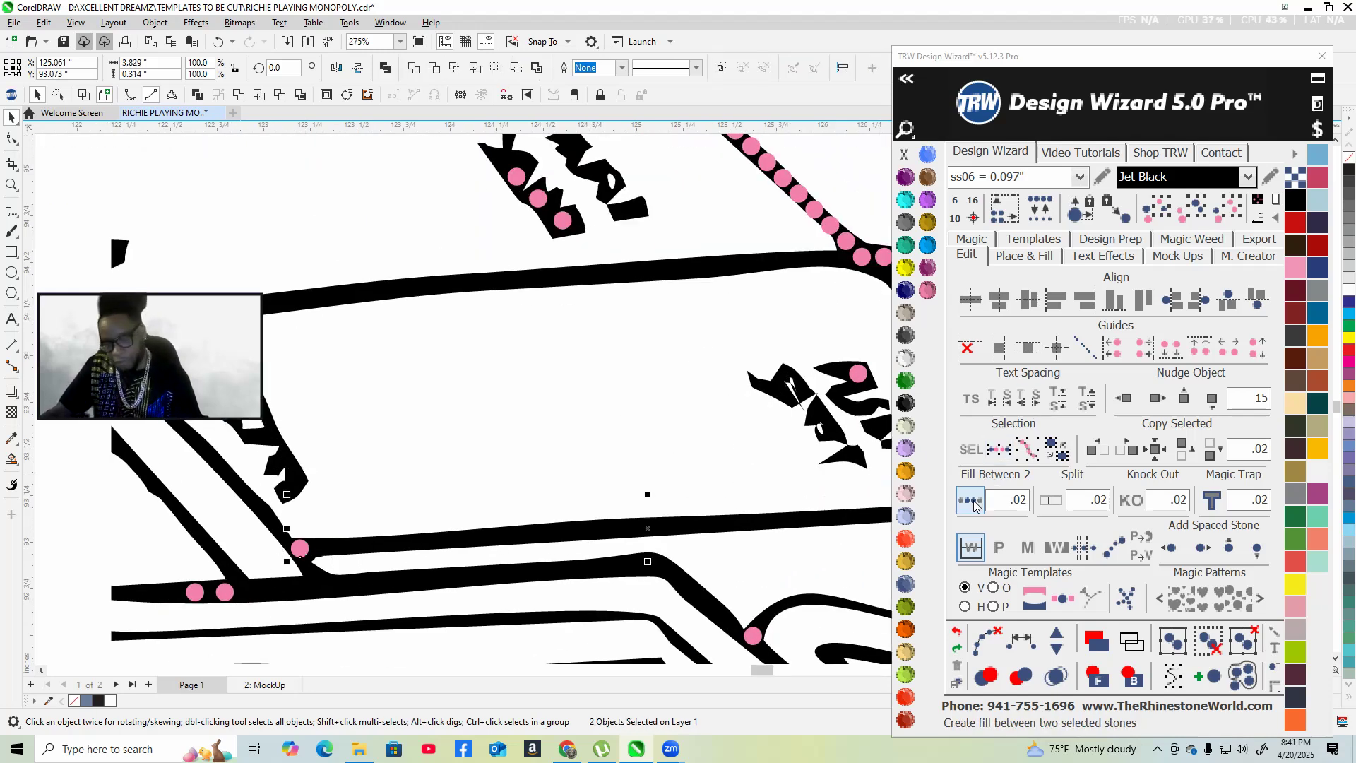
scroll(489, 443, down, 3)
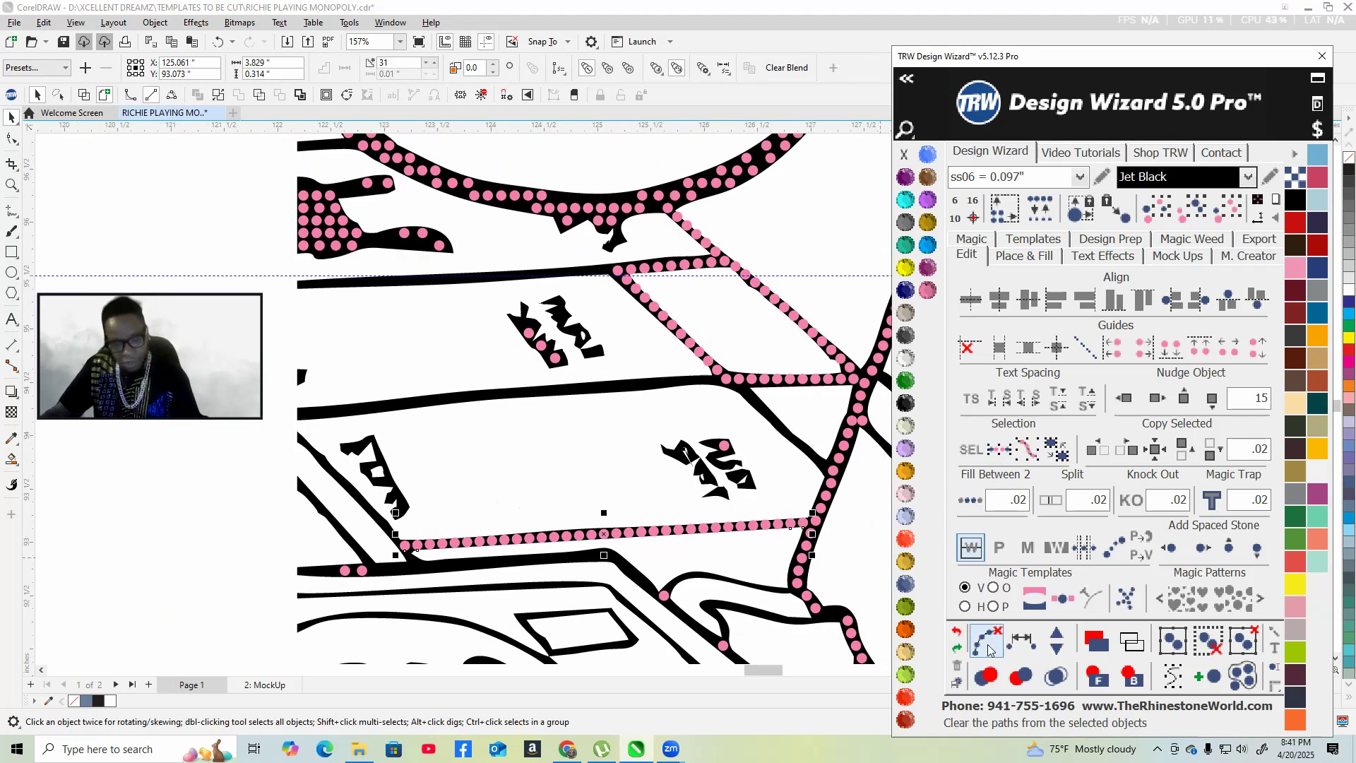
click(1060, 644)
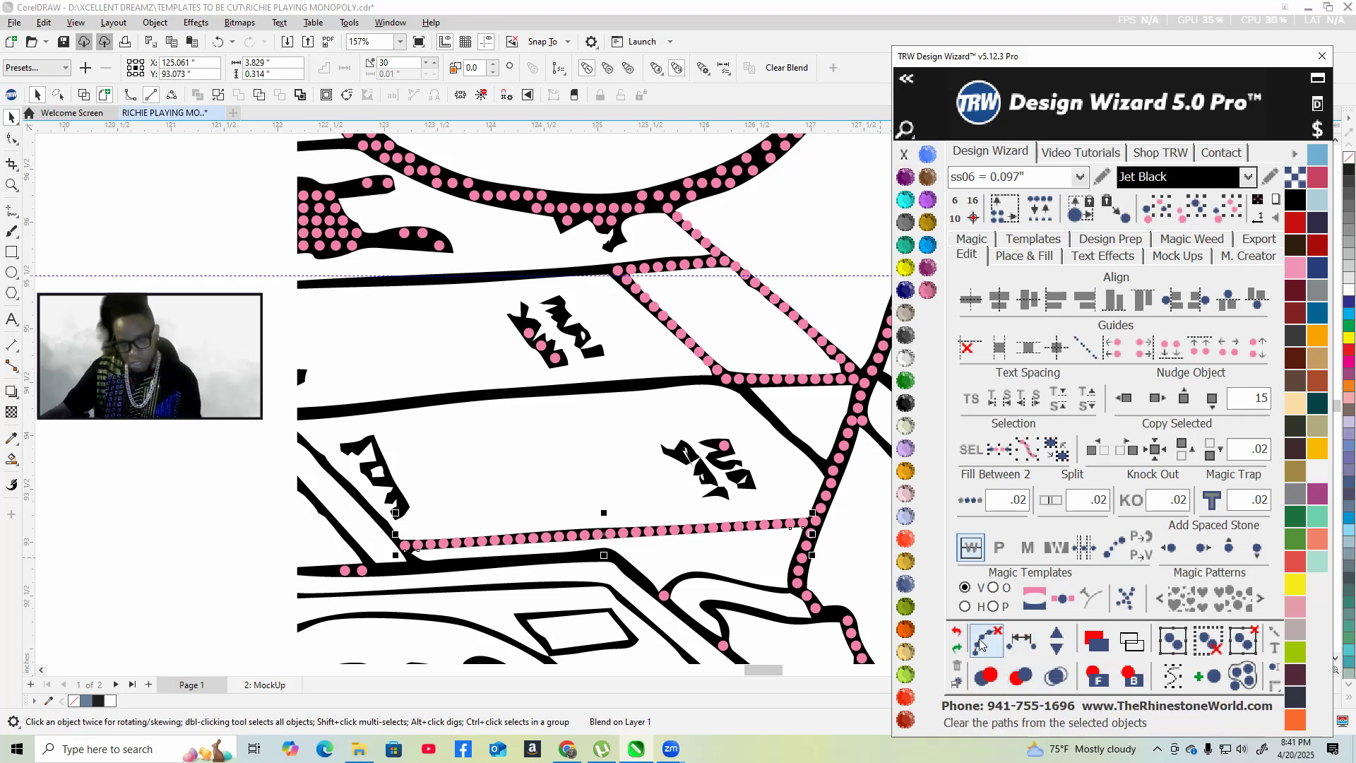
click(980, 641)
scroll(698, 434, down, 6)
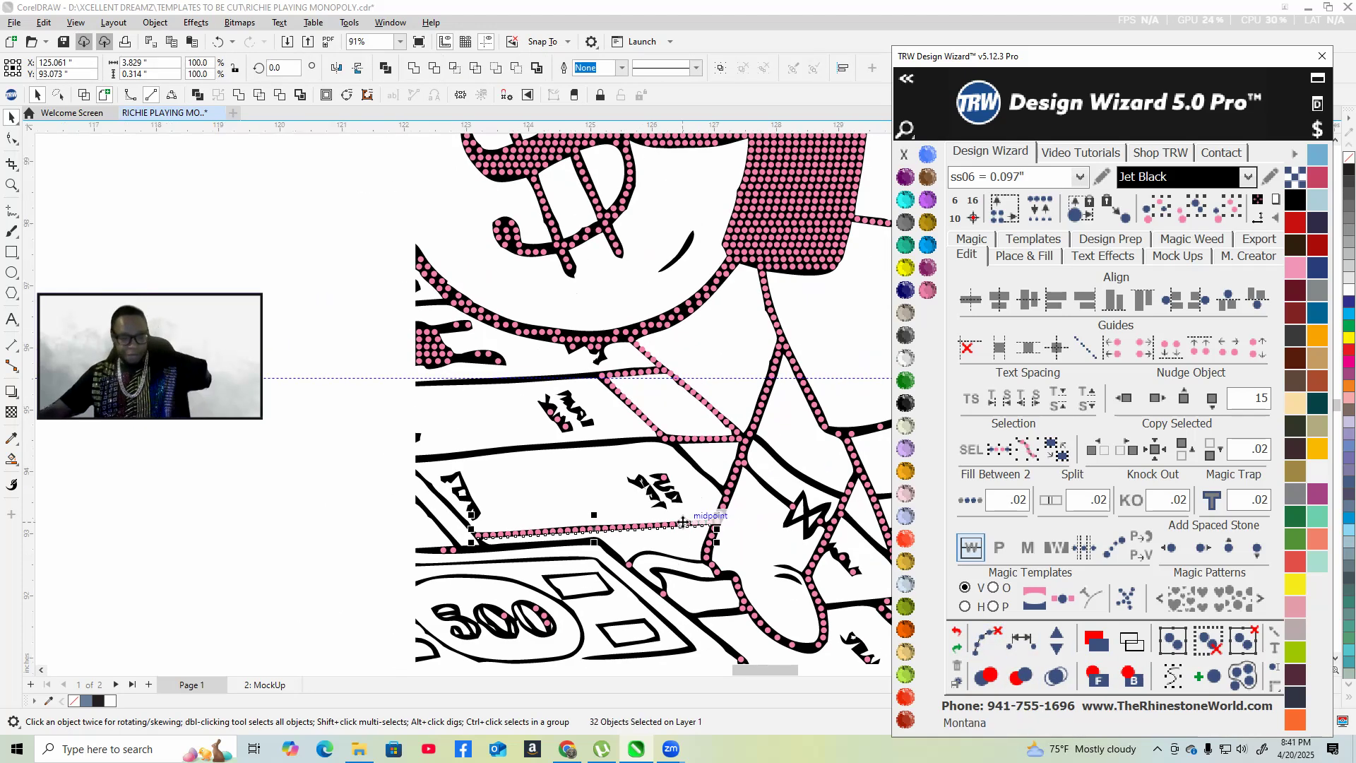
scroll(698, 435, down, 2)
click(481, 363)
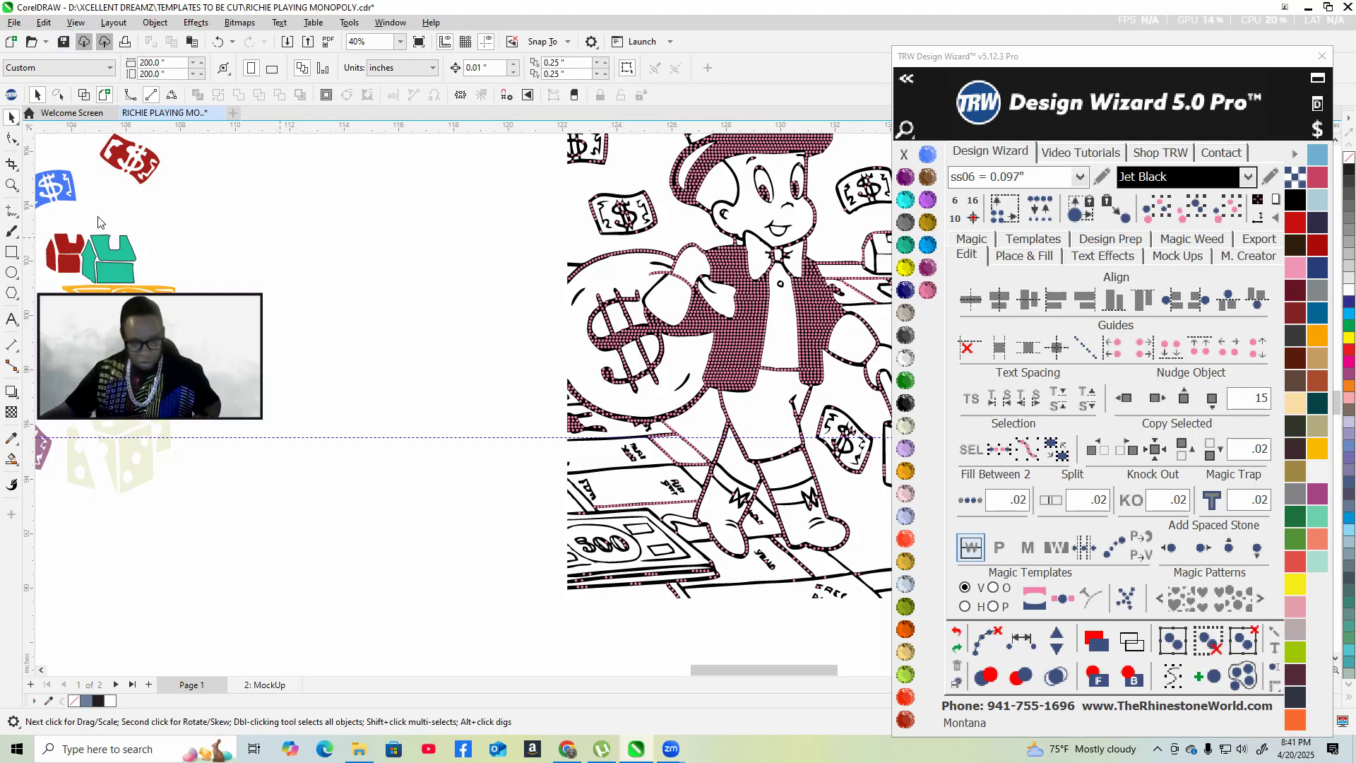
- Review the overall template and examine the existing black T-shirt mockup on the MockUp page
scroll(301, 456, down, 1)
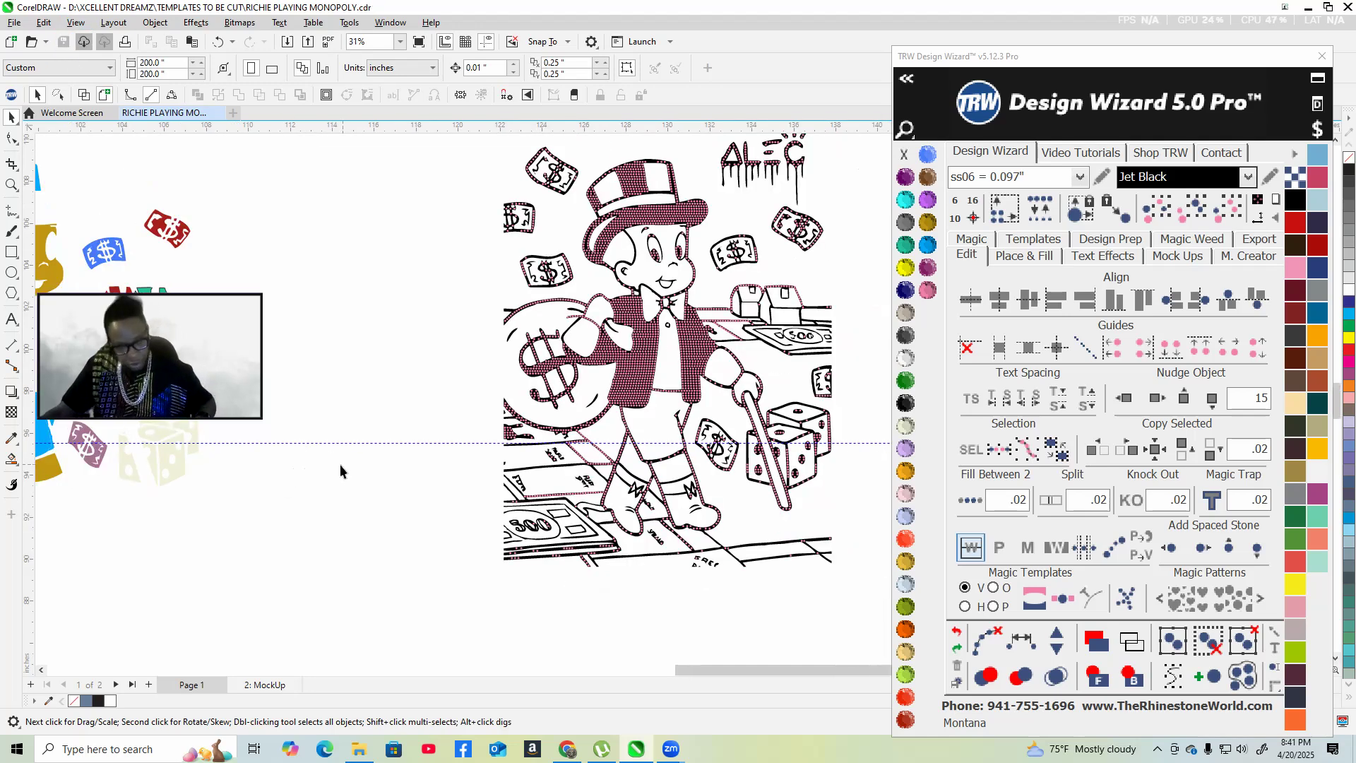
scroll(346, 459, down, 1)
scroll(522, 526, up, 2)
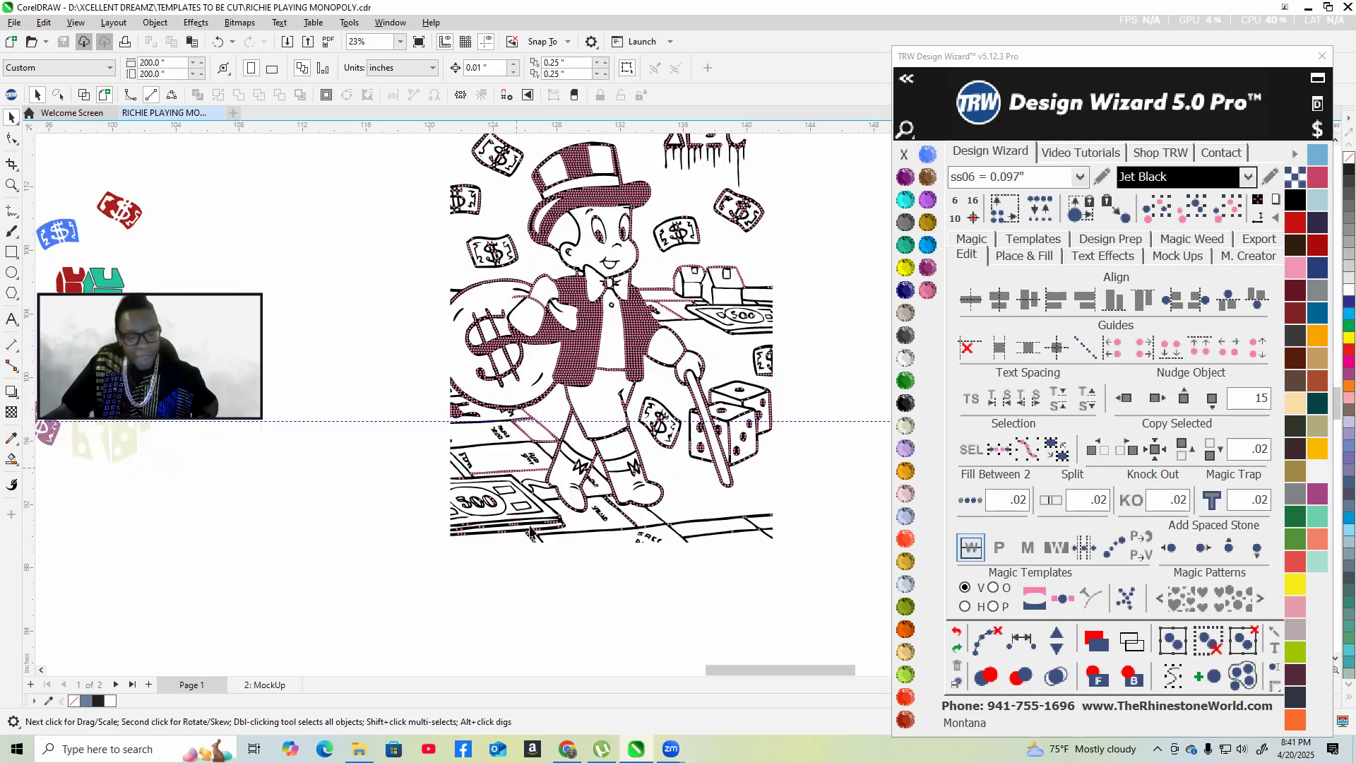
scroll(456, 445, up, 4)
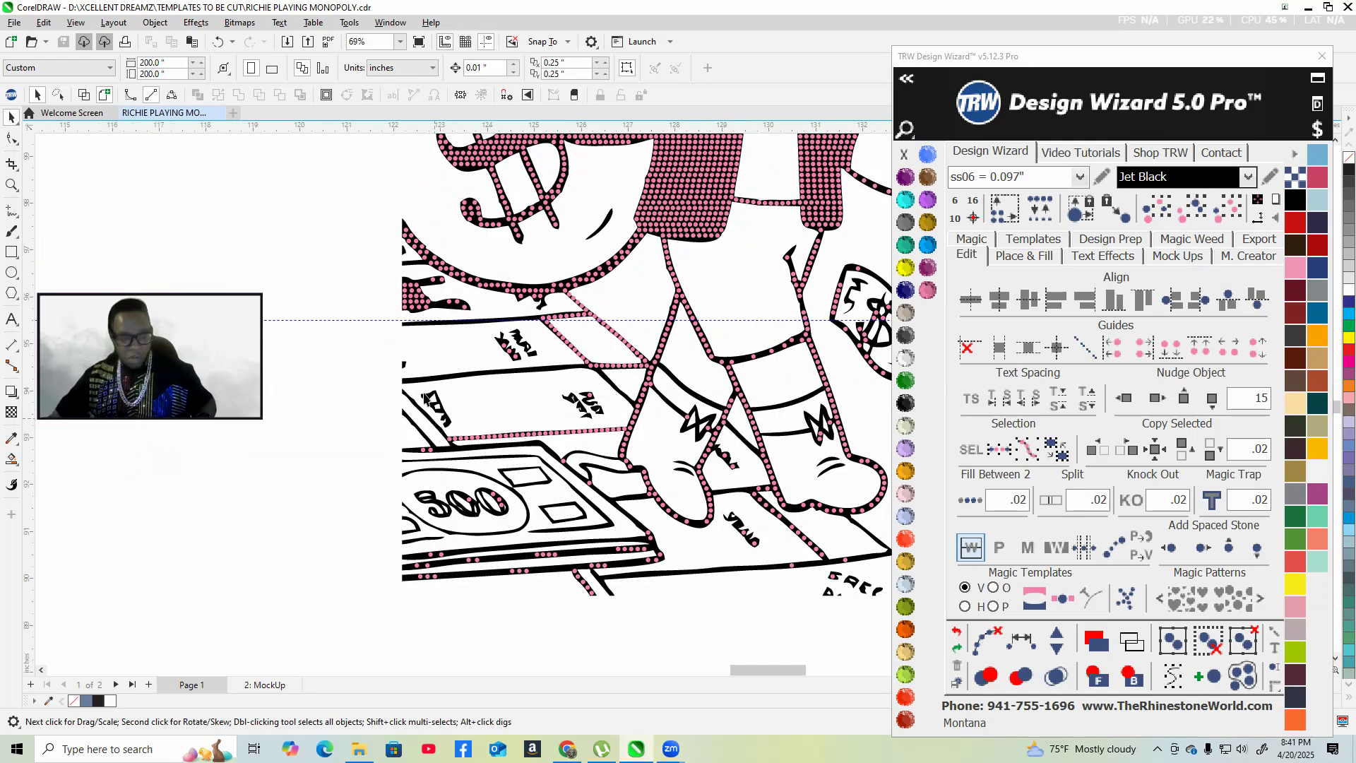
scroll(430, 389, up, 1)
scroll(465, 405, down, 2)
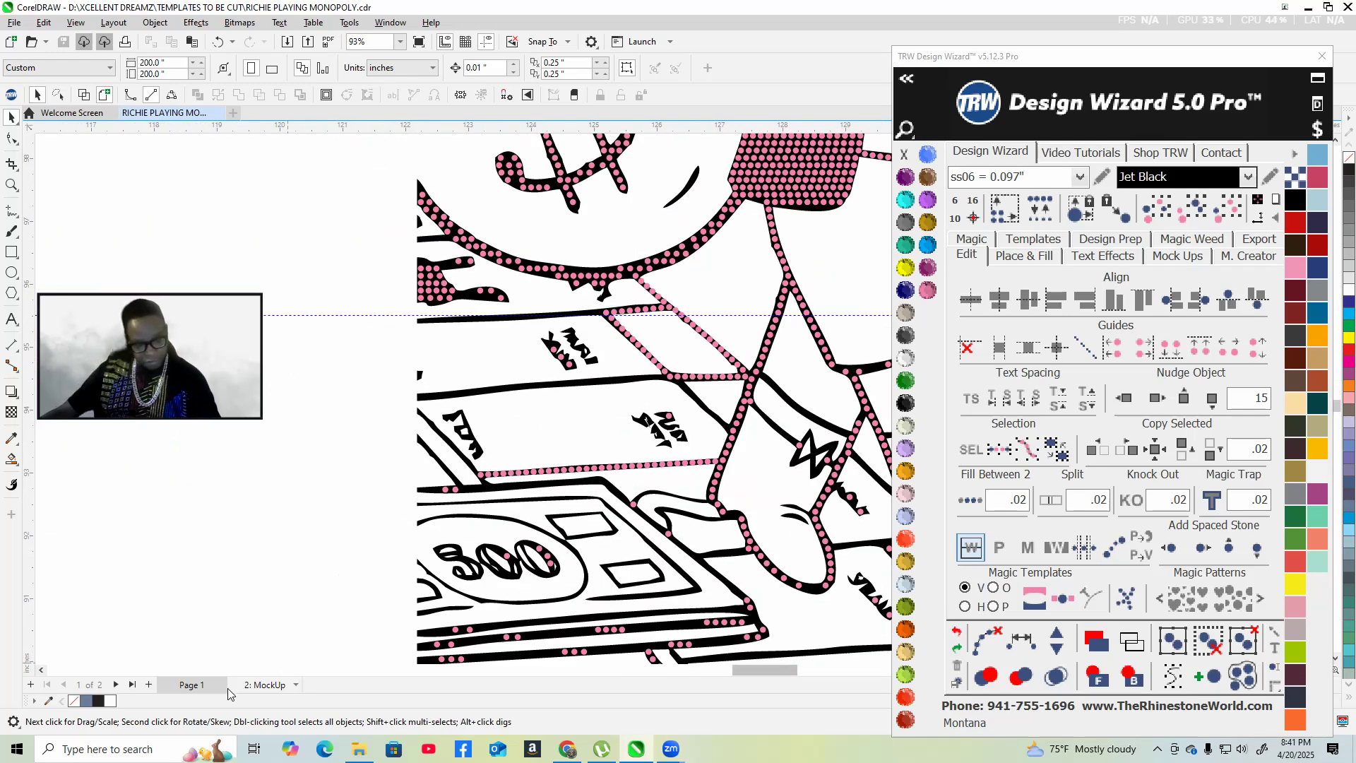
click(250, 683)
scroll(548, 516, down, 6)
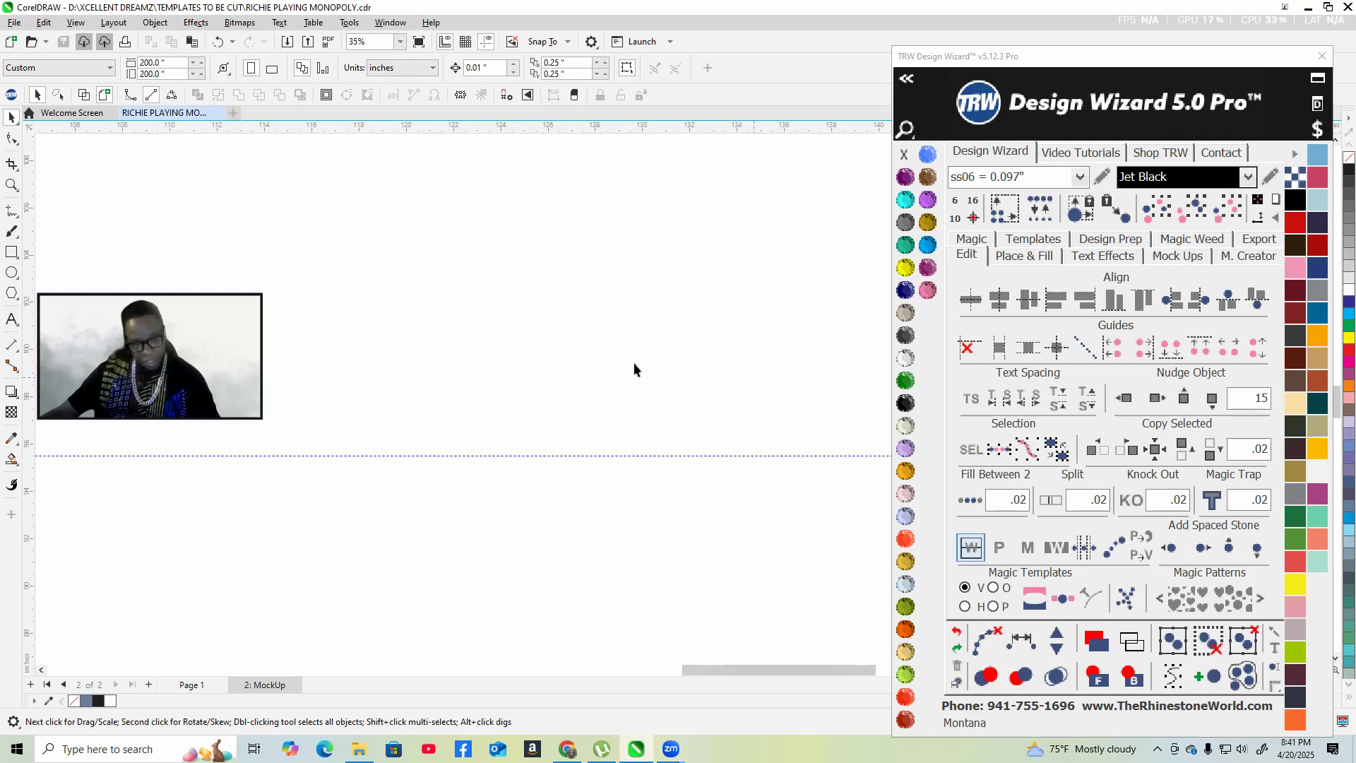
scroll(406, 367, up, 1)
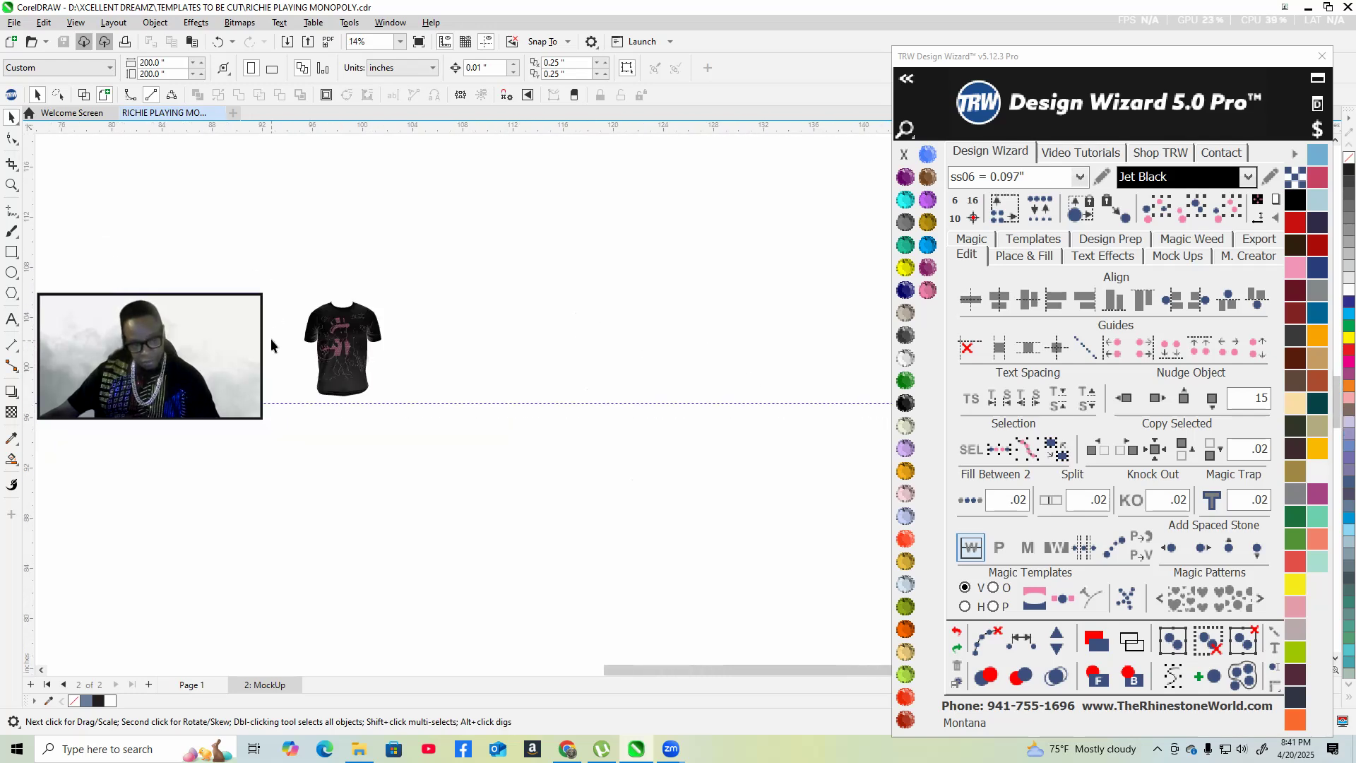
scroll(285, 300, up, 2)
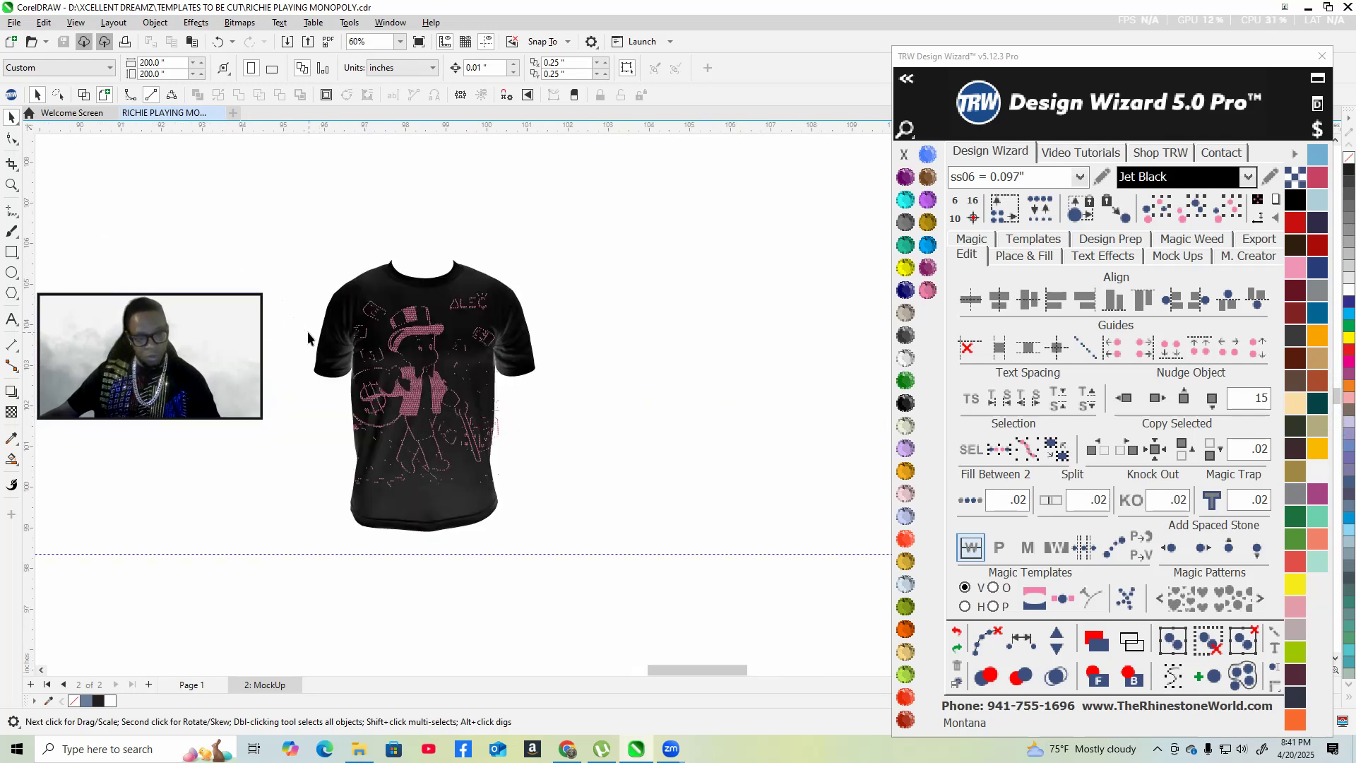
scroll(308, 332, up, 2)
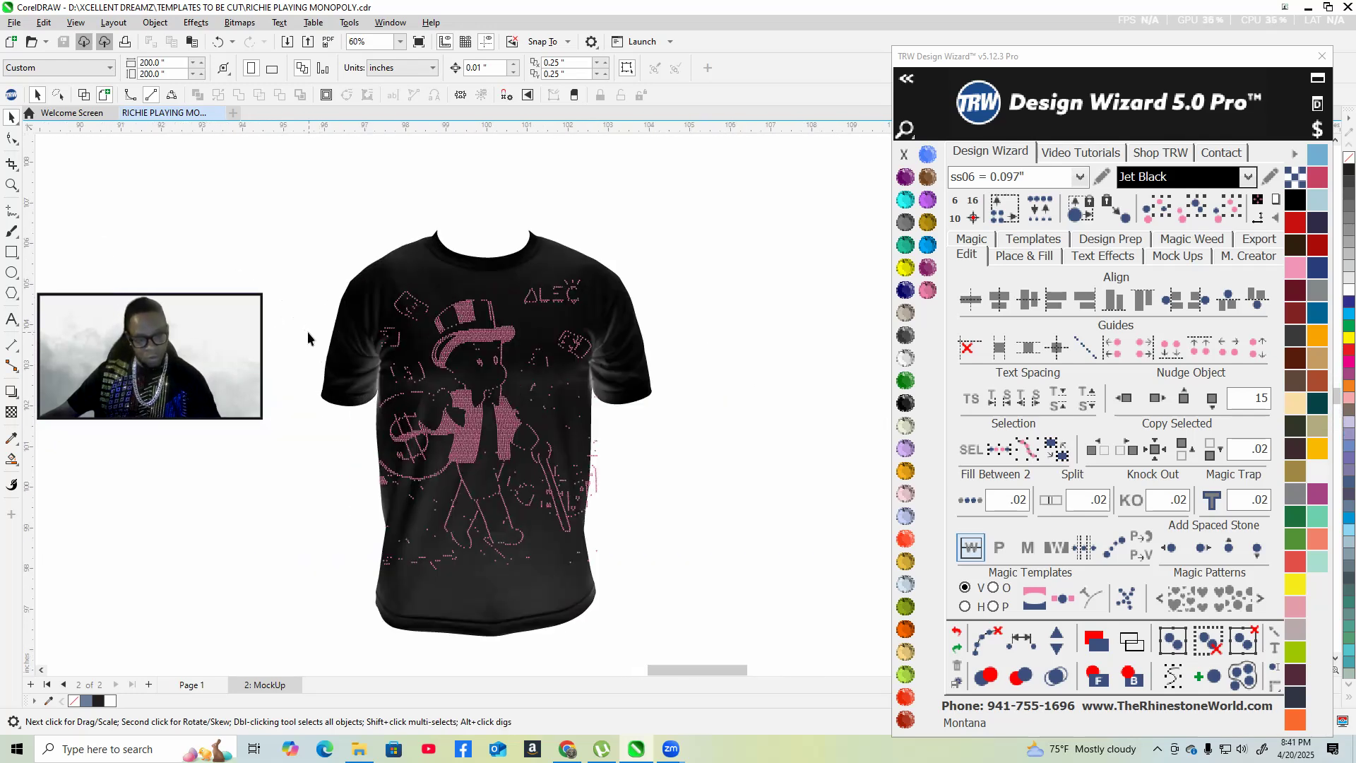
- Select all the template's stones on Page 1 and create a quick product mockup from them with Mens T-Shirt Front and simulated stones
click(192, 684)
scroll(584, 472, down, 6)
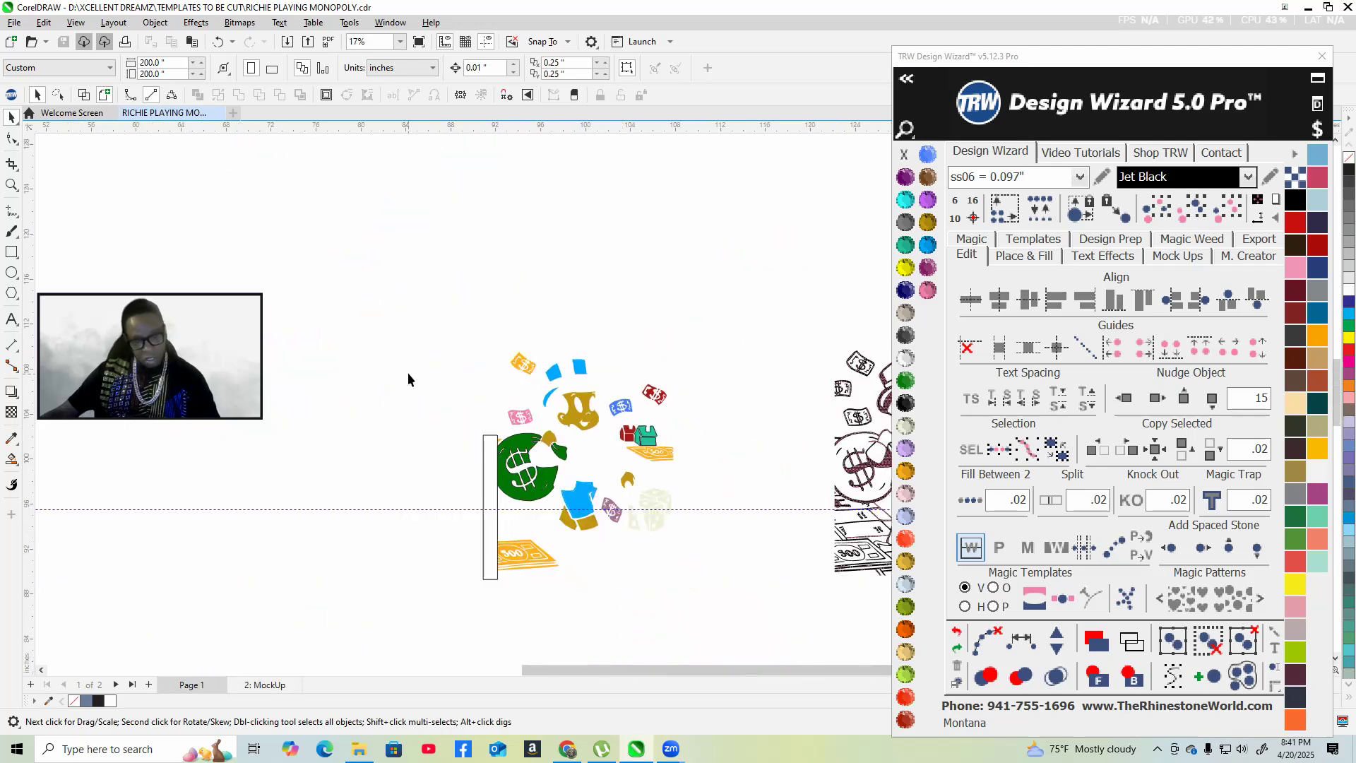
scroll(777, 433, up, 1)
click(751, 434)
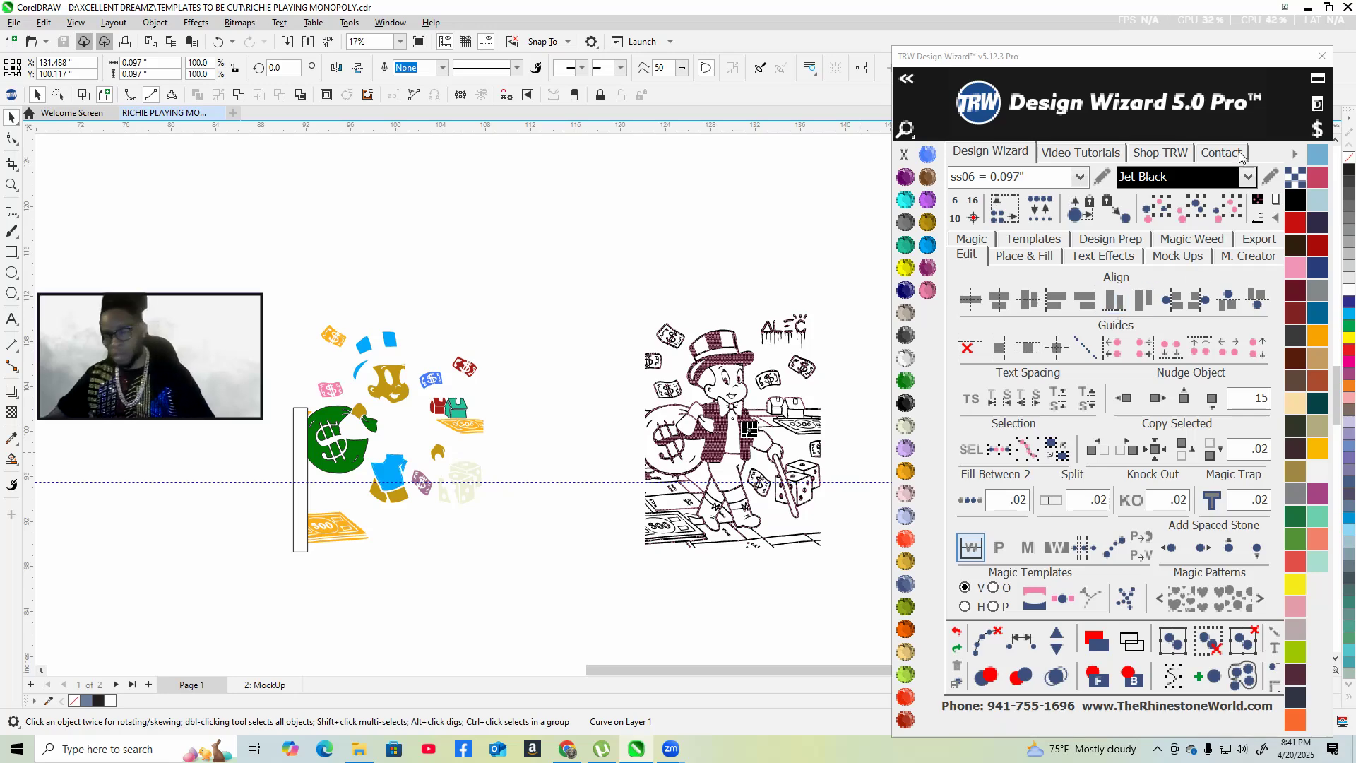
click(1235, 208)
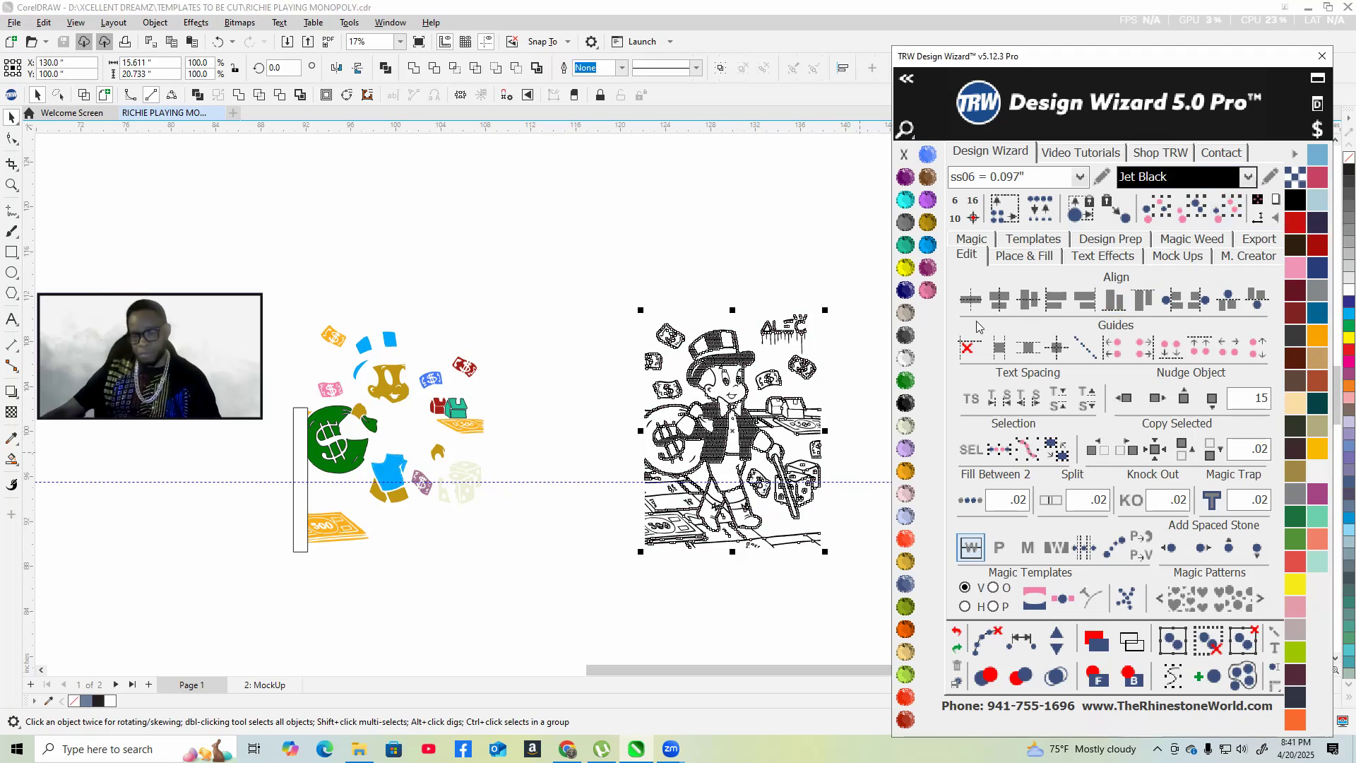
click(1175, 256)
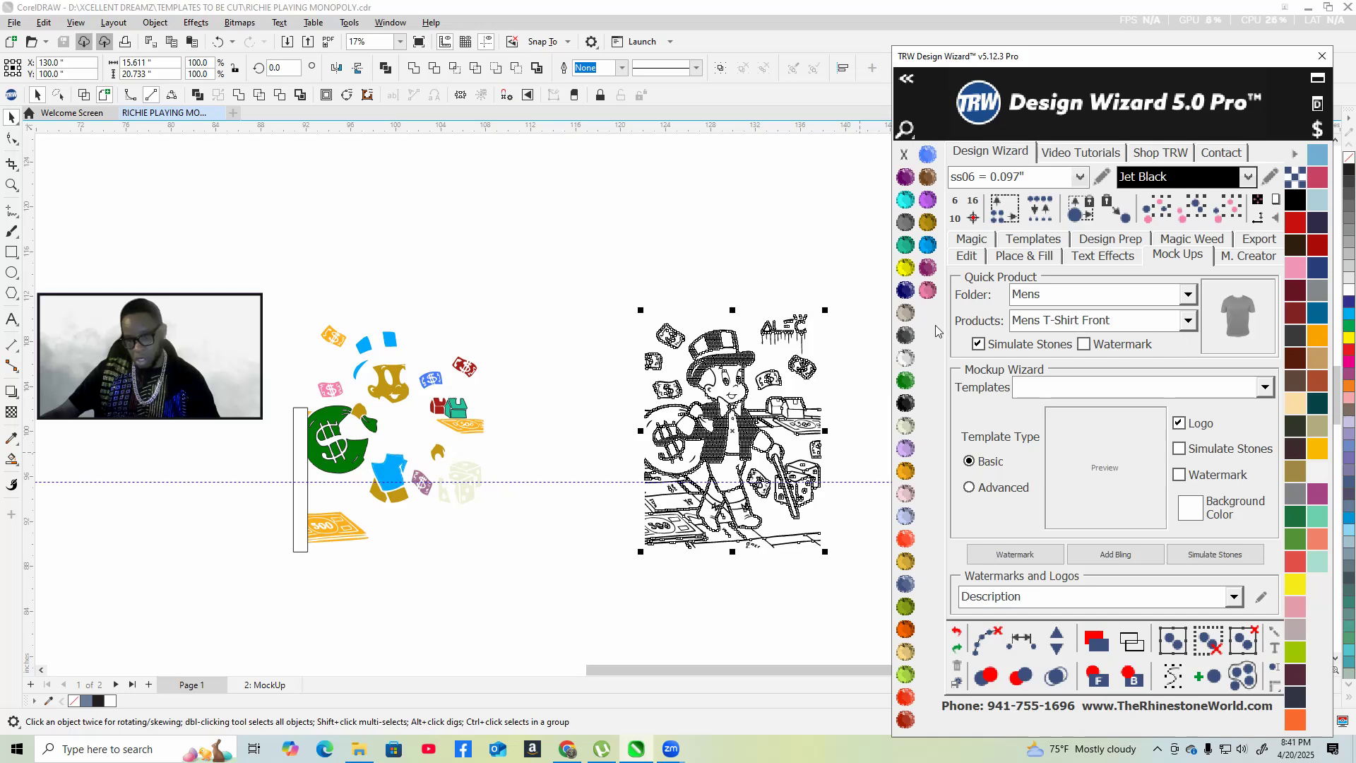
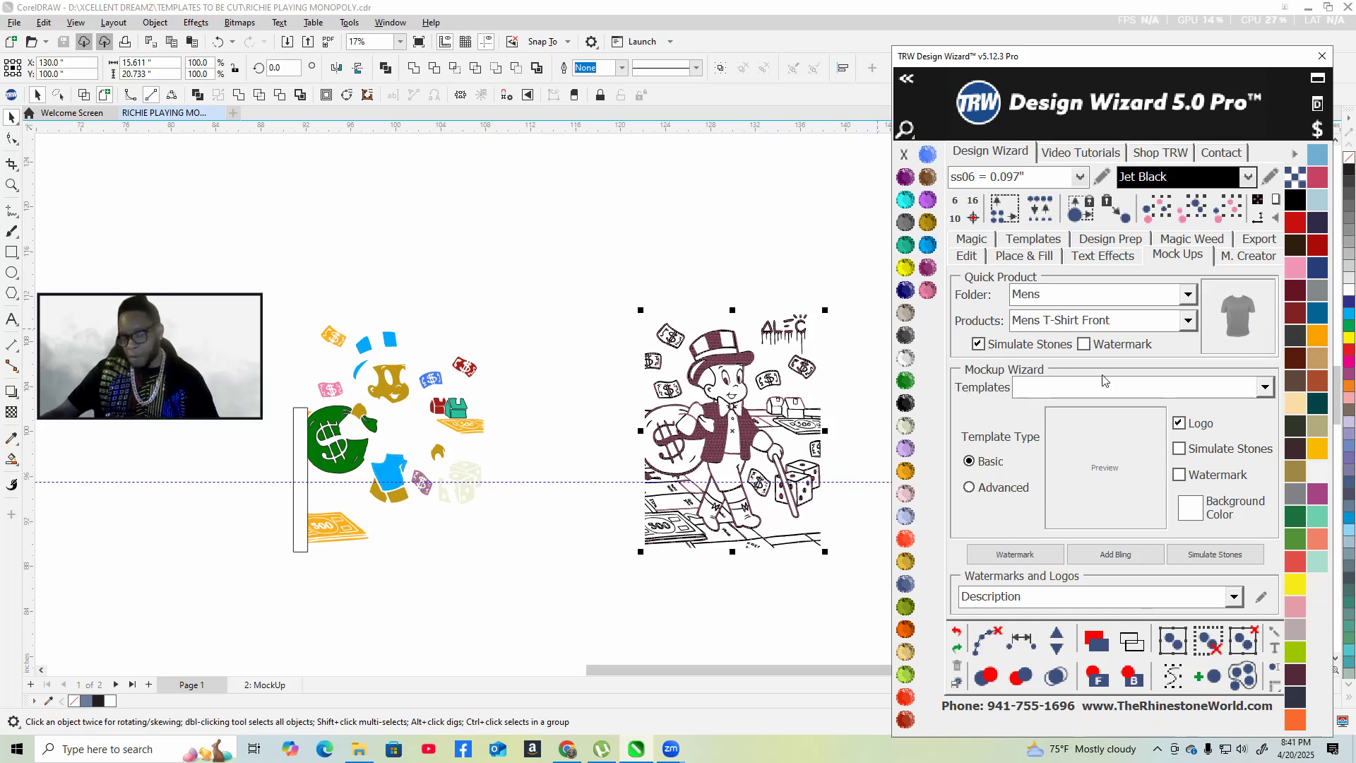
click(1249, 318)
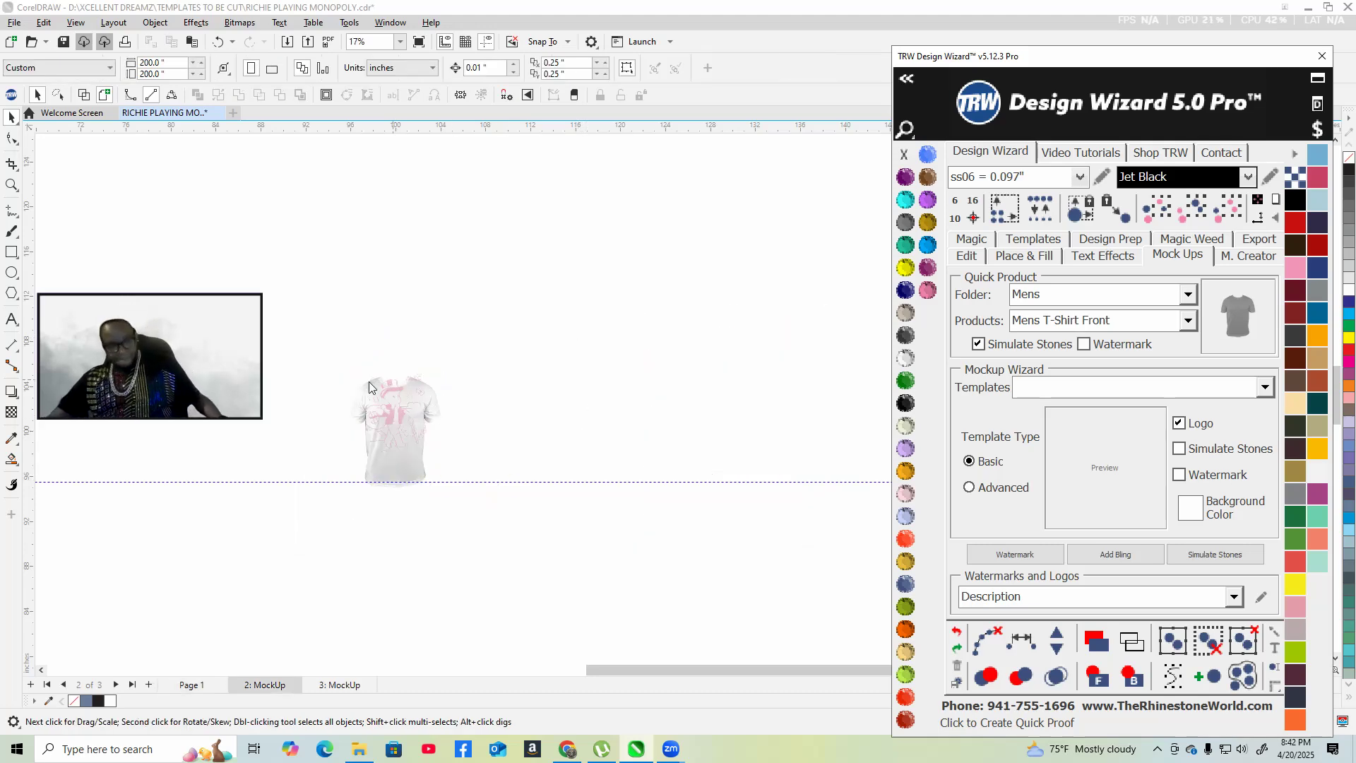
- Move the new mockup's T-shirt image up so the design sits lower on the chest, and colour the shirt black
scroll(362, 453, up, 2)
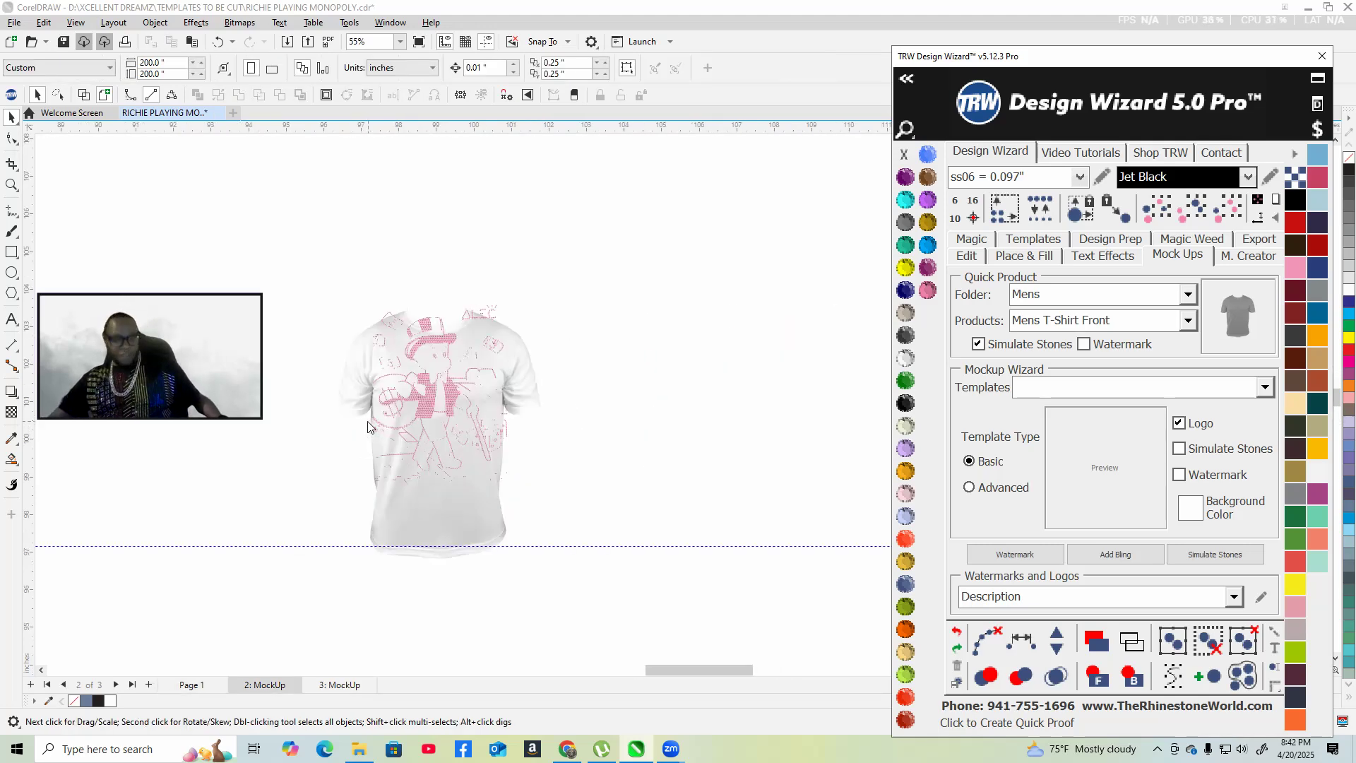
scroll(370, 420, up, 1)
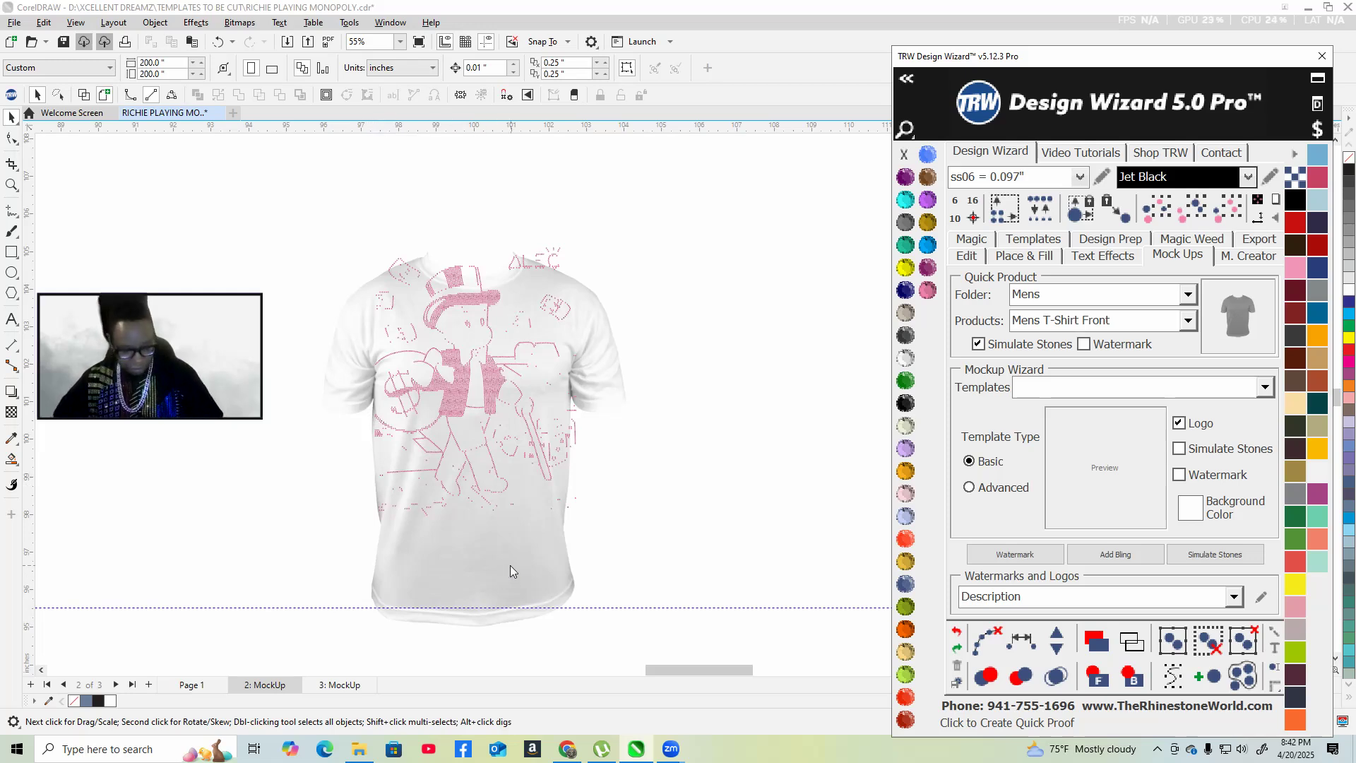
click(644, 568)
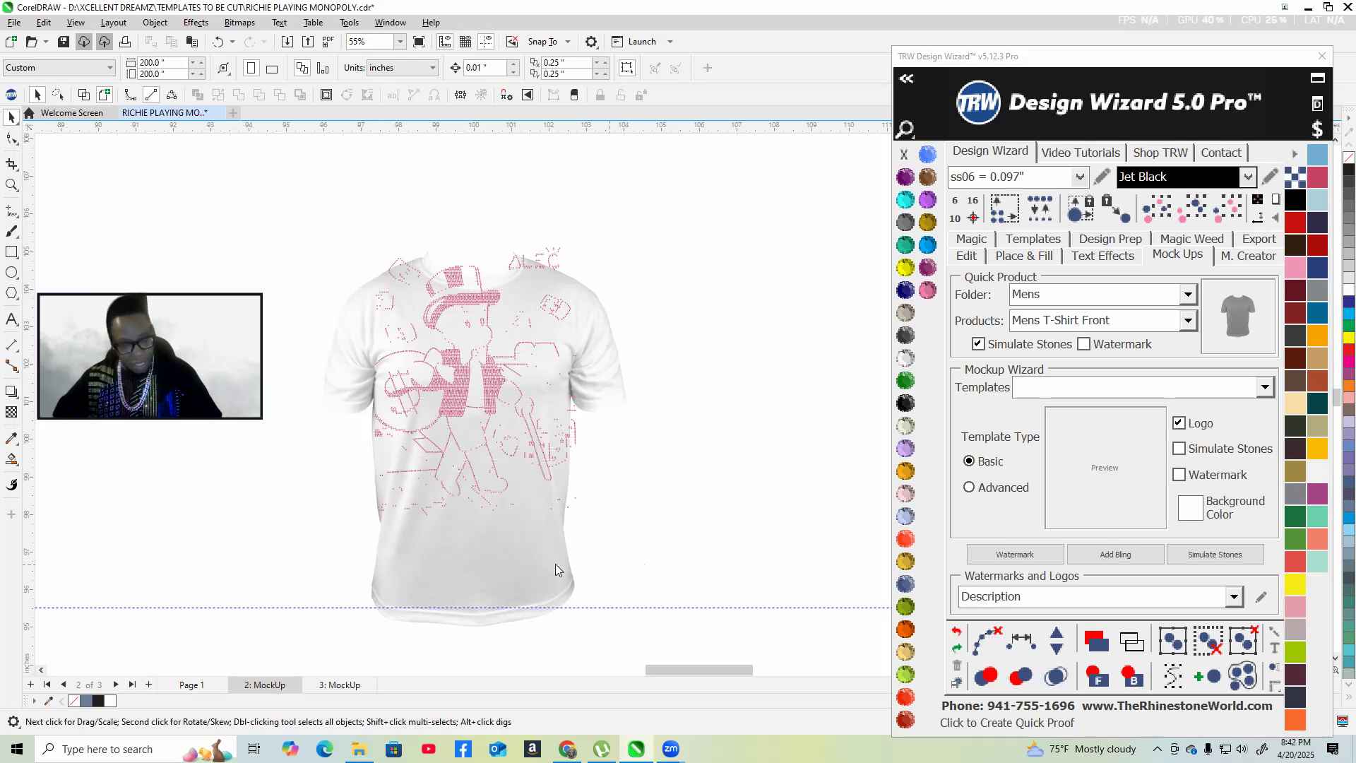
drag(498, 574, 510, 524)
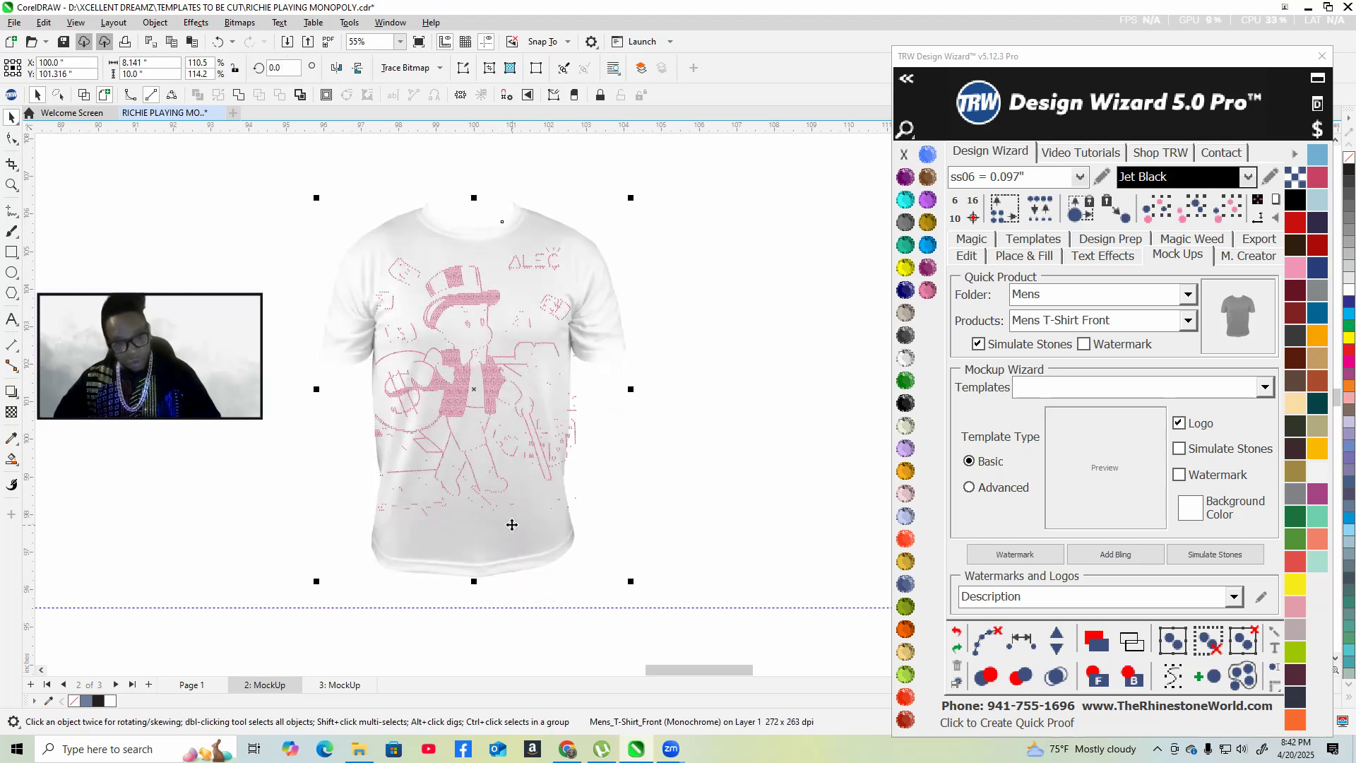
click(905, 406)
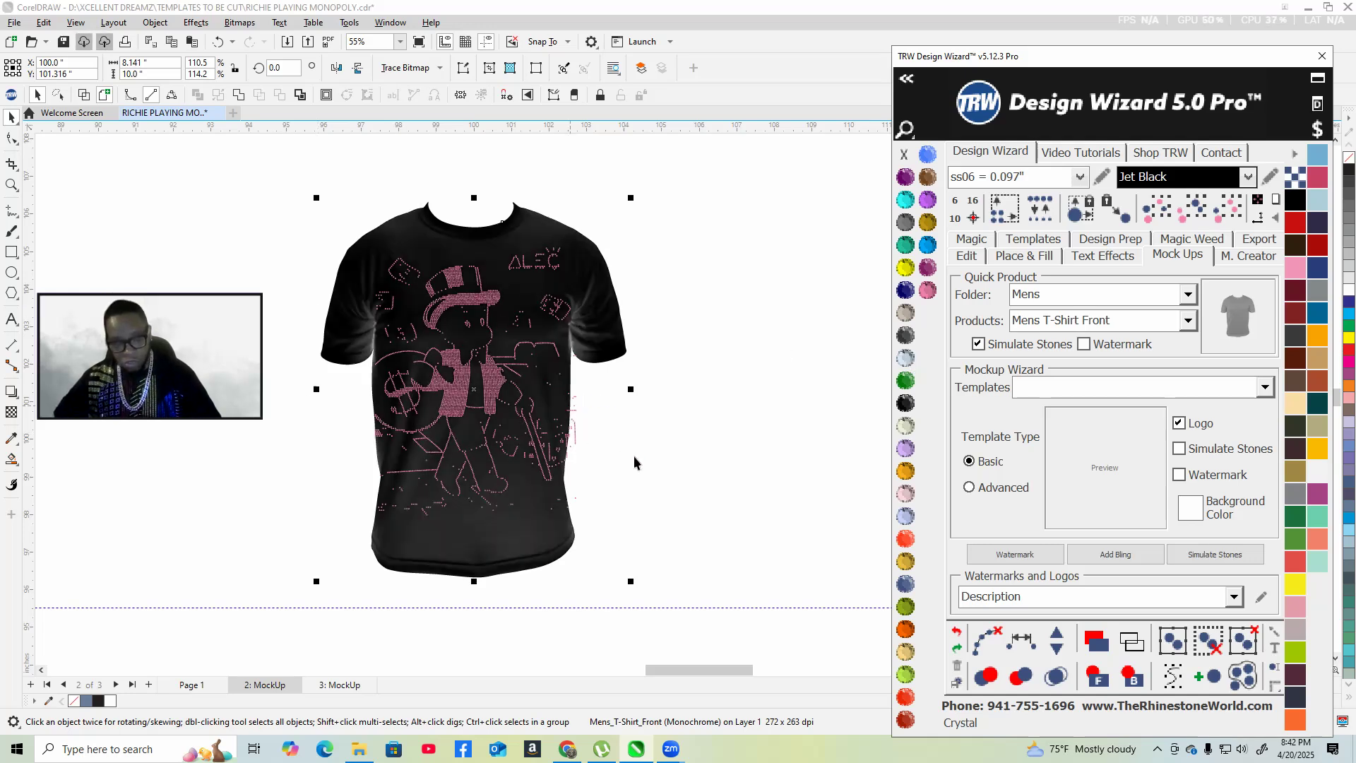
click(708, 486)
- Select the whole new shirt mockup and copy it beside the earlier shirt on the third page
scroll(688, 582, down, 1)
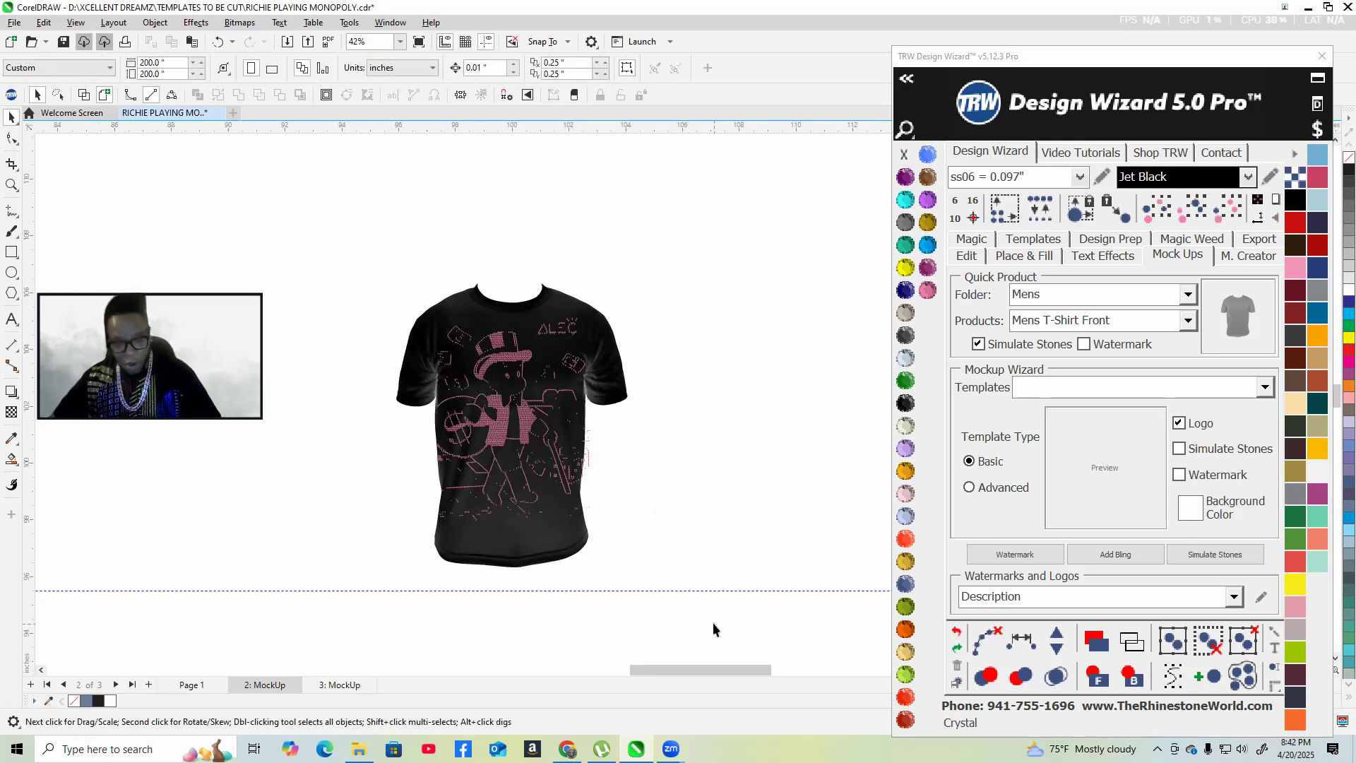
drag(713, 628, 315, 236)
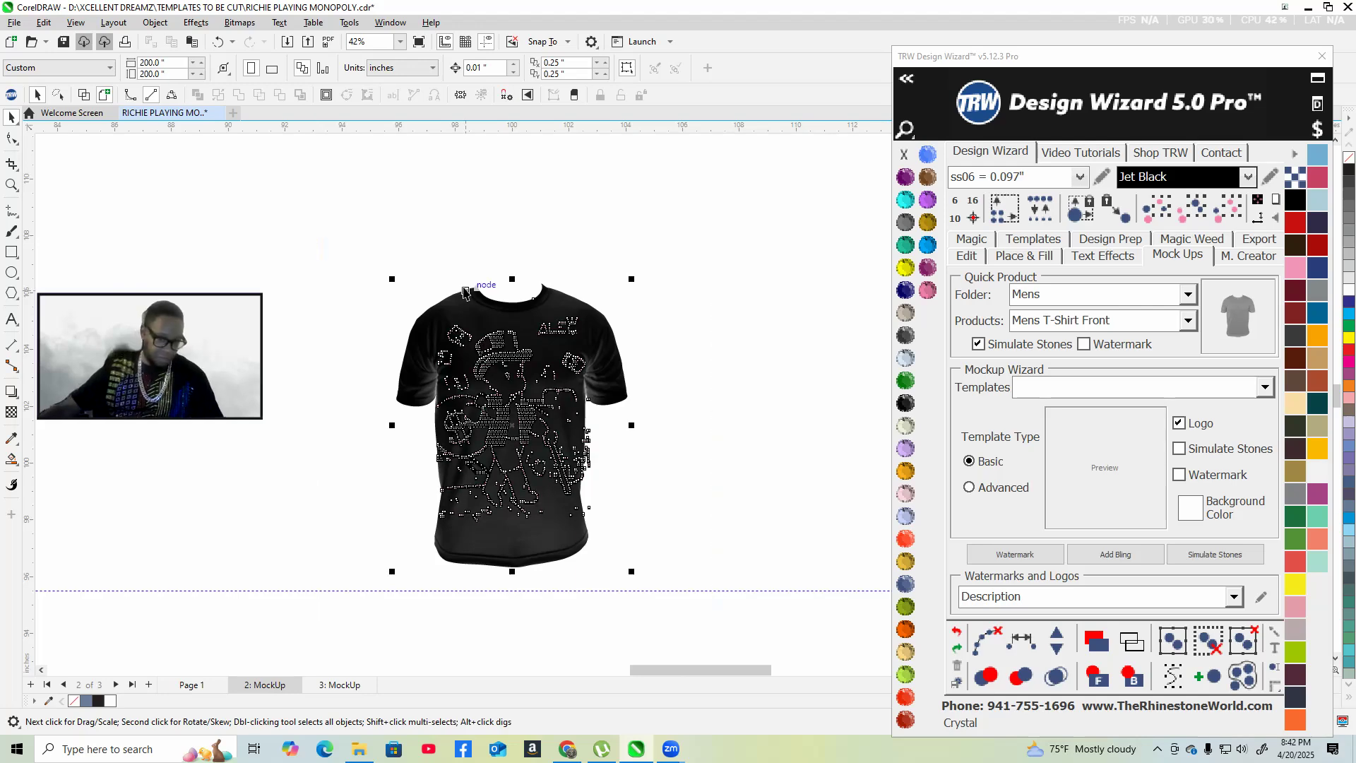
drag(468, 309, 695, 318)
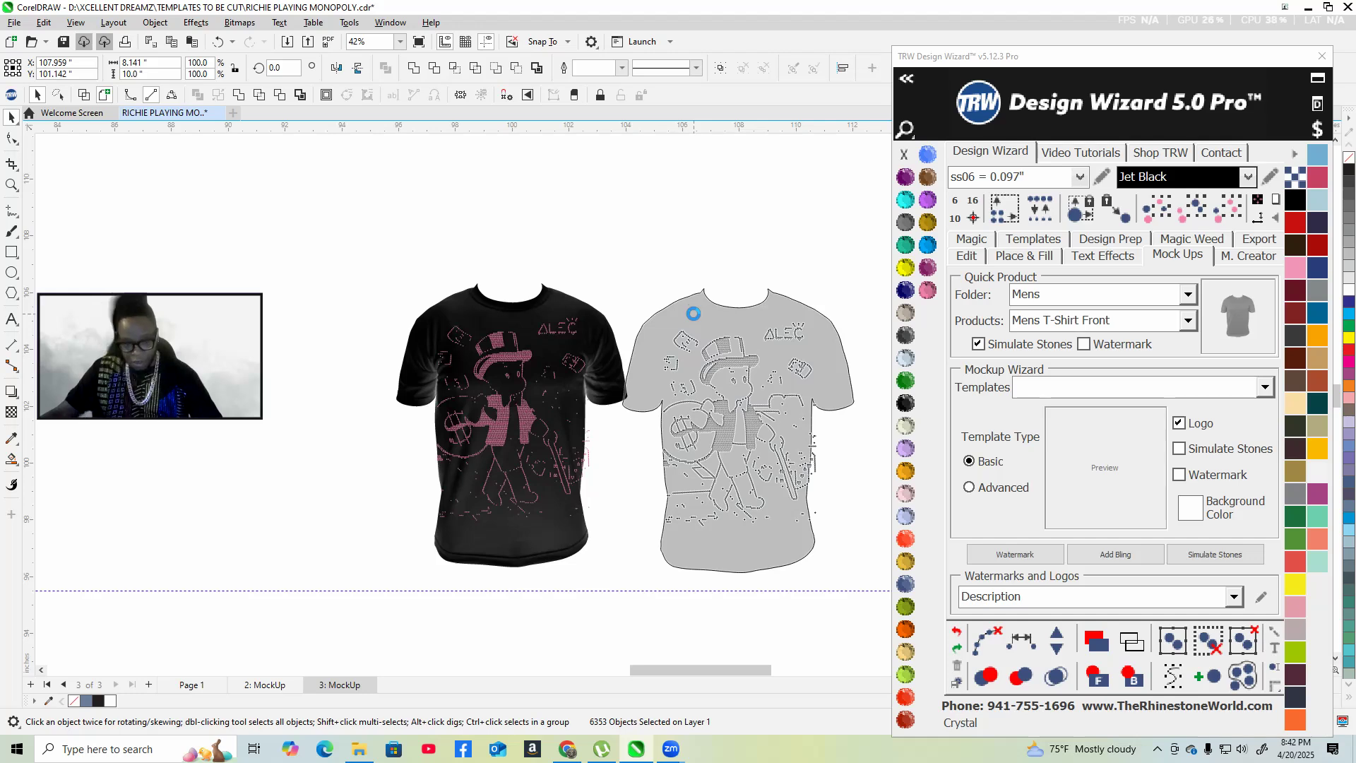
- Select all the stones on the new shirt without the shirt itself and recolour them as Crystal
click(693, 223)
drag(646, 256, 838, 546)
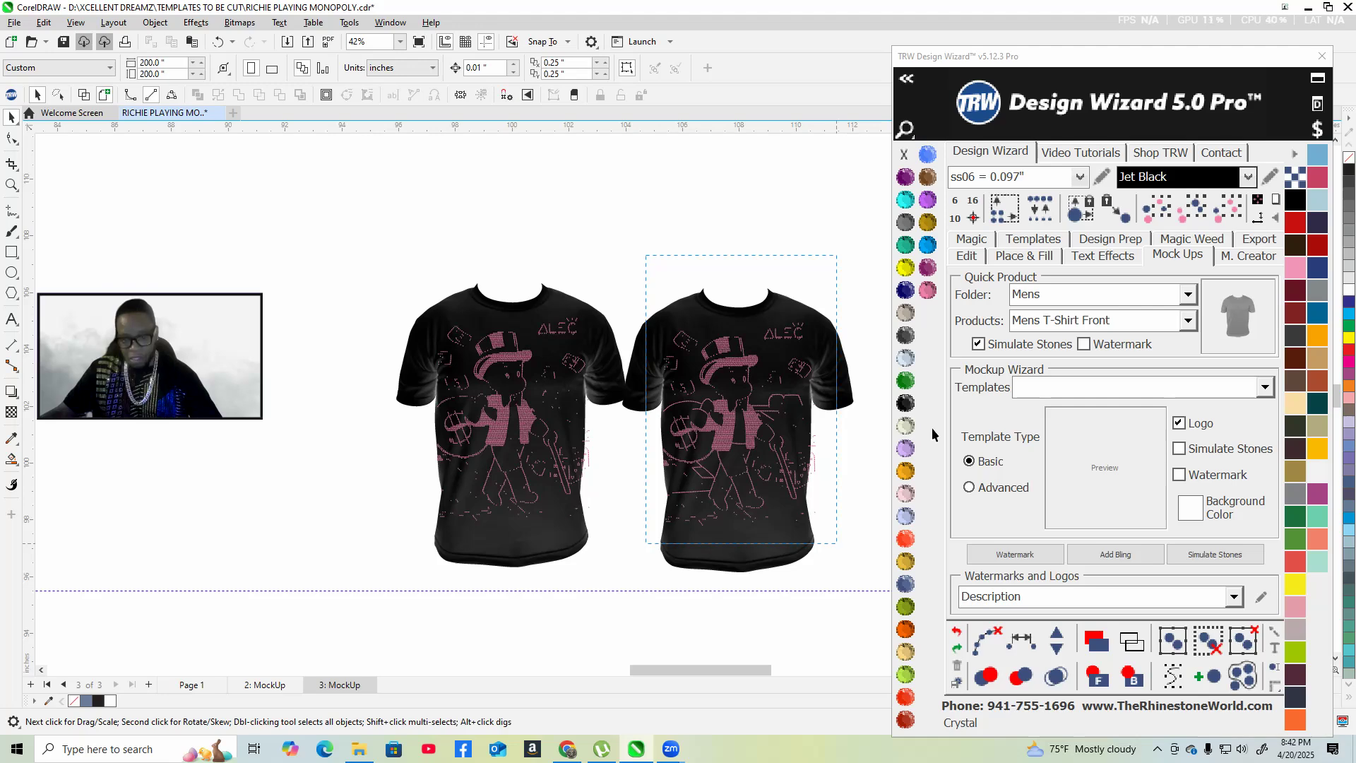
key(Delete)
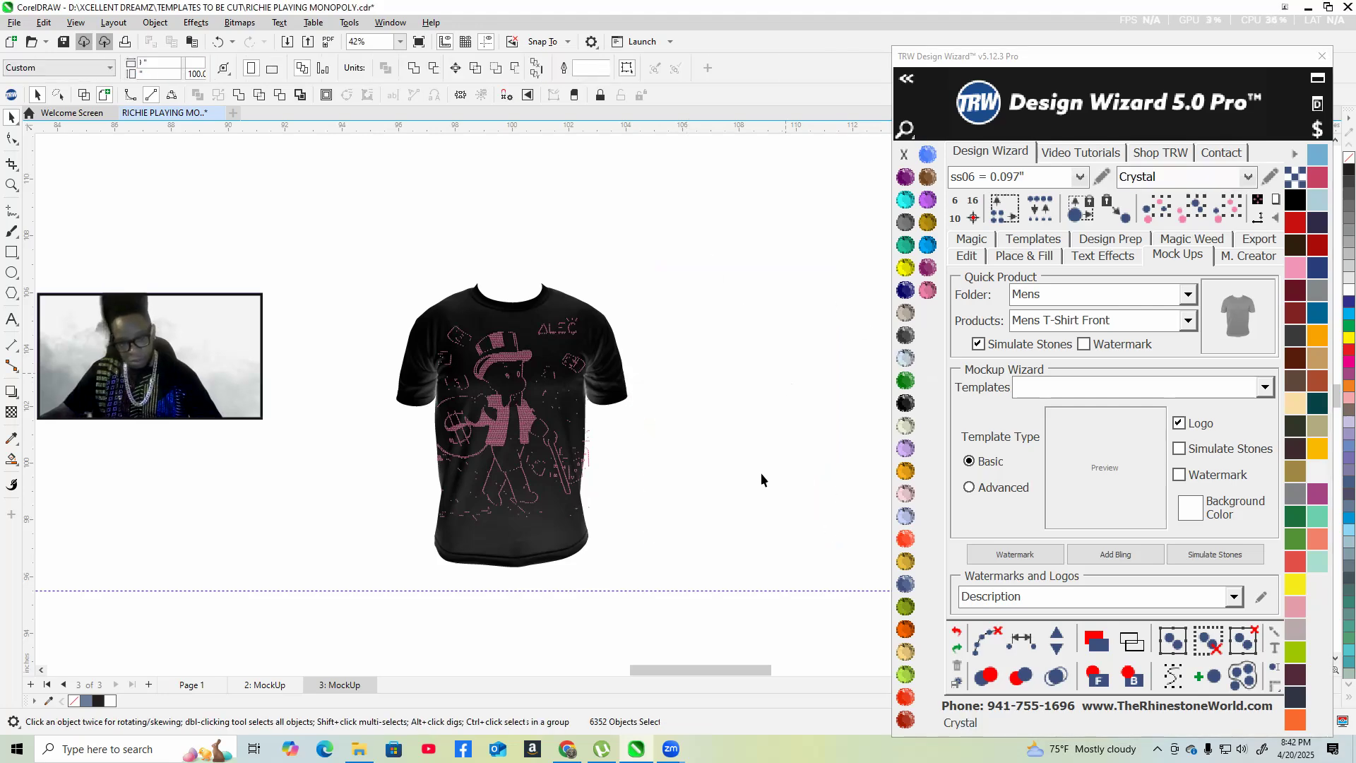
key(ctrl+z)
scroll(762, 480, up, 1)
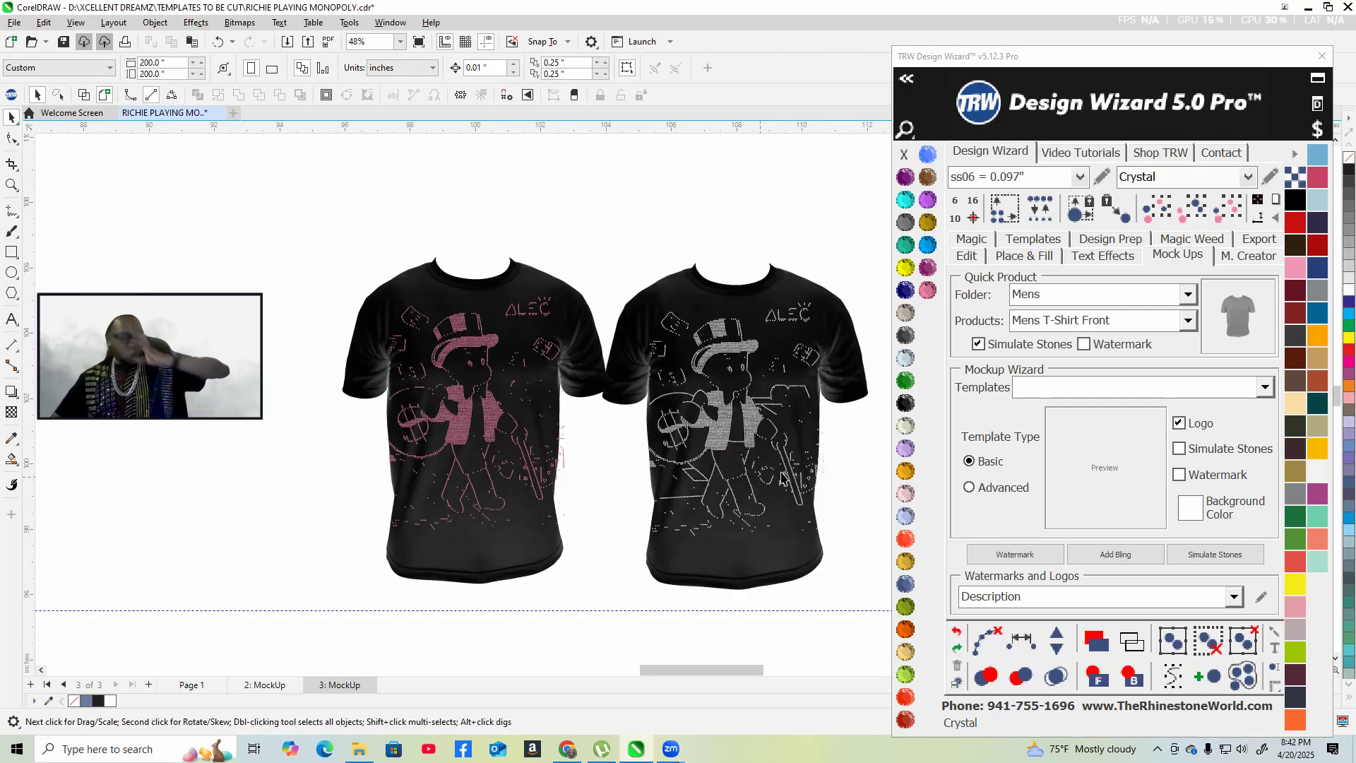
- Examine the two shirt mockups up close, and inspect the stone template on Page 1 around the houses and the 500 note
scroll(738, 472, up, 1)
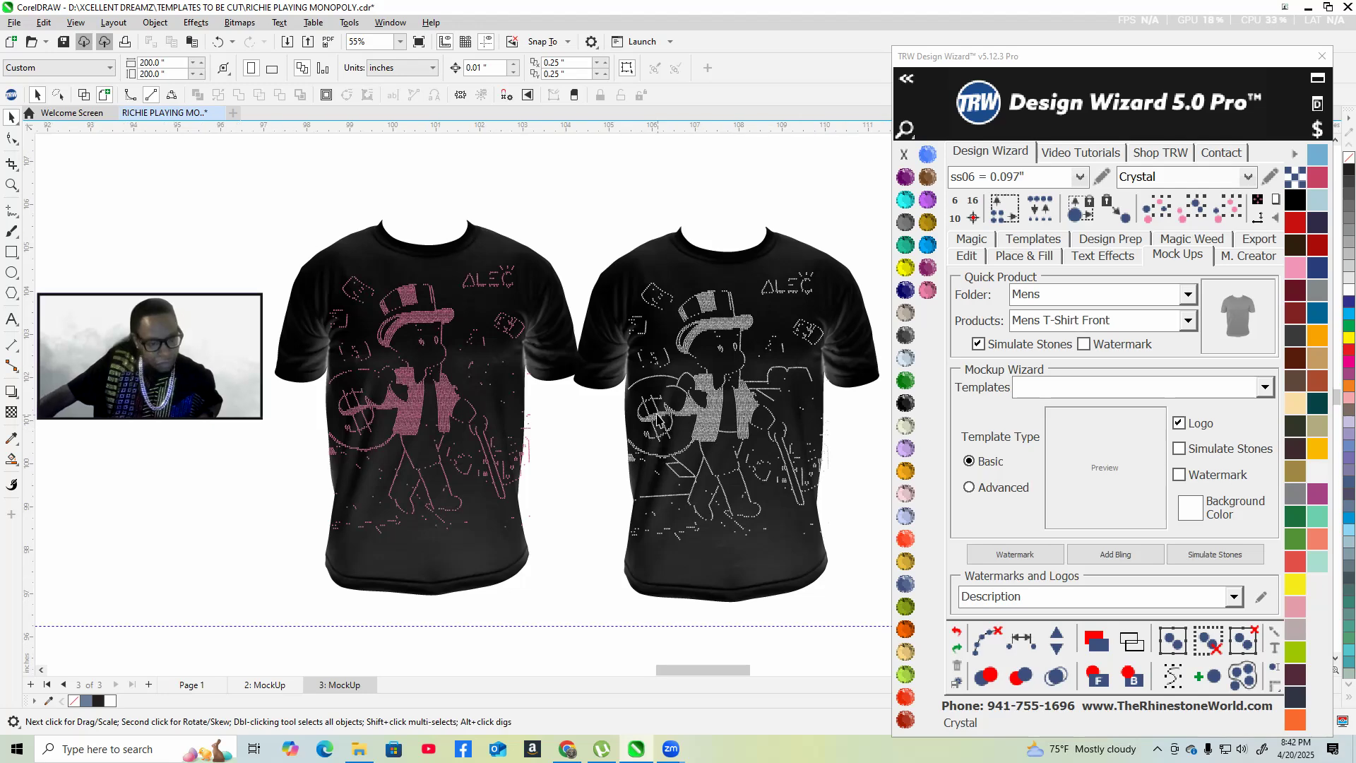
scroll(581, 410, up, 1)
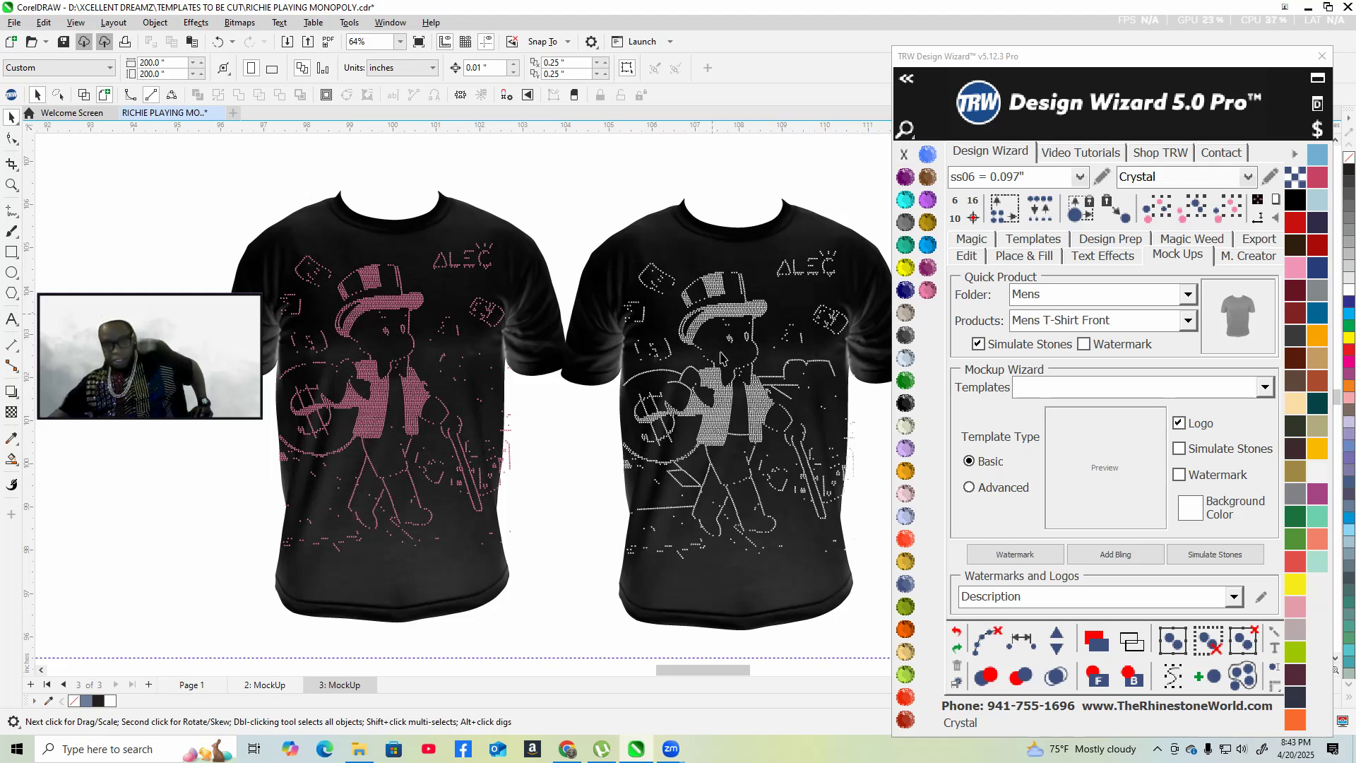
click(192, 685)
scroll(270, 505, down, 3)
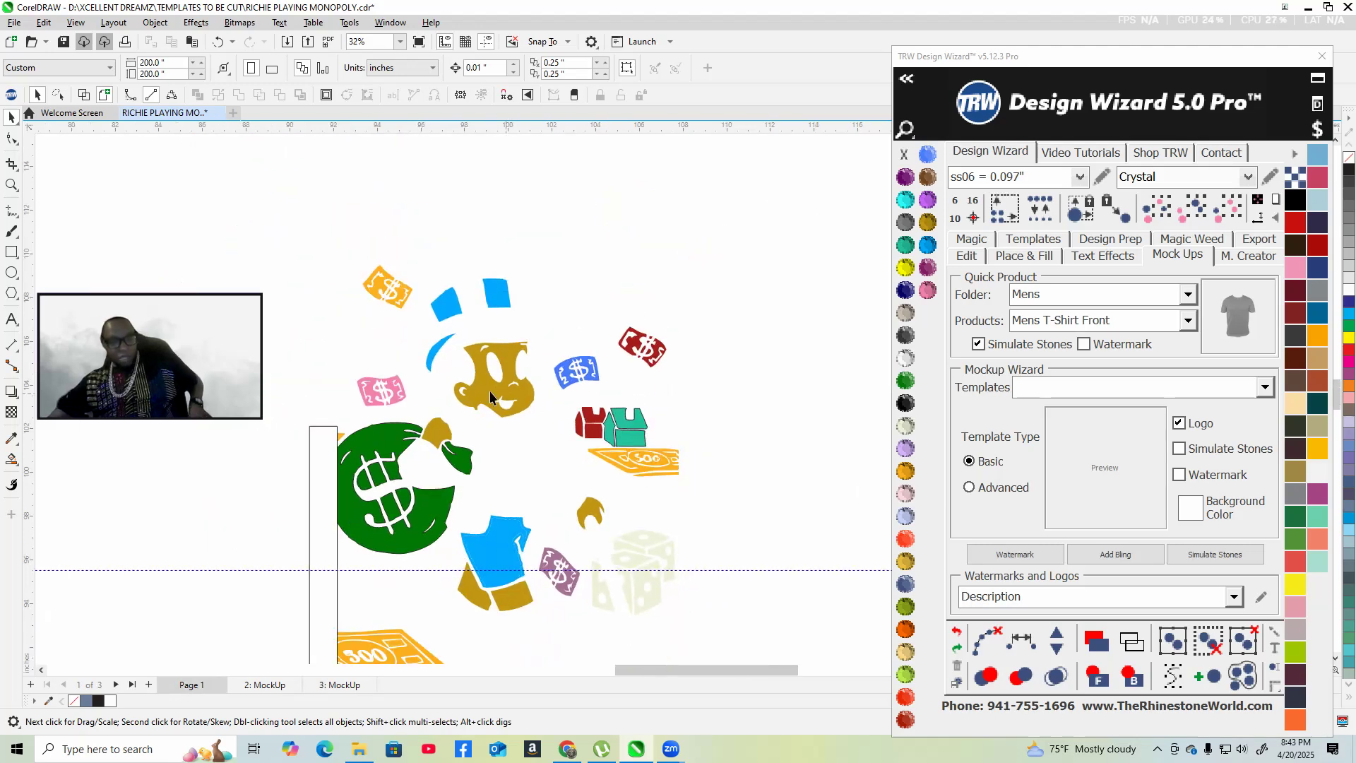
scroll(700, 463, up, 5)
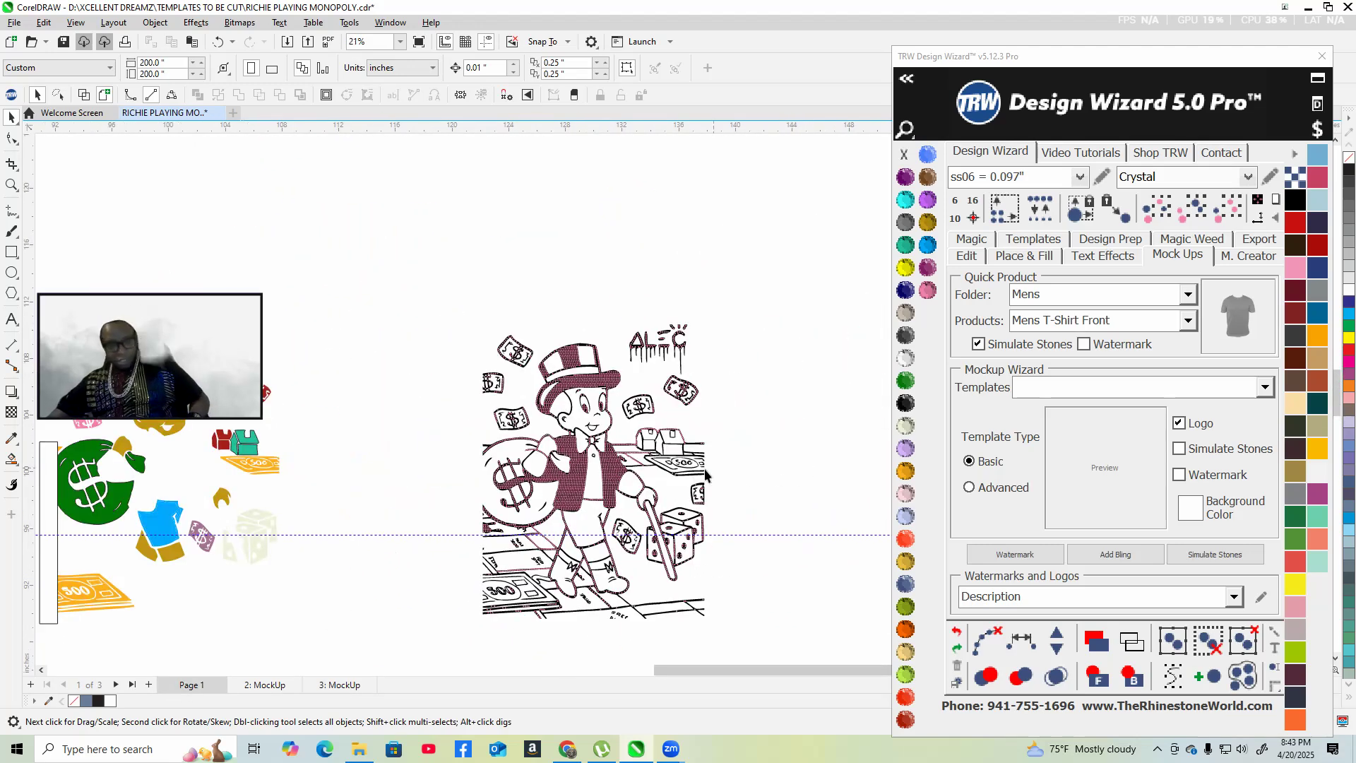
scroll(700, 463, up, 4)
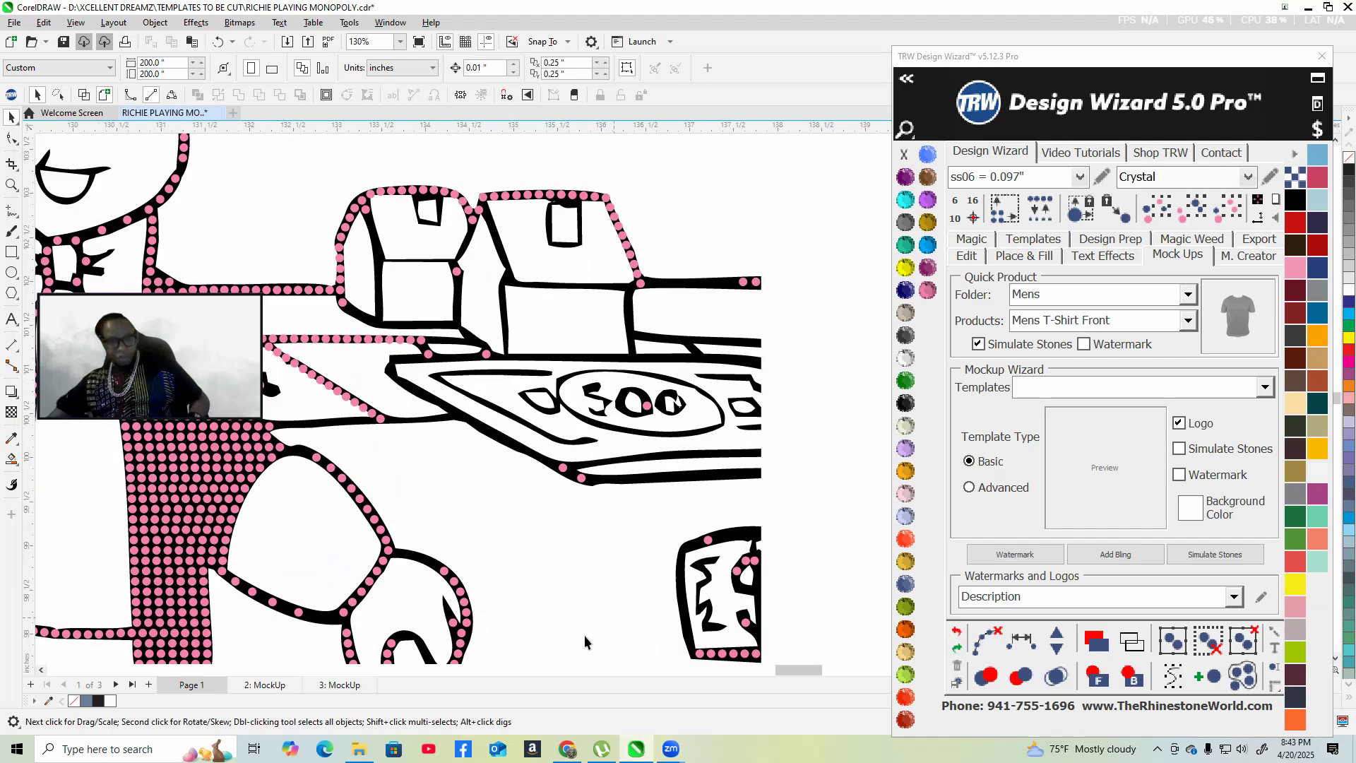
scroll(781, 410, down, 3)
scroll(720, 474, down, 2)
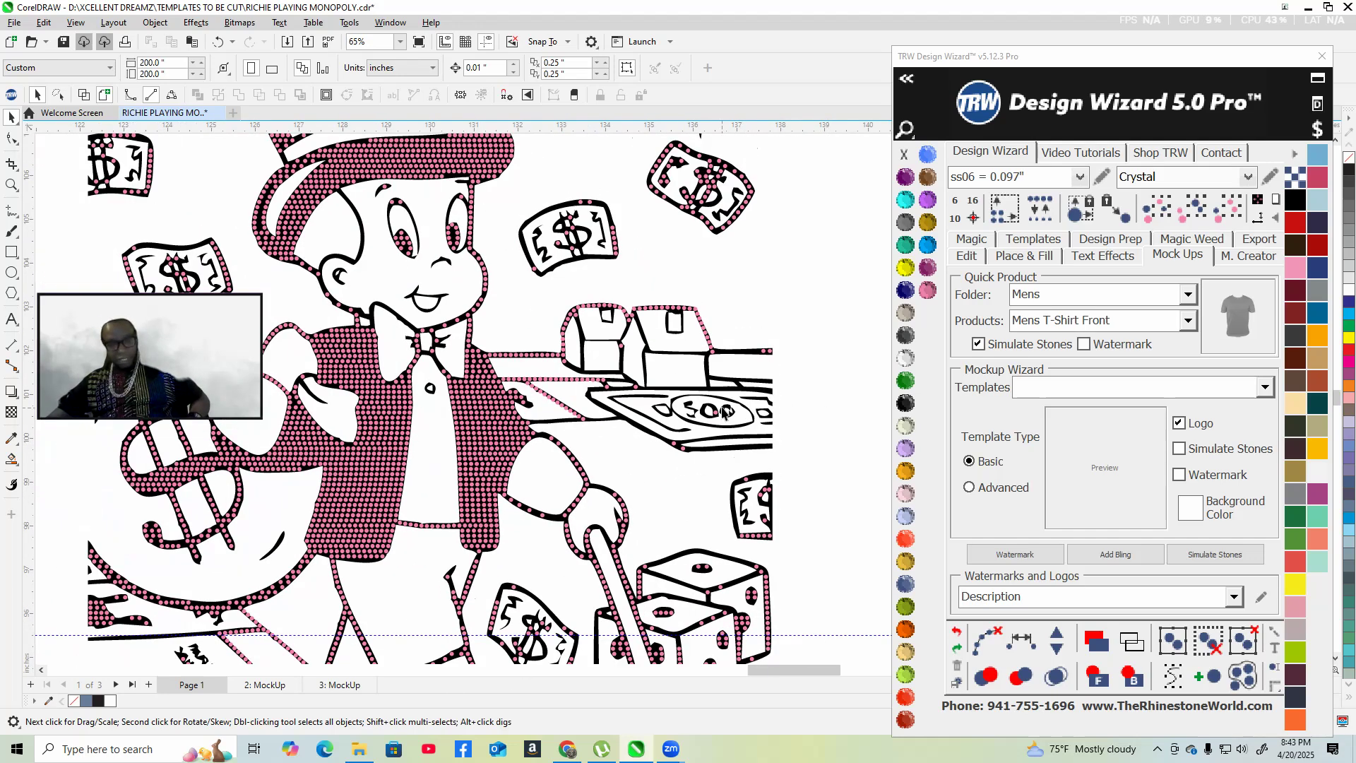
- Return to the third page and compare the pink-stone and Crystal-stone shirts side by side, both from a distance and up close
click(340, 685)
scroll(517, 469, down, 1)
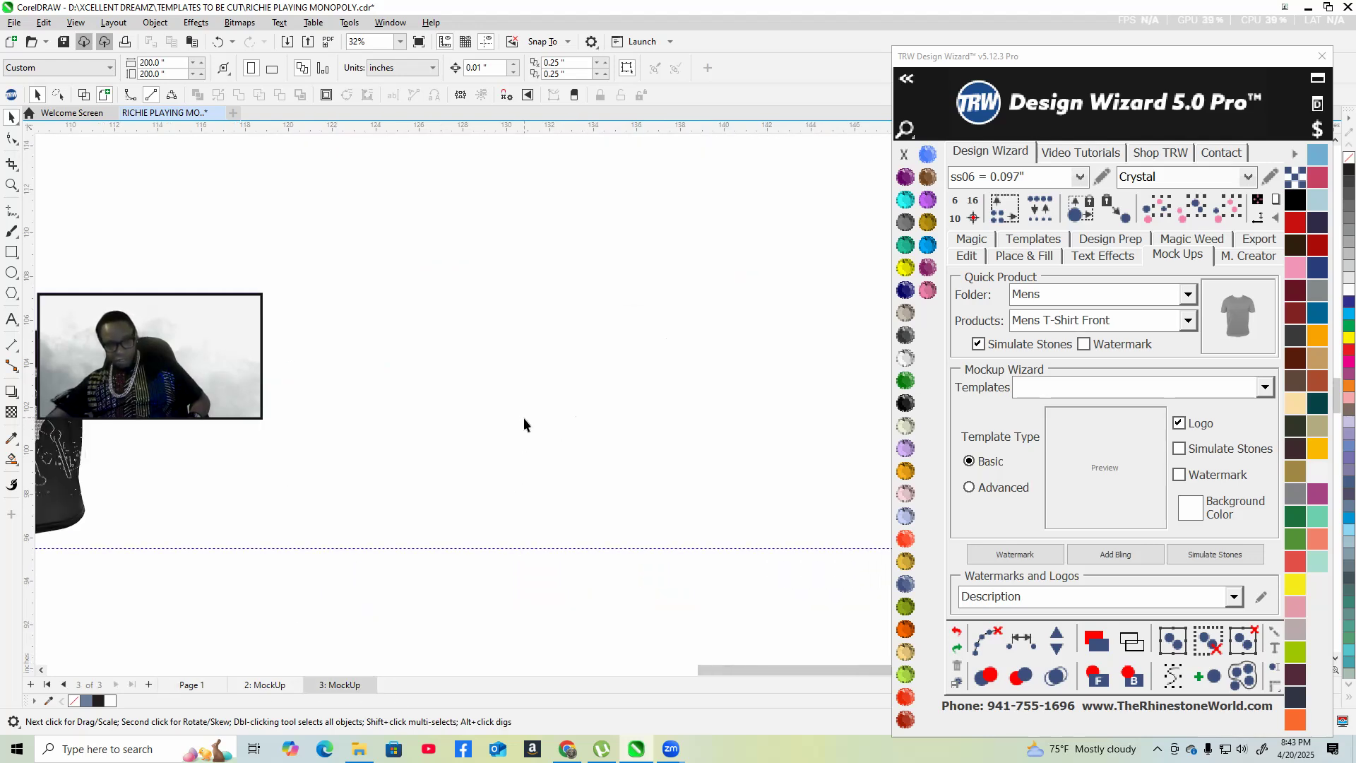
scroll(580, 435, down, 1)
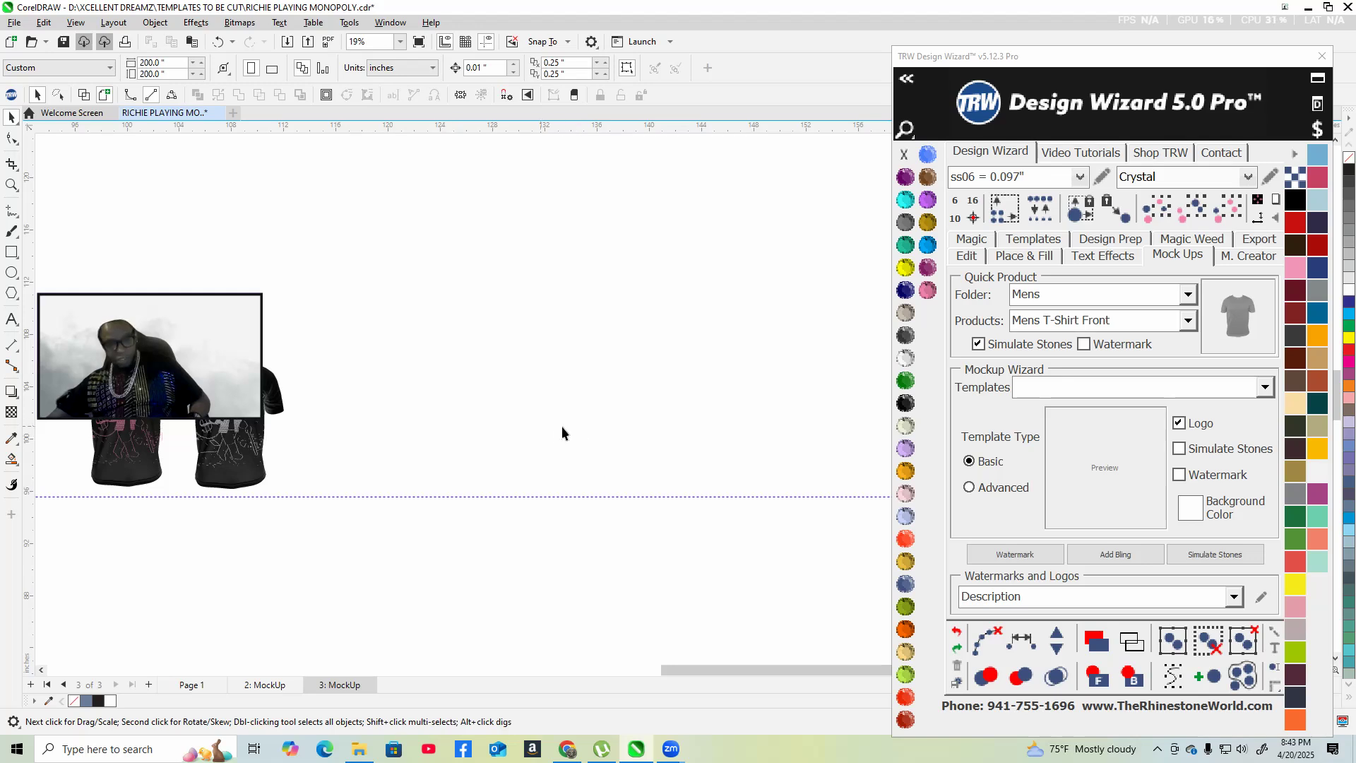
scroll(562, 428, down, 1)
scroll(515, 418, down, 1)
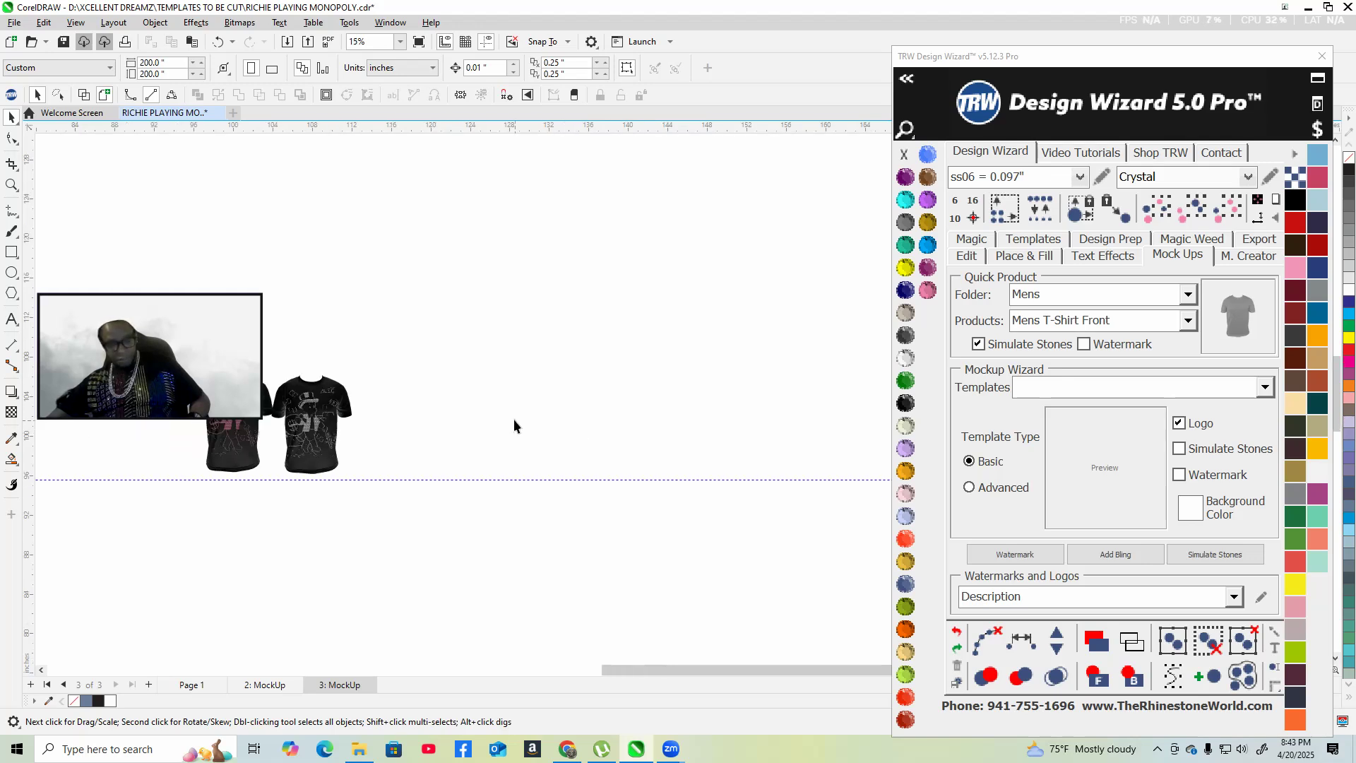
scroll(278, 411, up, 2)
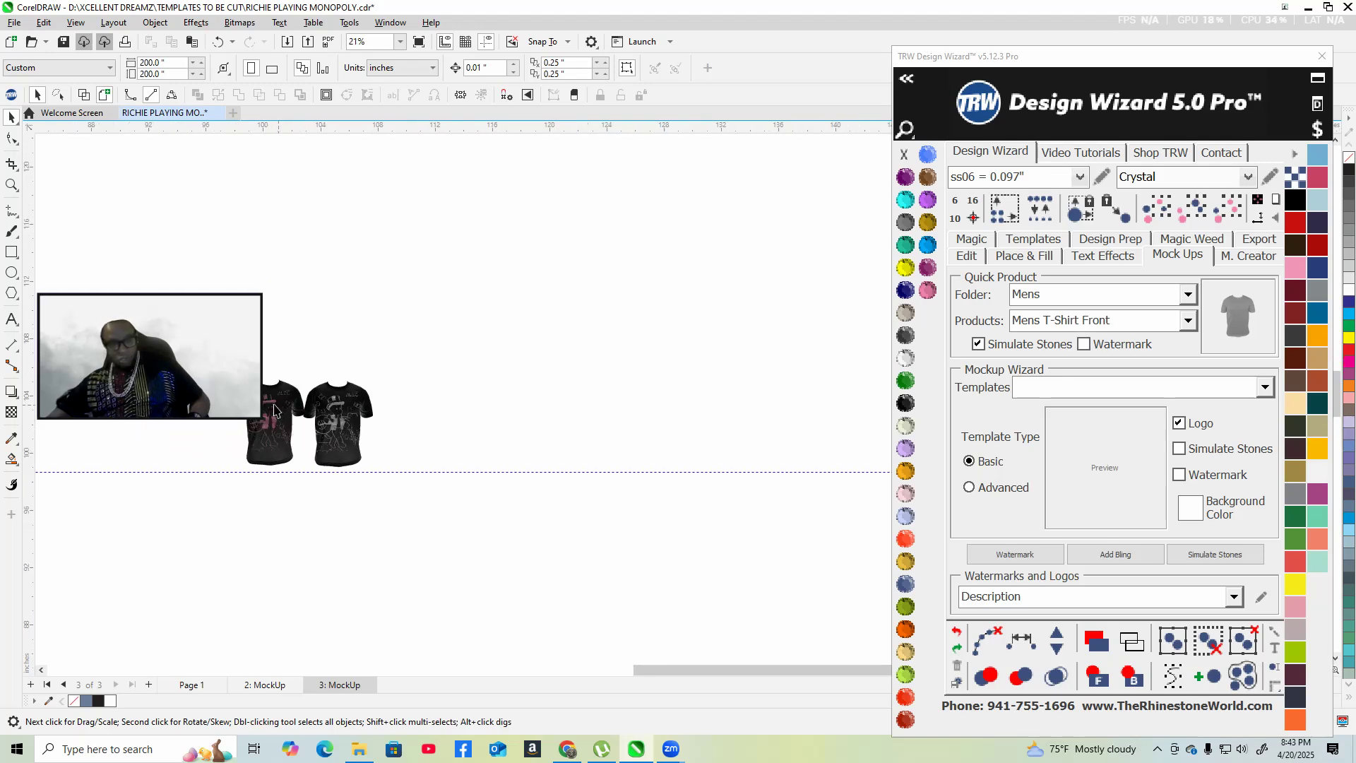
scroll(288, 417, up, 1)
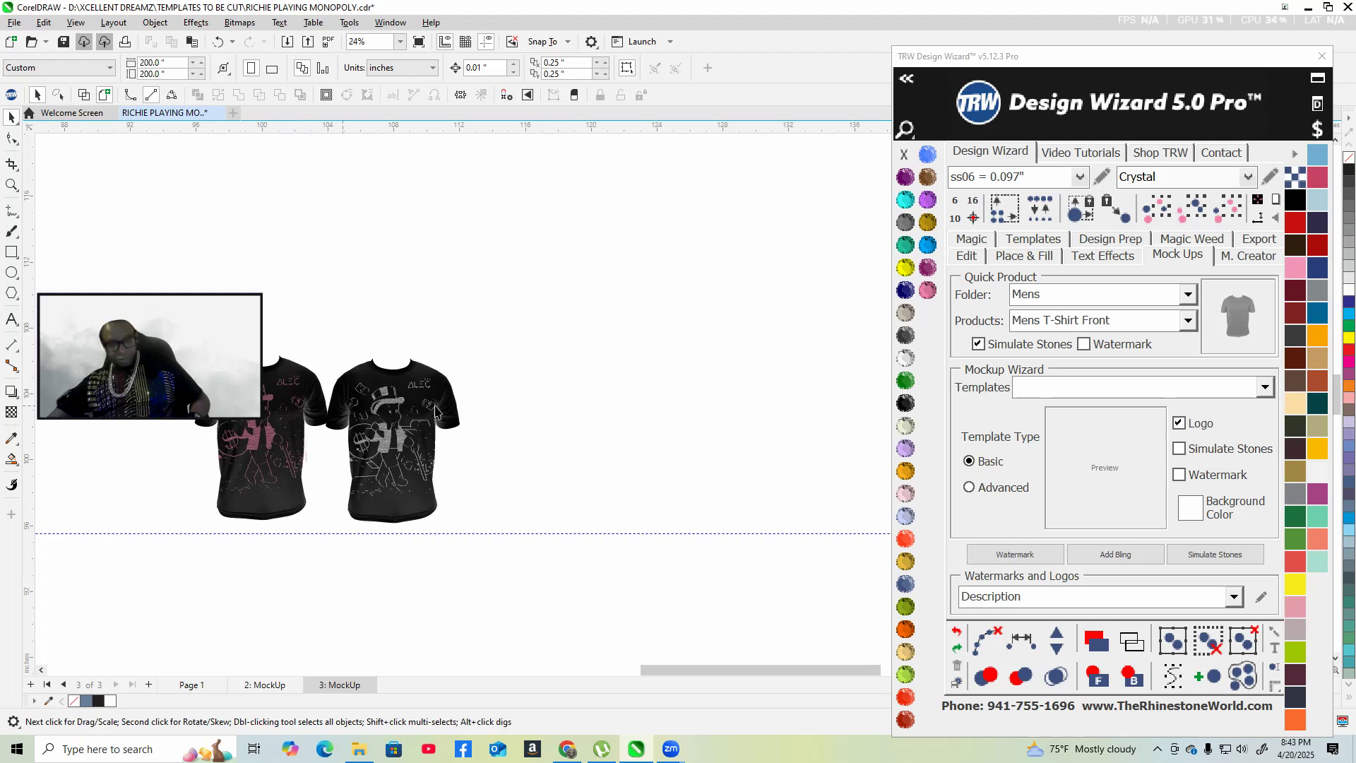
scroll(701, 431, down, 2)
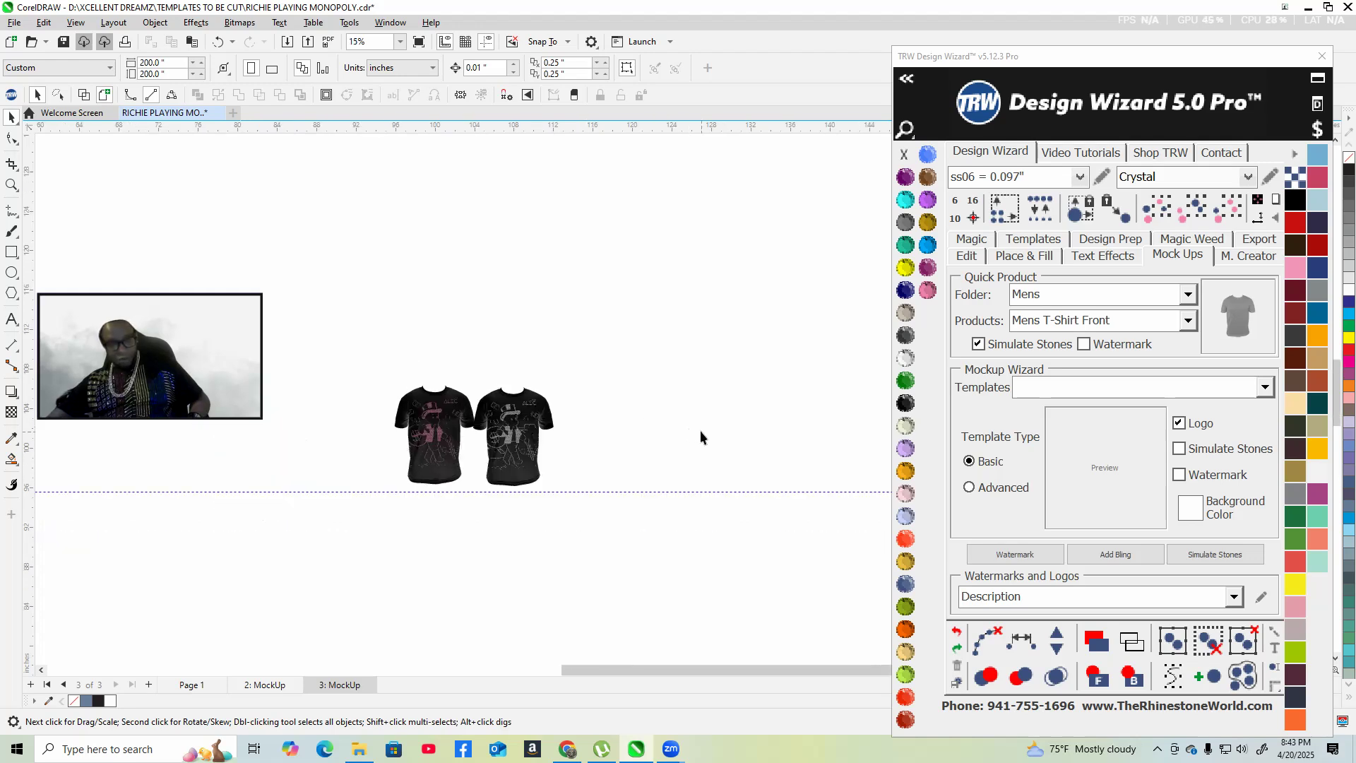
scroll(375, 464, up, 2)
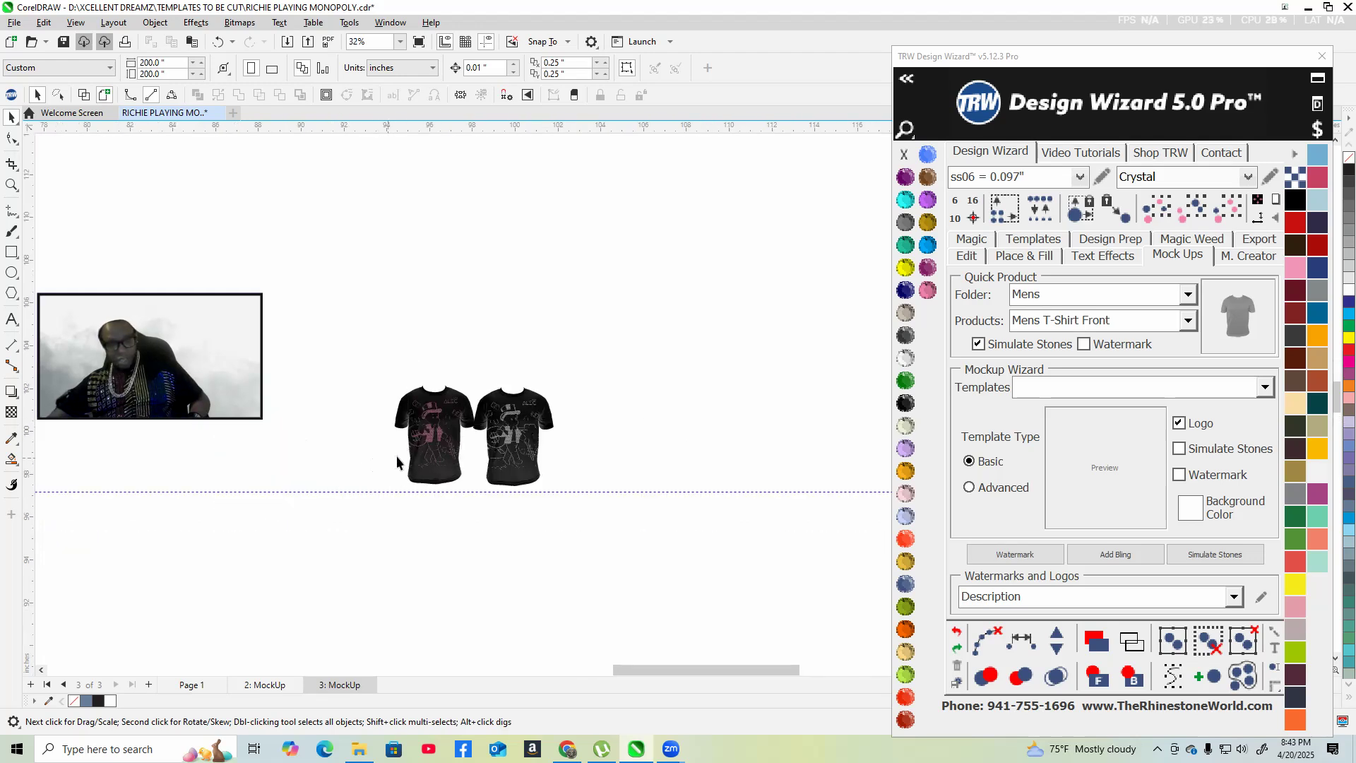
scroll(783, 438, up, 2)
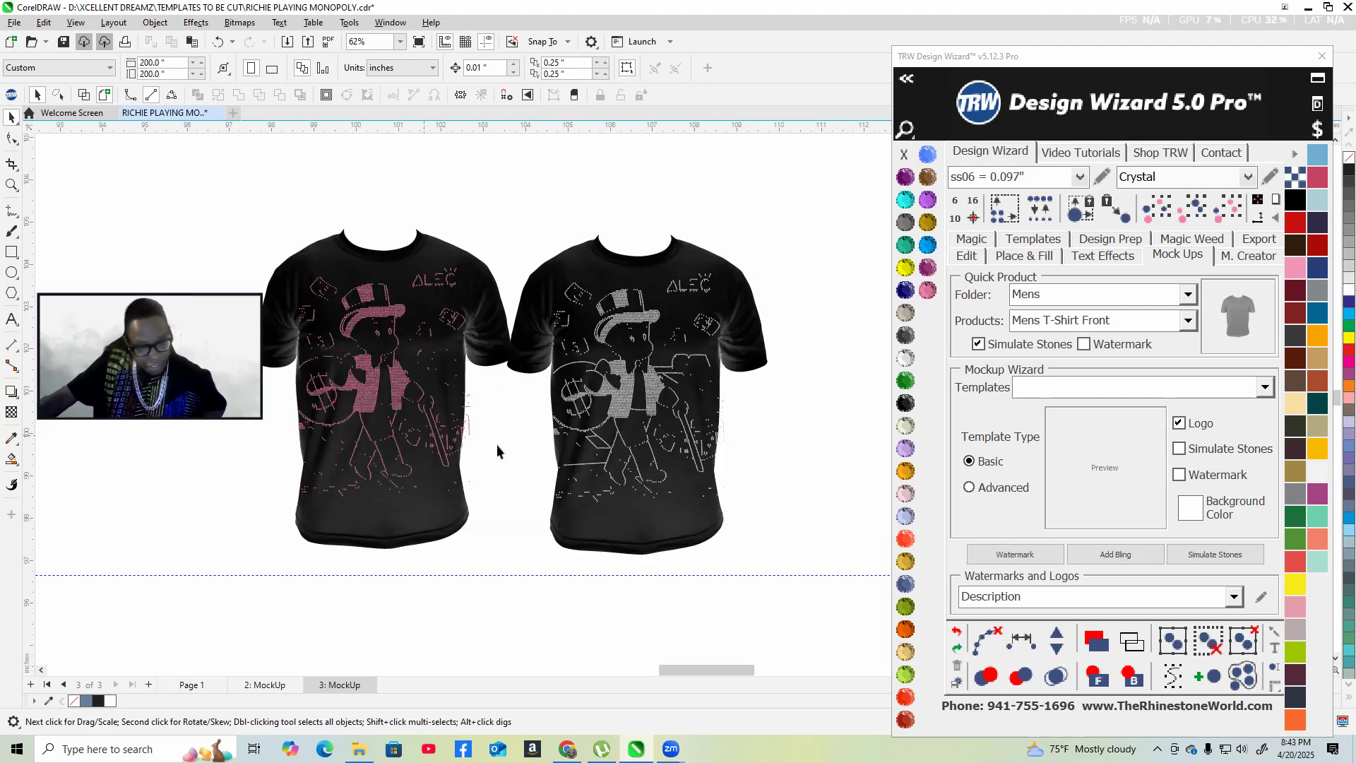
scroll(458, 454, up, 1)
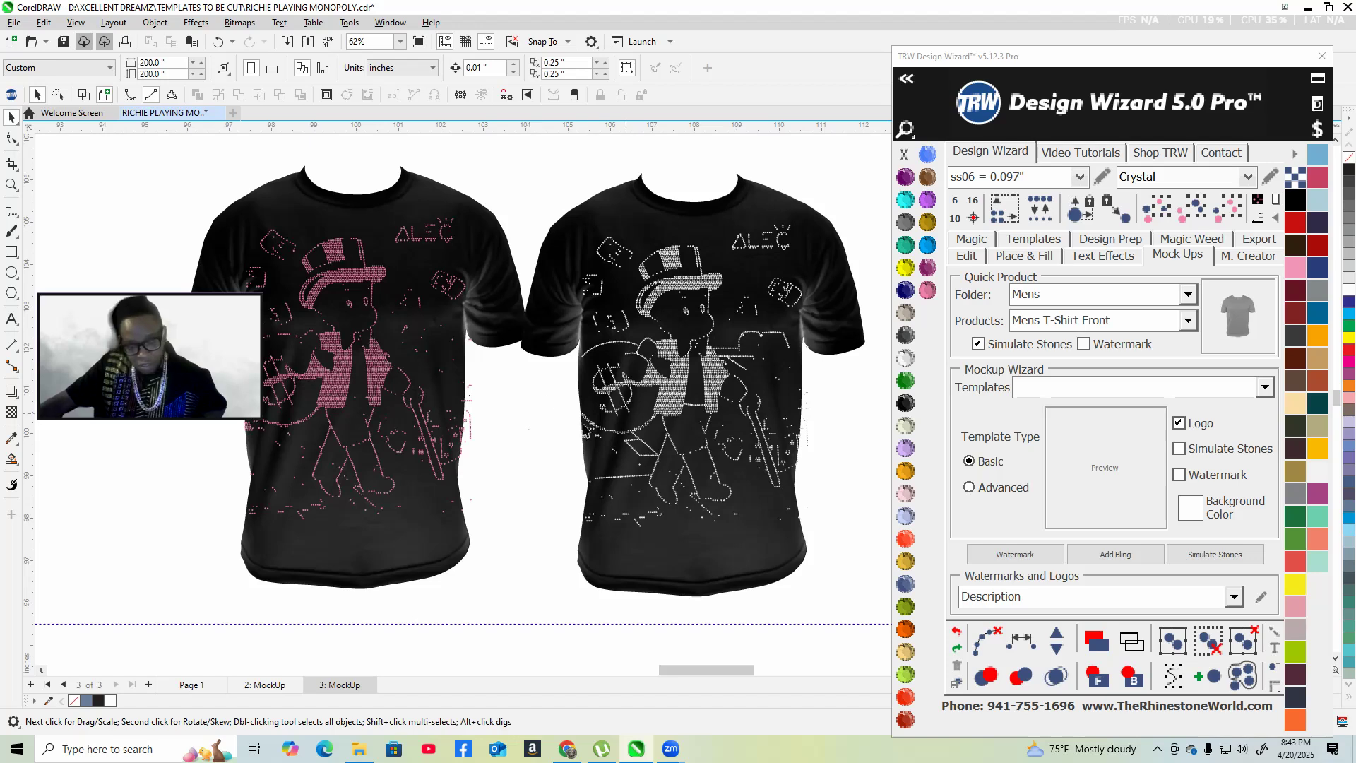